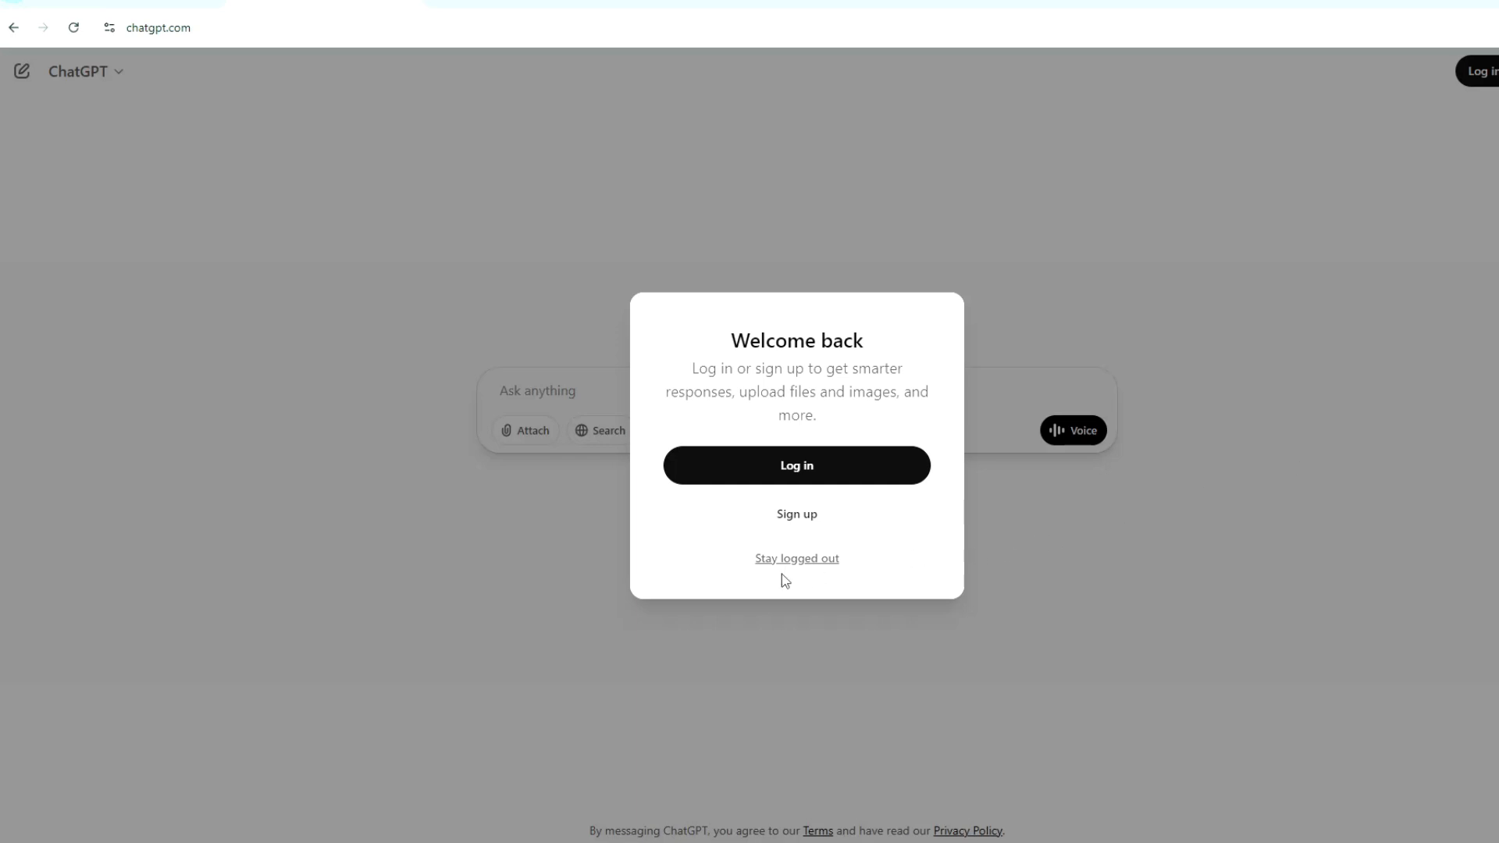
Stay logged out and enter a prompt for a 250-word story about 5-year-old Irish and her secret fairy princess friend
{"action": "left_click", "coordinate": [790, 559]}
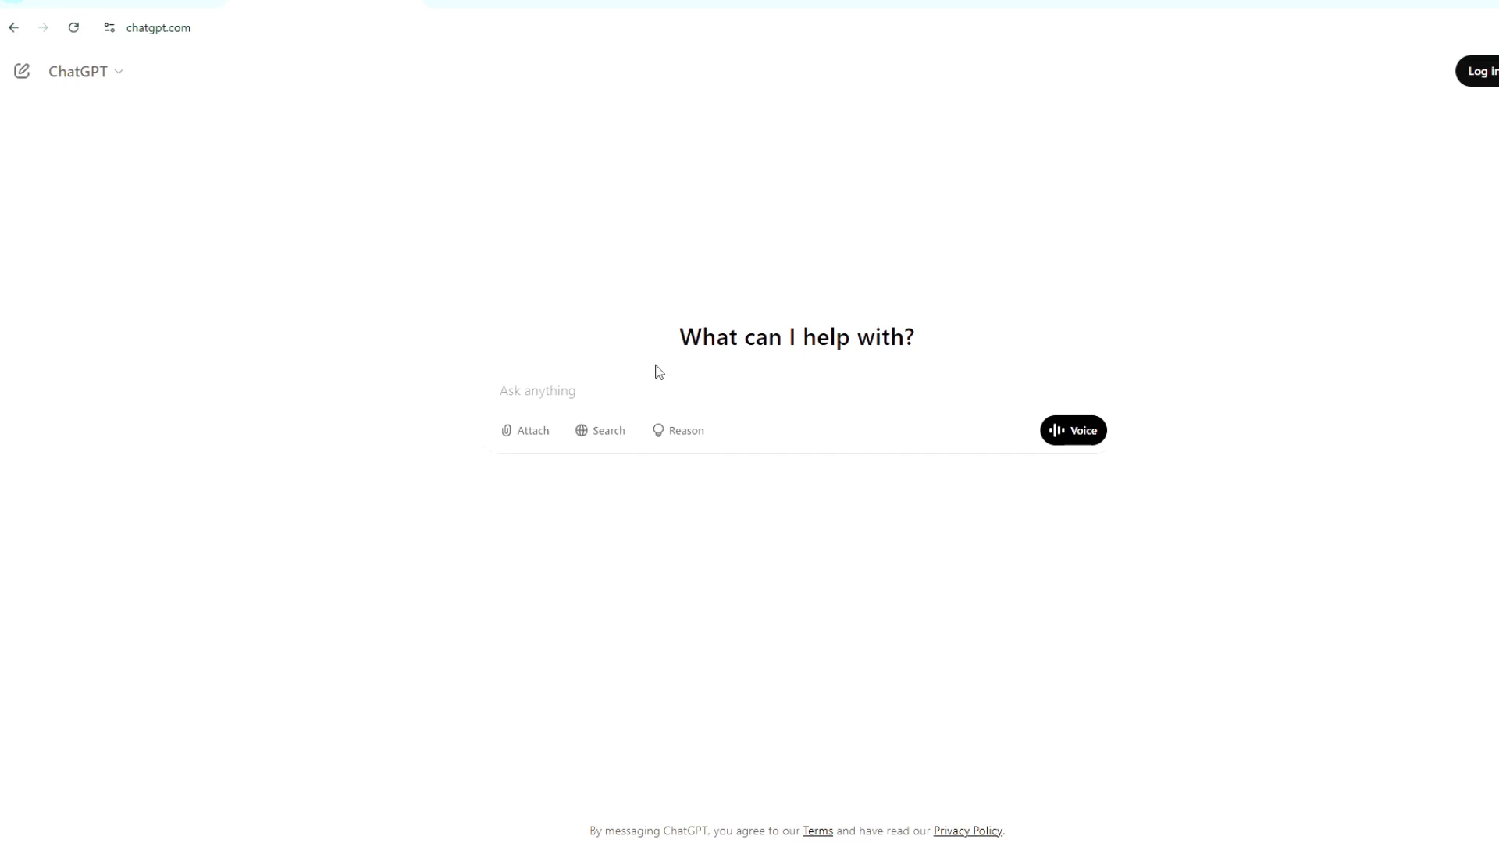
{"action": "key", "text": "ctrl+v"}
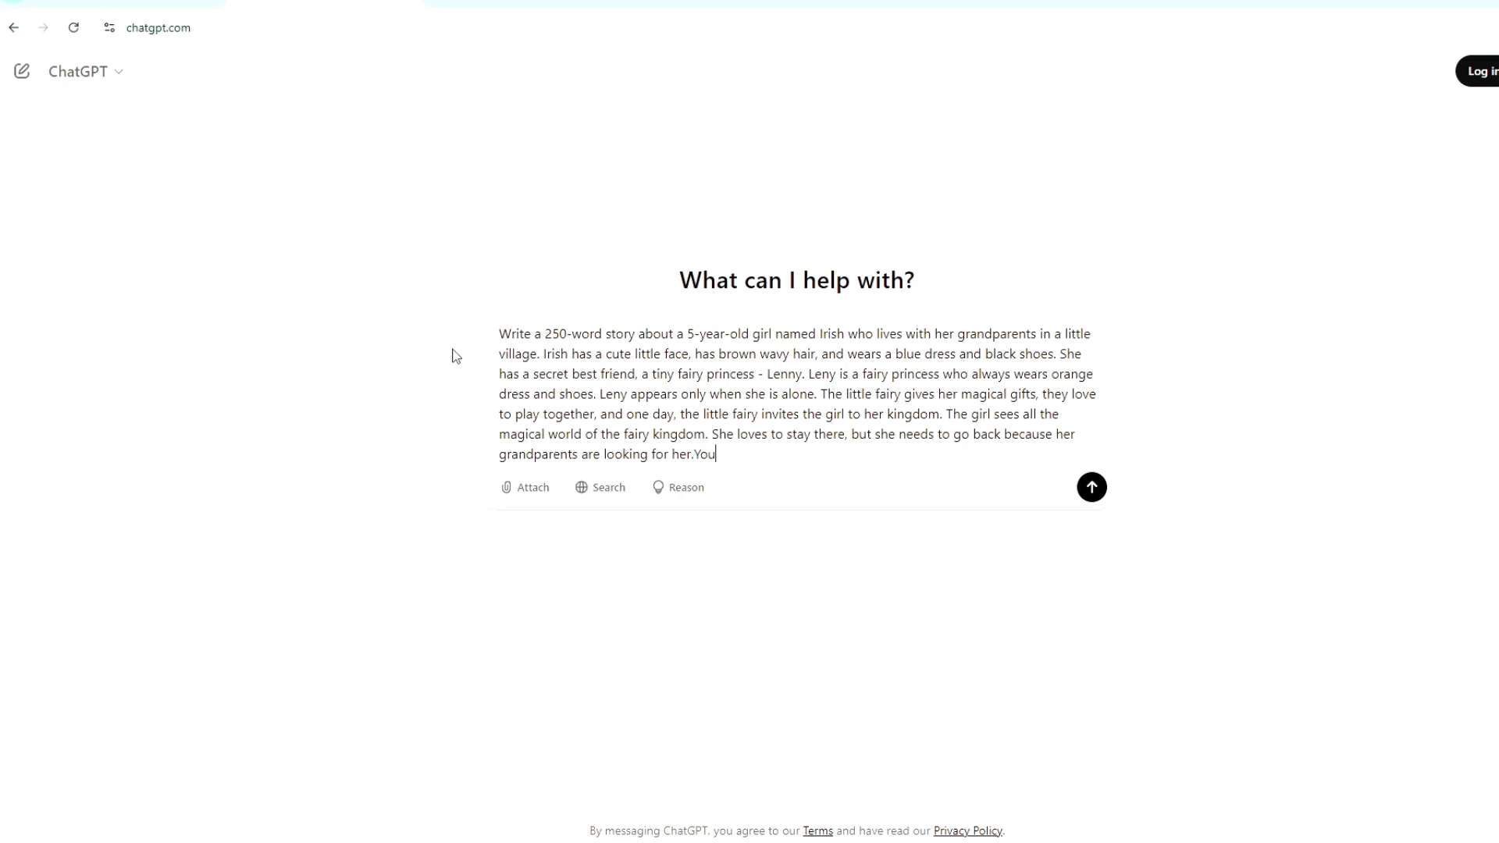
{"action": "type", "text": "a"}
{"action": "key", "text": "BackSpace"}
{"action": "key", "text": "BackSpace"}
{"action": "key", "text": "BackSpace"}
{"action": "key", "text": "BackSpace"}
Add the sentence "You are a professional story writer." at the beginning of the story prompt
{"action": "type", "text": "You"}
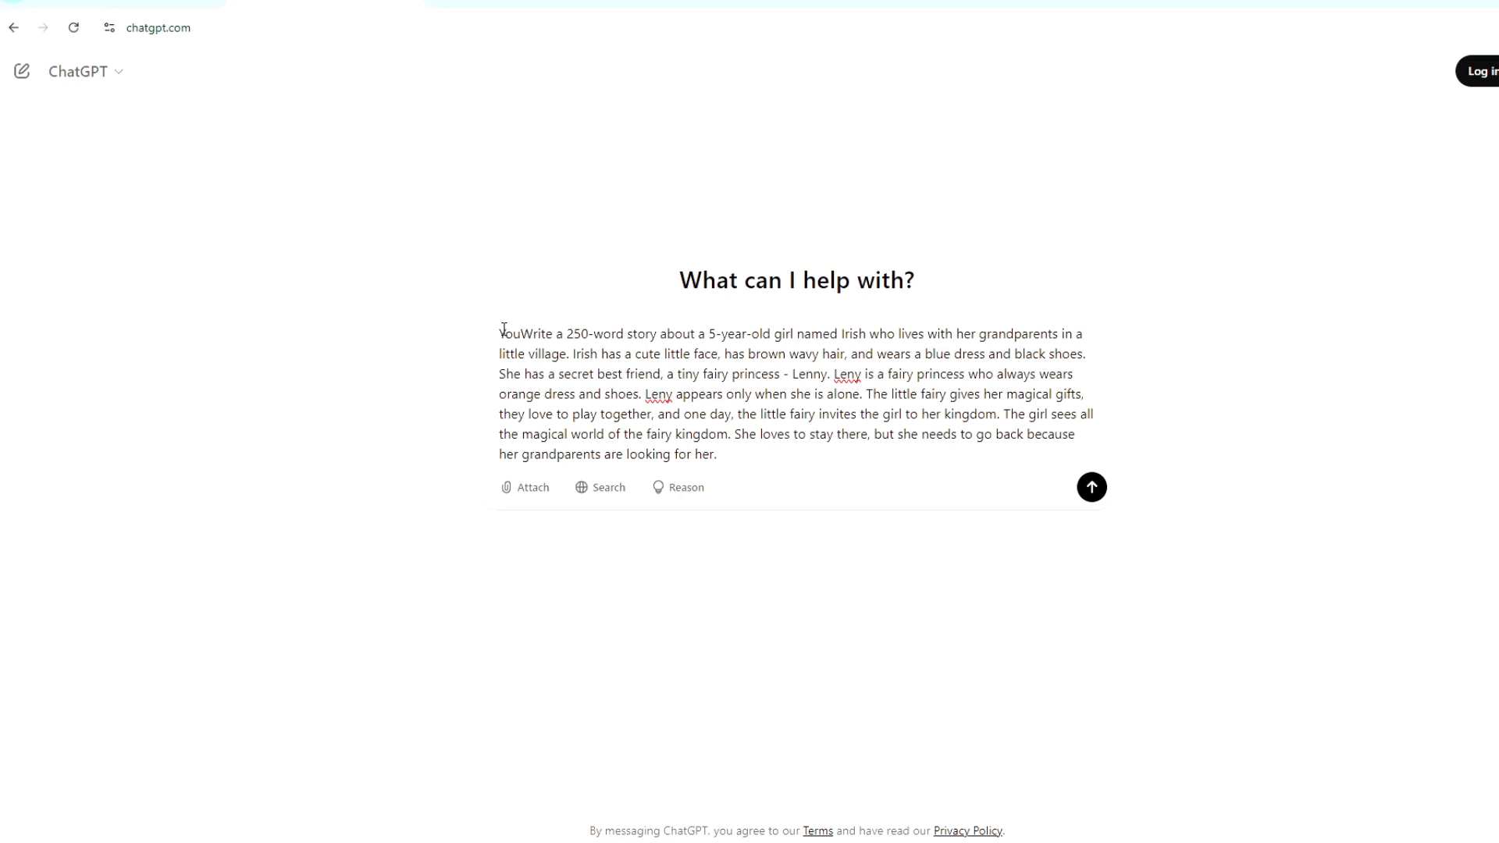
{"action": "type", "text": " are a "}
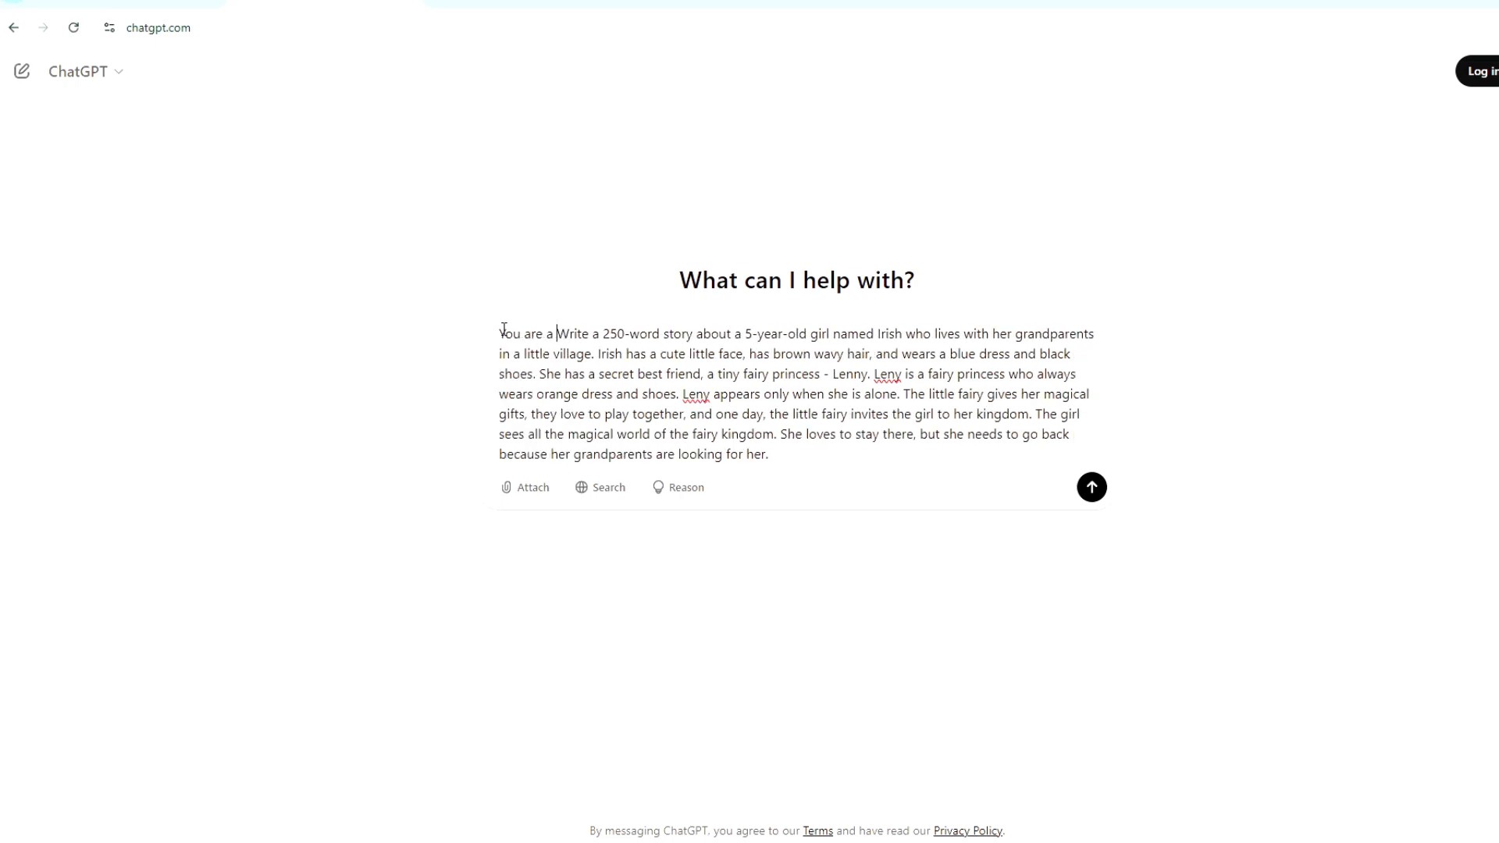
{"action": "type", "text": "profe"}
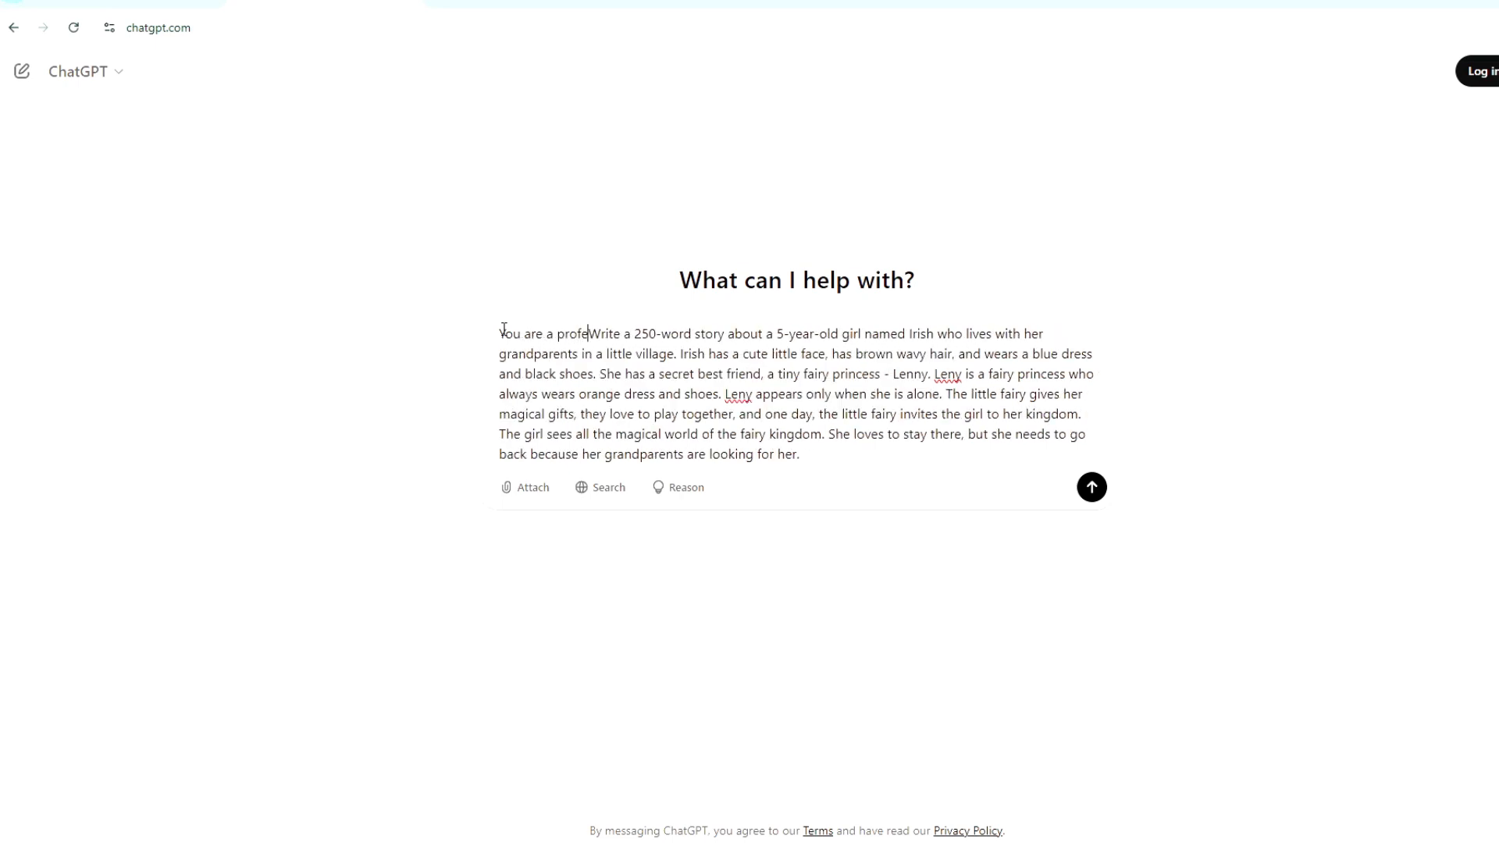
{"action": "type", "text": "ssional "}
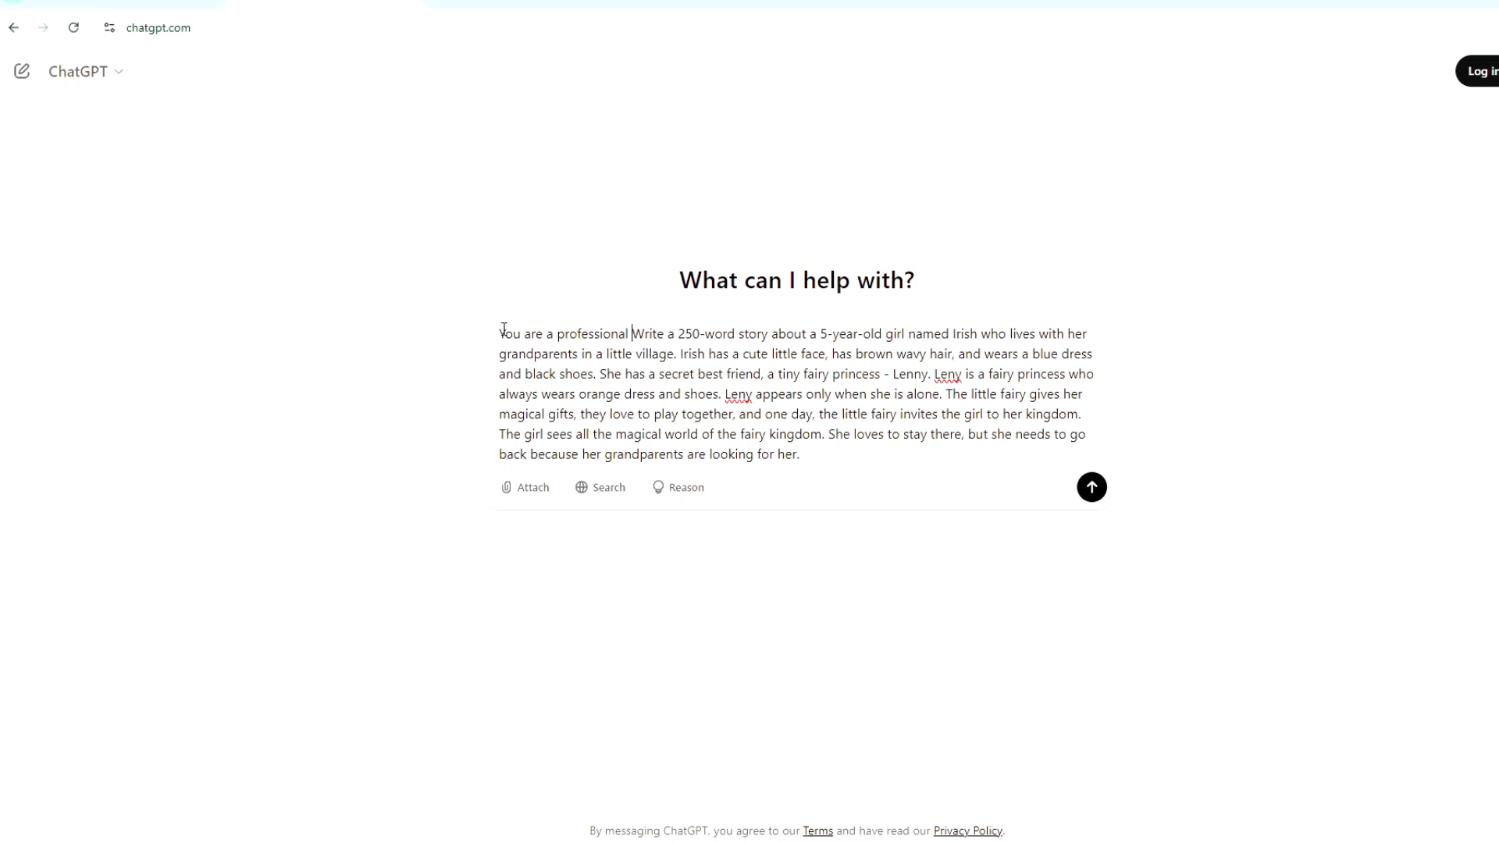
{"action": "type", "text": "story writer."}
Correct the fairy's name to "Leny" at its first mention and submit the story prompt
{"action": "left_click", "coordinate": [1023, 375]}
{"action": "key", "text": "BackSpace"}
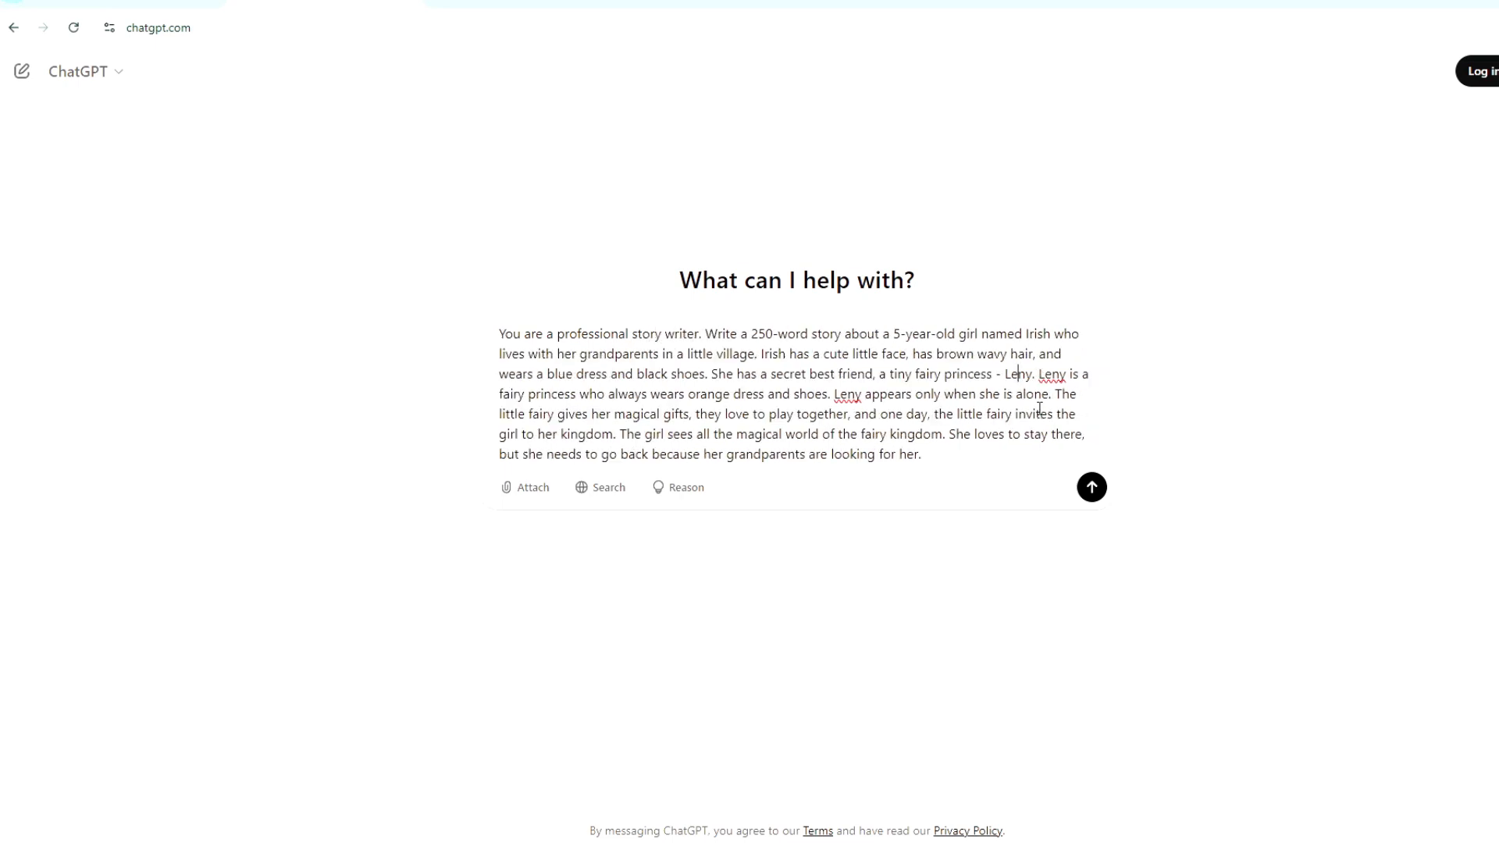
{"action": "left_click", "coordinate": [929, 413]}
{"action": "left_click", "coordinate": [1091, 489]}
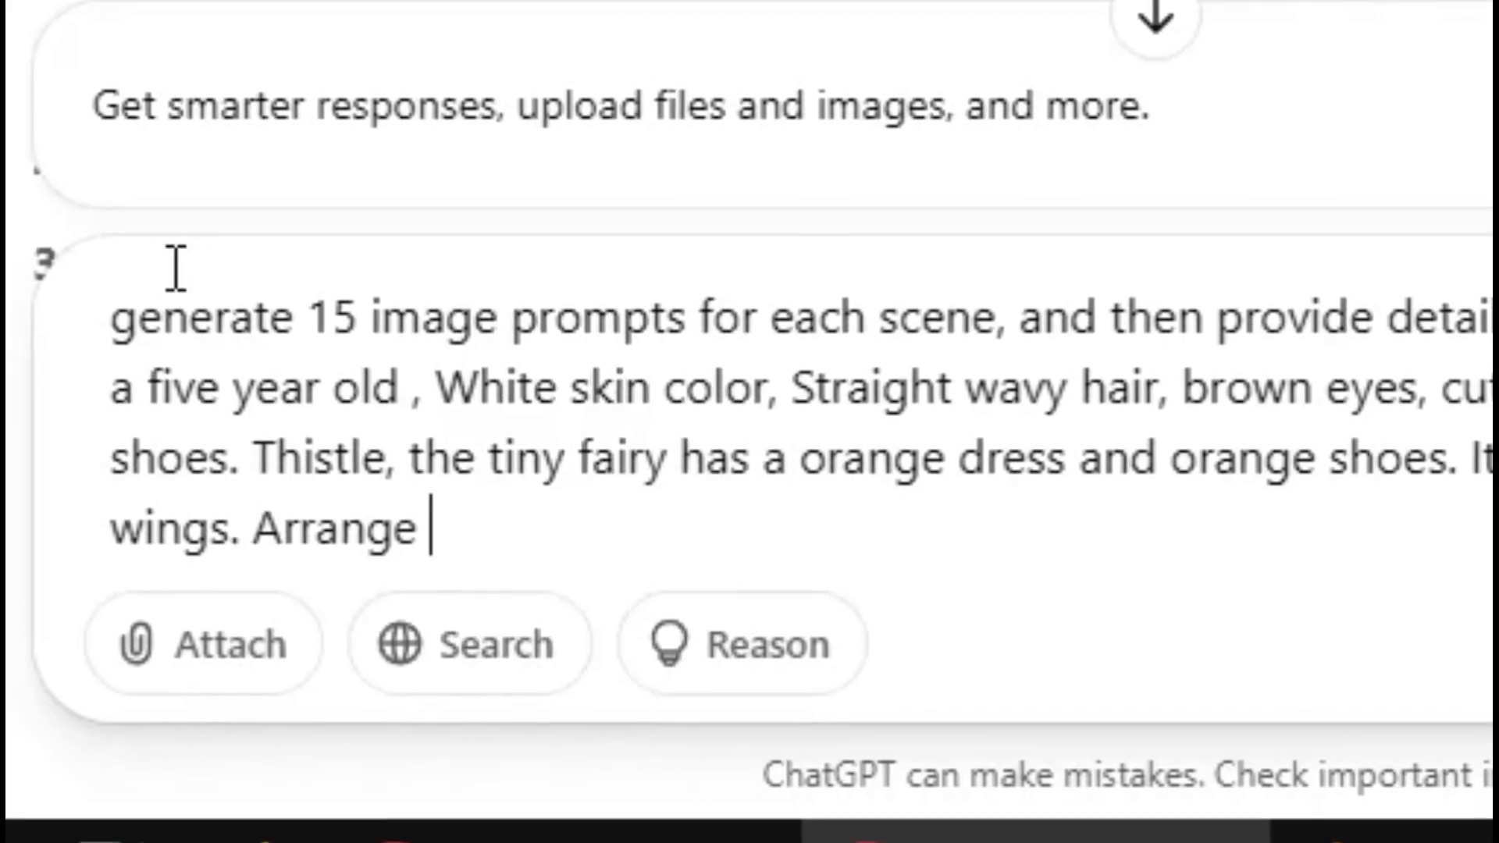
Continue the request for 15 image prompts with "the scenes to a good" after the word "Arrange"
{"action": "type", "text": "the sc"}
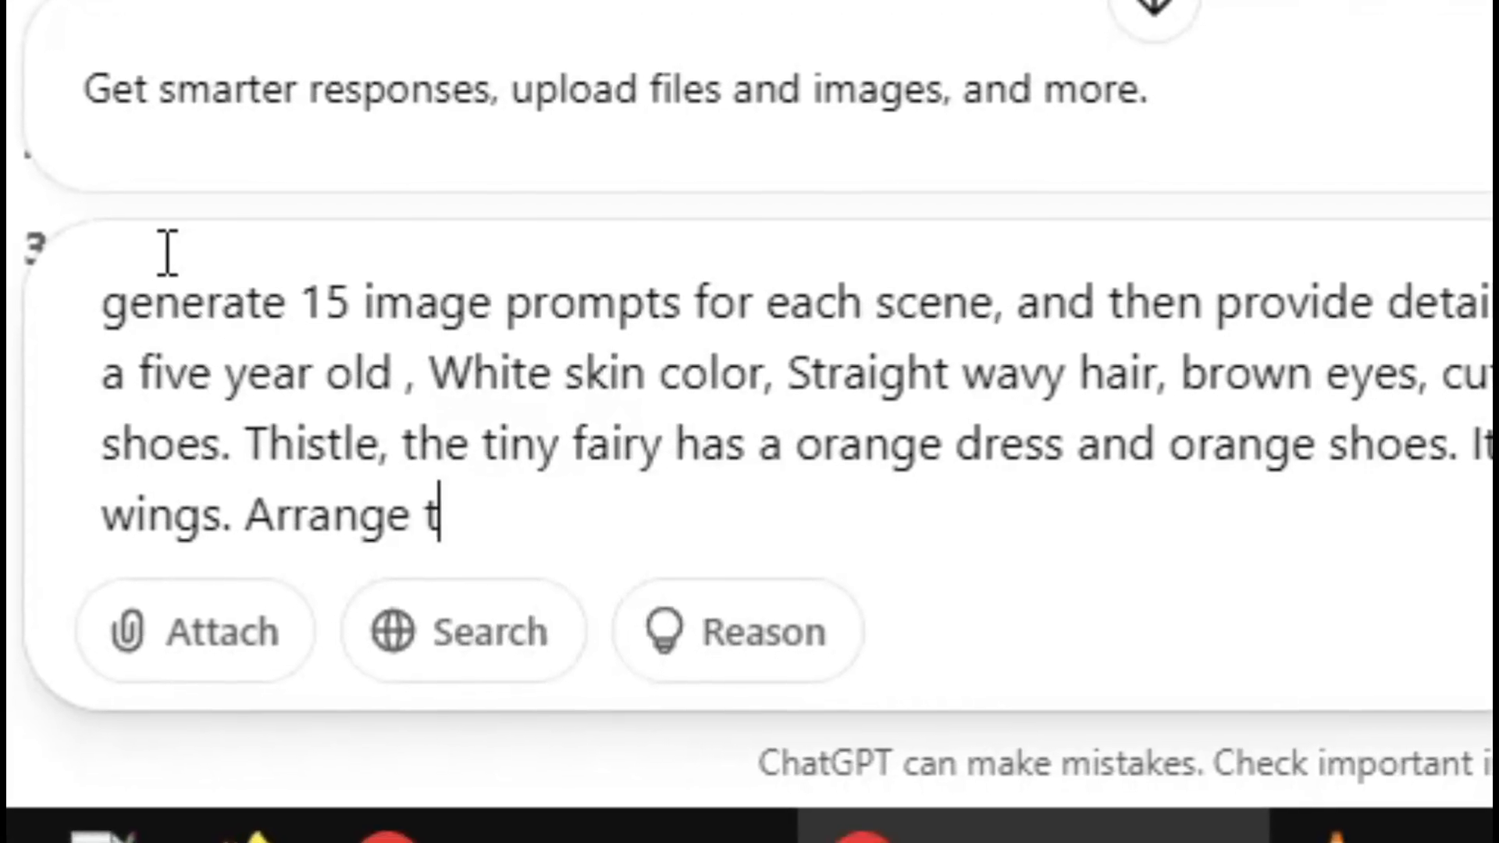
{"action": "type", "text": "ene"}
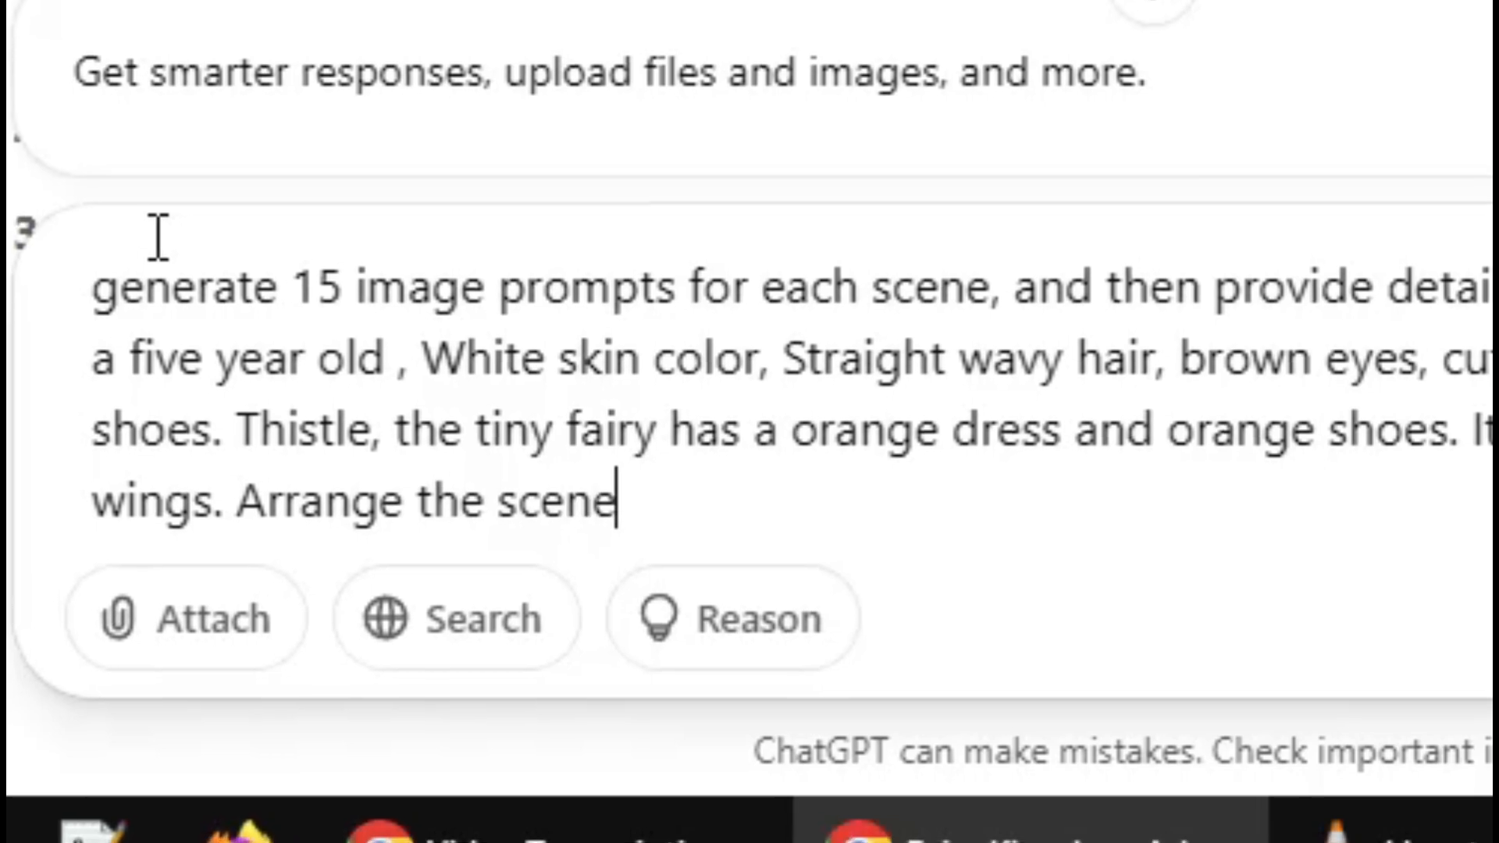
{"action": "type", "text": "s "}
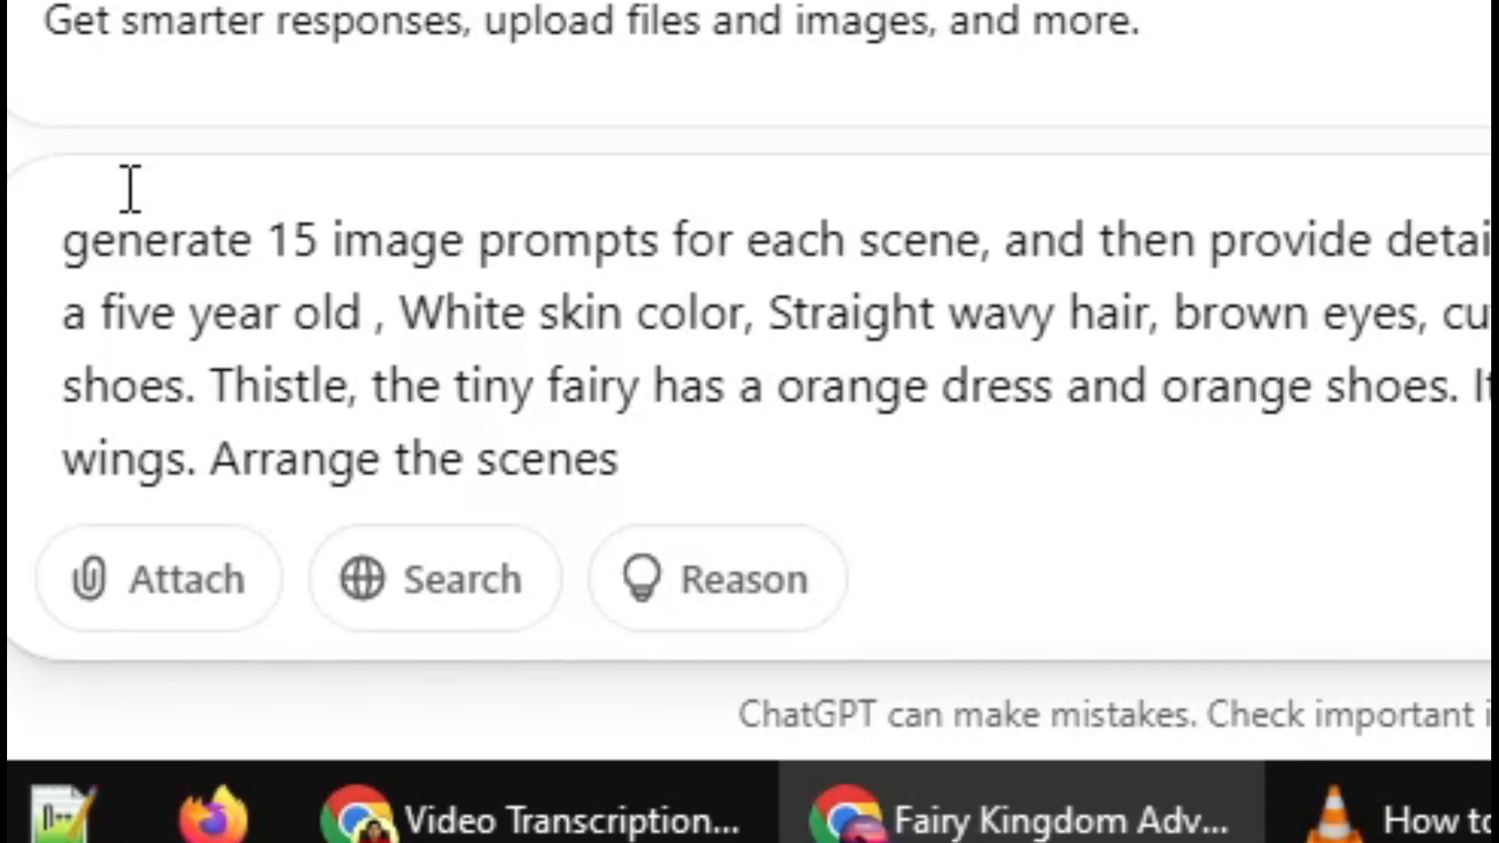
{"action": "type", "text": "to a g"}
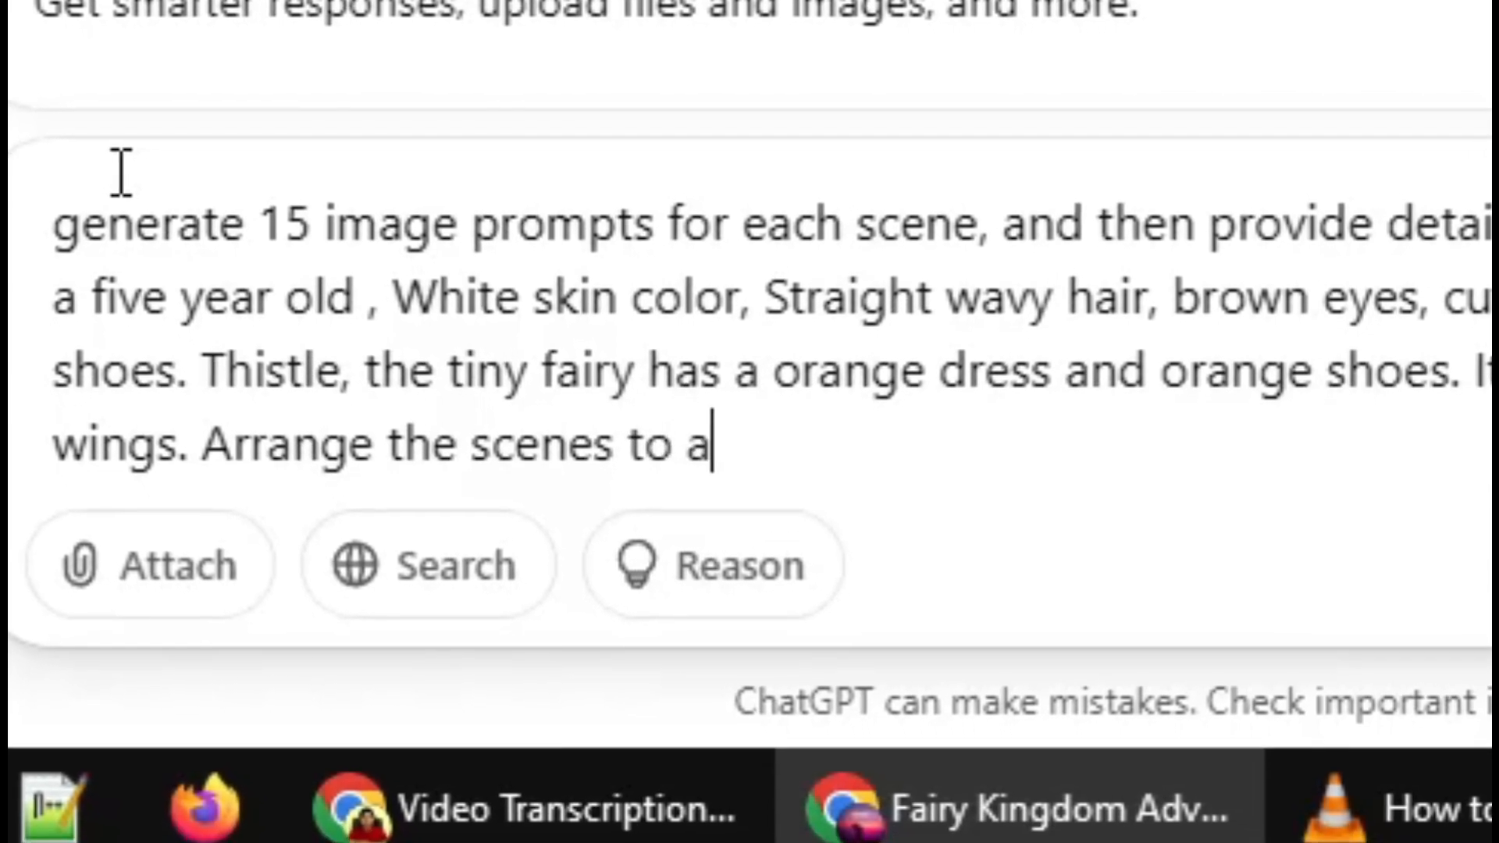
{"action": "type", "text": "ood"}
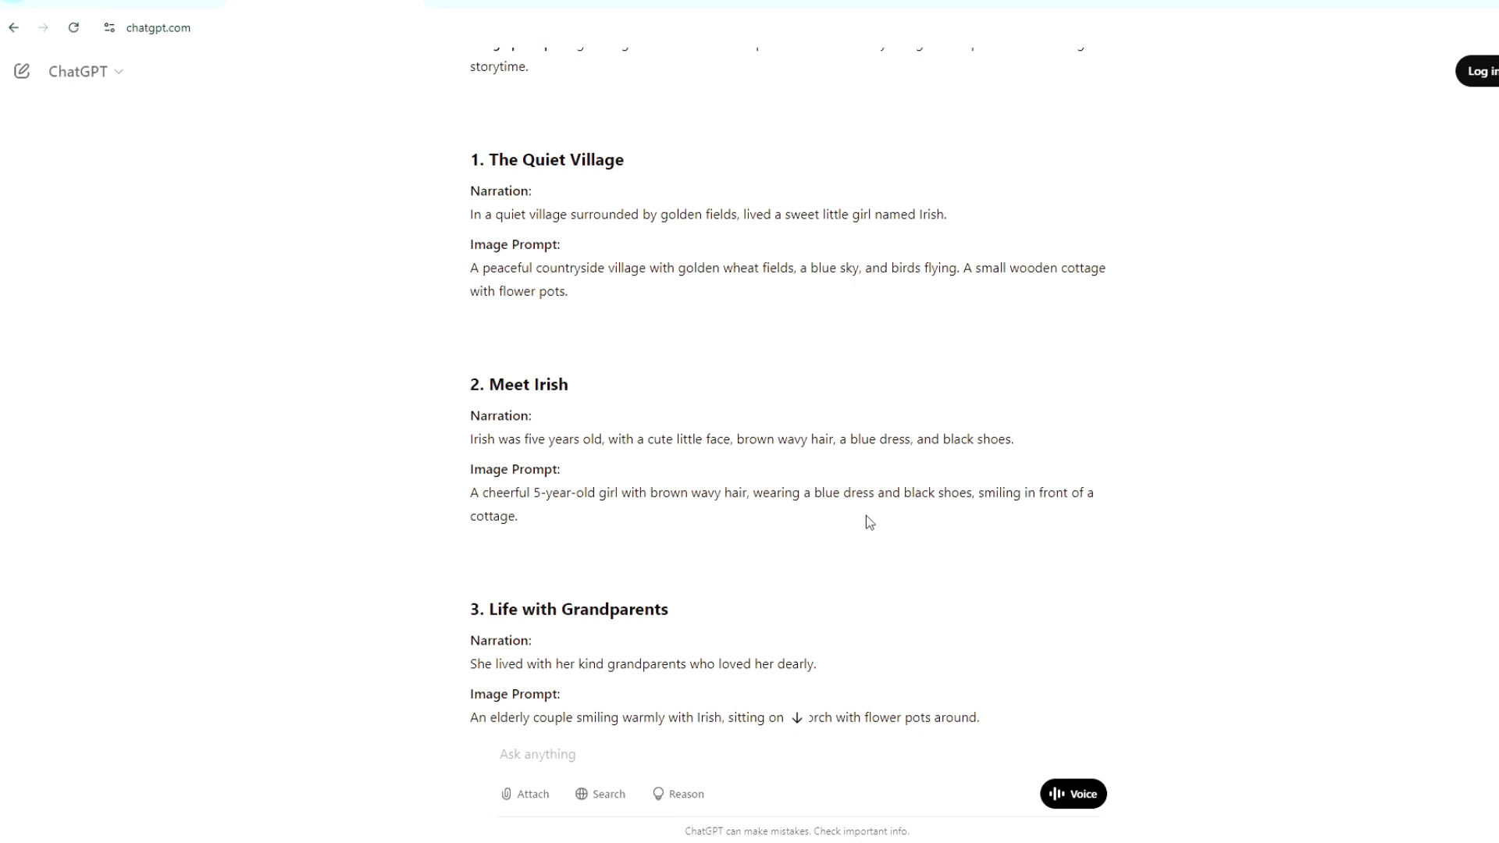
Review the narration and image prompt of each generated scene, from "The Quiet Village" to "Home with a Heart Full of Magic"
{"action": "scroll", "coordinate": [868, 521], "scroll_direction": "down", "scroll_amount": 2}
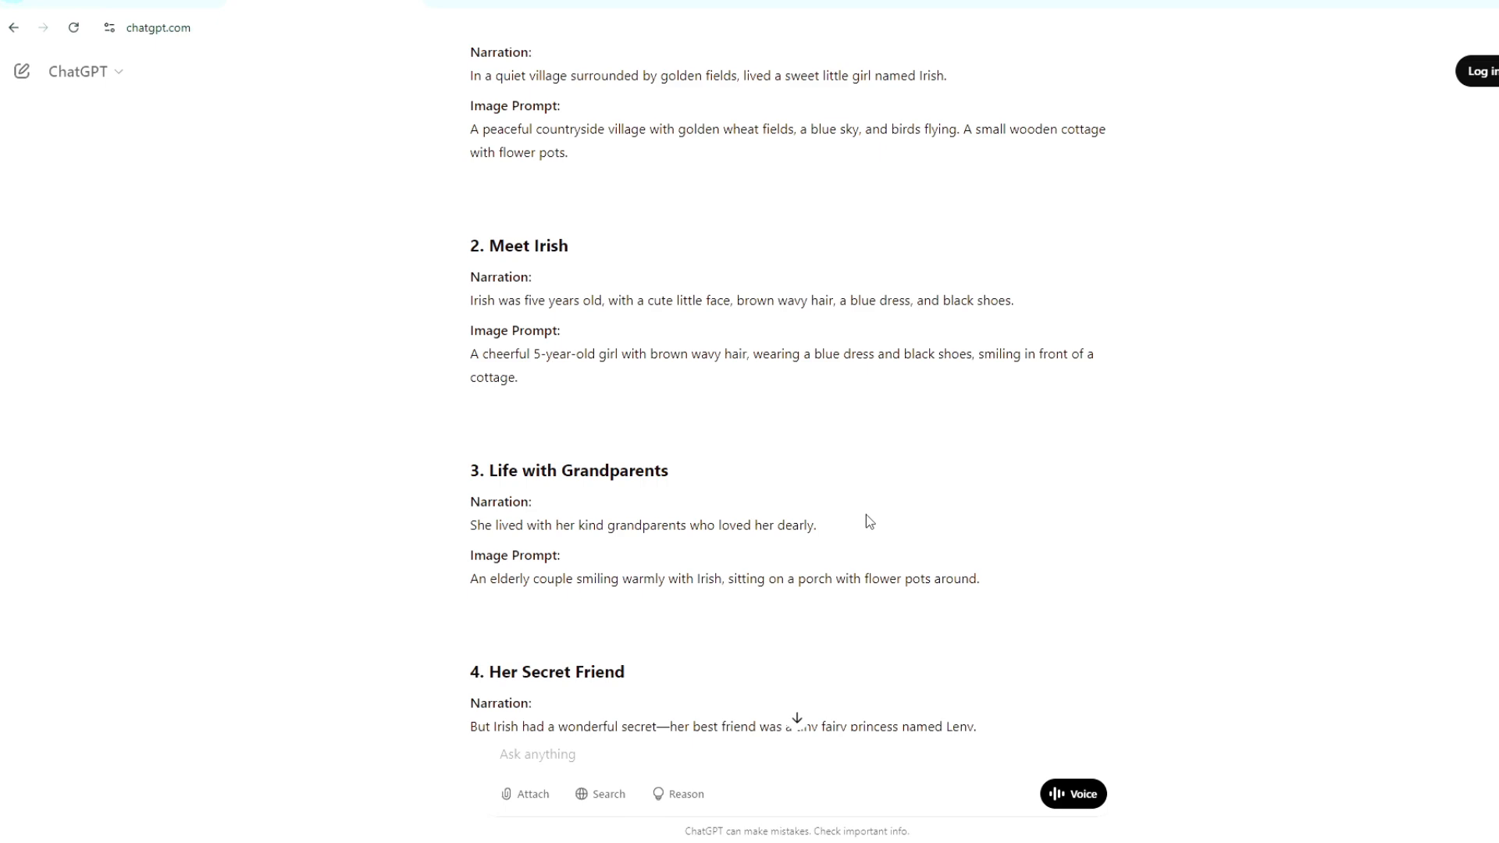
{"action": "scroll", "coordinate": [870, 527], "scroll_direction": "down", "scroll_amount": 5}
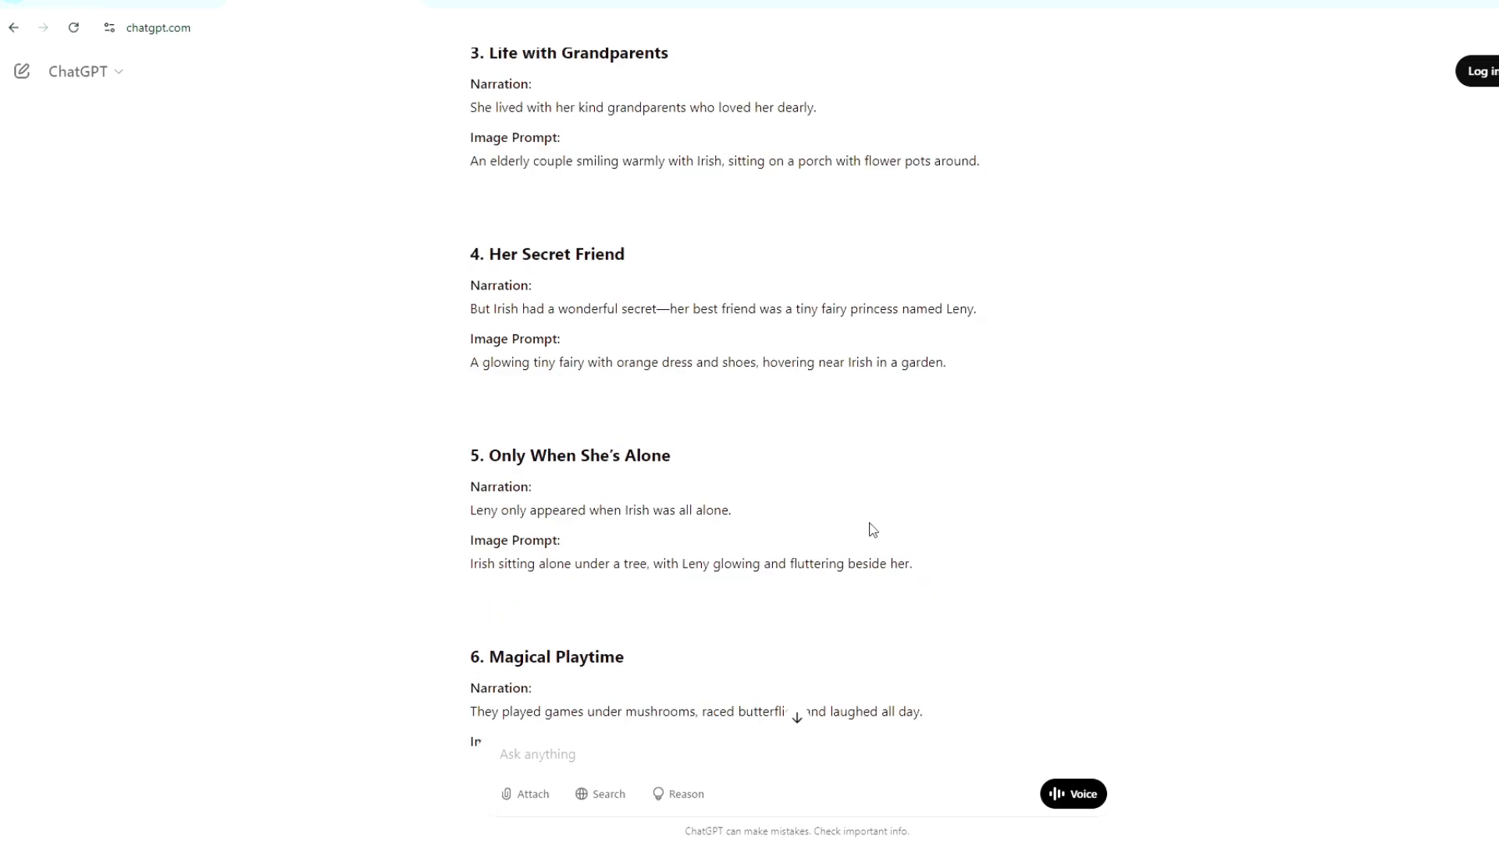
{"action": "scroll", "coordinate": [872, 530], "scroll_direction": "down", "scroll_amount": 20}
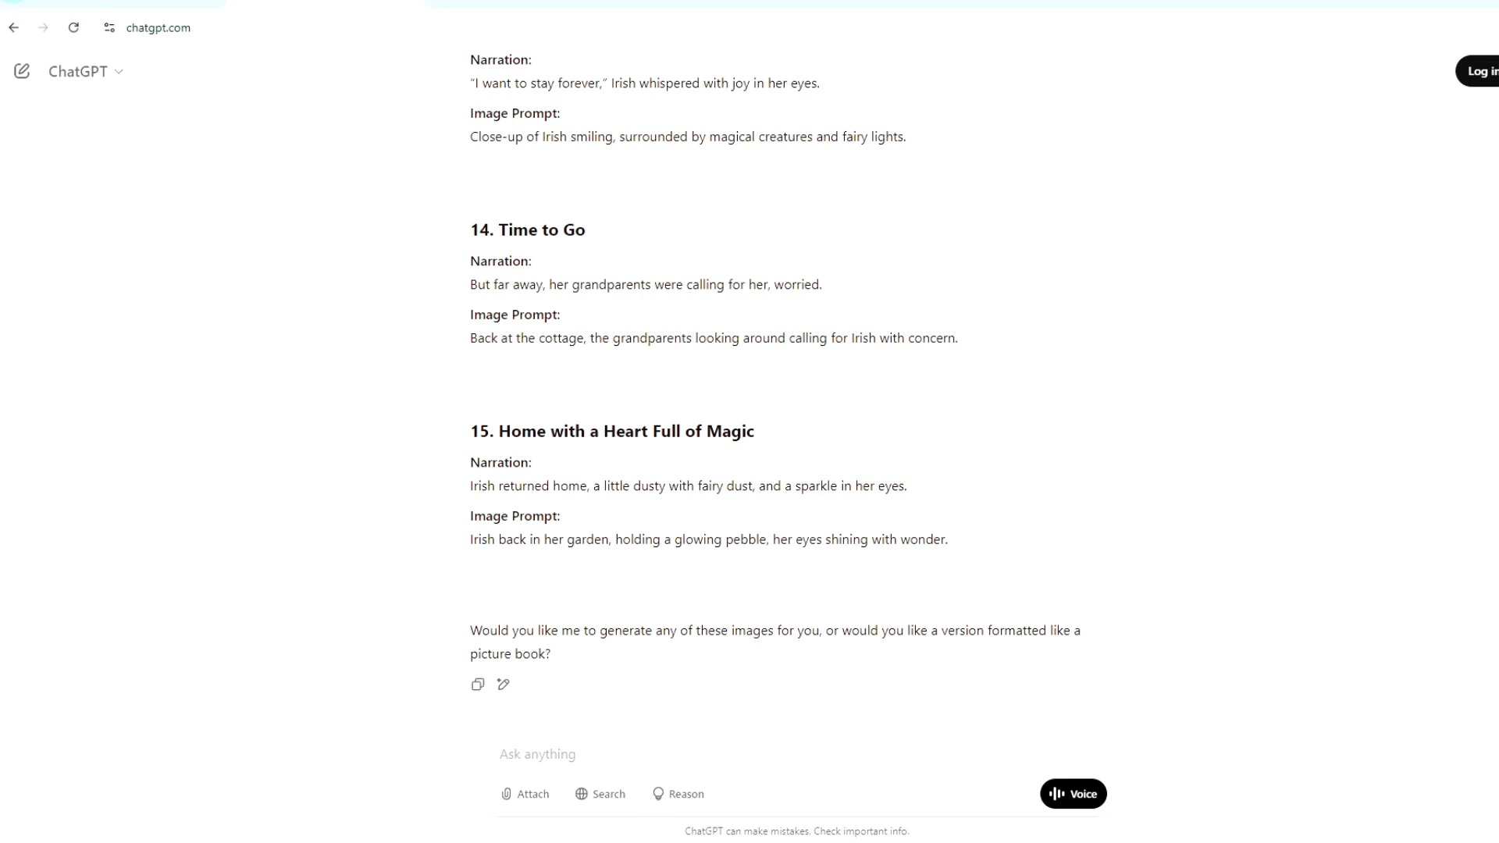
{"action": "scroll", "coordinate": [768, 391], "scroll_direction": "up", "scroll_amount": 2}
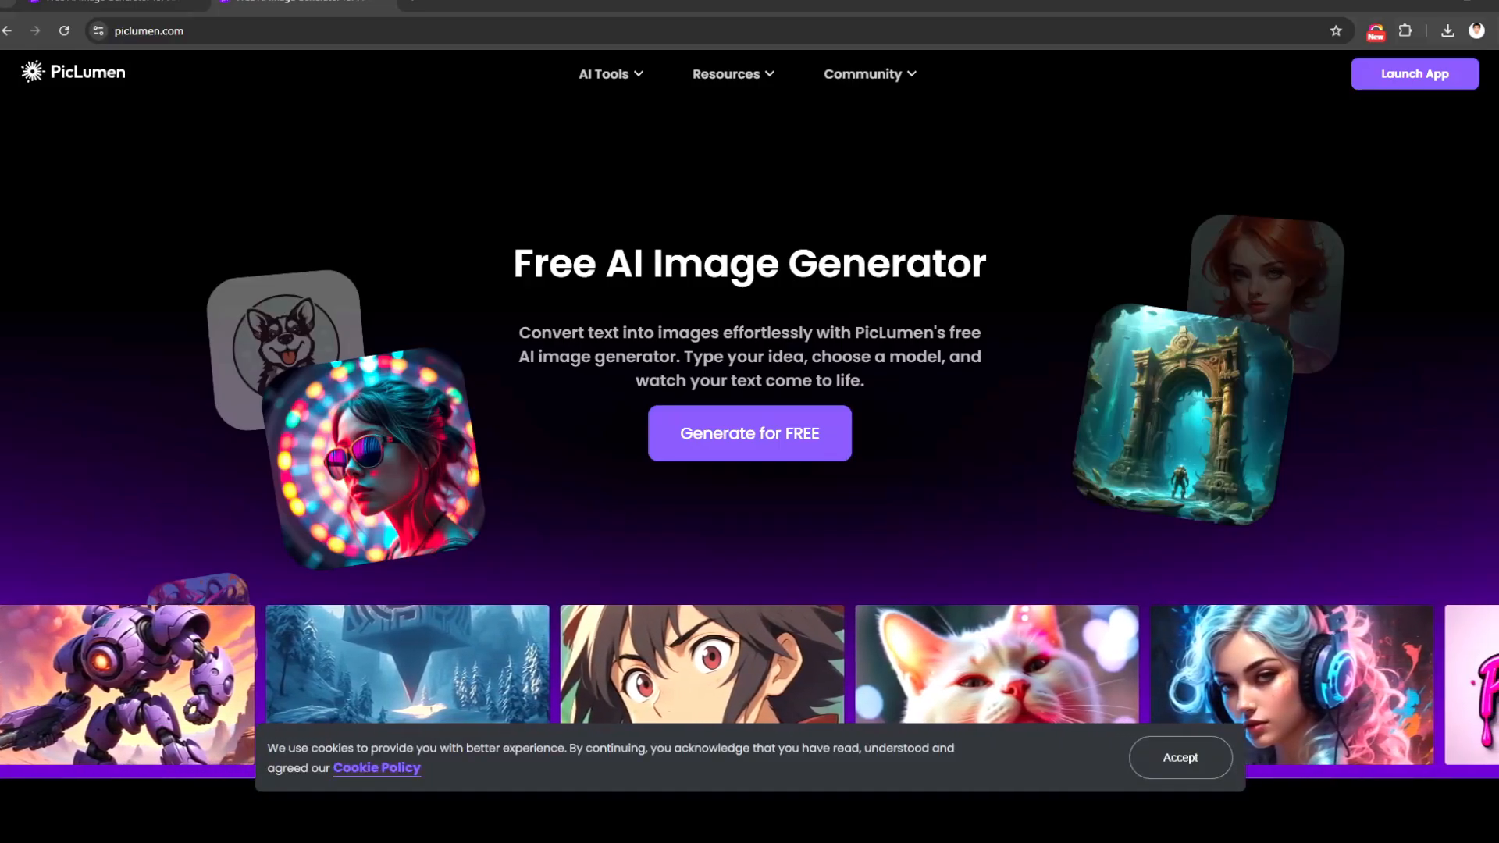
Examine the PicLumen homepage's example images, AI editing tools, fine-tuned models and creations gallery
{"action": "scroll", "coordinate": [749, 429], "scroll_direction": "down", "scroll_amount": 2}
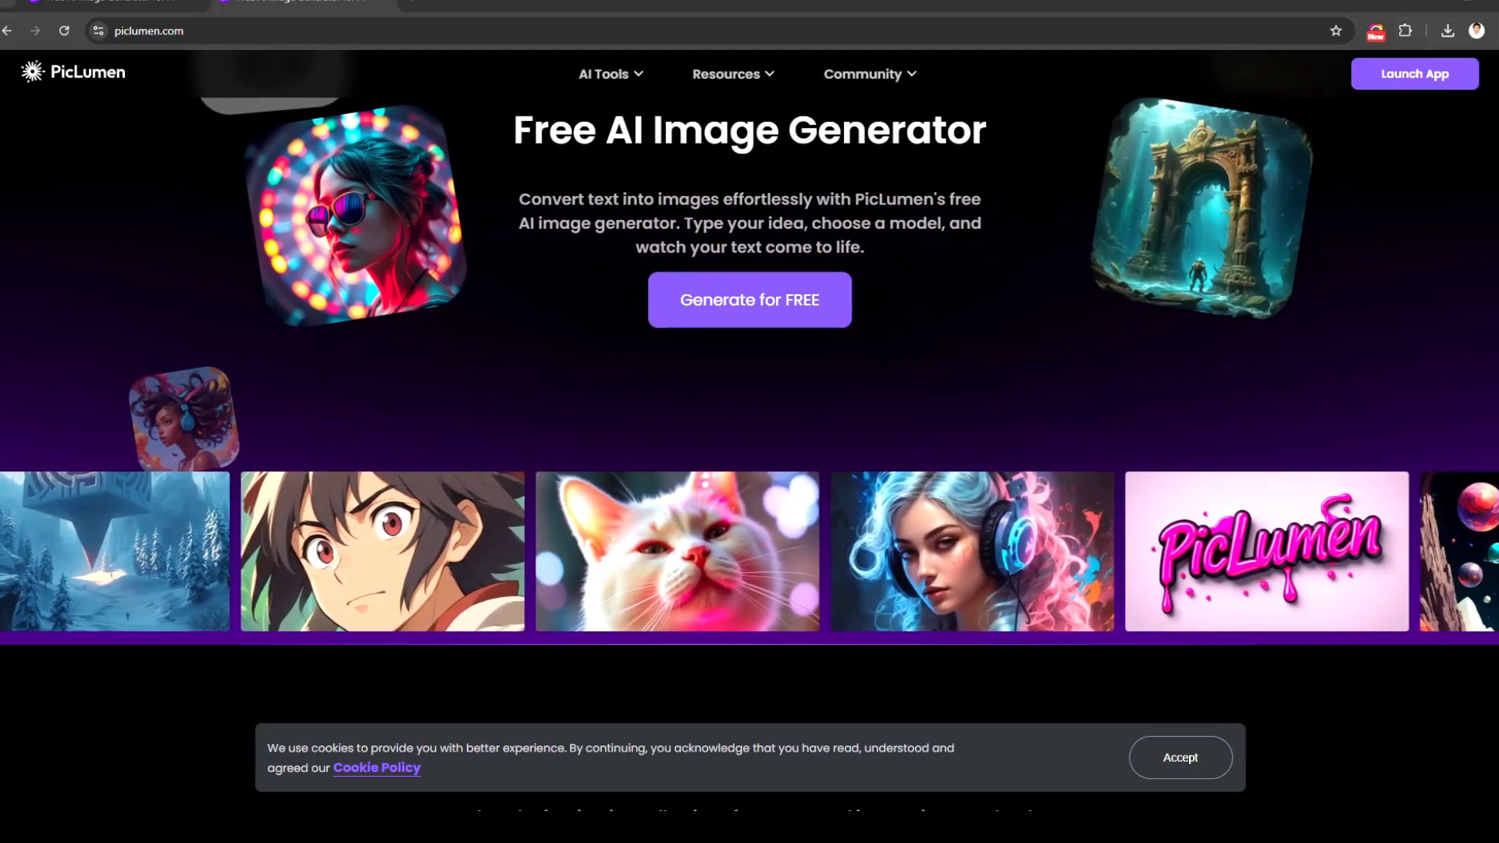
{"action": "scroll", "coordinate": [1132, 614], "scroll_direction": "down", "scroll_amount": 8}
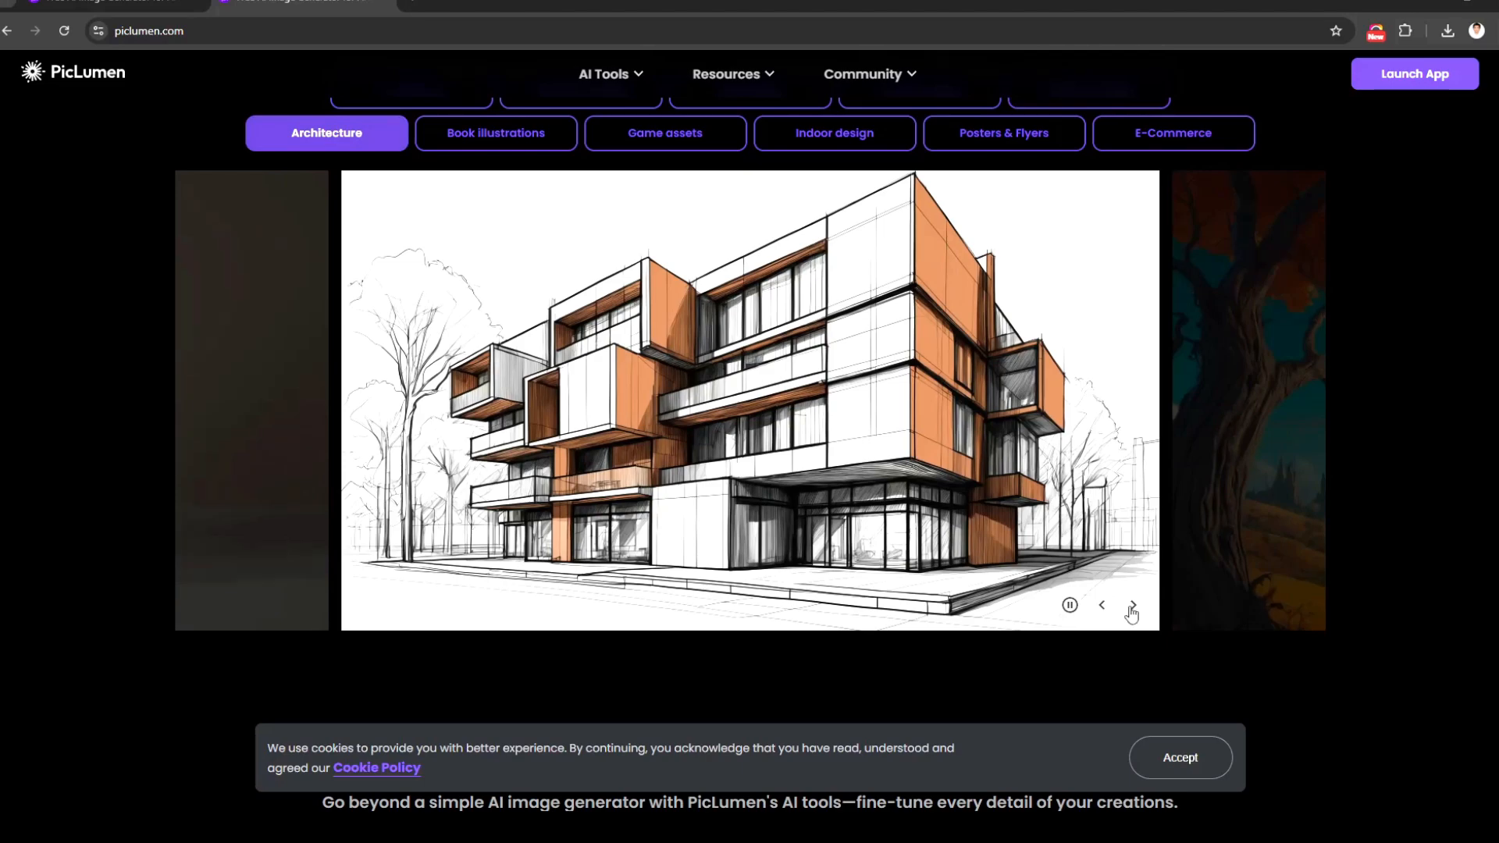
{"action": "left_click", "coordinate": [1132, 609]}
{"action": "scroll", "coordinate": [1132, 610], "scroll_direction": "down", "scroll_amount": 5}
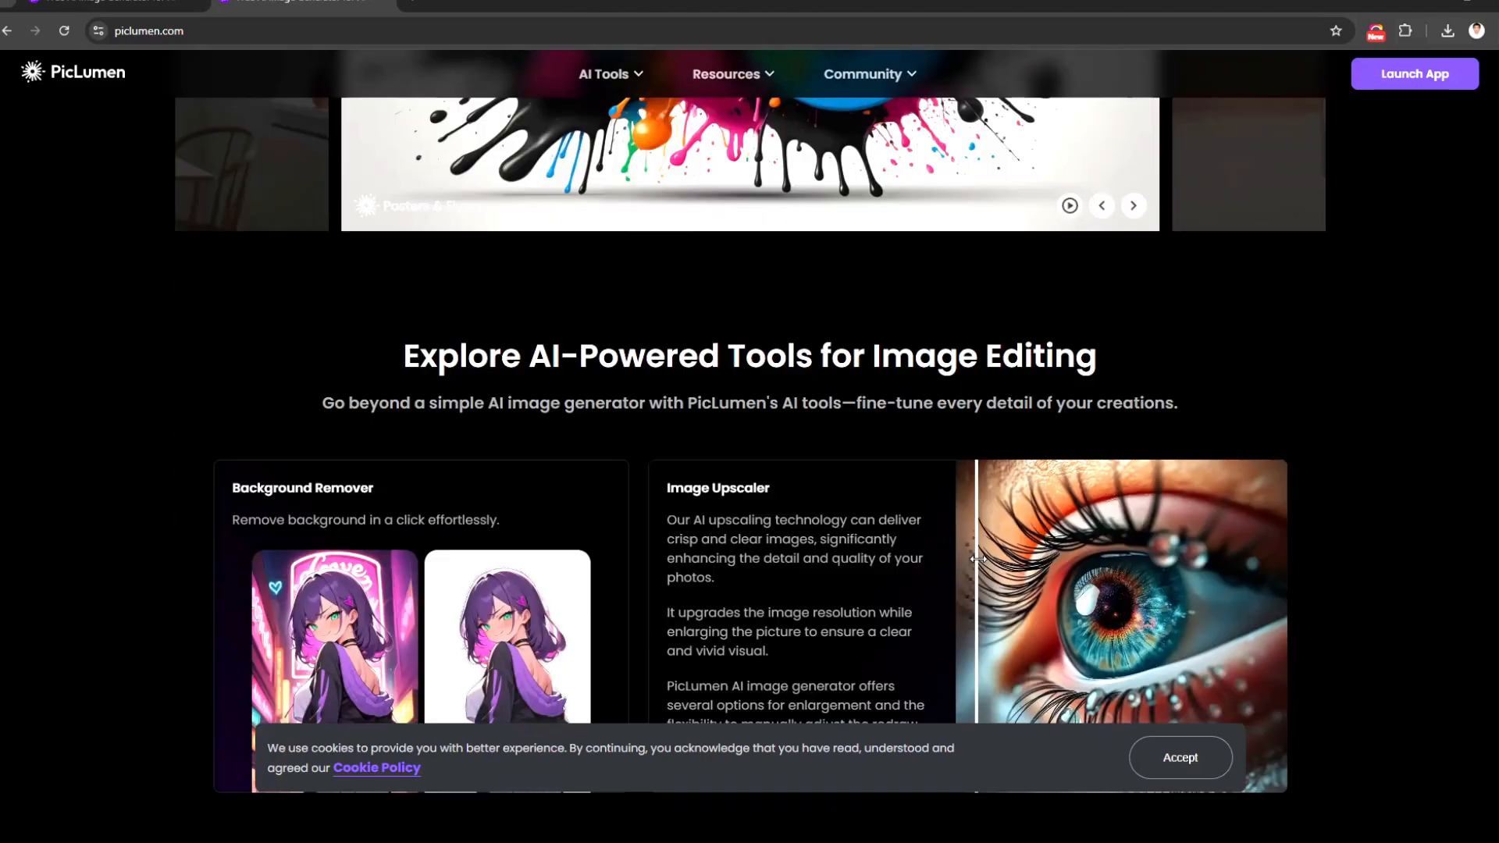
{"action": "scroll", "coordinate": [978, 559], "scroll_direction": "down", "scroll_amount": 3}
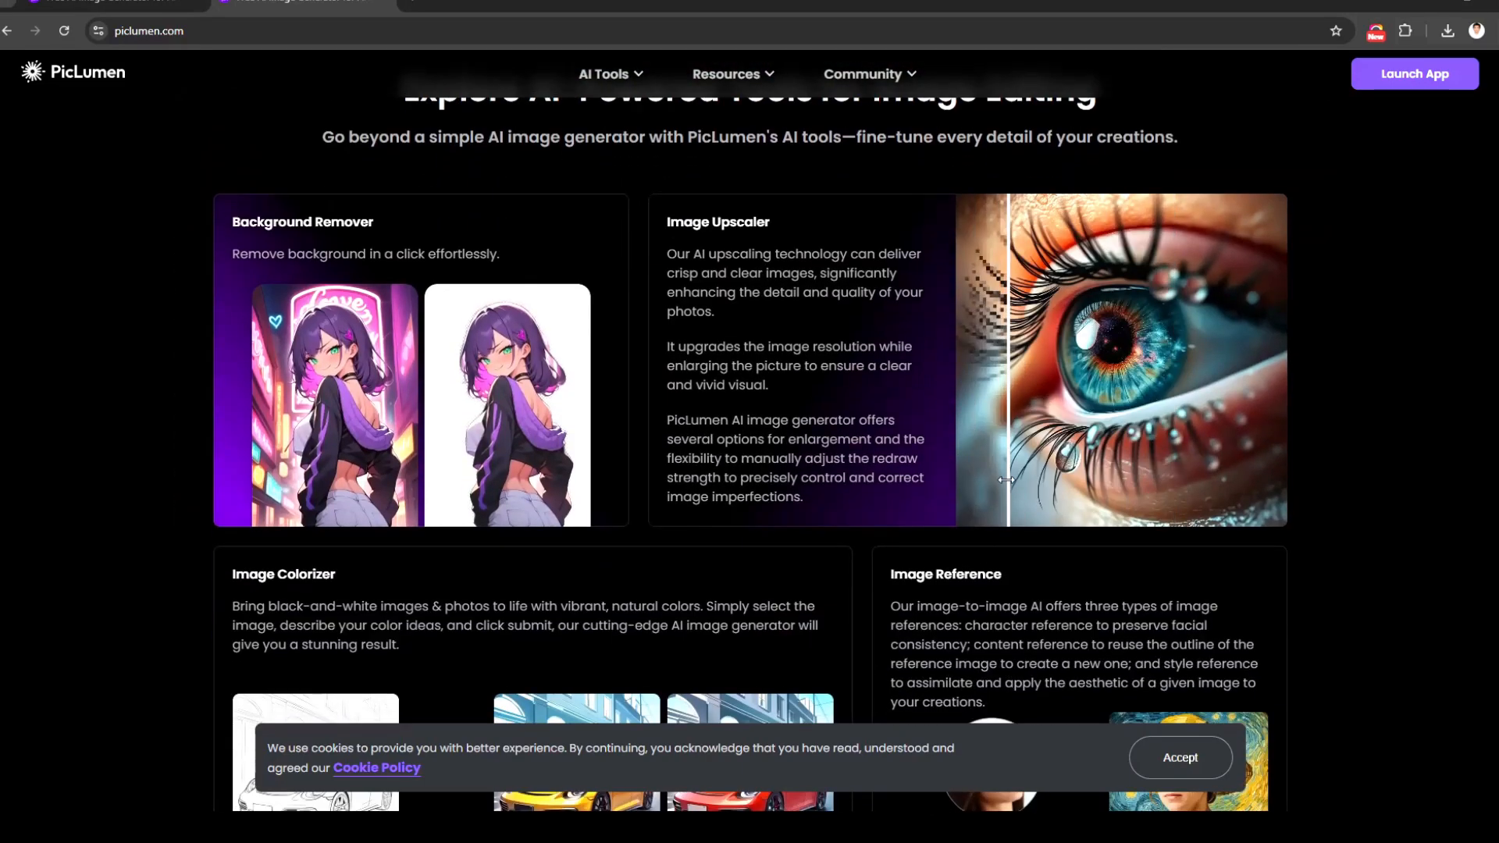
{"action": "scroll", "coordinate": [921, 495], "scroll_direction": "down", "scroll_amount": 5}
{"action": "scroll", "coordinate": [924, 494], "scroll_direction": "down", "scroll_amount": 5}
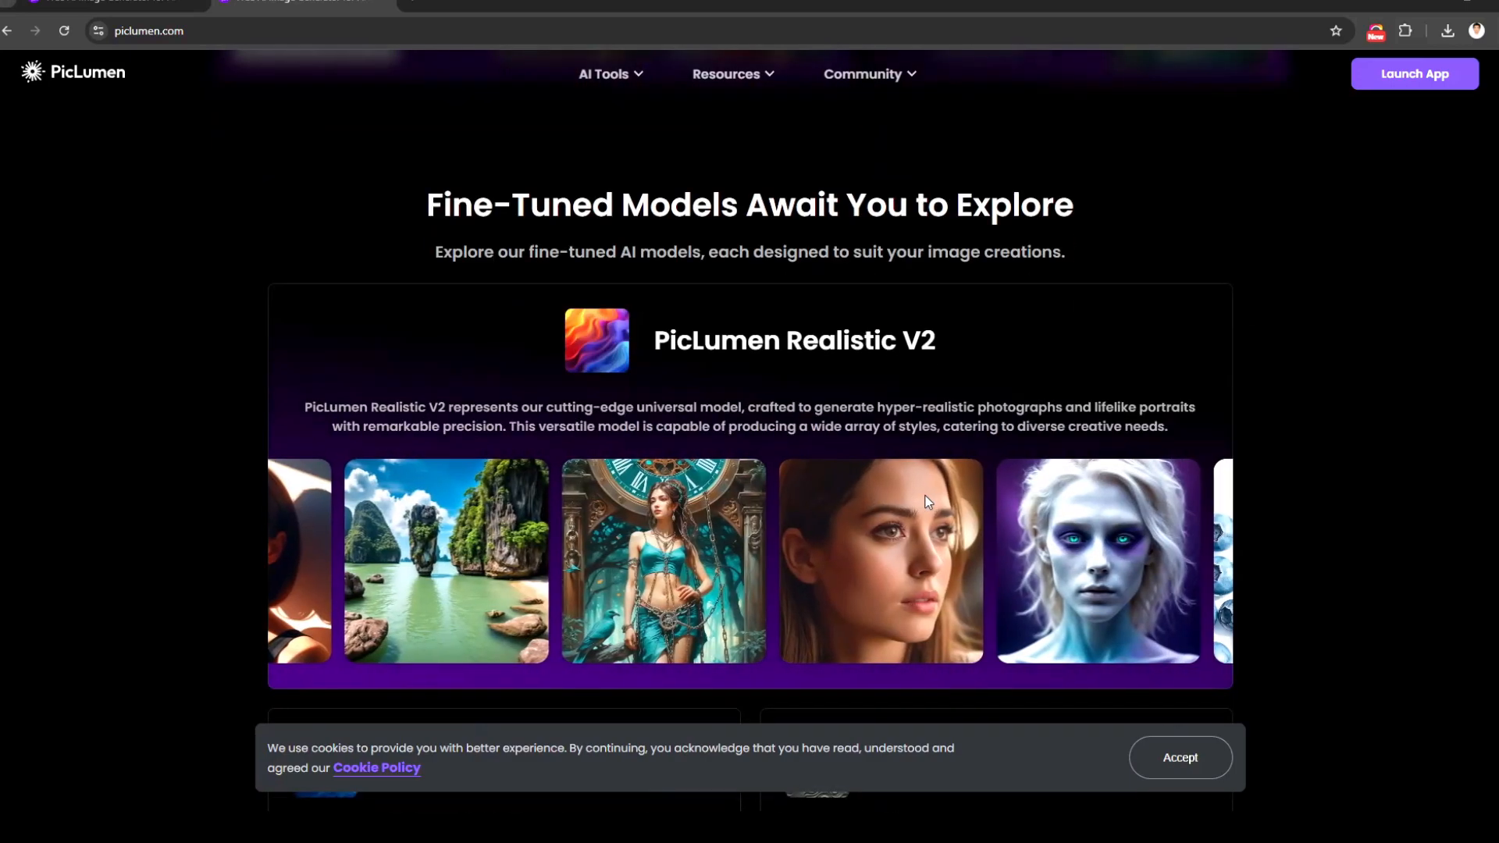
{"action": "scroll", "coordinate": [1191, 570], "scroll_direction": "down", "scroll_amount": 3}
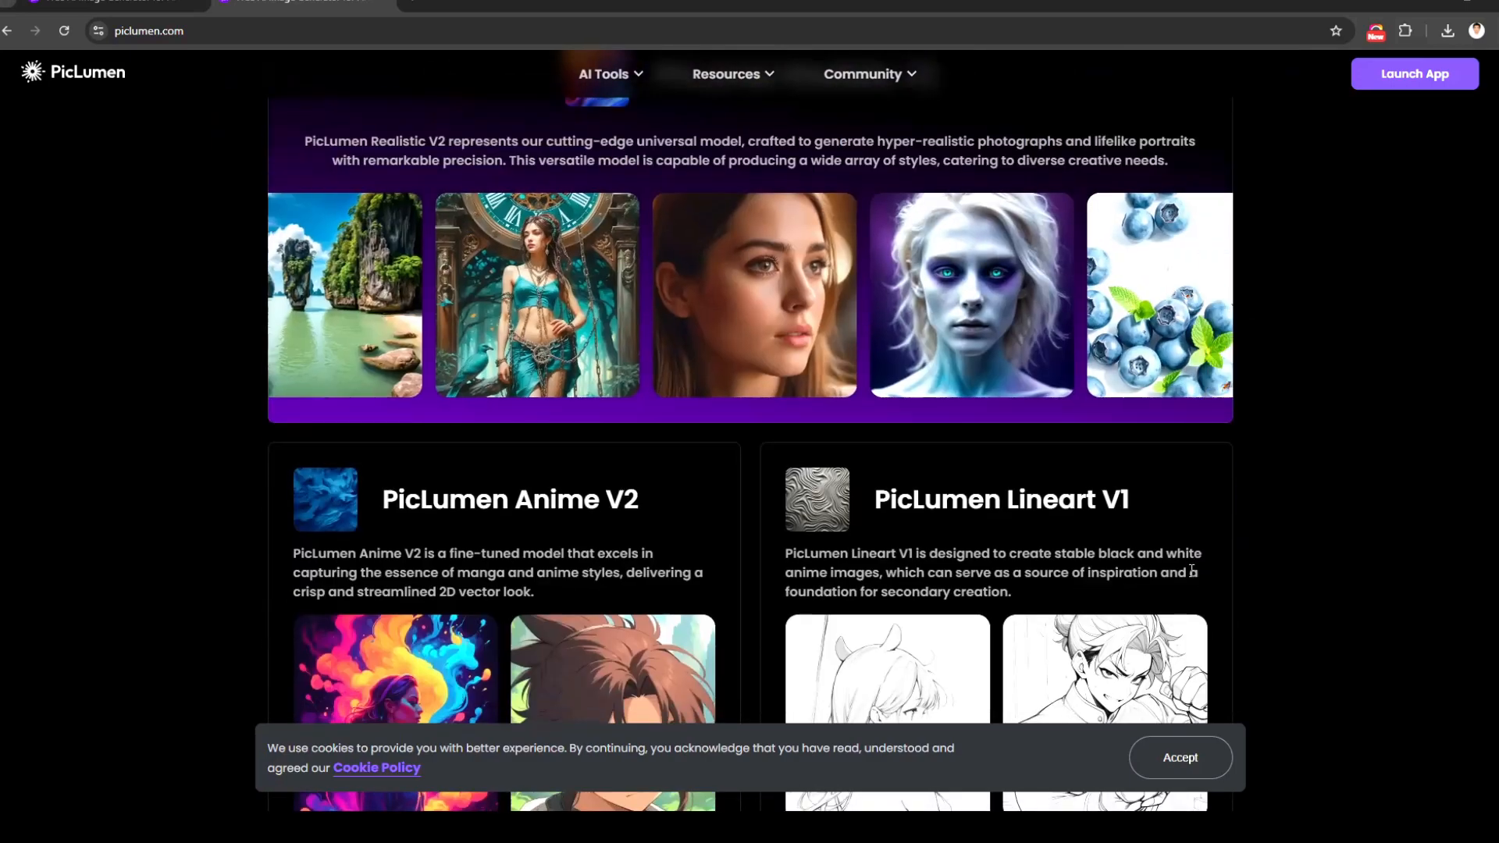
{"action": "scroll", "coordinate": [1189, 571], "scroll_direction": "down", "scroll_amount": 3}
{"action": "scroll", "coordinate": [1190, 574], "scroll_direction": "down", "scroll_amount": 3}
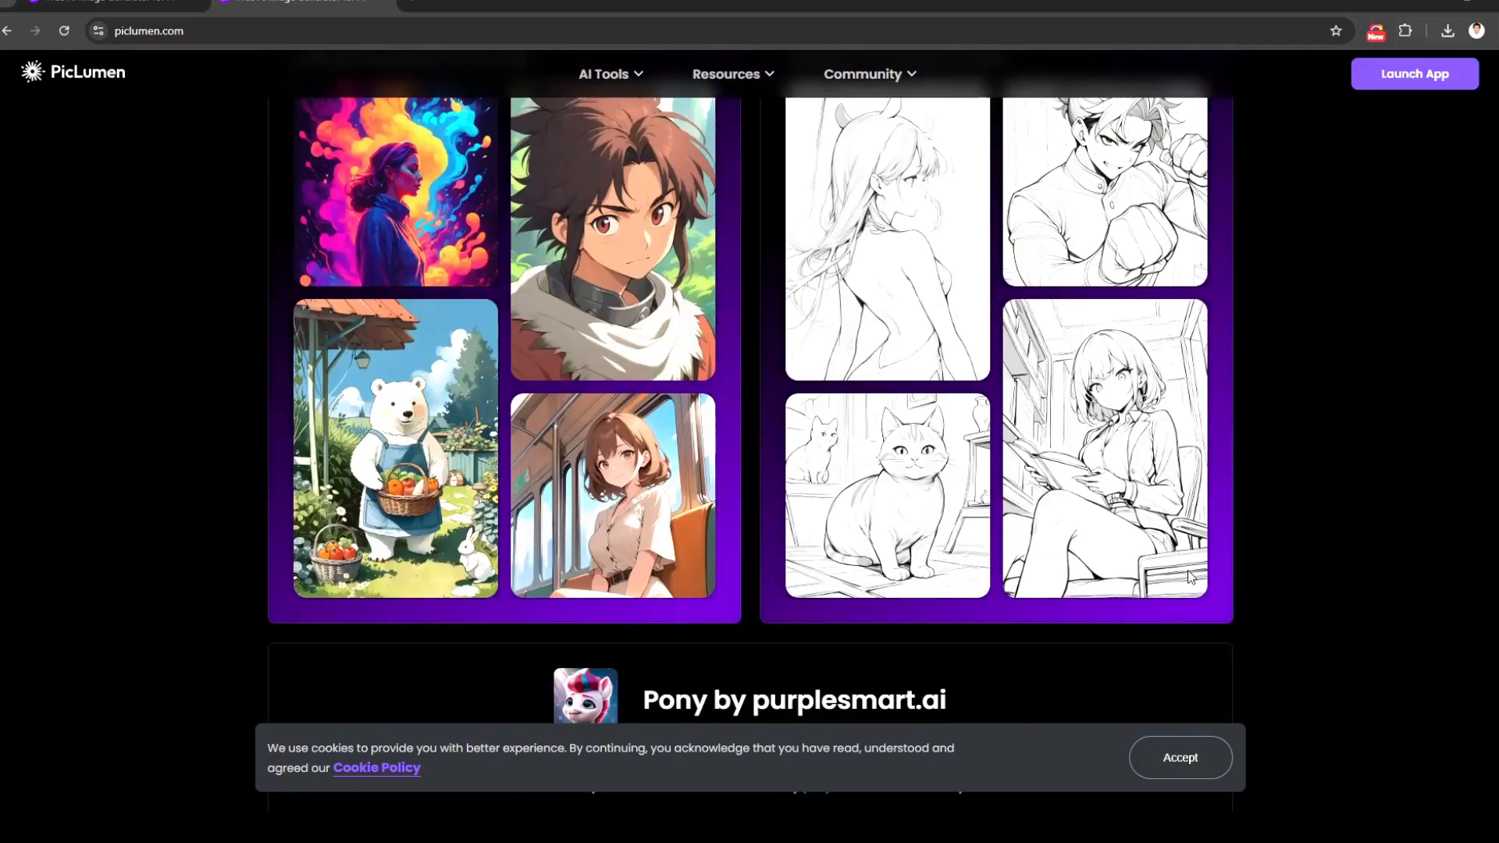
{"action": "scroll", "coordinate": [1187, 570], "scroll_direction": "down", "scroll_amount": 3}
{"action": "scroll", "coordinate": [1187, 570], "scroll_direction": "down", "scroll_amount": 3}
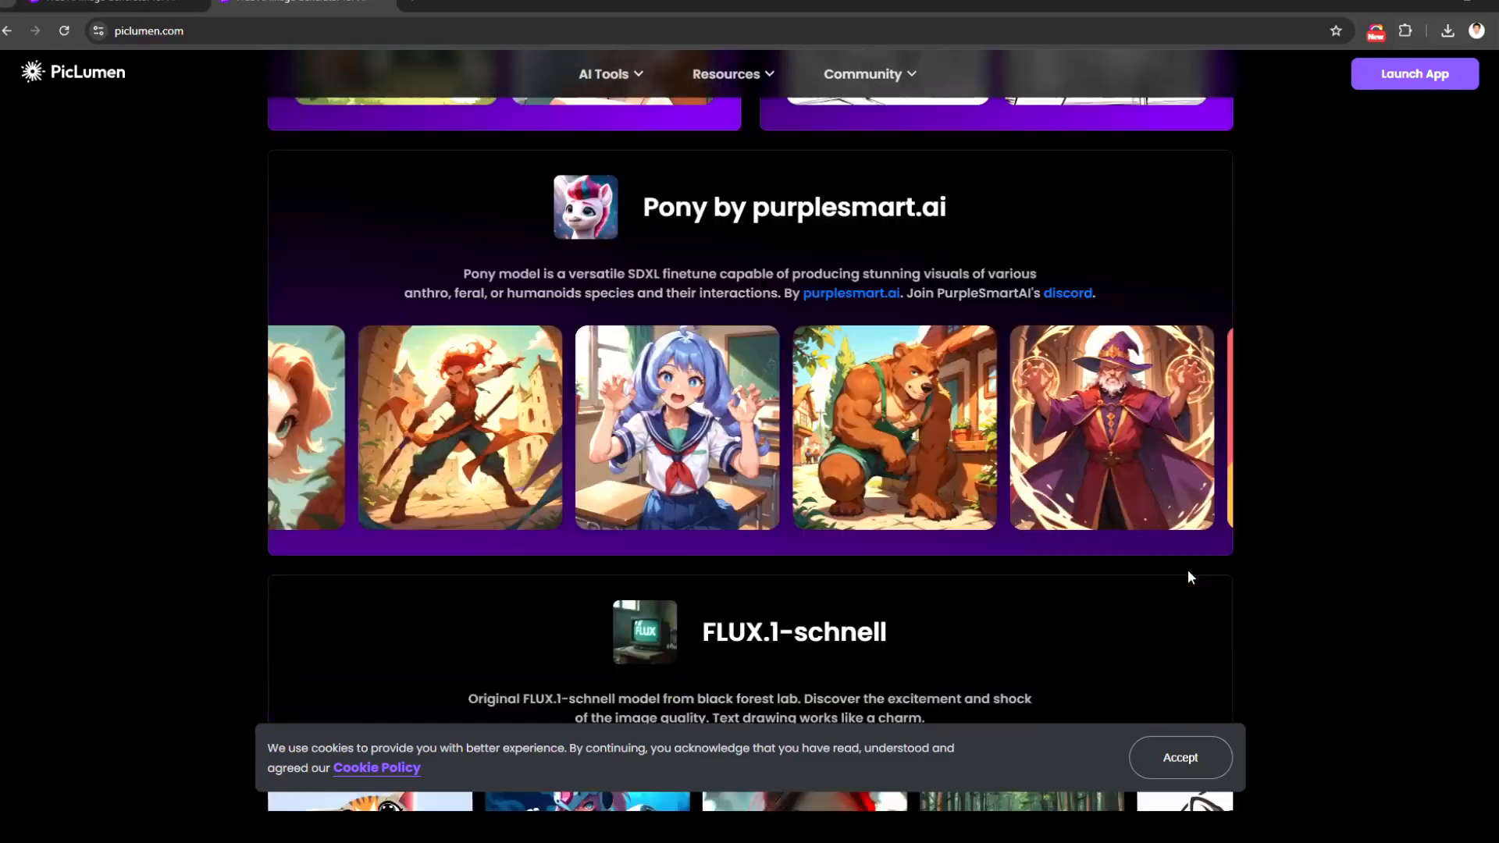
{"action": "scroll", "coordinate": [1187, 569], "scroll_direction": "down", "scroll_amount": 3}
{"action": "scroll", "coordinate": [1187, 570], "scroll_direction": "down", "scroll_amount": 2}
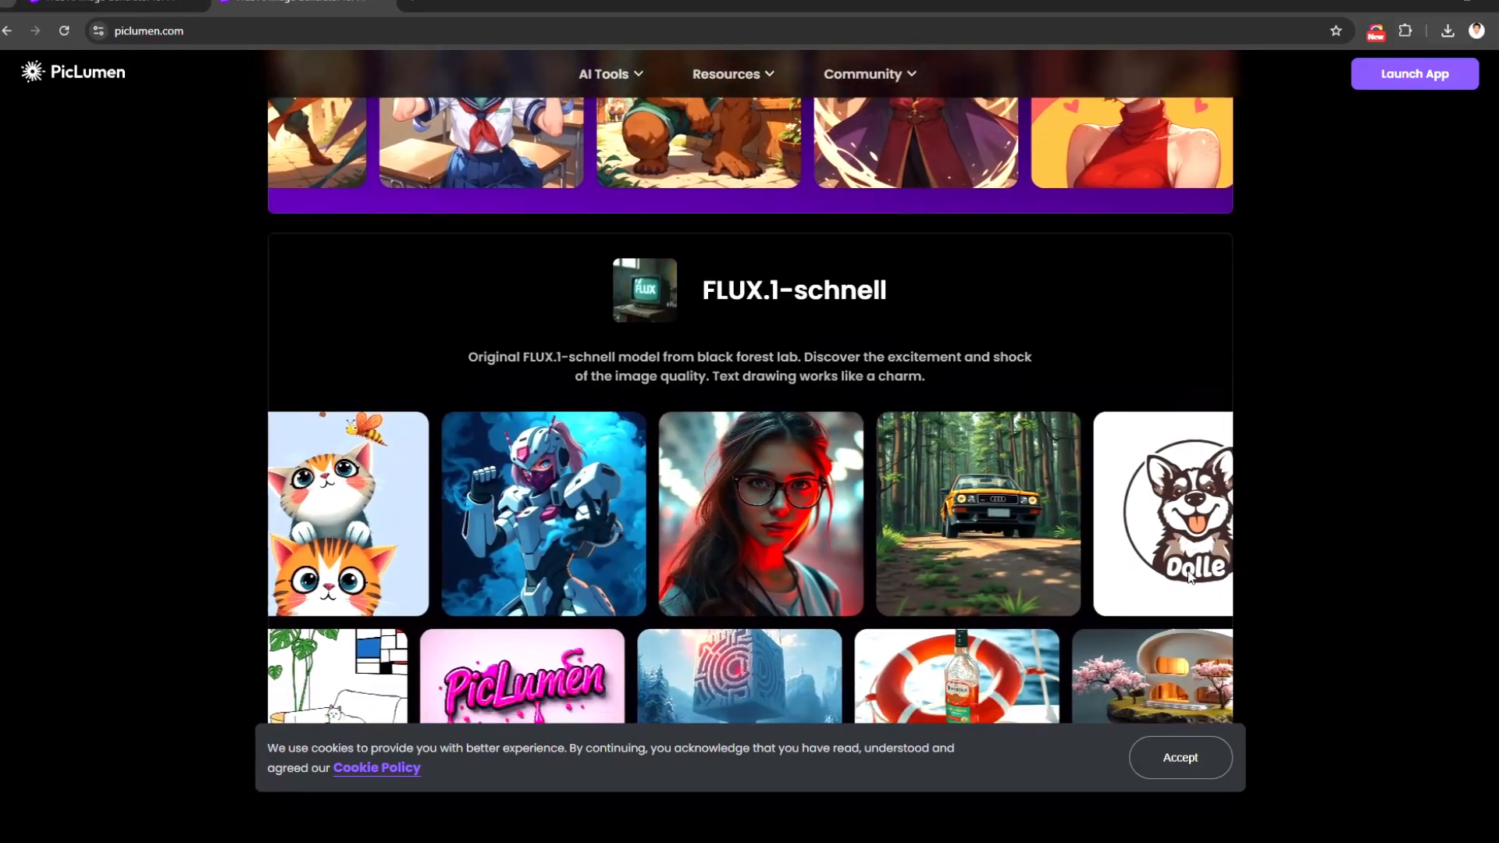
{"action": "scroll", "coordinate": [1187, 569], "scroll_direction": "down", "scroll_amount": 7}
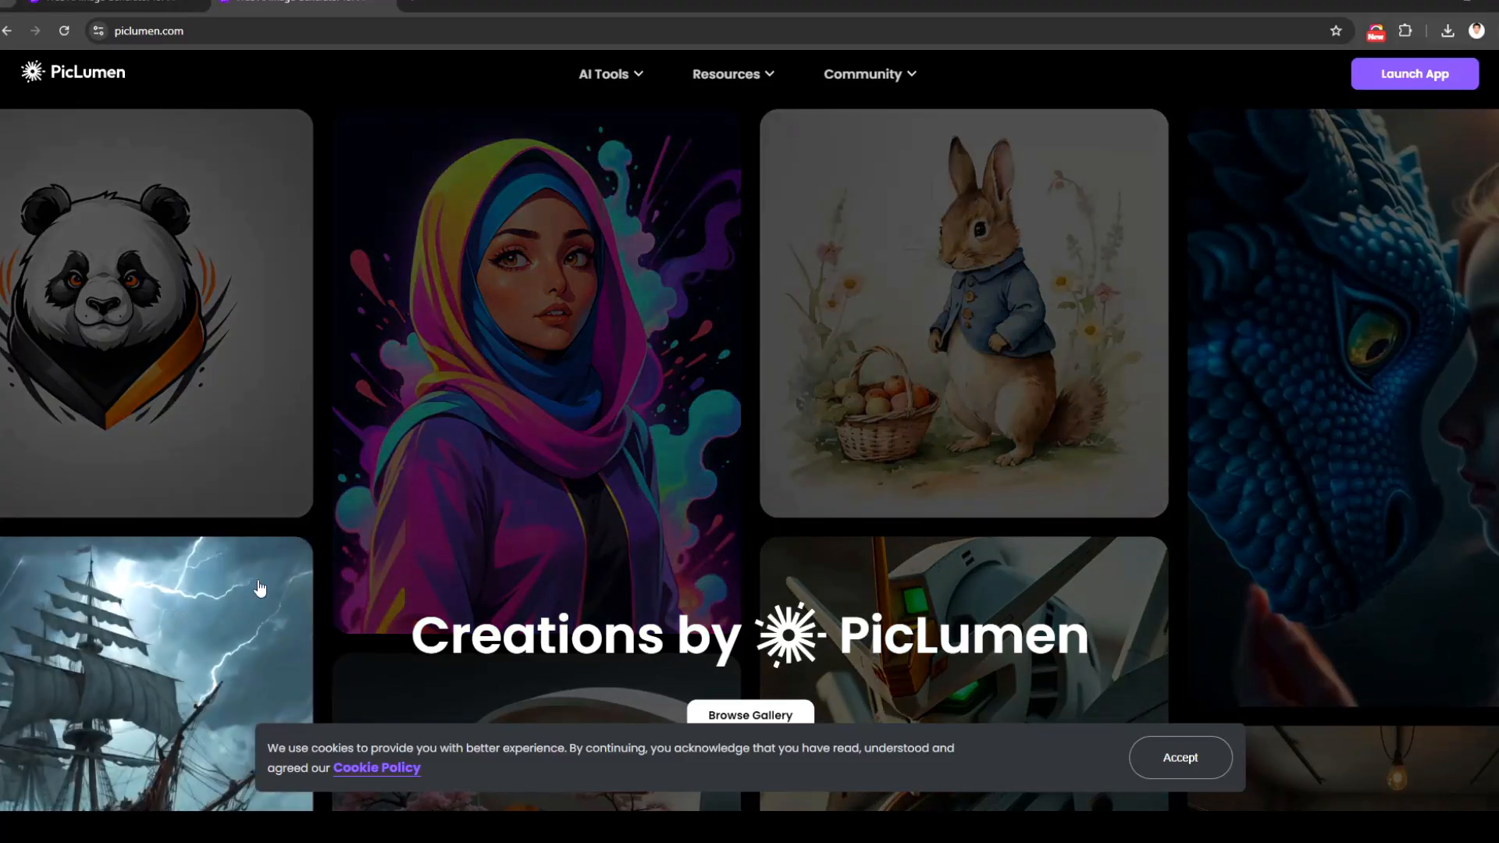
{"action": "scroll", "coordinate": [999, 353], "scroll_direction": "down", "scroll_amount": 1}
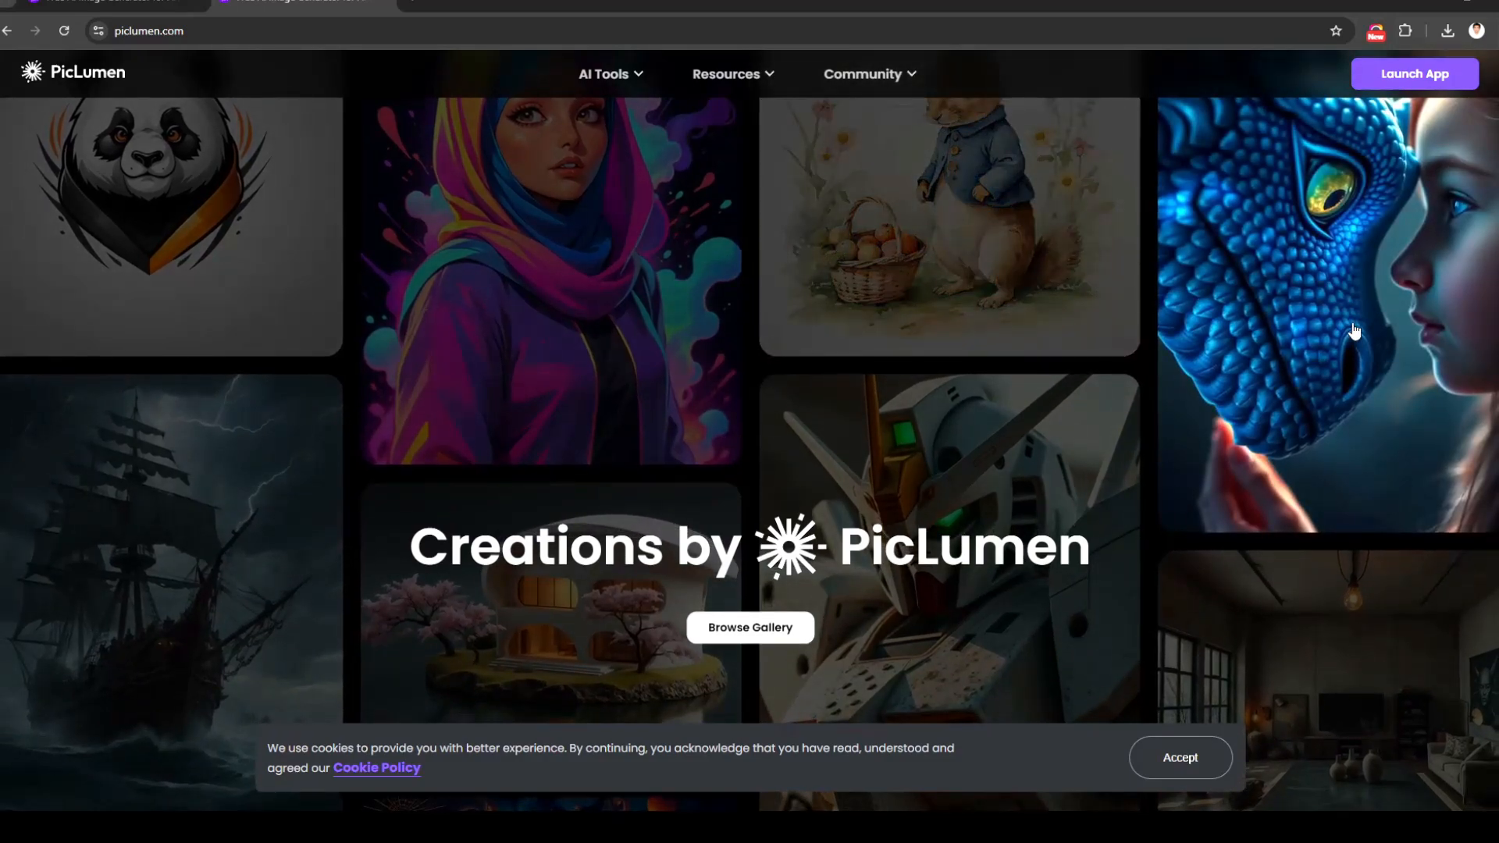
{"action": "scroll", "coordinate": [1355, 330], "scroll_direction": "up", "scroll_amount": 4}
{"action": "scroll", "coordinate": [959, 447], "scroll_direction": "up", "scroll_amount": 8}
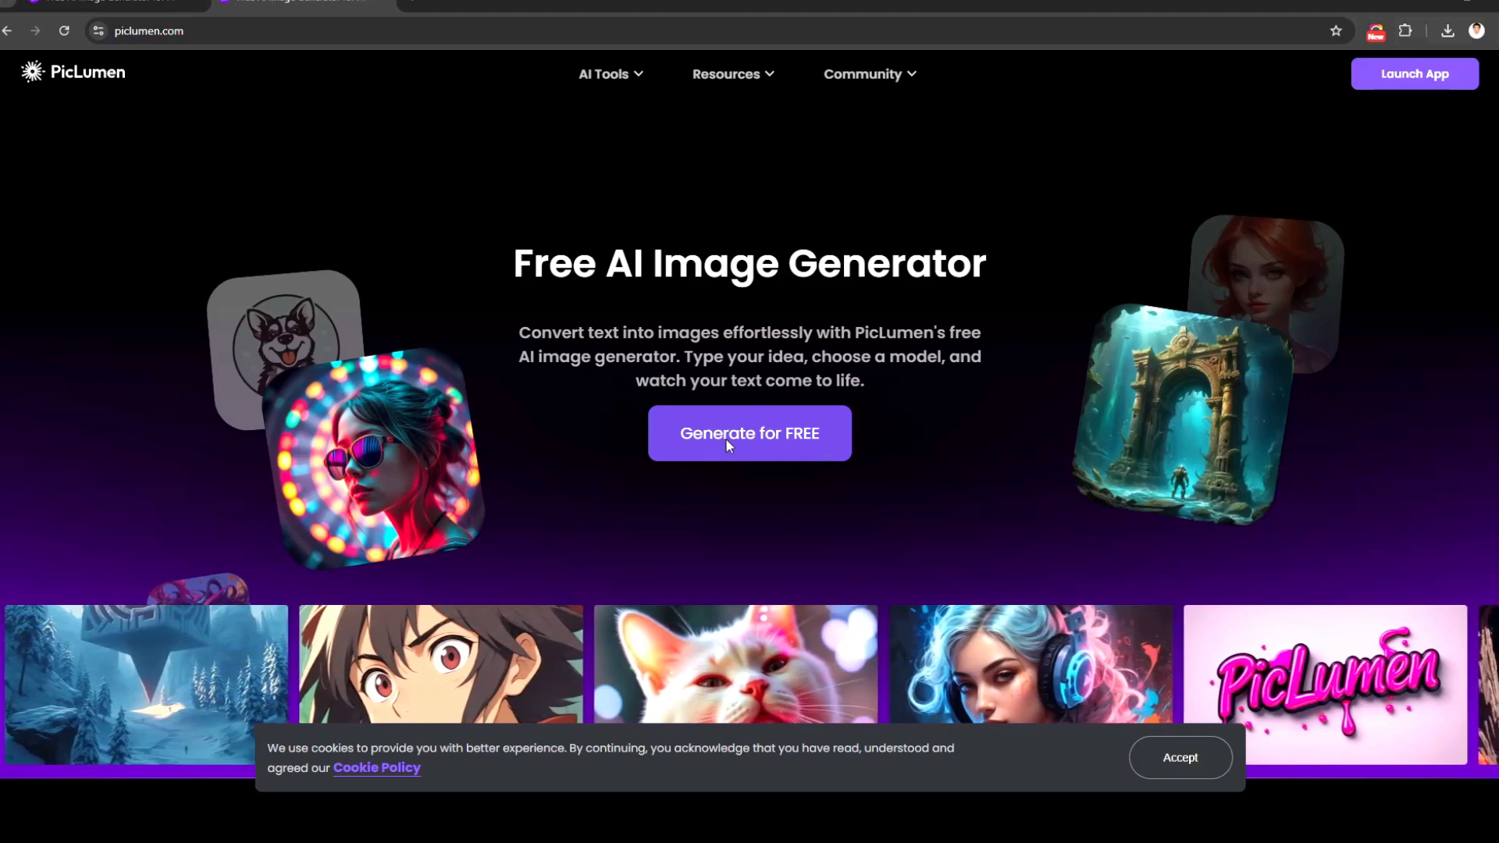
Open PicLumen's free image generator and finish the prompt about the girl and tiny fairy near the river with "3D pixar style."
{"action": "left_click", "coordinate": [724, 438]}
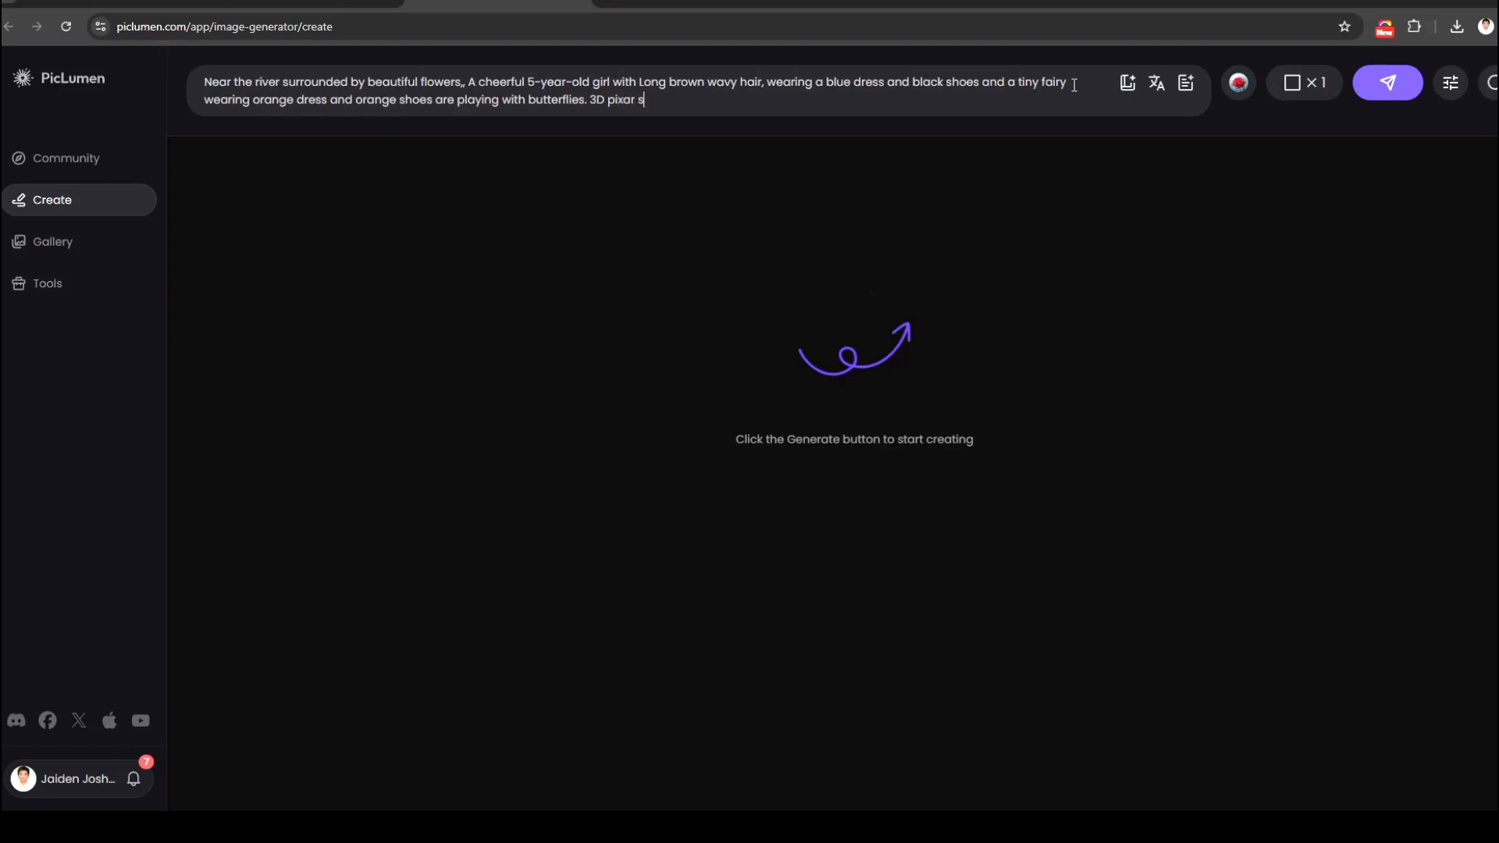
{"action": "type", "text": "tyle"}
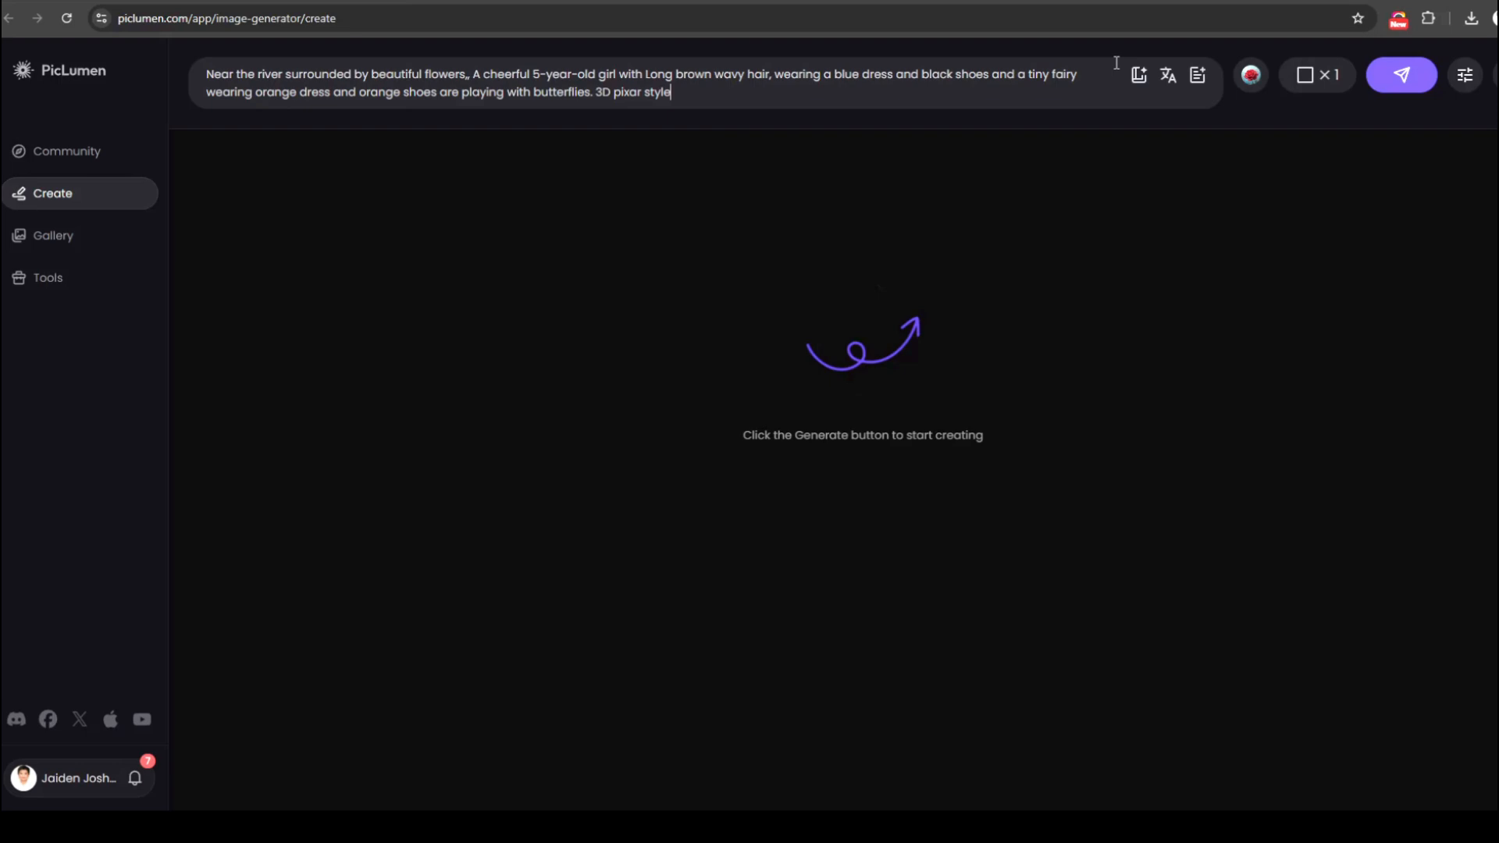
{"action": "type", "text": "."}
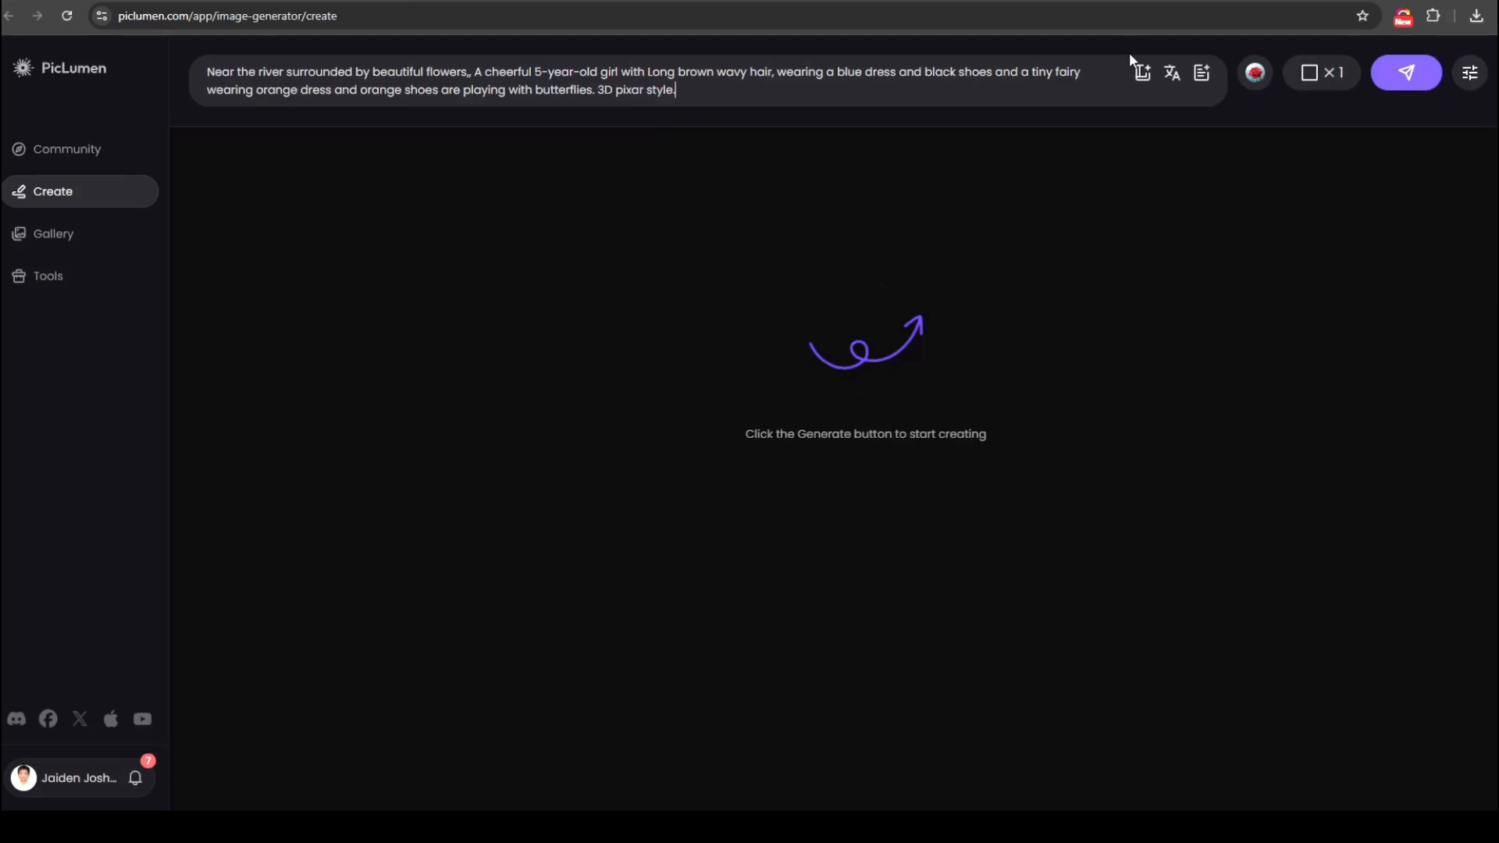
Choose the FLUX.1-schnell model and set the image aspect ratio to 16:9
{"action": "left_click", "coordinate": [1245, 84]}
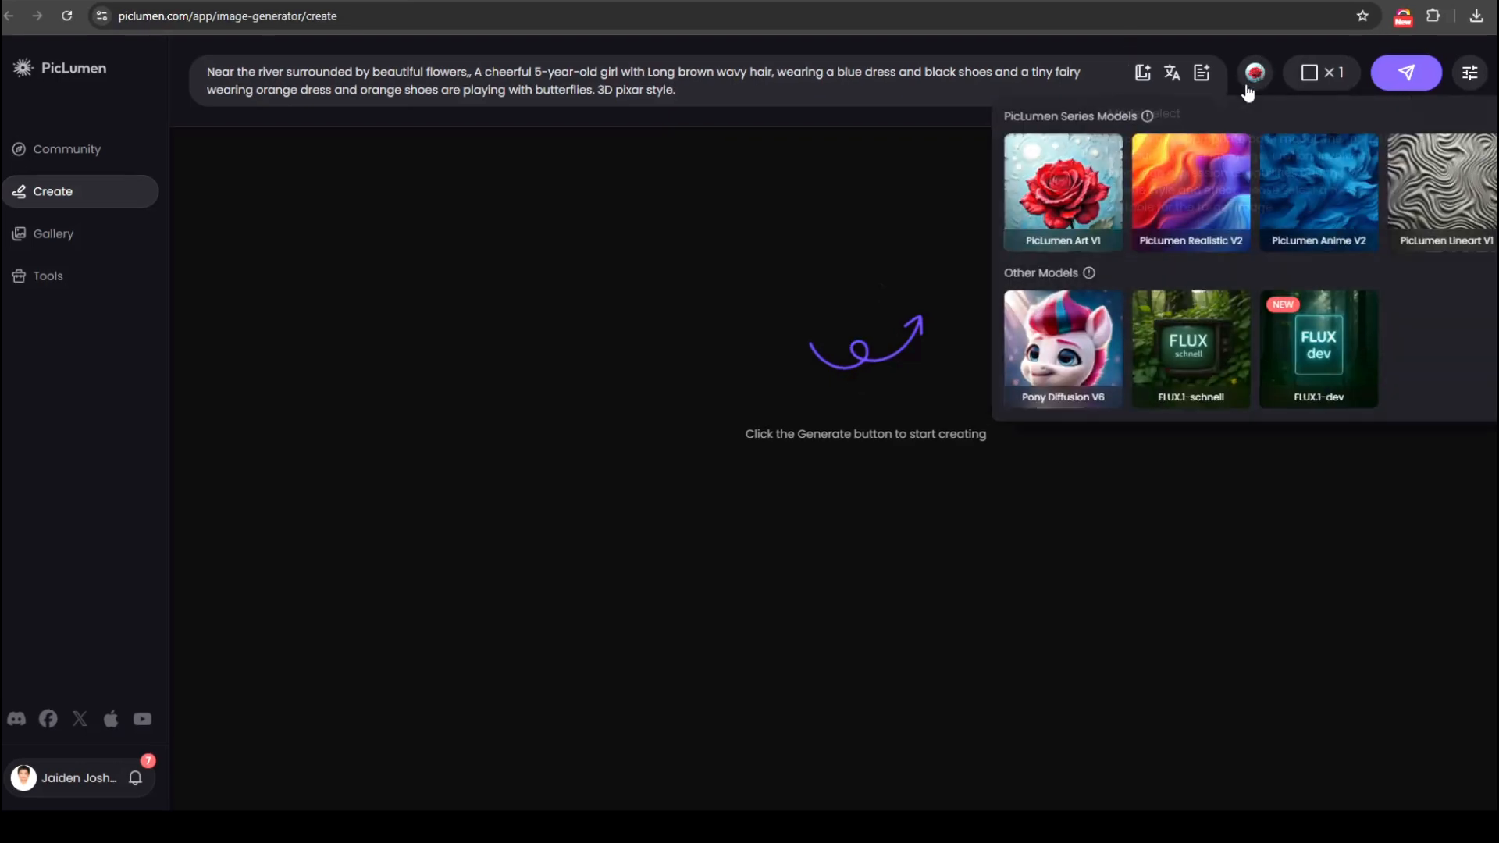
{"action": "left_click", "coordinate": [1187, 397]}
{"action": "left_click", "coordinate": [1321, 72]}
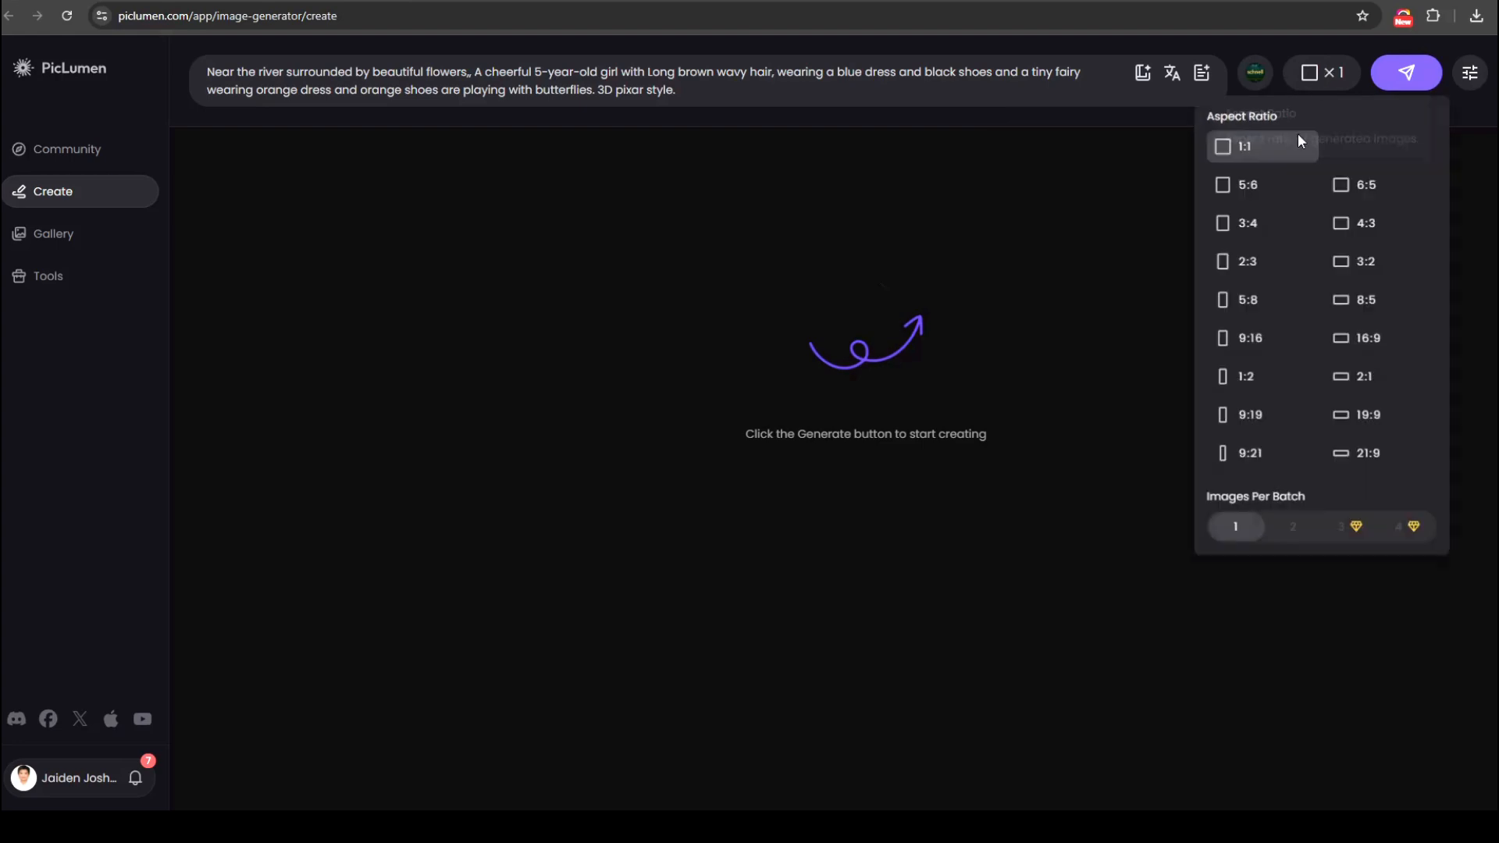
{"action": "left_click", "coordinate": [1368, 348]}
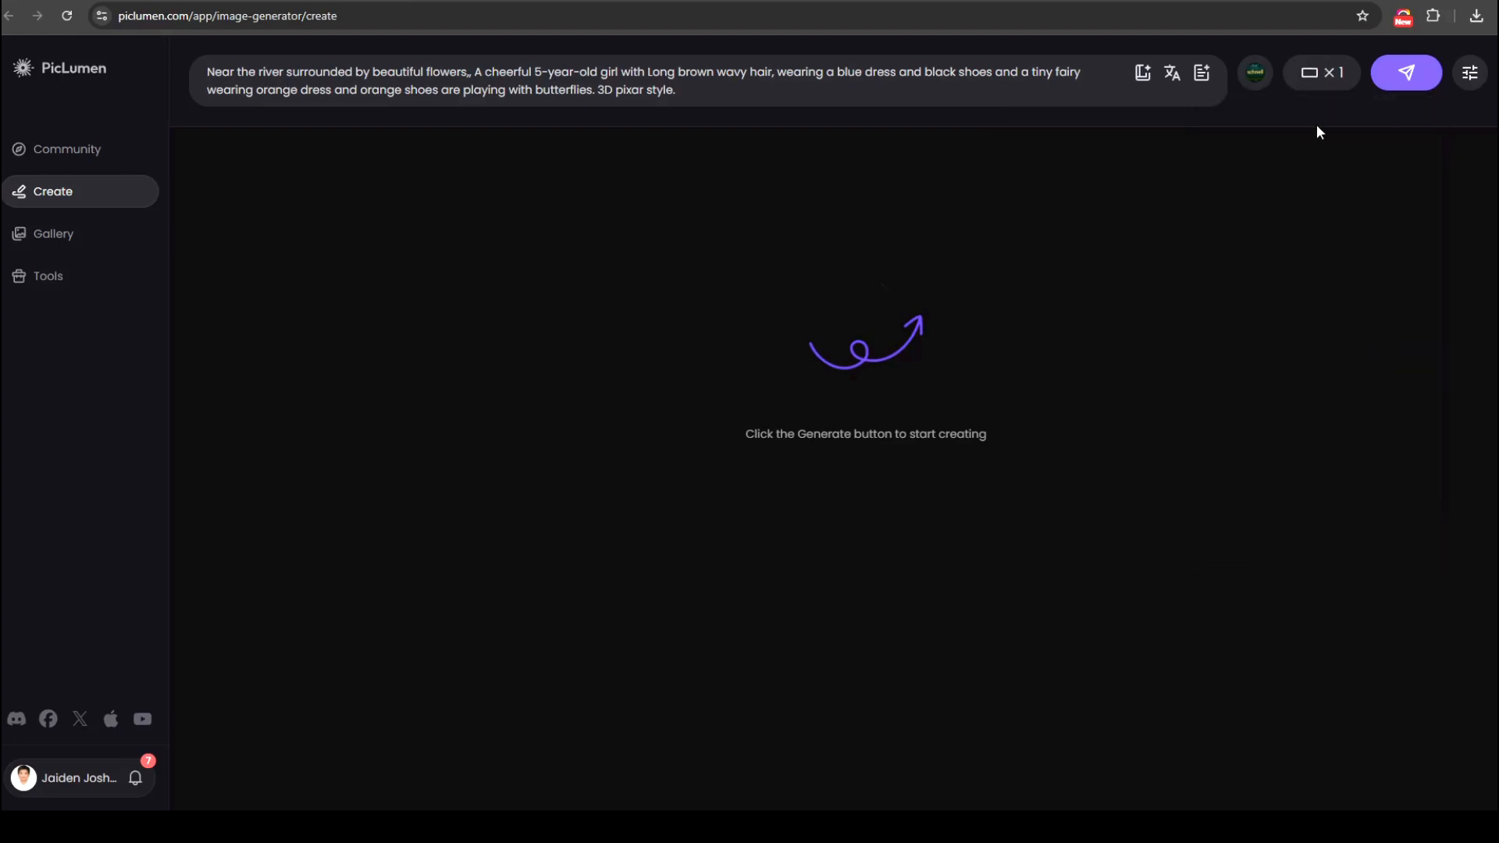
Set the batch to 2 images and generate the riverside scene of the girl and tiny fairy playing with butterflies
{"action": "left_click", "coordinate": [1323, 74]}
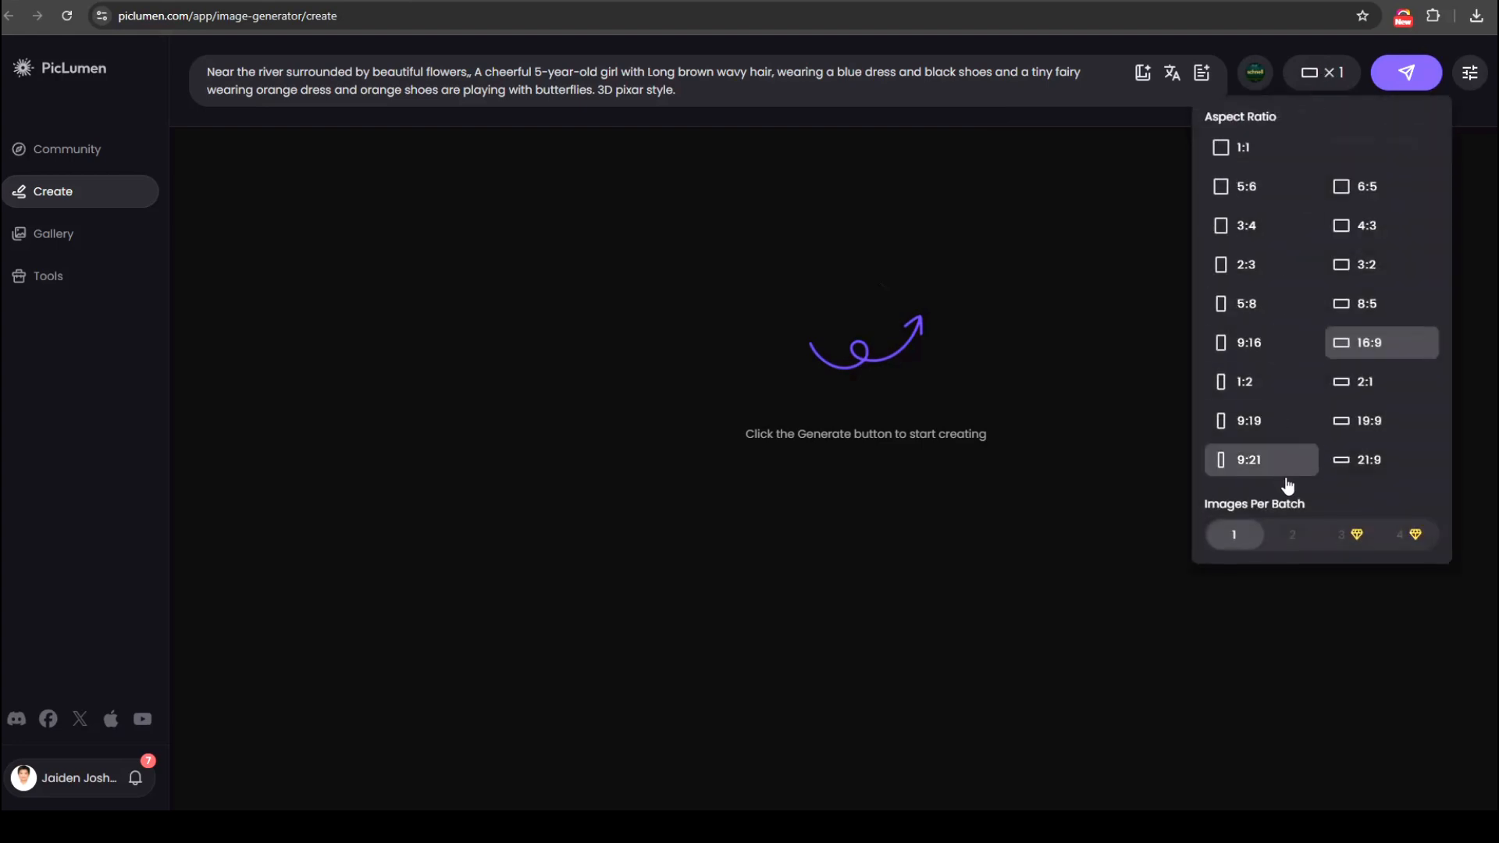
{"action": "left_click", "coordinate": [1292, 539]}
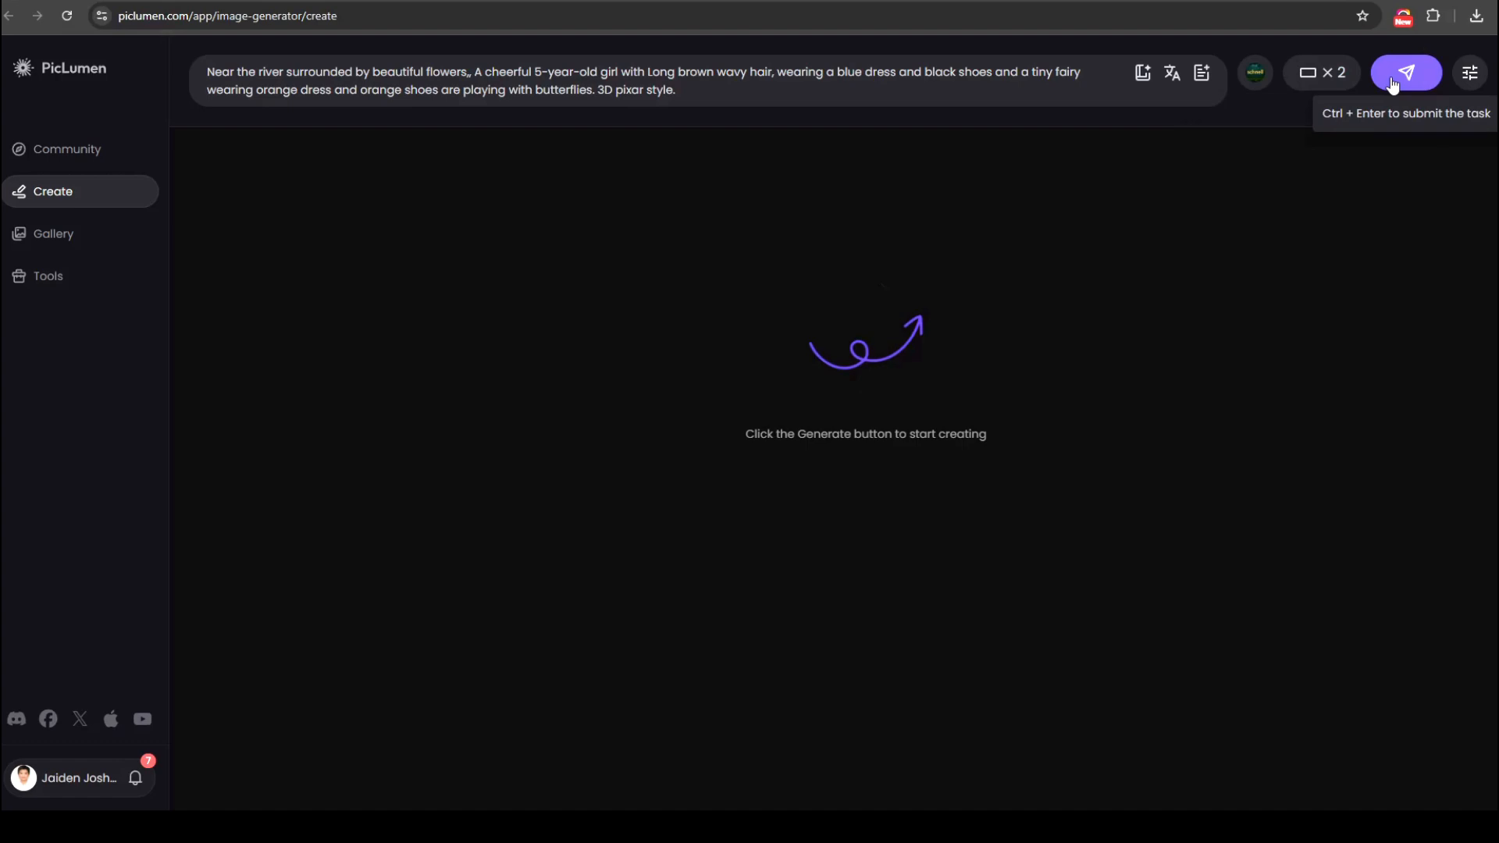
{"action": "left_click", "coordinate": [1393, 82]}
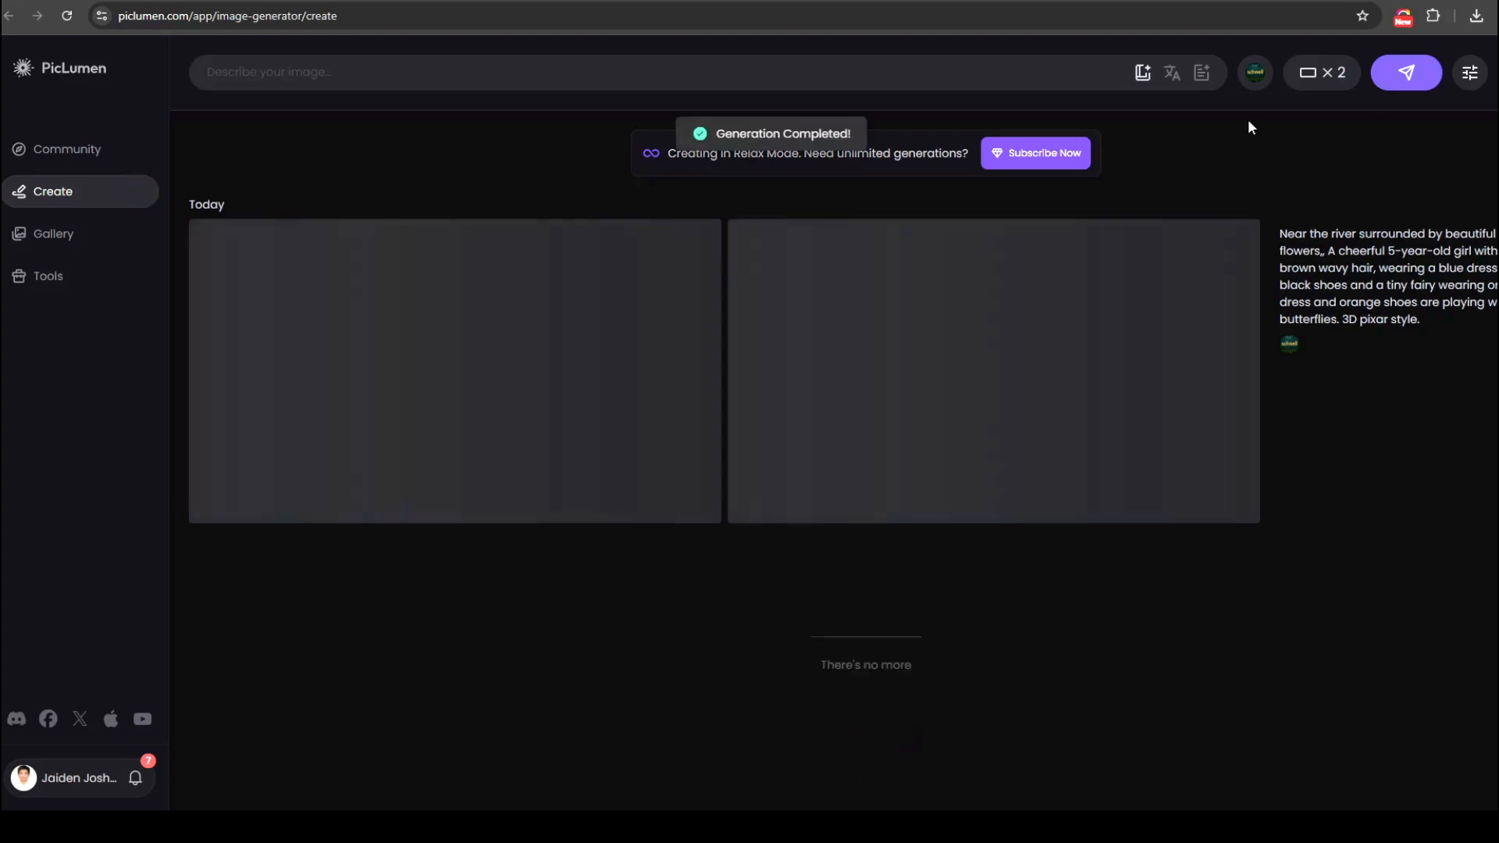
{"action": "mouse_move", "coordinate": [1136, 250]}
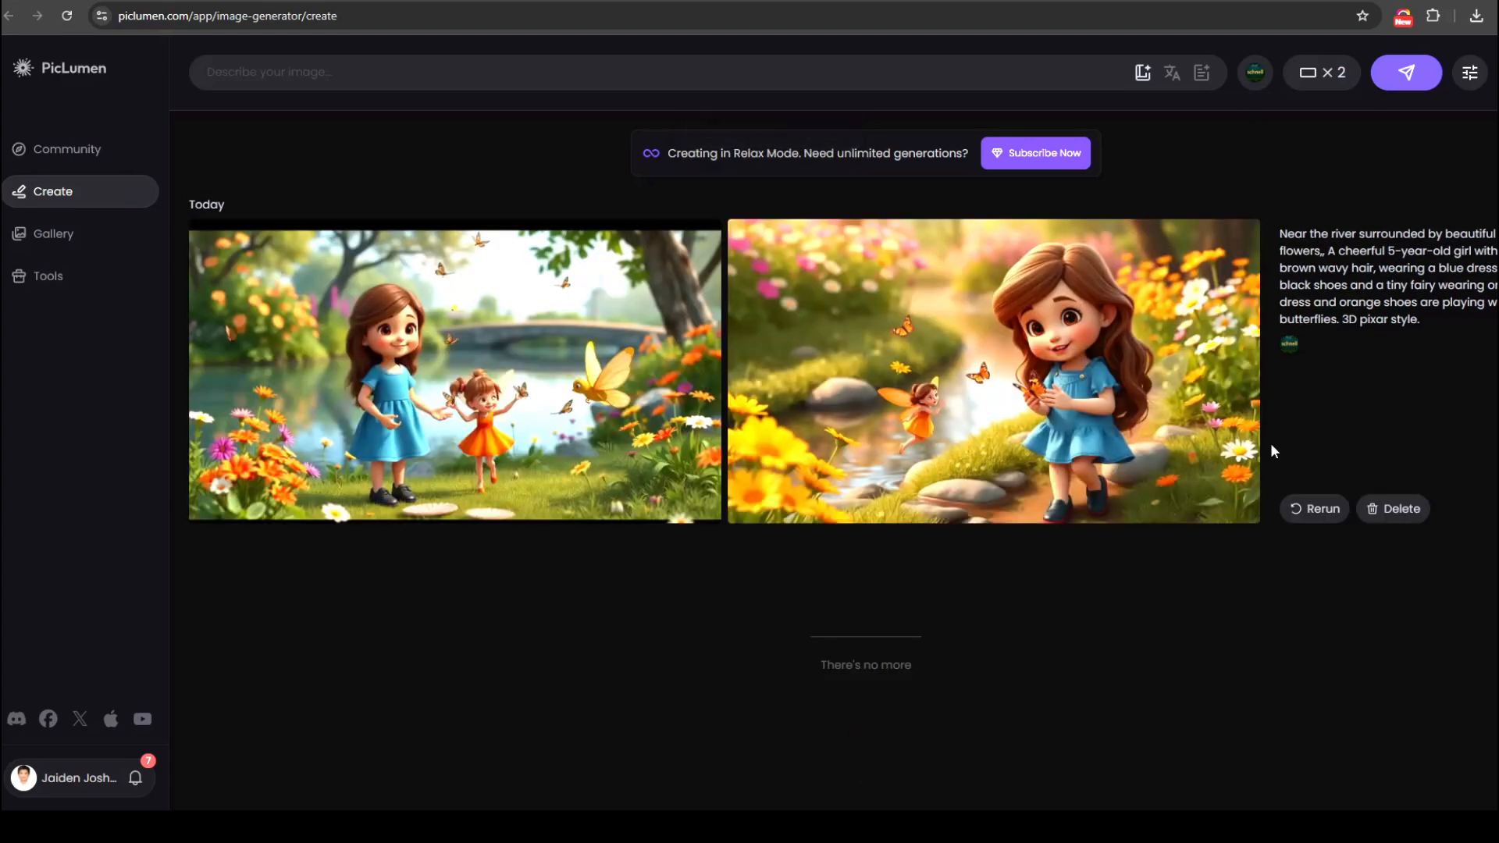
{"action": "mouse_move", "coordinate": [1248, 462]}
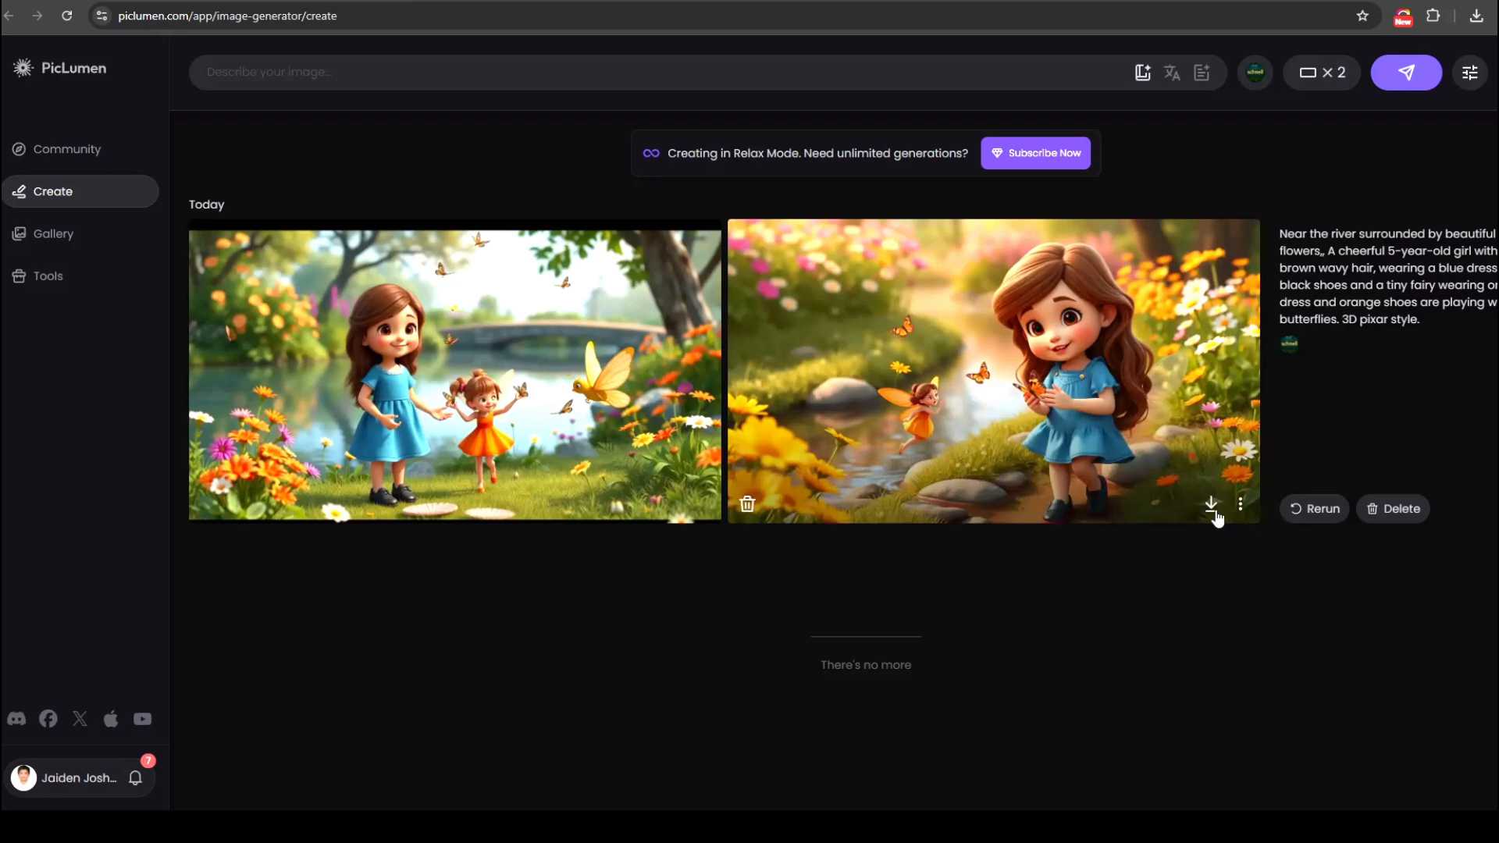
Generate images of the girl and tiny fairy walking through a dreamy fairy kingdom with glowing trees, crystal rivers and floating lights, 3D pixar style
{"action": "left_click", "coordinate": [620, 75]}
{"action": "type", "text": "A dreamy fairy kingdom with glowing trees, crystal rivers, and floating lights. A cheerful 5-year-old girl with Long brown wavy hair, wearing a blue dress and black shoes and a tiny fairy wearing orange dress and orange shoes are walking together. 3D pixar style."}
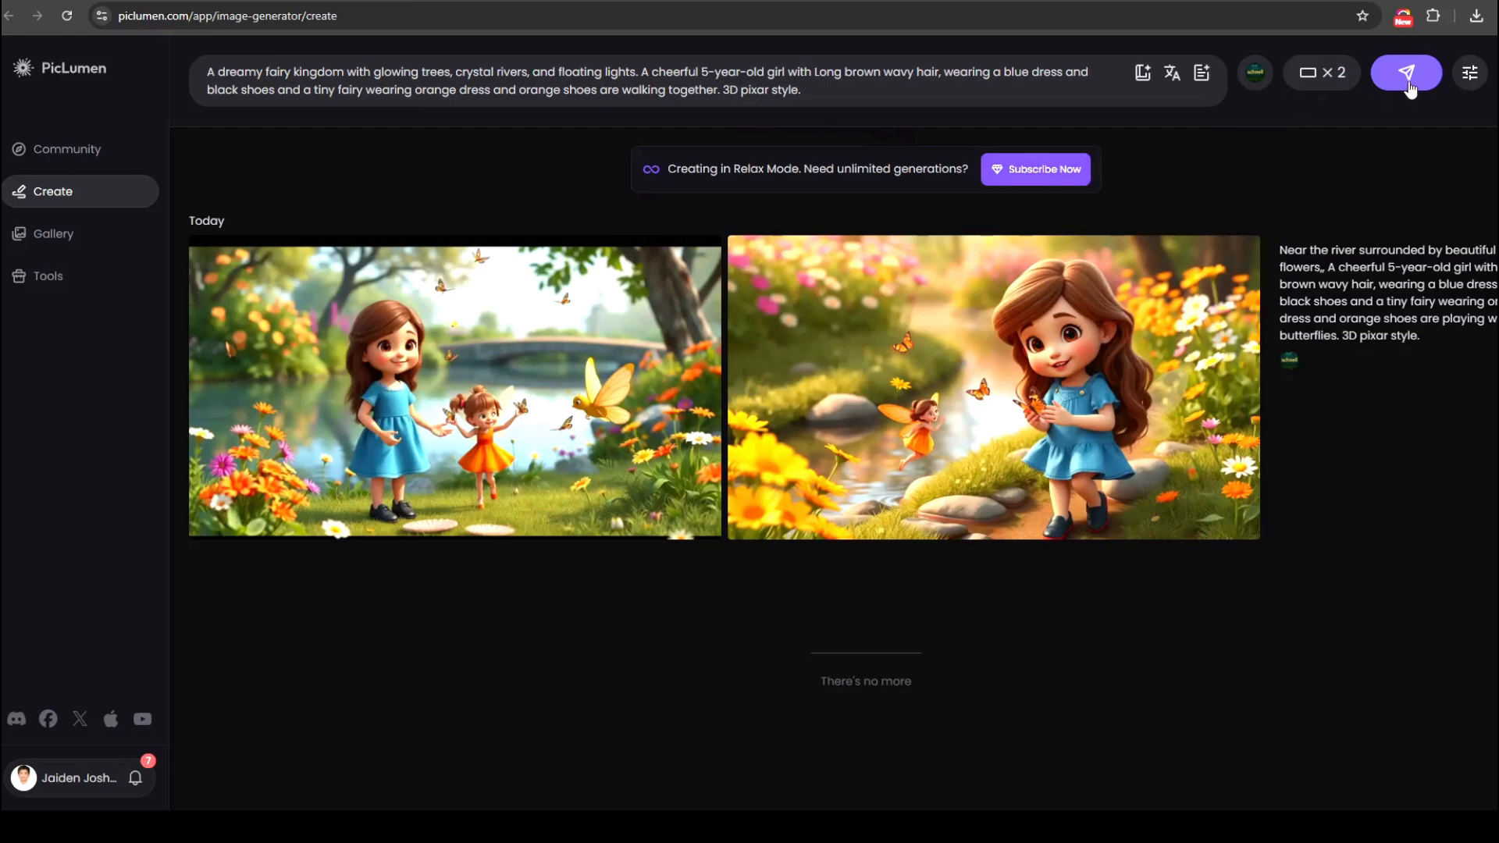
{"action": "left_click", "coordinate": [1407, 75]}
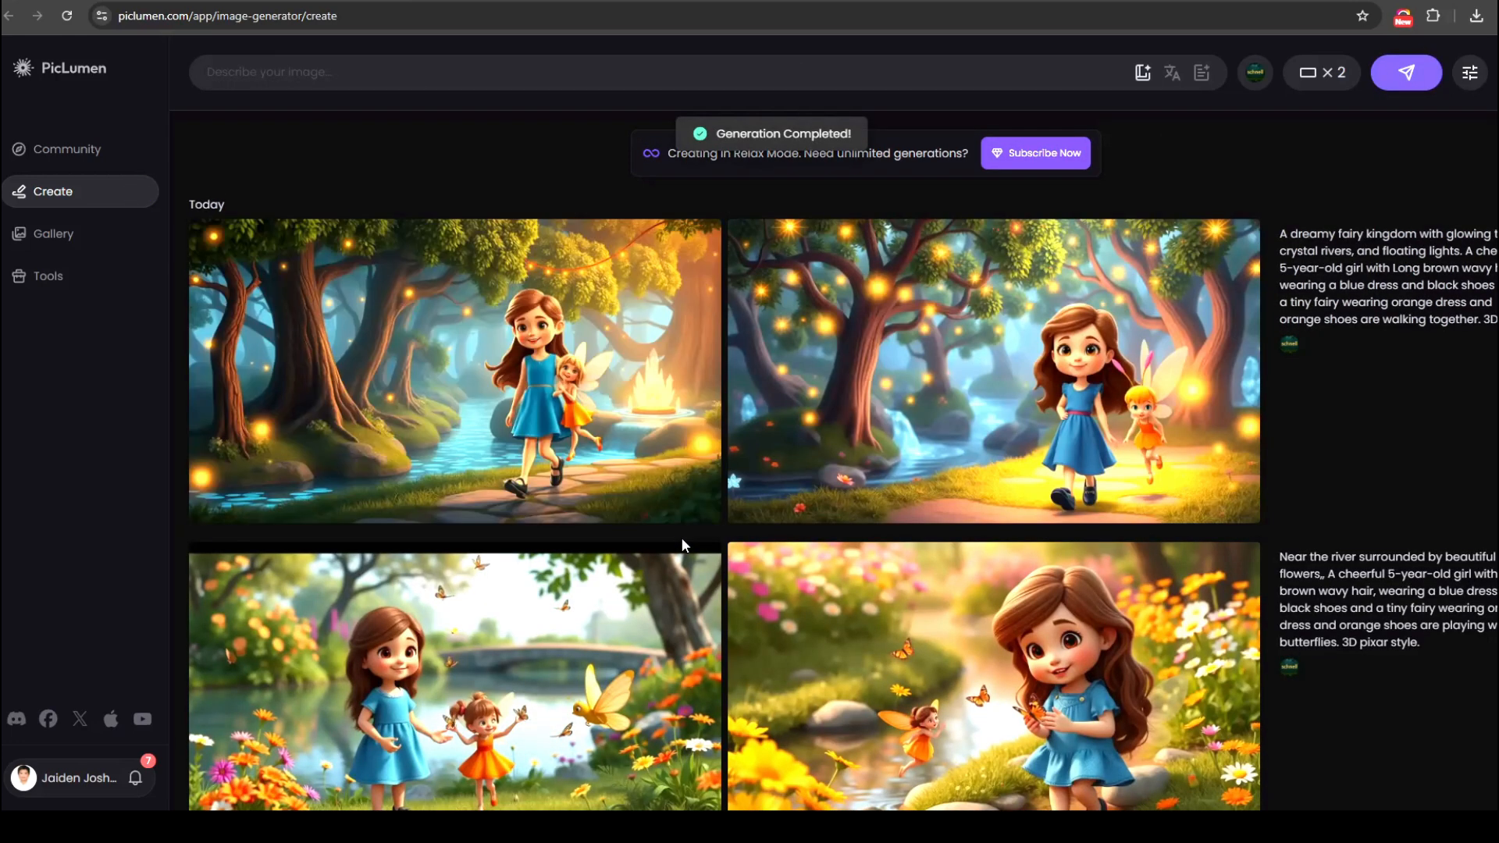
Generate forest images of the girl in the blue dress and the tiny fairy eating berries, ending the prompt with "3d pixar style"
{"action": "left_click", "coordinate": [484, 86]}
{"action": "key", "text": "ctrl+v"}
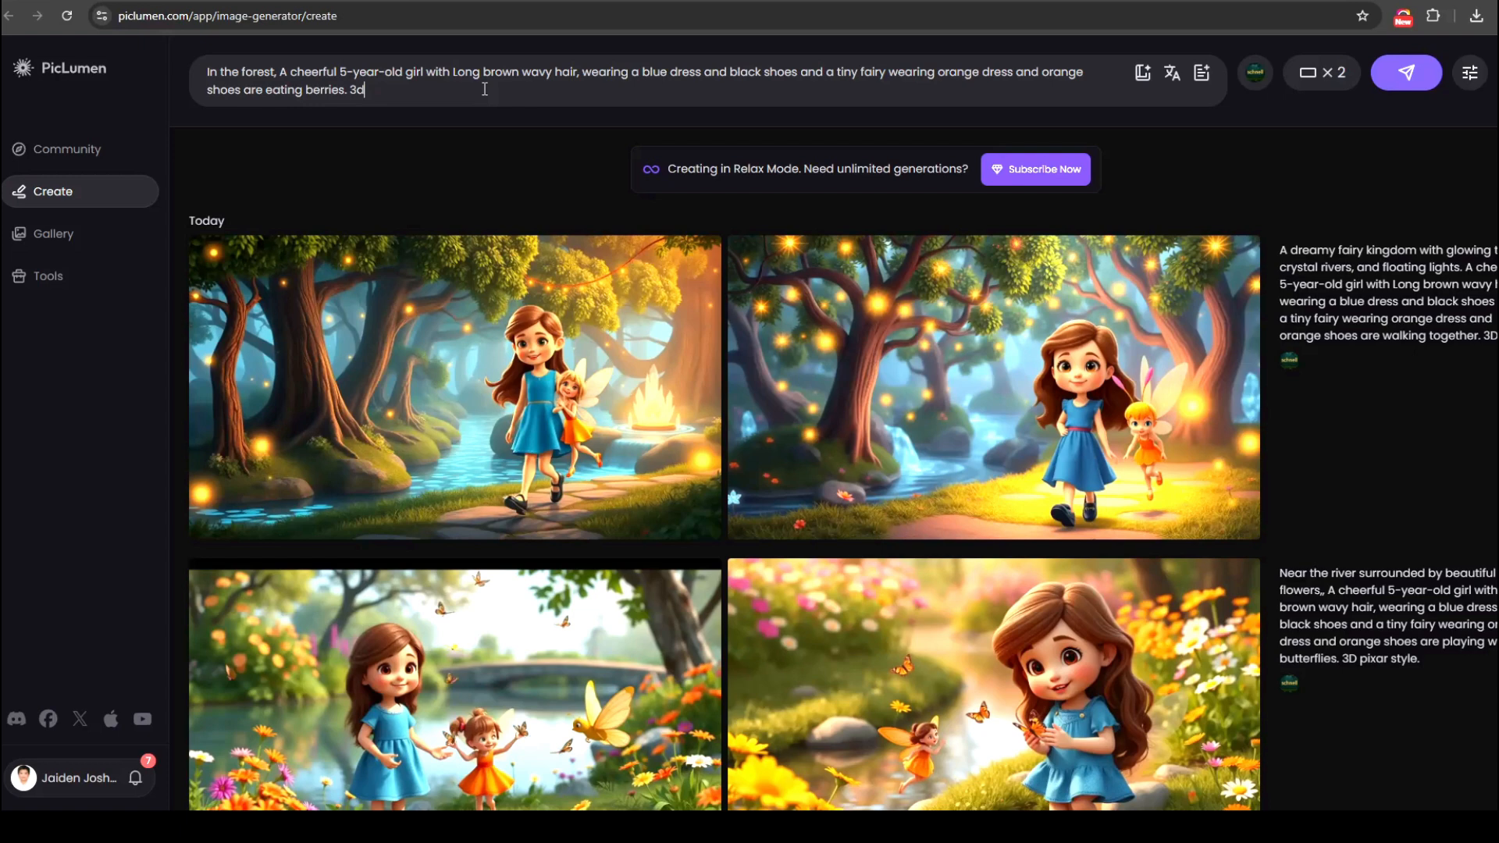
{"action": "type", "text": "pixar style"}
{"action": "left_click", "coordinate": [1406, 74]}
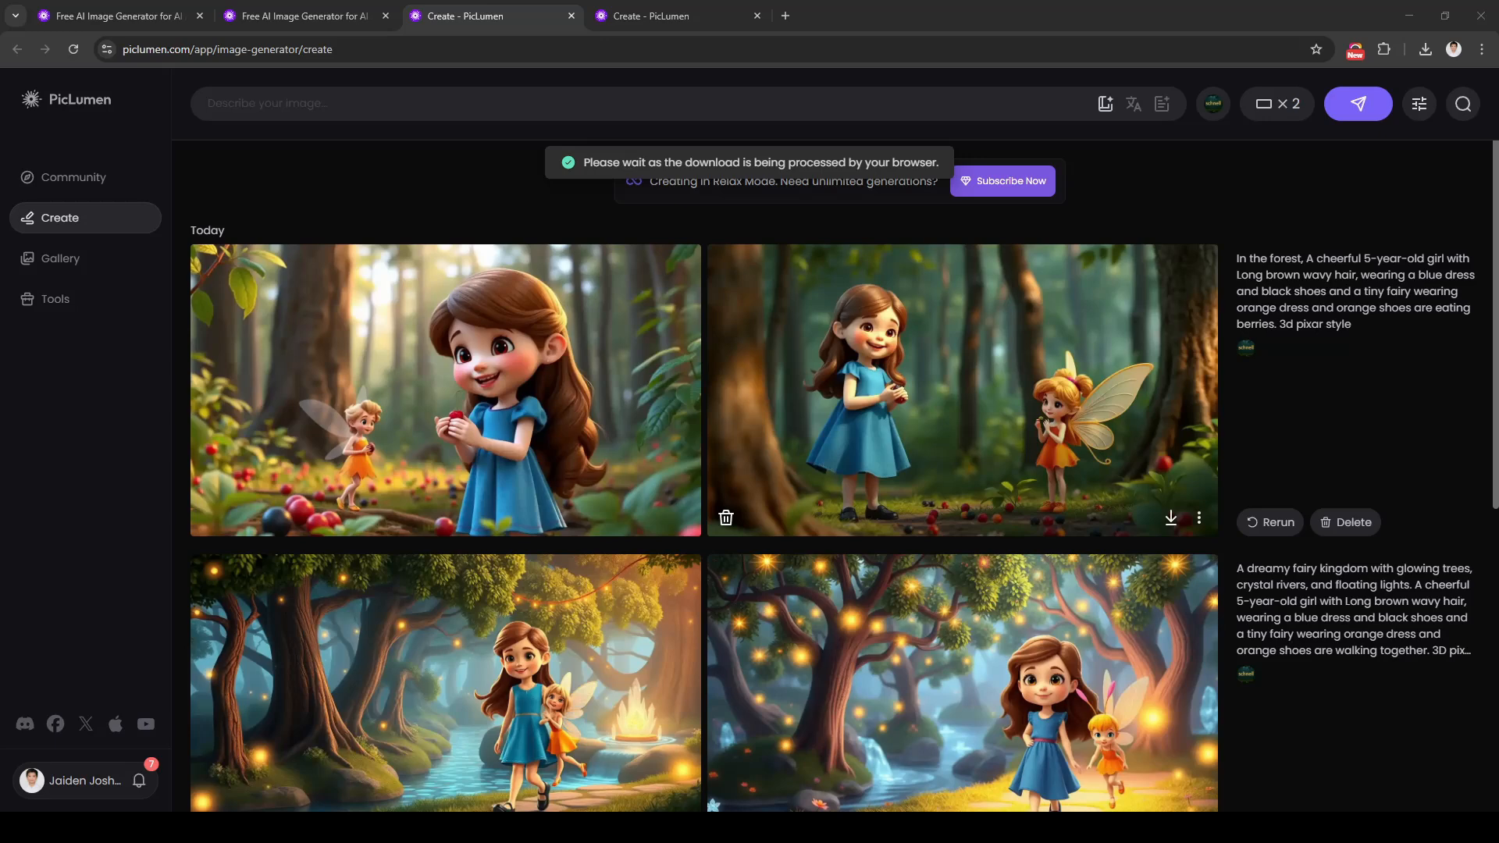
Review the generated scenes and the saved story images, from 11.png through the kingdom pictures
{"action": "left_click", "coordinate": [1094, 711]}
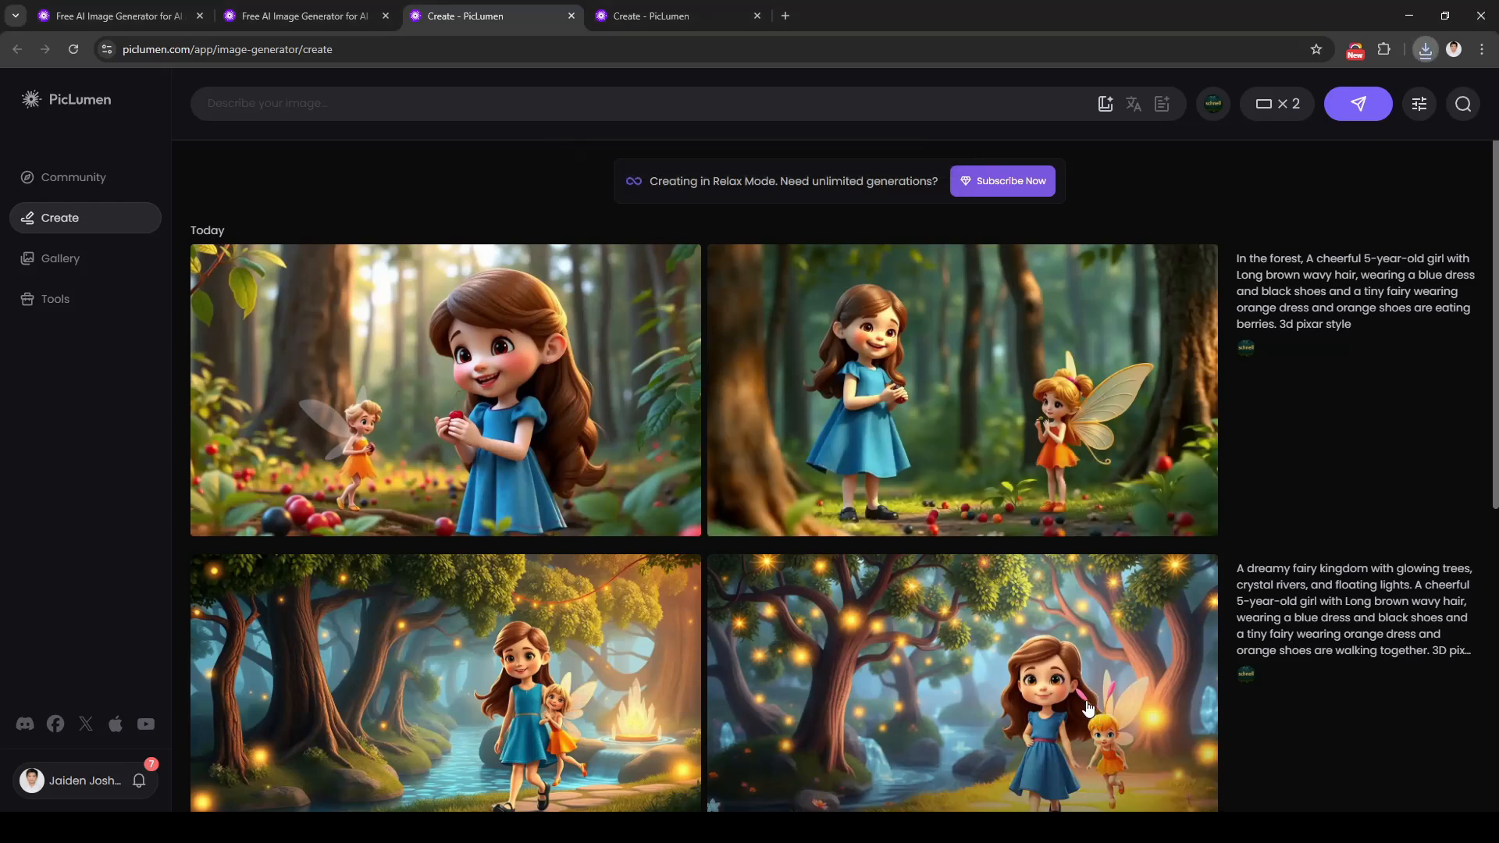
{"action": "scroll", "coordinate": [988, 694], "scroll_direction": "down", "scroll_amount": 5}
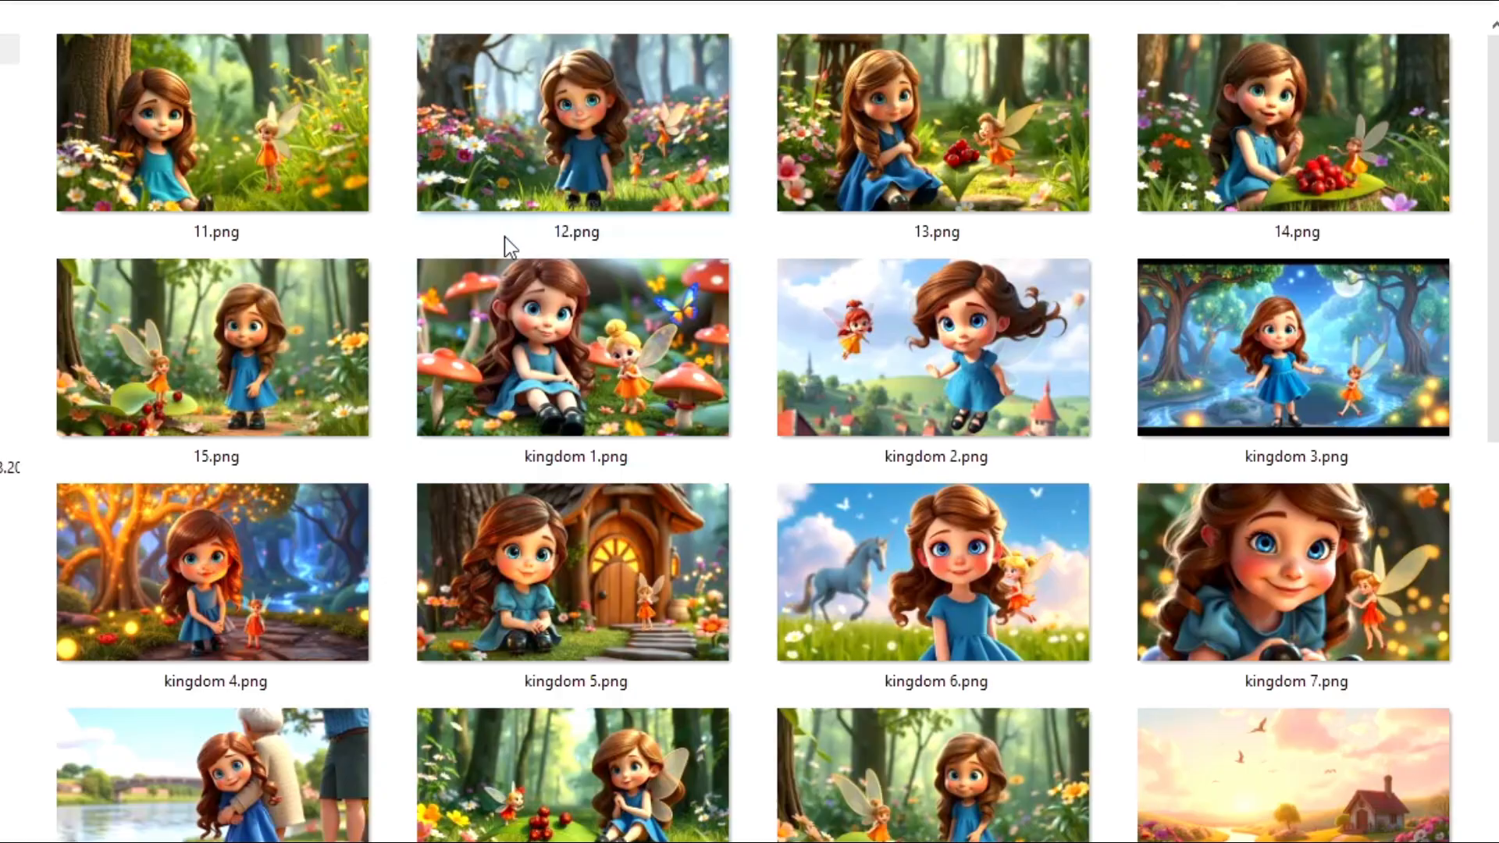
{"action": "scroll", "coordinate": [515, 234], "scroll_direction": "down", "scroll_amount": 5}
{"action": "scroll", "coordinate": [656, 325], "scroll_direction": "down", "scroll_amount": 5}
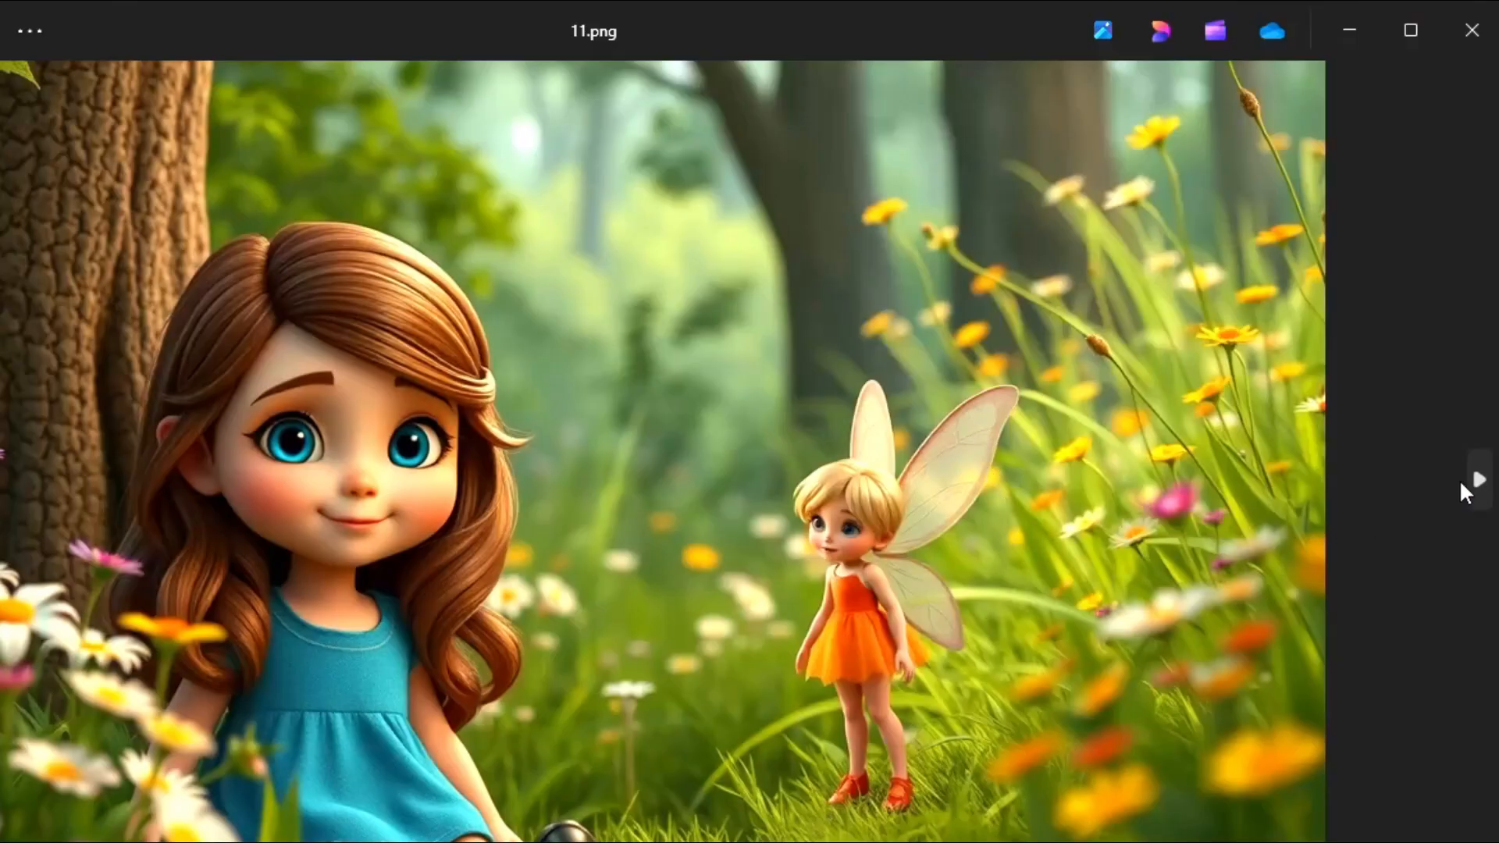
{"action": "left_click", "coordinate": [1476, 484]}
{"action": "left_click", "coordinate": [1478, 487]}
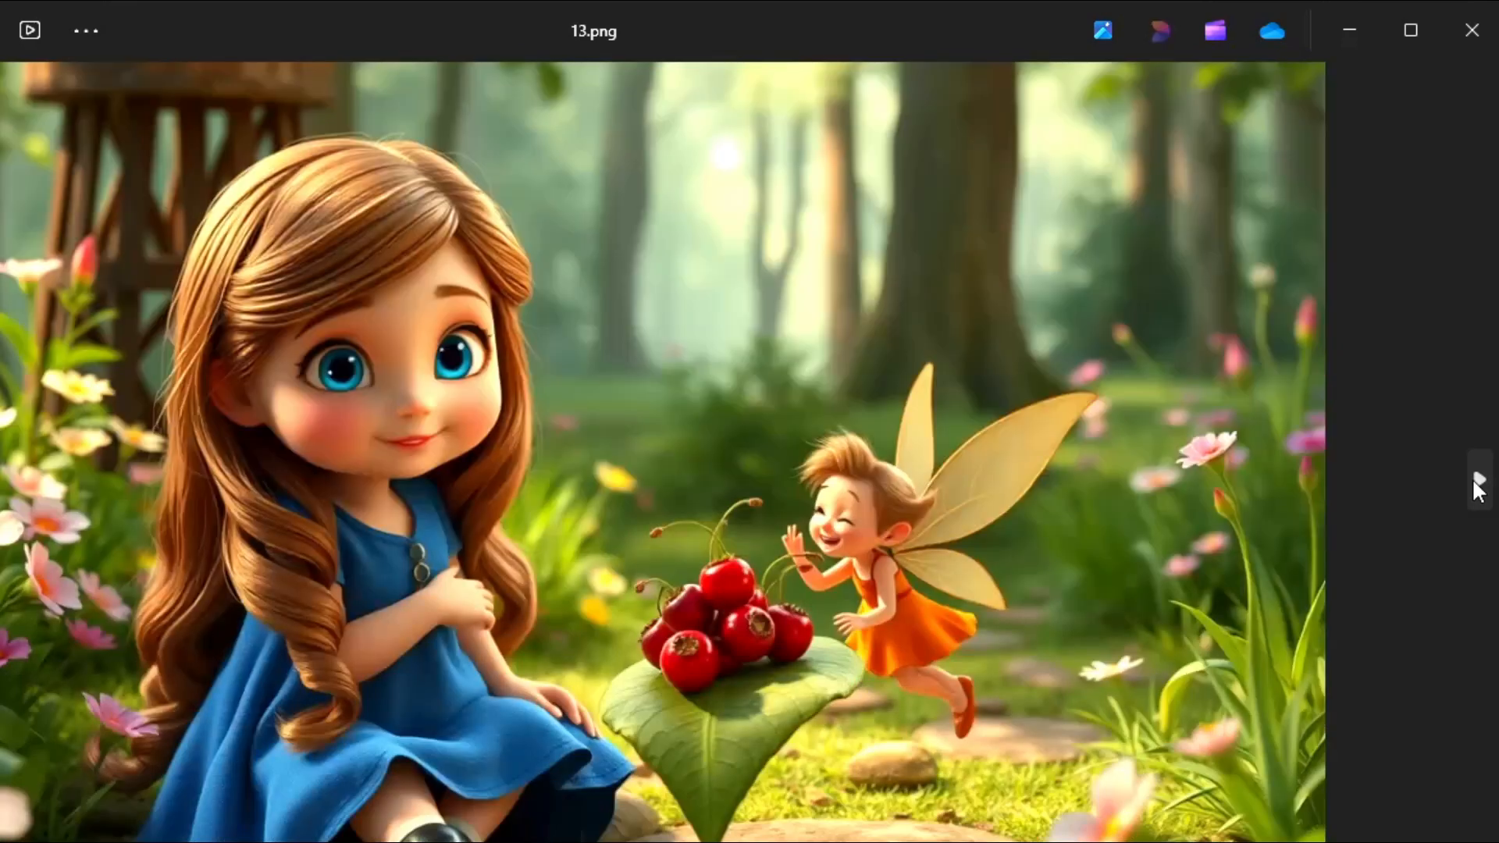
{"action": "left_click", "coordinate": [1478, 487]}
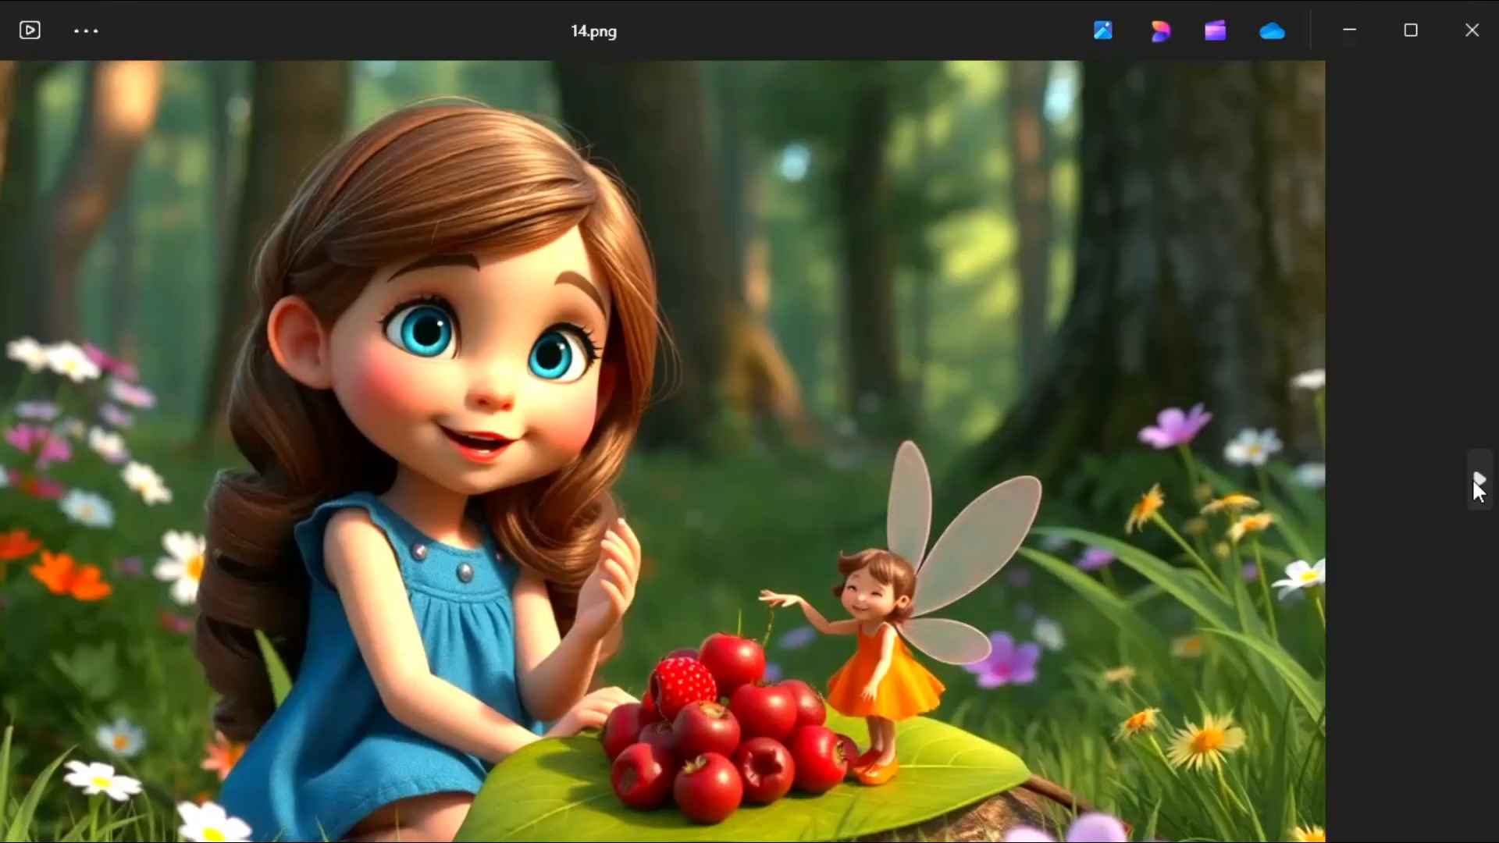
{"action": "left_click", "coordinate": [1477, 487]}
{"action": "left_click", "coordinate": [1477, 487]}
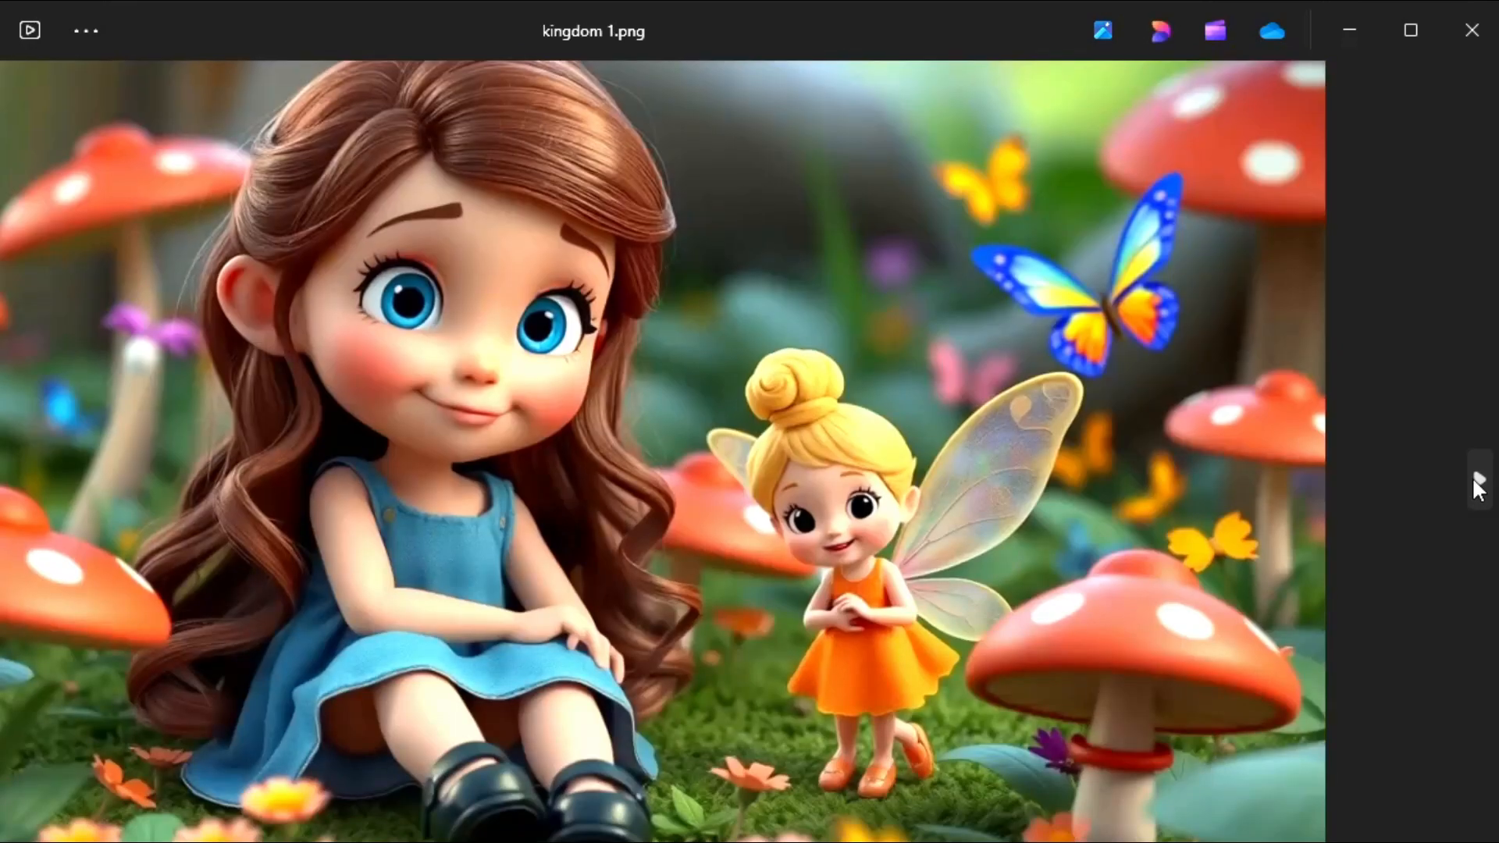
{"action": "left_click", "coordinate": [1478, 488]}
{"action": "left_click", "coordinate": [1478, 487]}
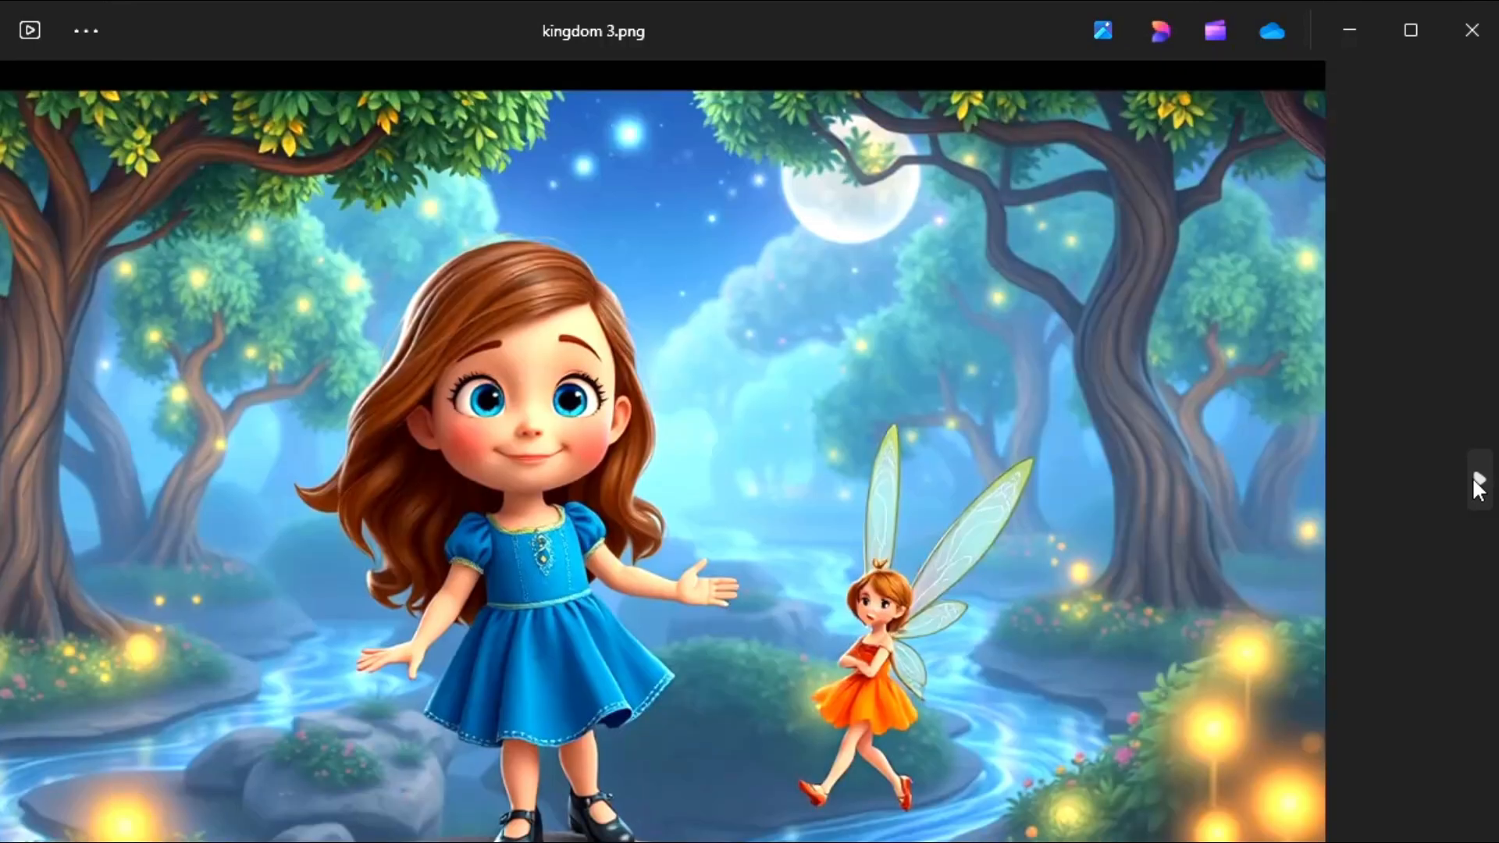
{"action": "left_click", "coordinate": [1477, 487]}
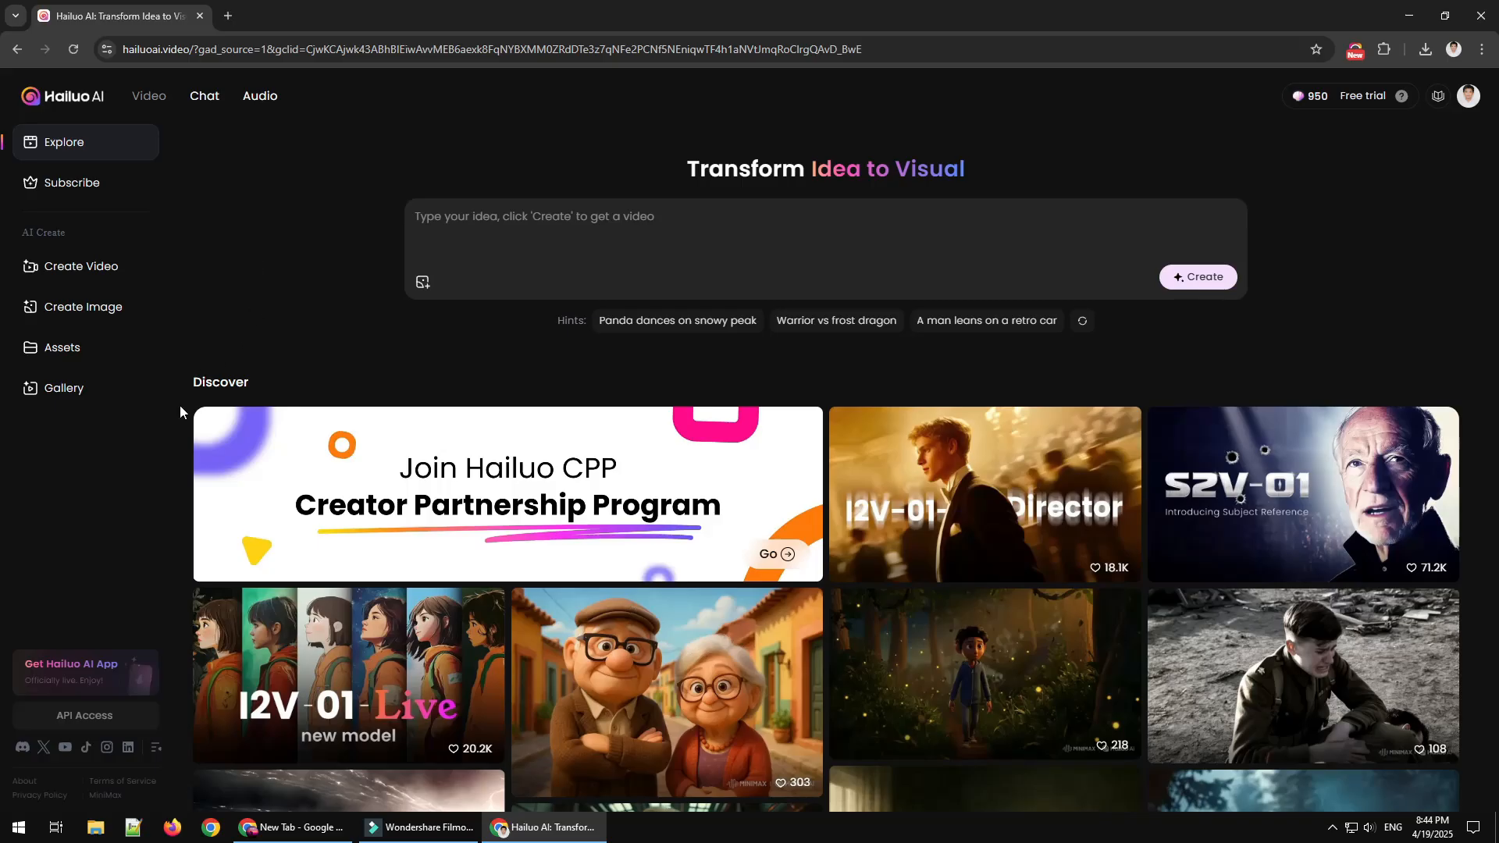
Switch to Hailuo AI and examine the example videos and their prompts in the Discover gallery
{"action": "scroll", "coordinate": [879, 636], "scroll_direction": "down", "scroll_amount": 3}
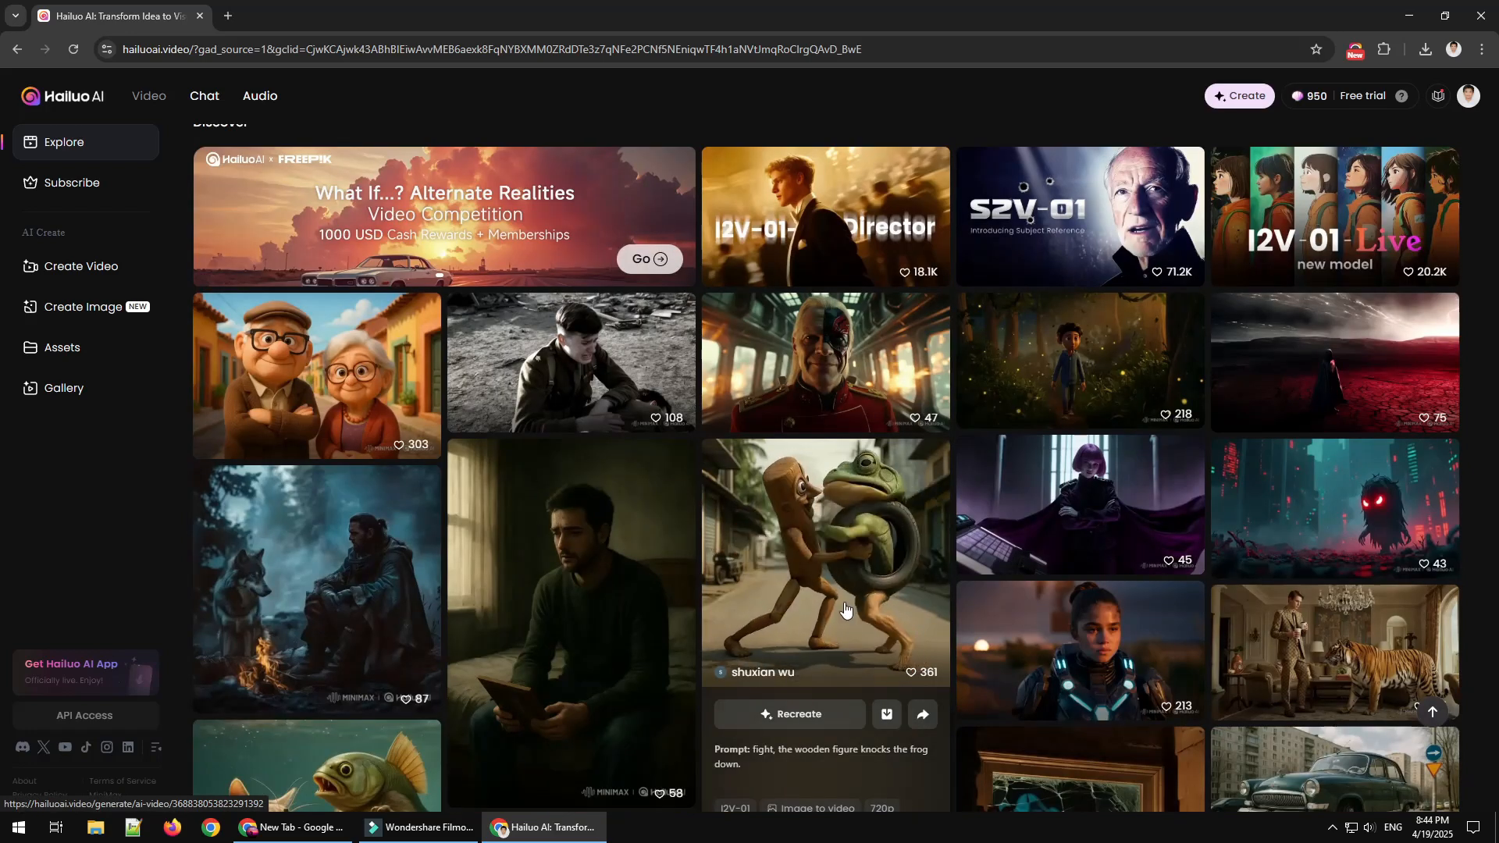
{"action": "mouse_move", "coordinate": [305, 403]}
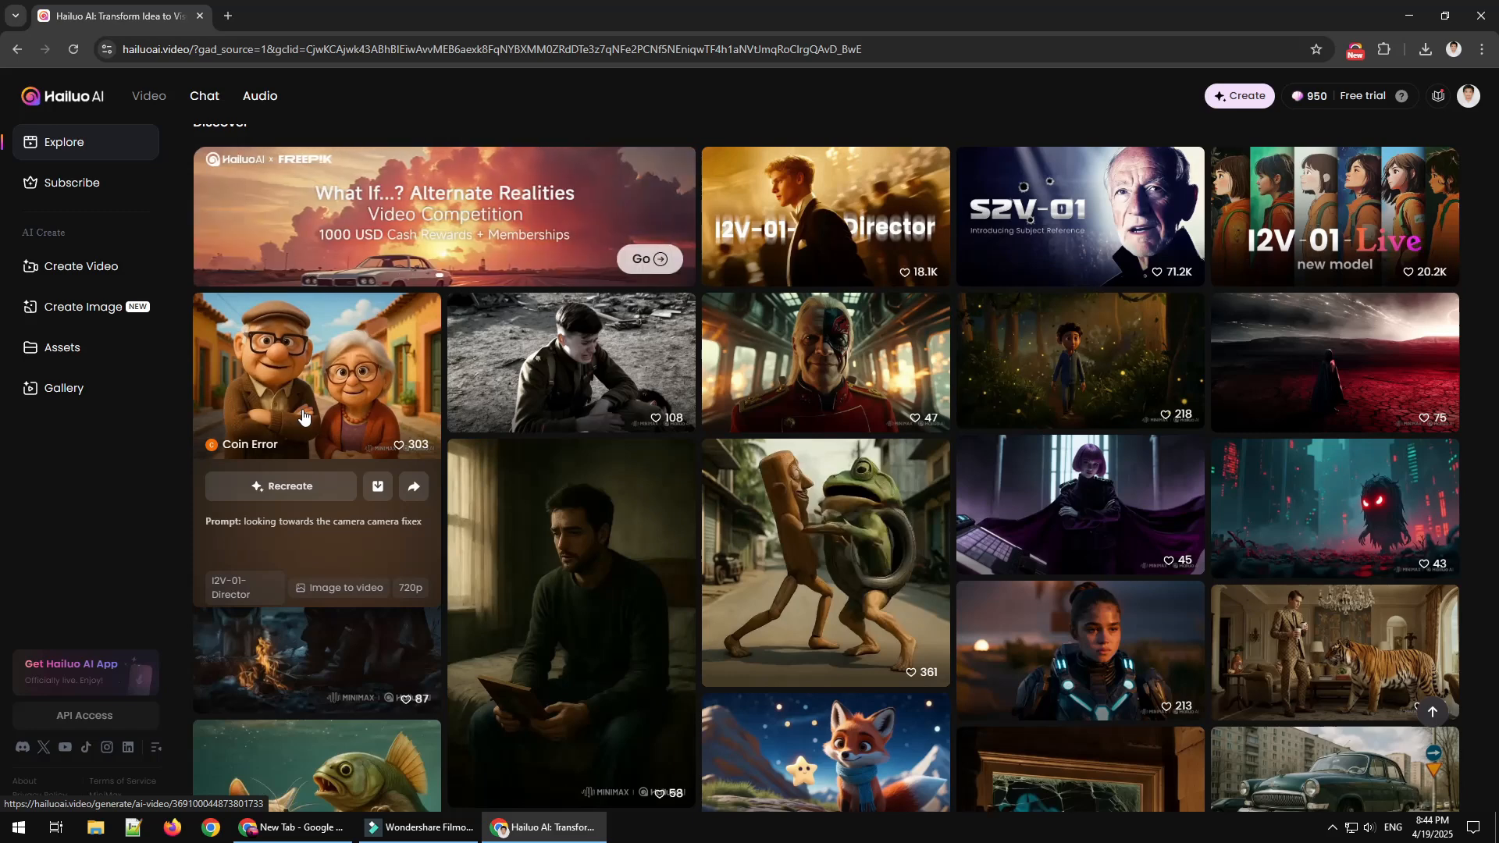
{"action": "mouse_move", "coordinate": [1067, 375]}
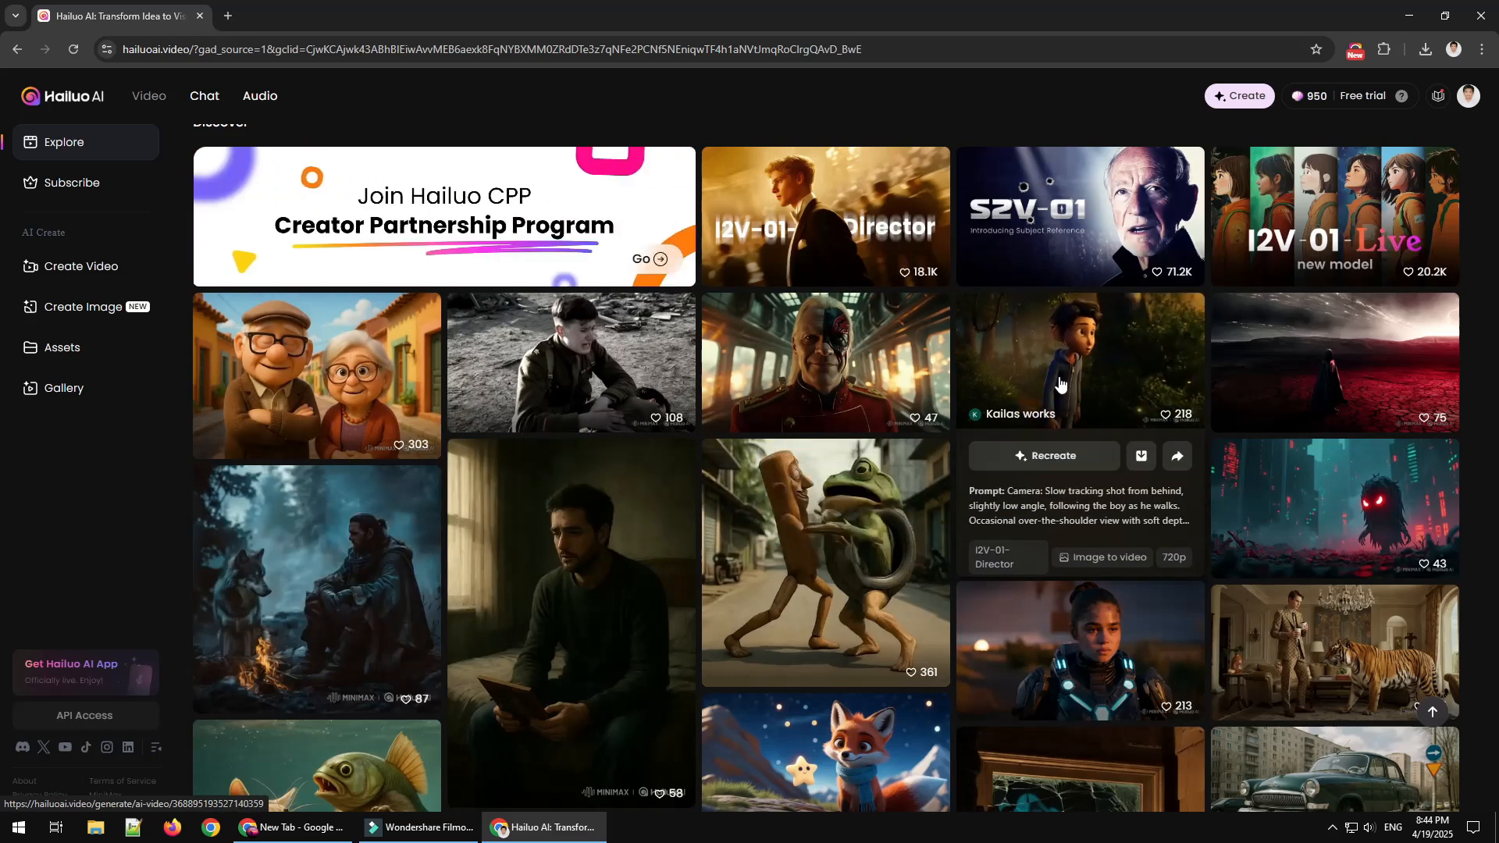
{"action": "mouse_move", "coordinate": [1305, 507]}
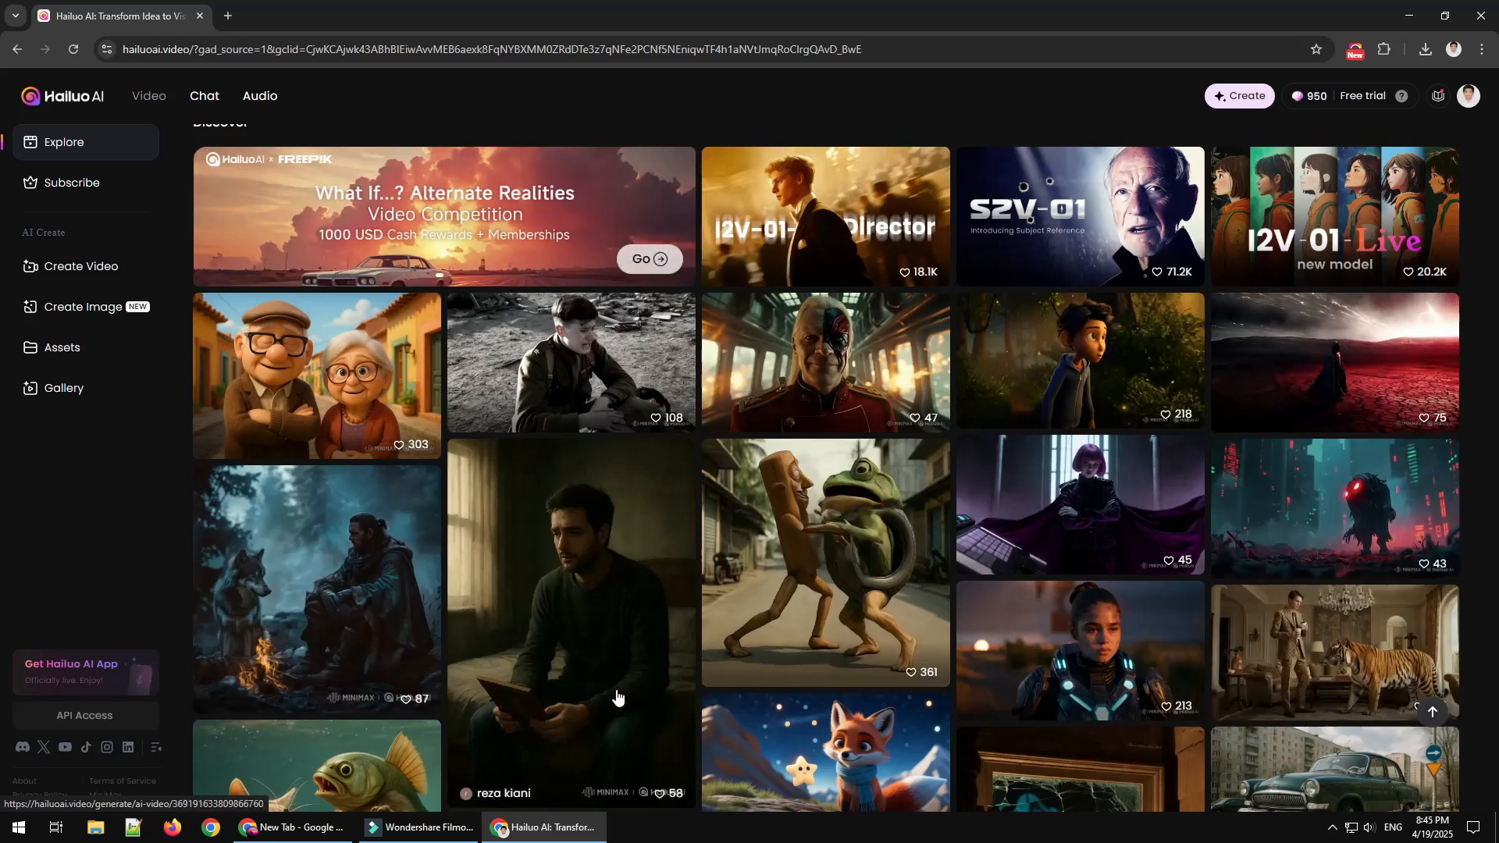
{"action": "scroll", "coordinate": [617, 695], "scroll_direction": "down", "scroll_amount": 2}
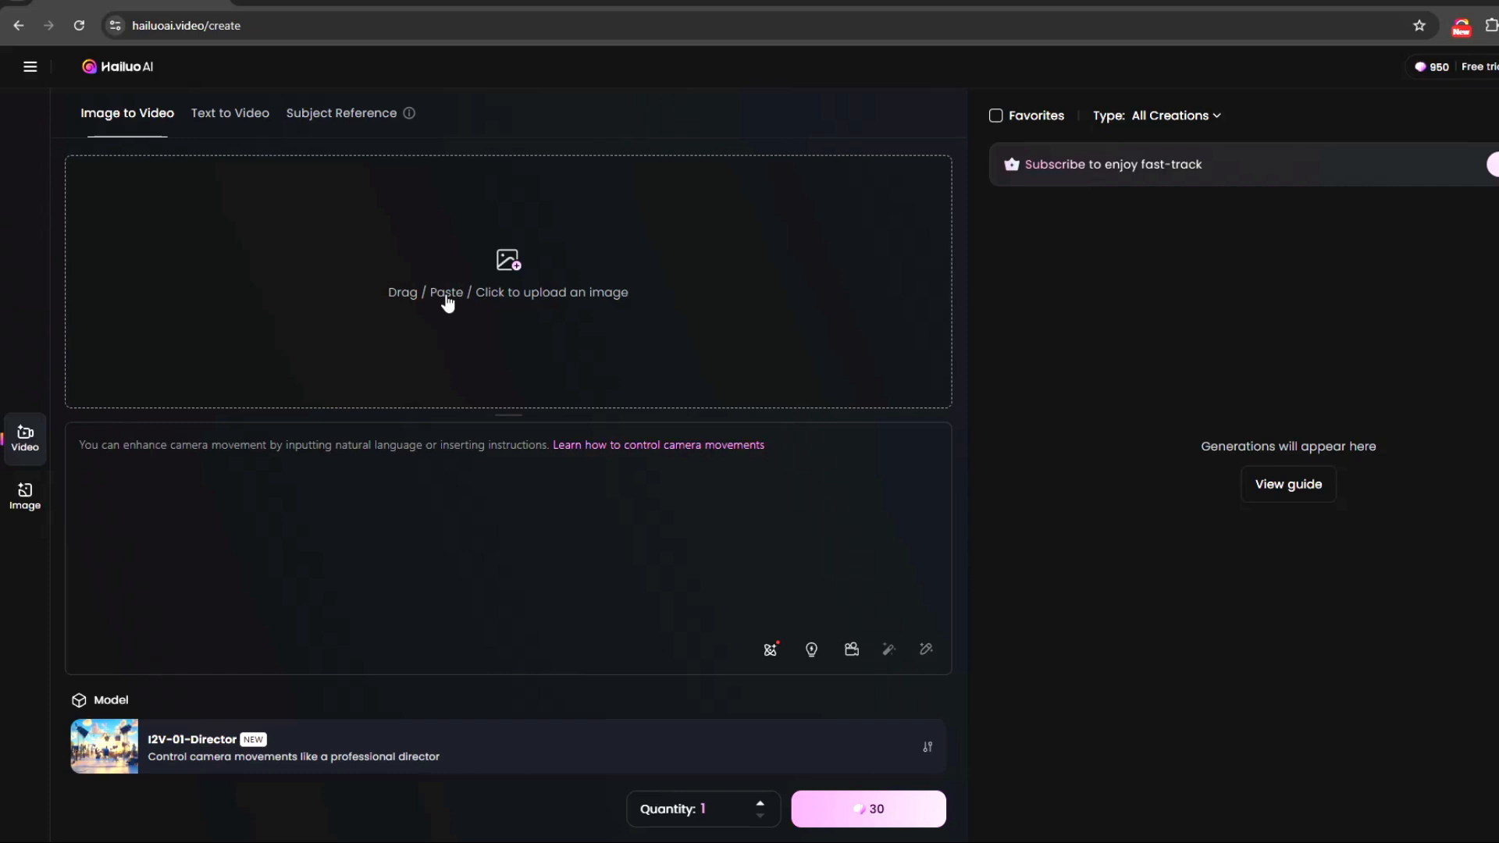
Upload kingdom 1.png from the Photo 3d Images folder as the image-to-video source
{"action": "left_click", "coordinate": [506, 269]}
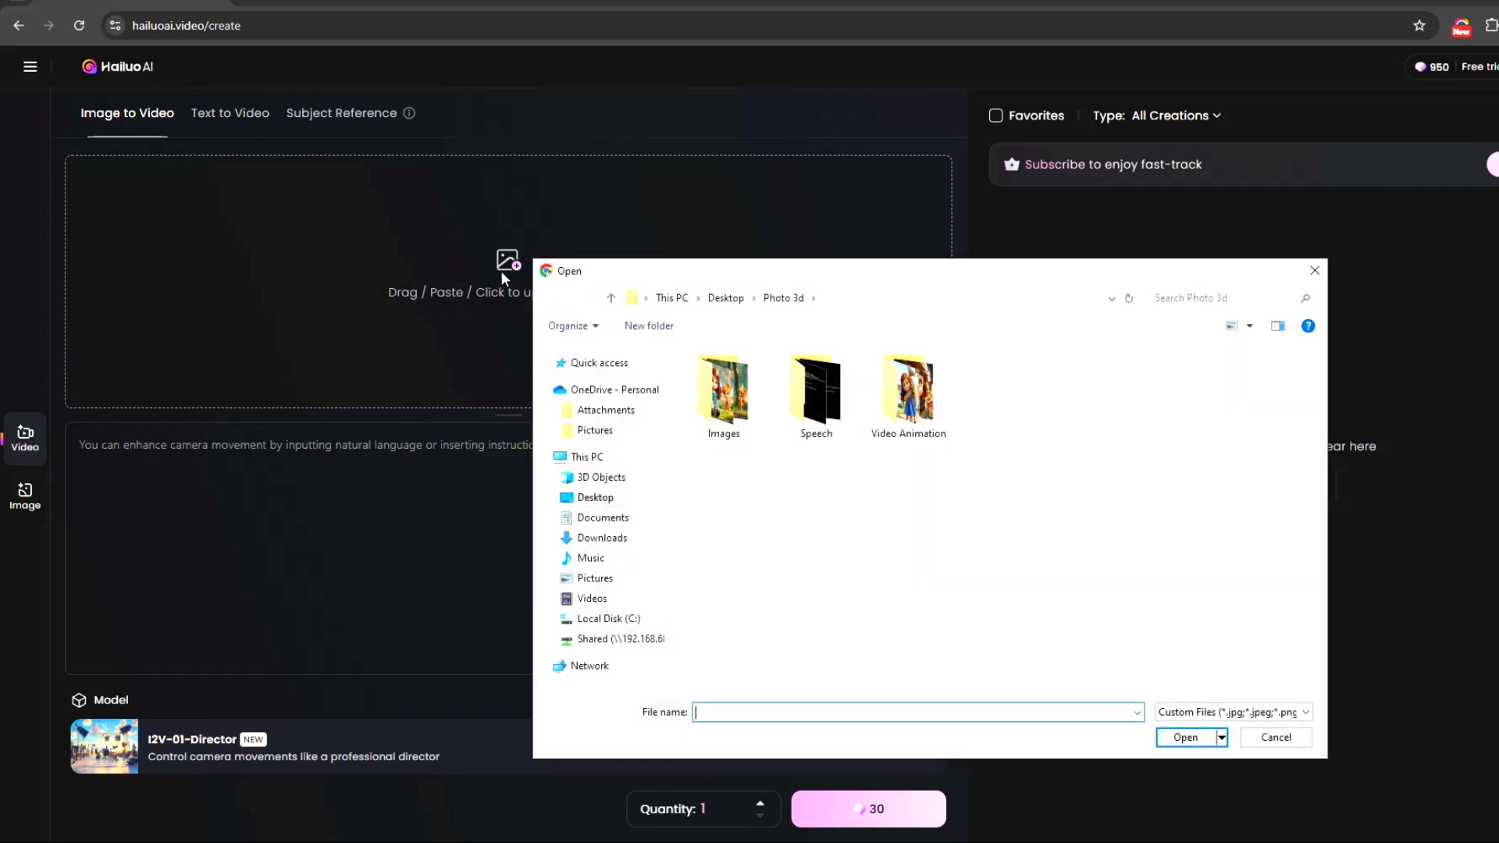
{"action": "double_click", "coordinate": [730, 413]}
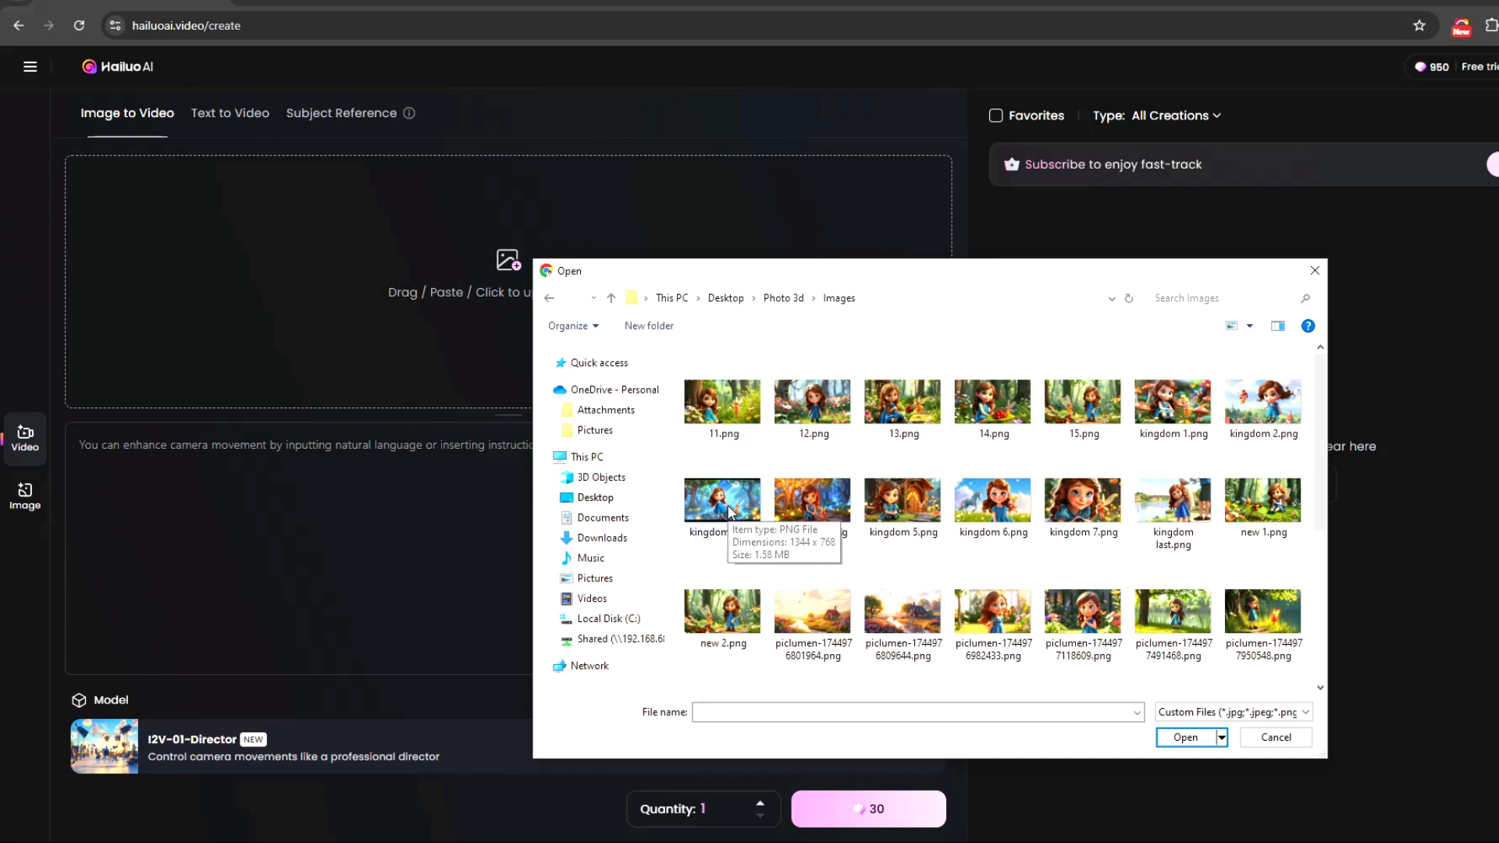
{"action": "left_click", "coordinate": [1173, 414]}
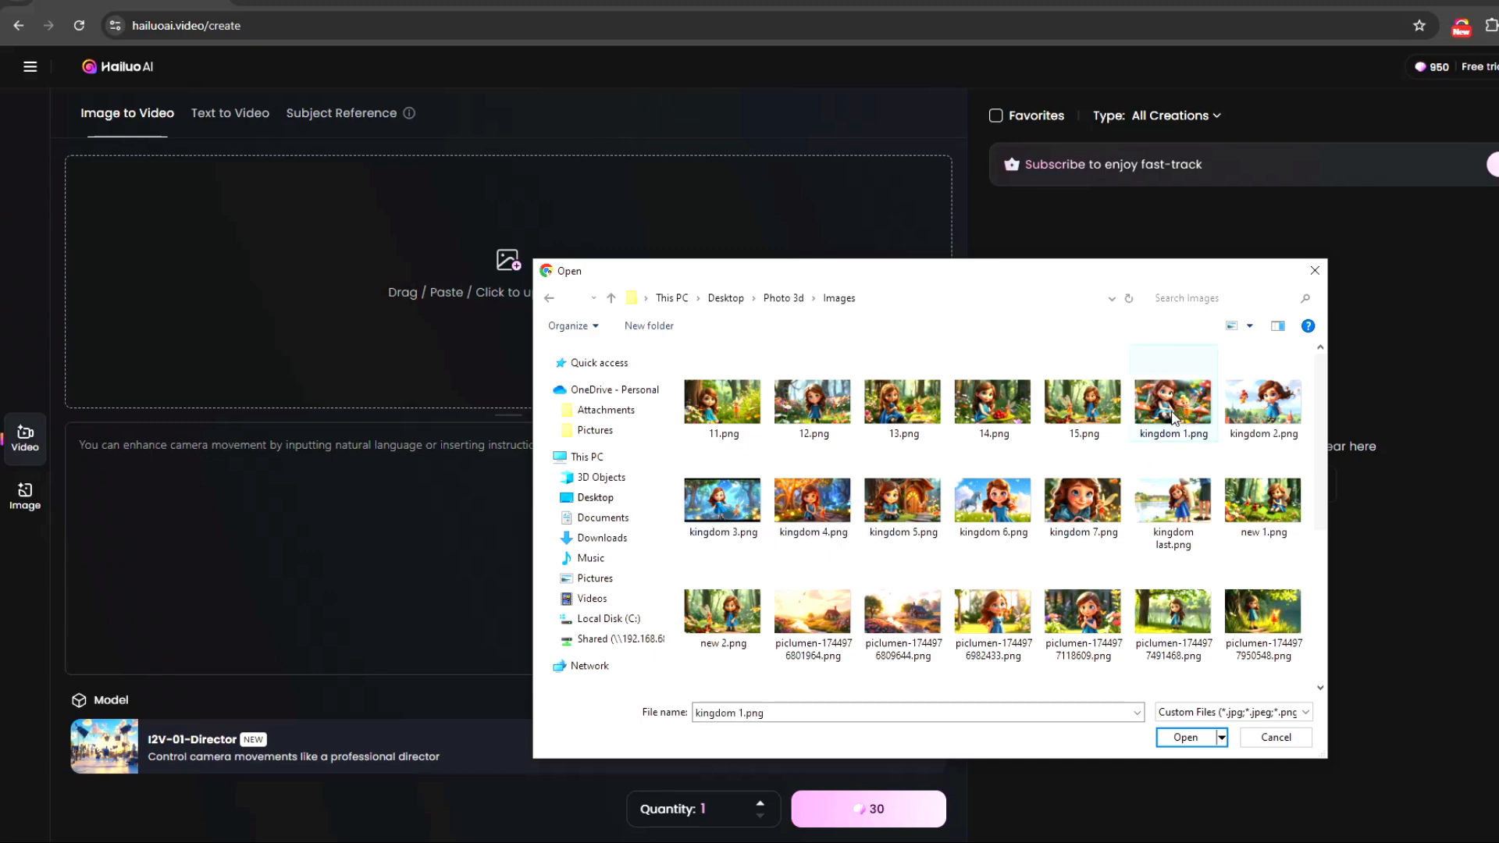
{"action": "left_click", "coordinate": [1185, 738]}
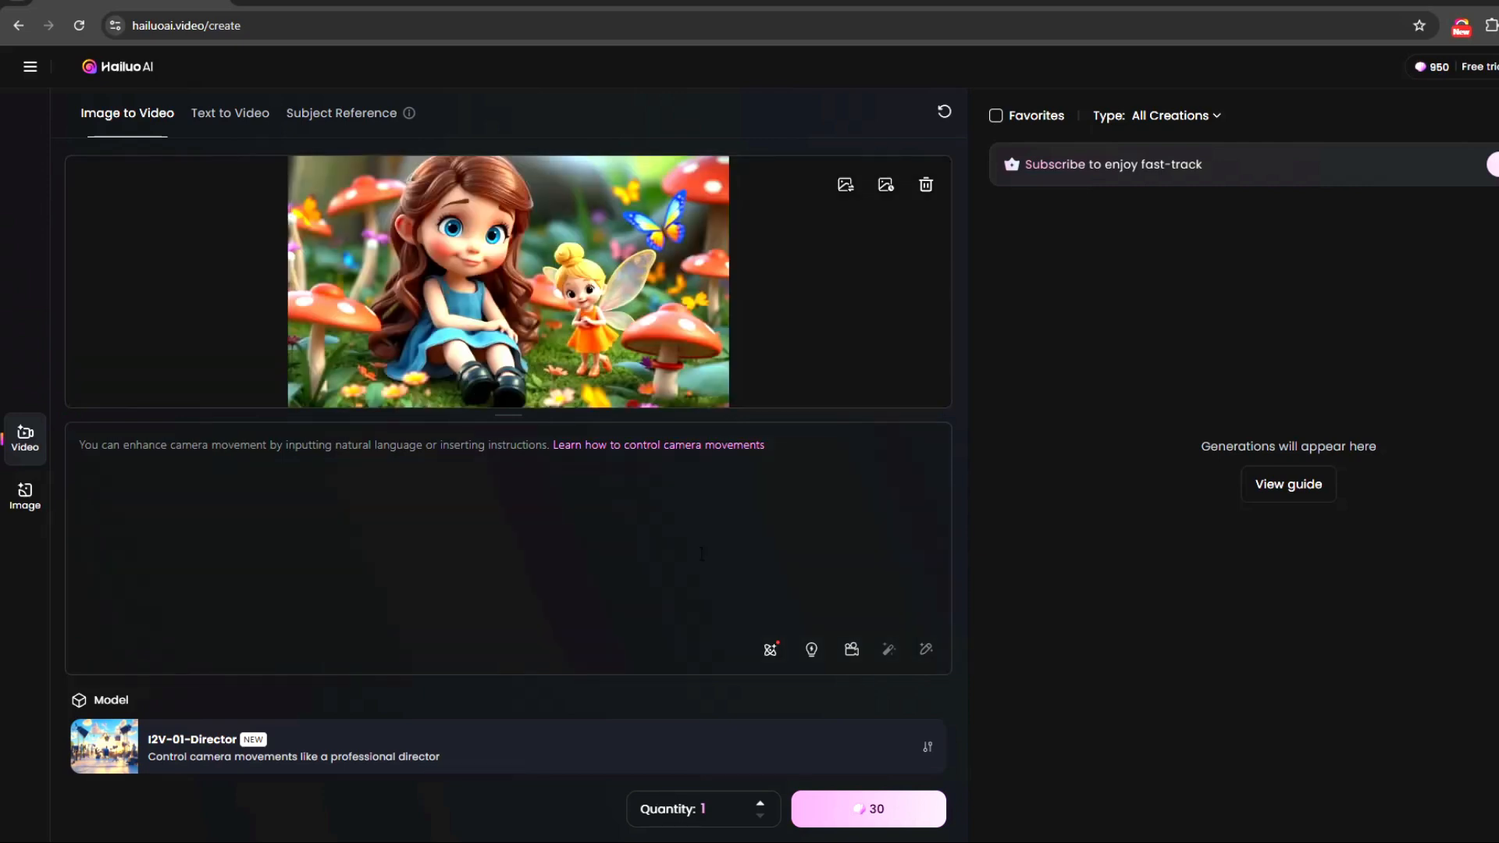
Generate a Truck left, Pan right, Tracking shot video of the girl smiling and clapping while the fairy flies and throws pixie dust on the flowers
{"action": "left_click", "coordinate": [851, 651]}
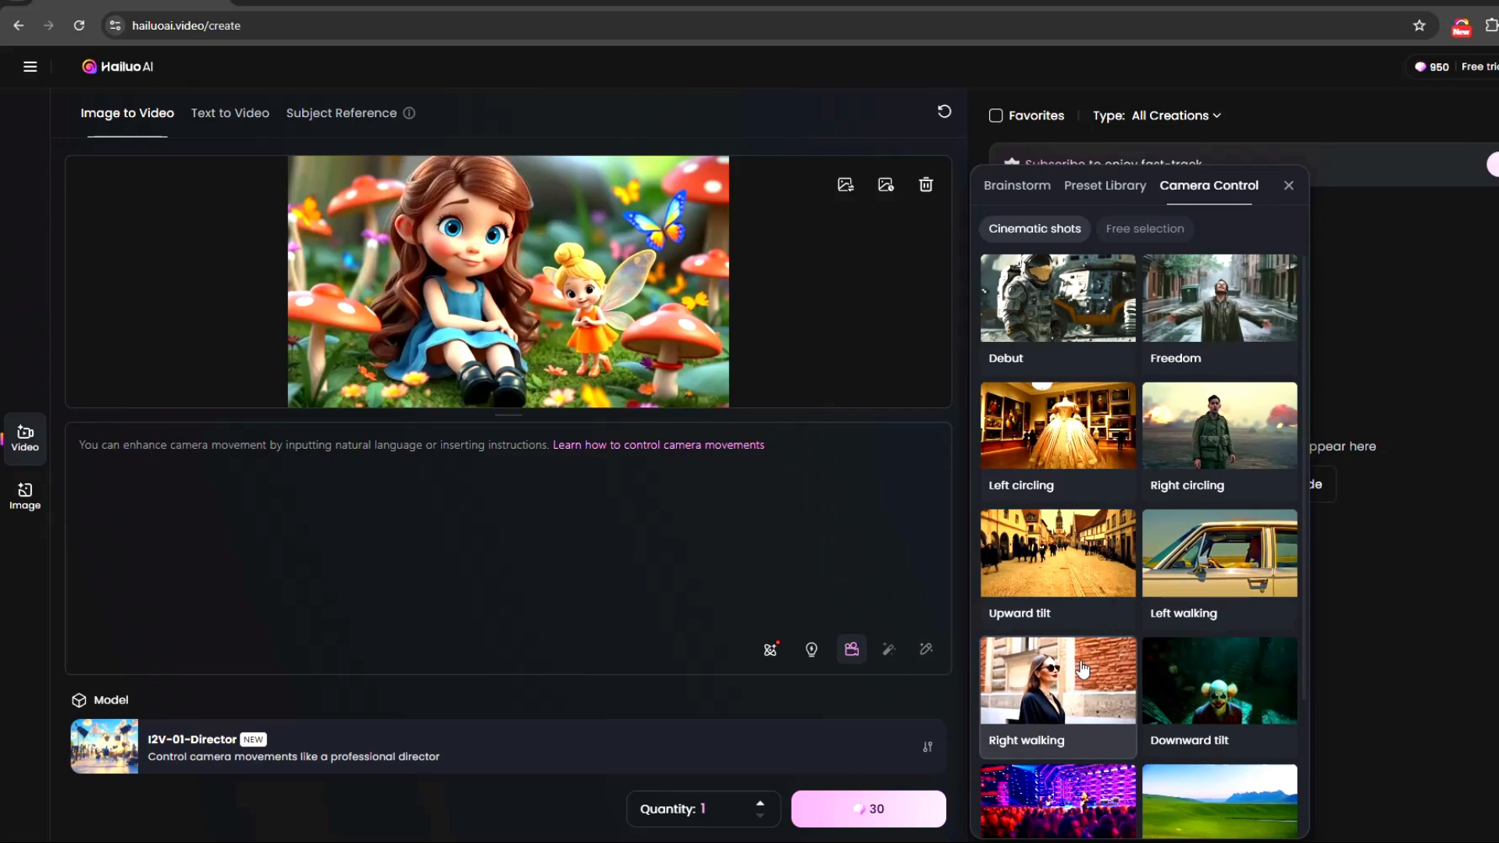
{"action": "left_click", "coordinate": [1023, 445]}
{"action": "left_click", "coordinate": [336, 471]}
{"action": "type", "text": "The gir"}
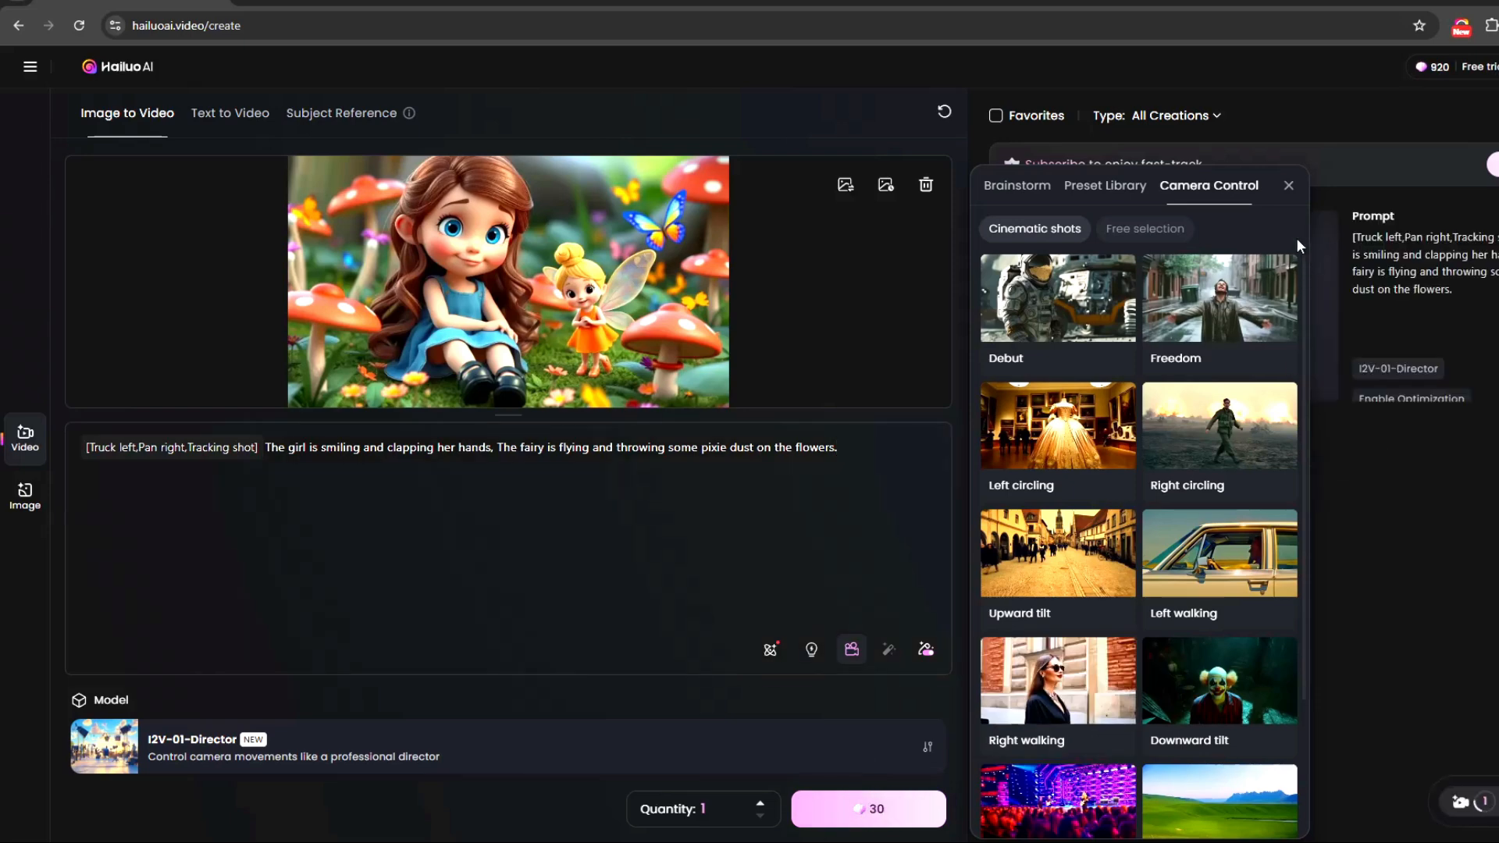
{"action": "left_click", "coordinate": [1288, 189]}
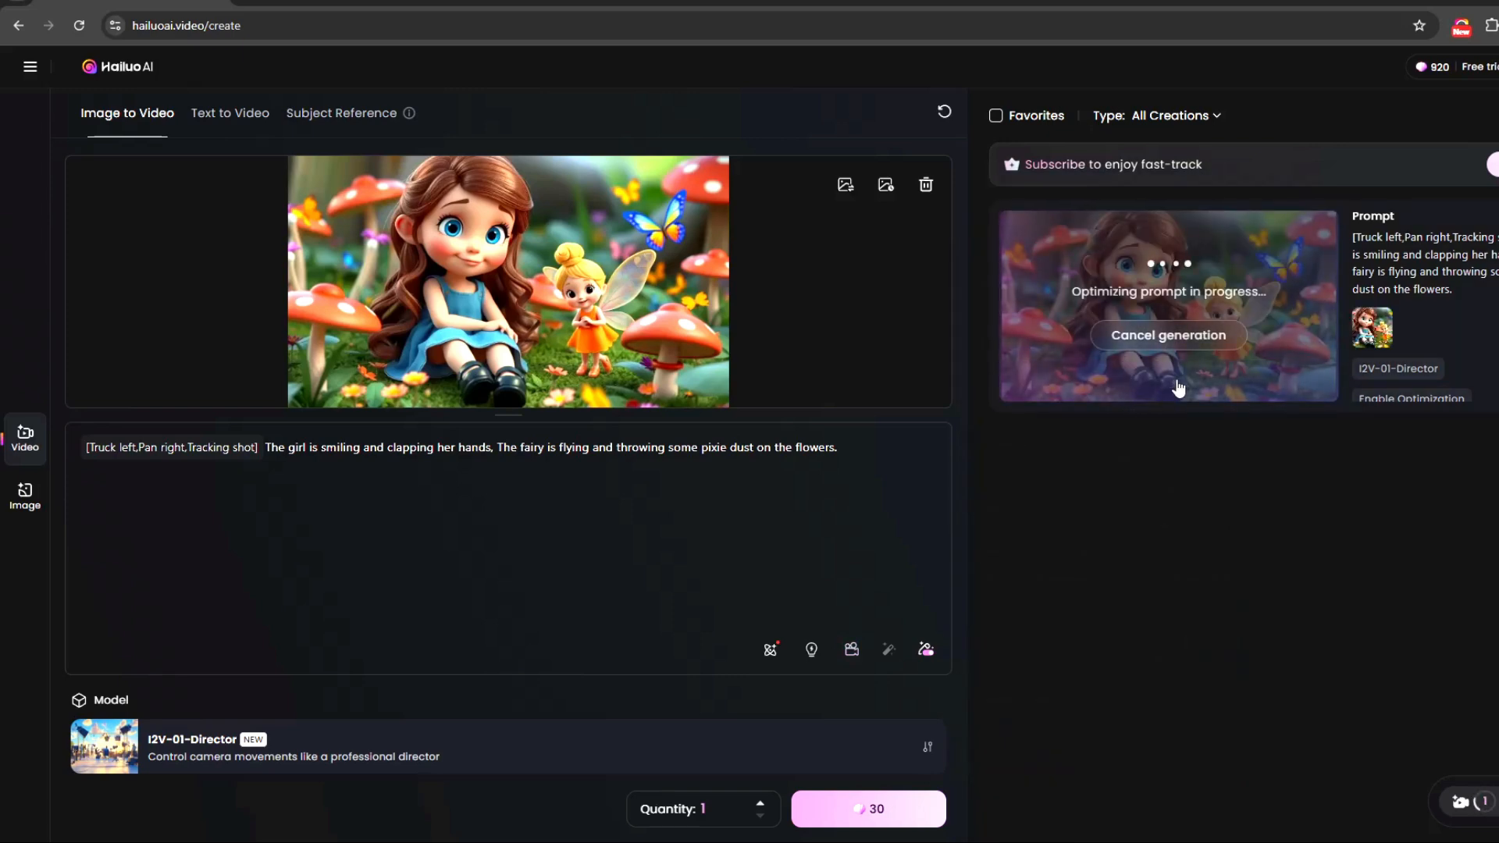
Swap in kingdom 3.png and generate a Push out, Pedestal up, Tilt down video of the happy girl and fairy flying in the glowing magical kingdom
{"action": "left_click", "coordinate": [846, 185]}
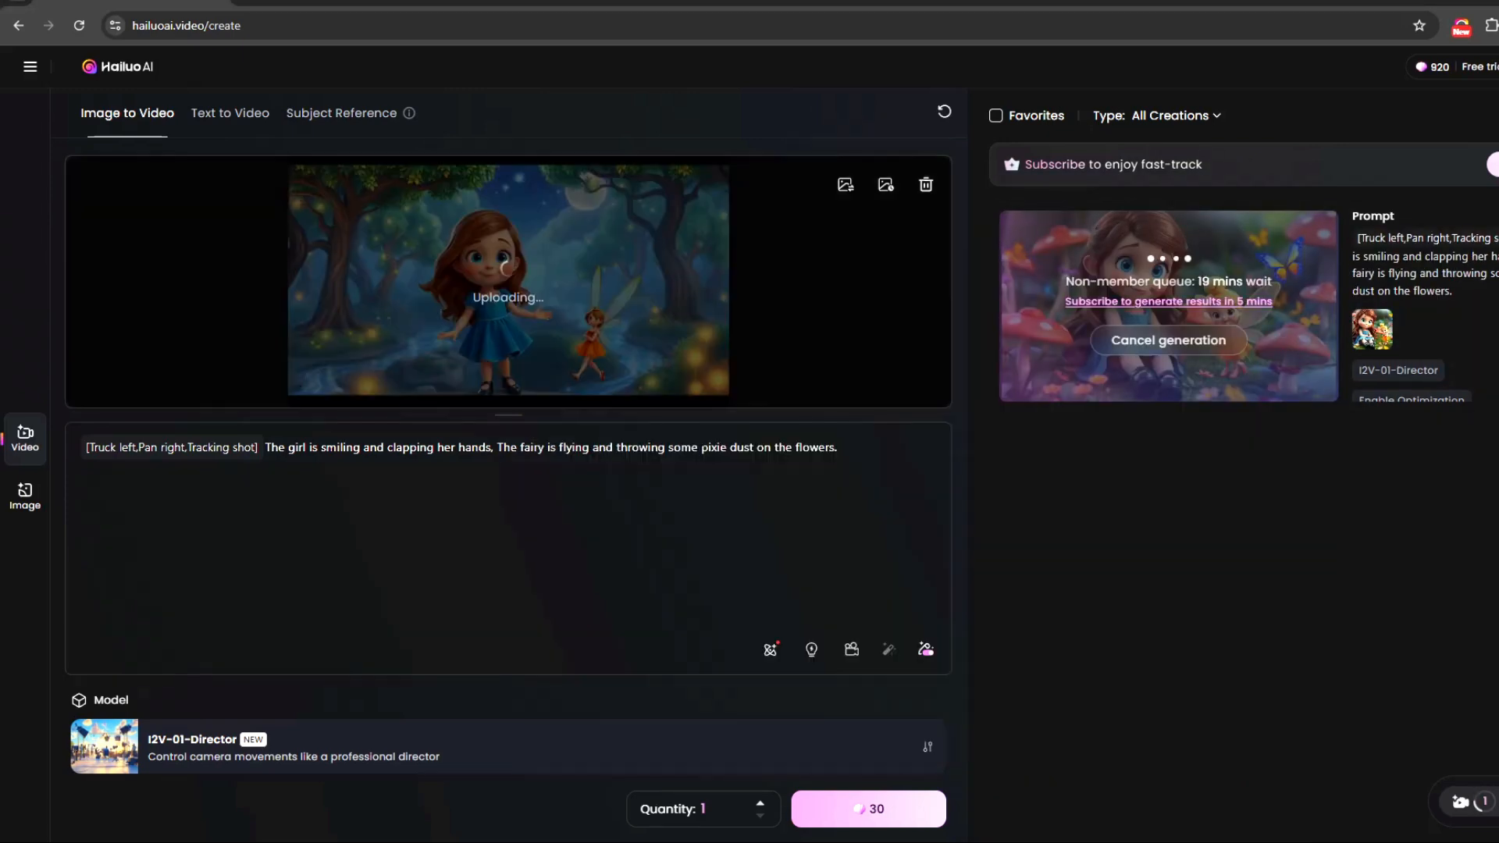
{"action": "left_click_drag", "start_coordinate": [840, 448], "coordinate": [78, 446]}
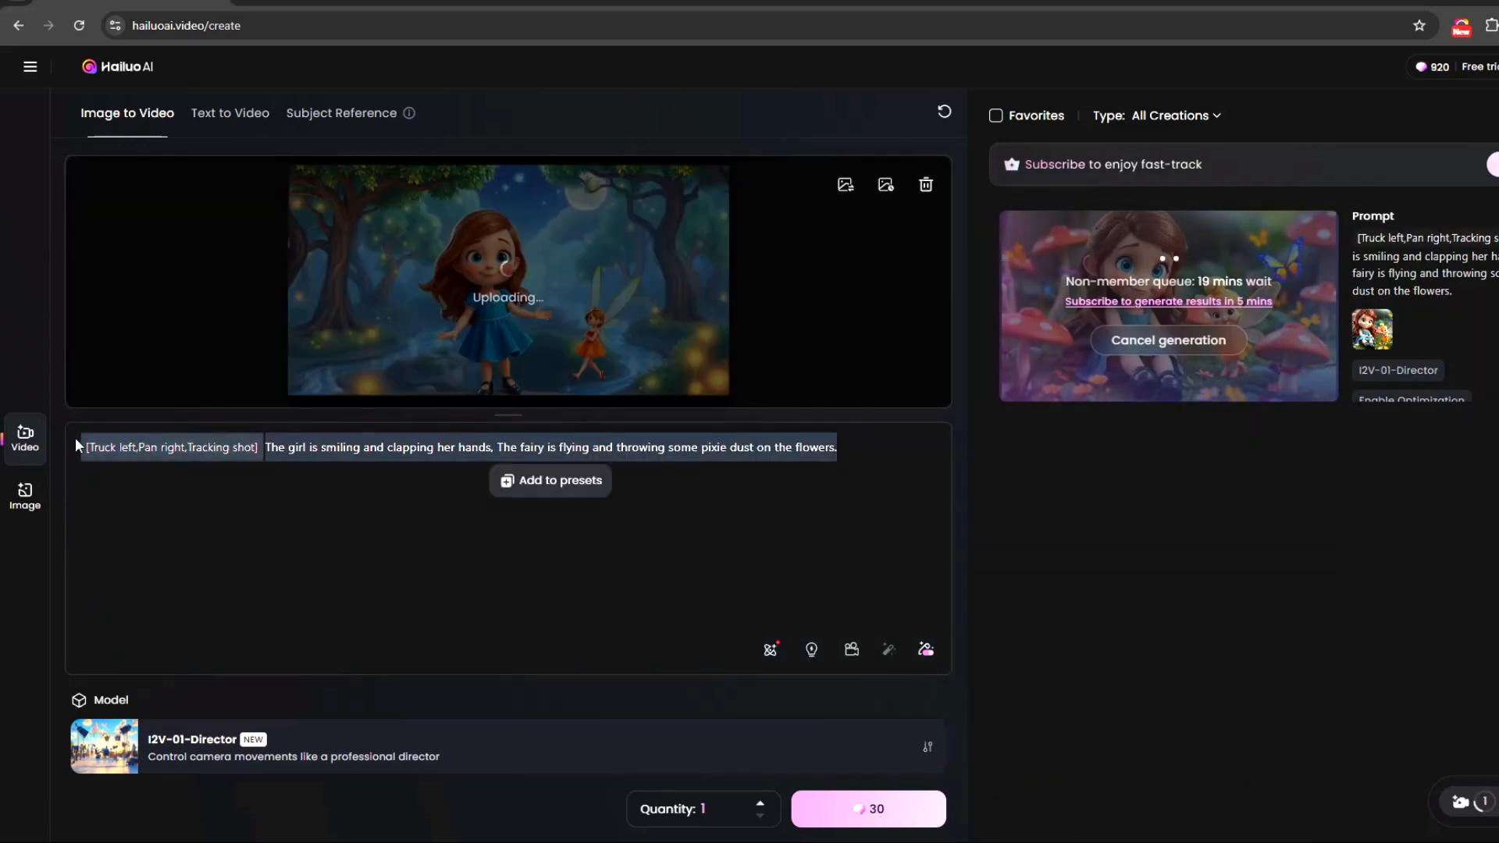
{"action": "key", "text": "BackSpace"}
{"action": "left_click", "coordinate": [851, 649]}
{"action": "type", "text": "The girl and the fairy are very happy  and flying in the glowing magical kingdom."}
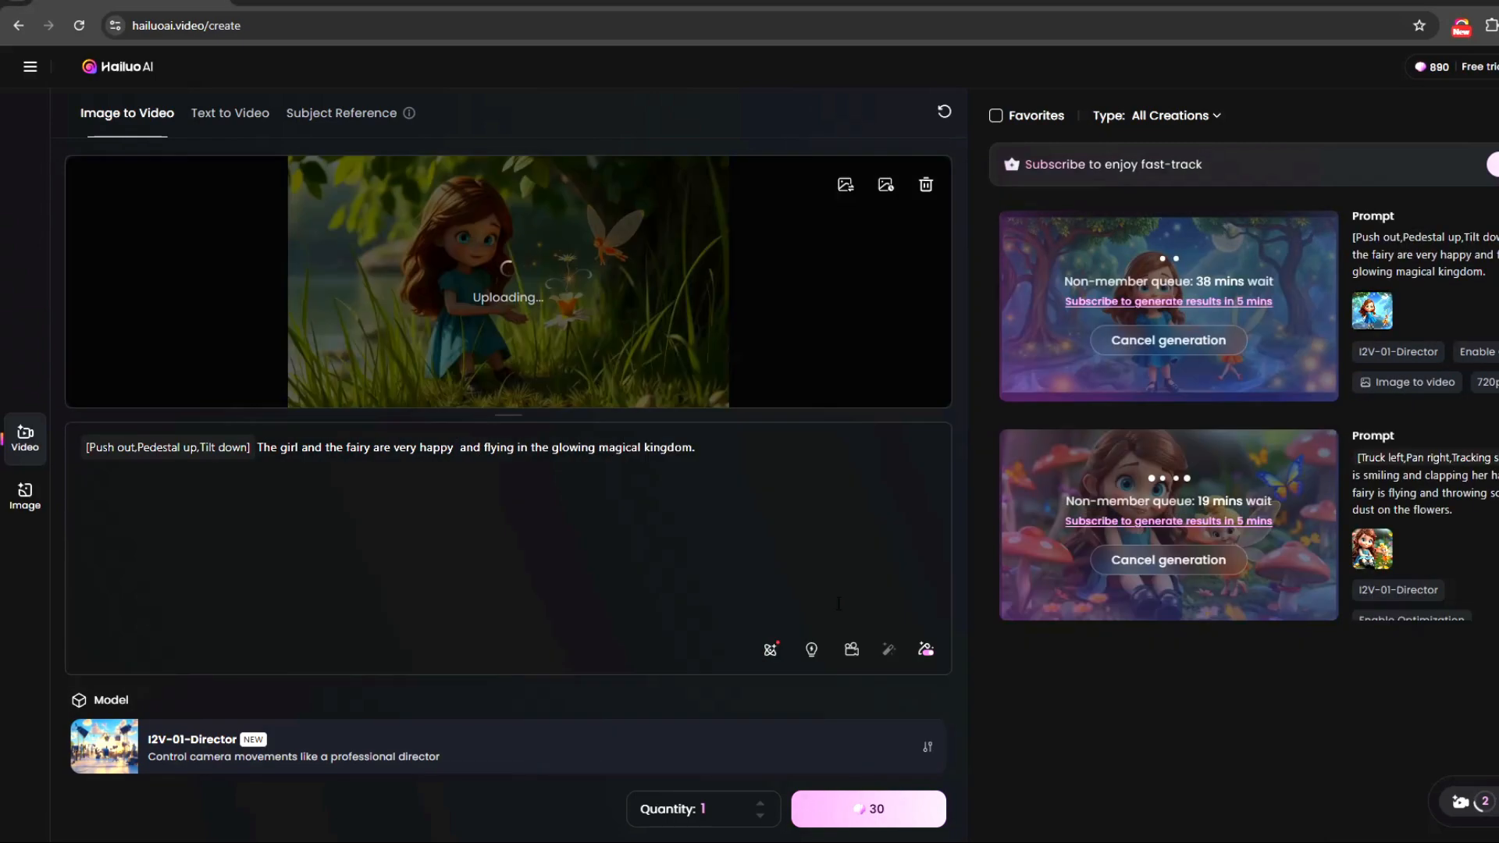
Generate a Push out, Pedestal up, Tilt down video of the laughing, surprised girl and the fairy throwing pixie dust that makes the flower bigger
{"action": "key", "text": "ctrl+a"}
{"action": "key", "text": "BackSpace"}
{"action": "left_click", "coordinate": [851, 650]}
{"action": "type", "text": "The"}
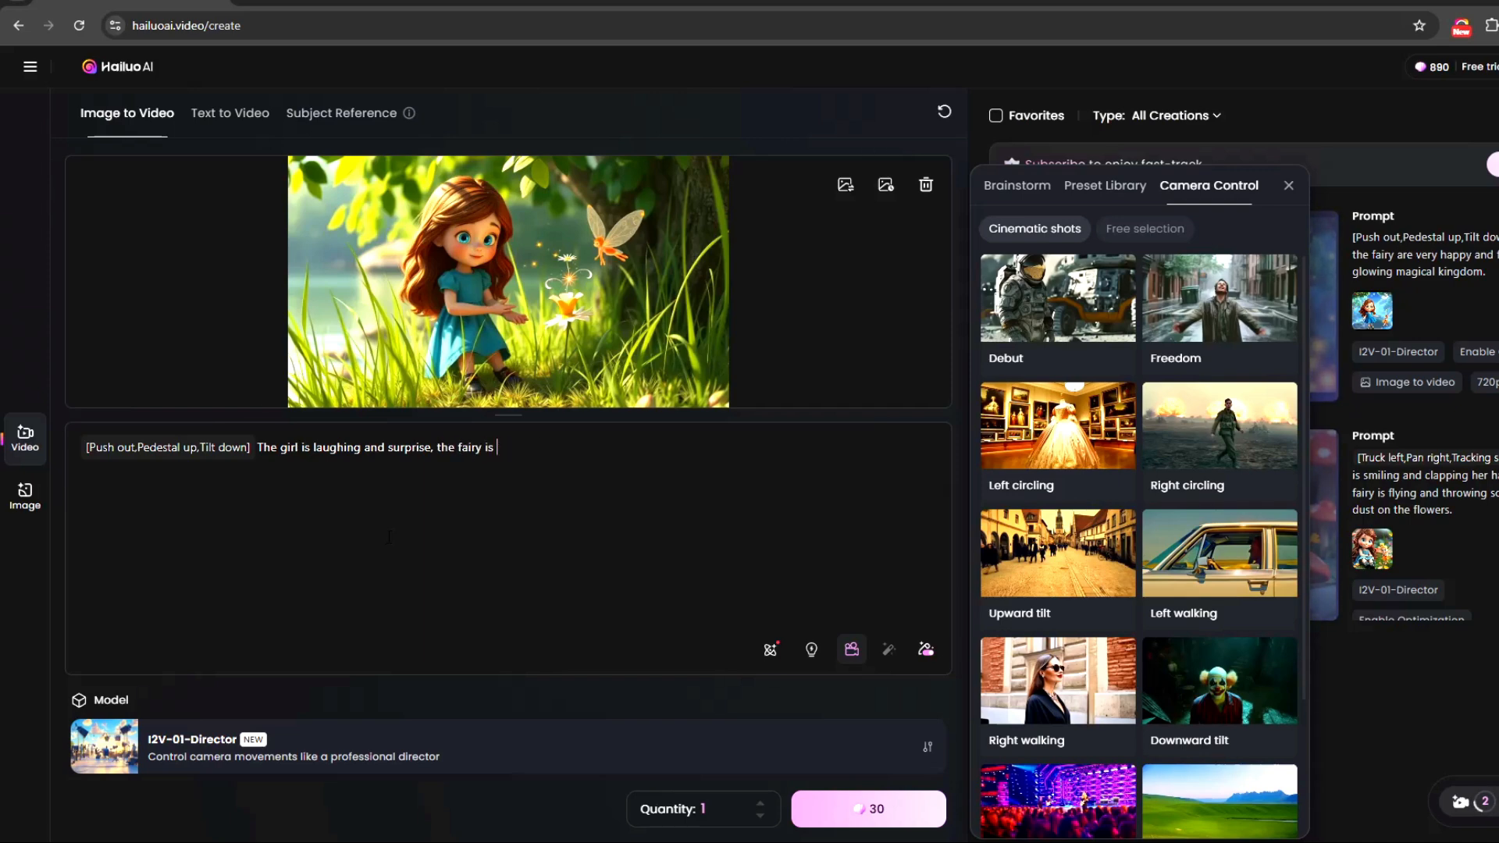
{"action": "key", "text": "BackSpace"}
{"action": "key", "text": "BackSpace"}
{"action": "key", "text": "BackSpace"}
{"action": "key", "text": "BackSpace"}
{"action": "key", "text": "BackSpace"}
{"action": "key", "text": "BackSpace"}
{"action": "key", "text": "BackSpace"}
{"action": "key", "text": "BackSpace"}
{"action": "key", "text": "BackSpace"}
{"action": "key", "text": "BackSpace"}
{"action": "key", "text": "BackSpace"}
{"action": "key", "text": "BackSpace"}
{"action": "key", "text": "BackSpace"}
{"action": "key", "text": "BackSpace"}
{"action": "key", "text": "BackSpace"}
{"action": "key", "text": "BackSpace"}
{"action": "type", "text": "the flower and the flower got bigger."}
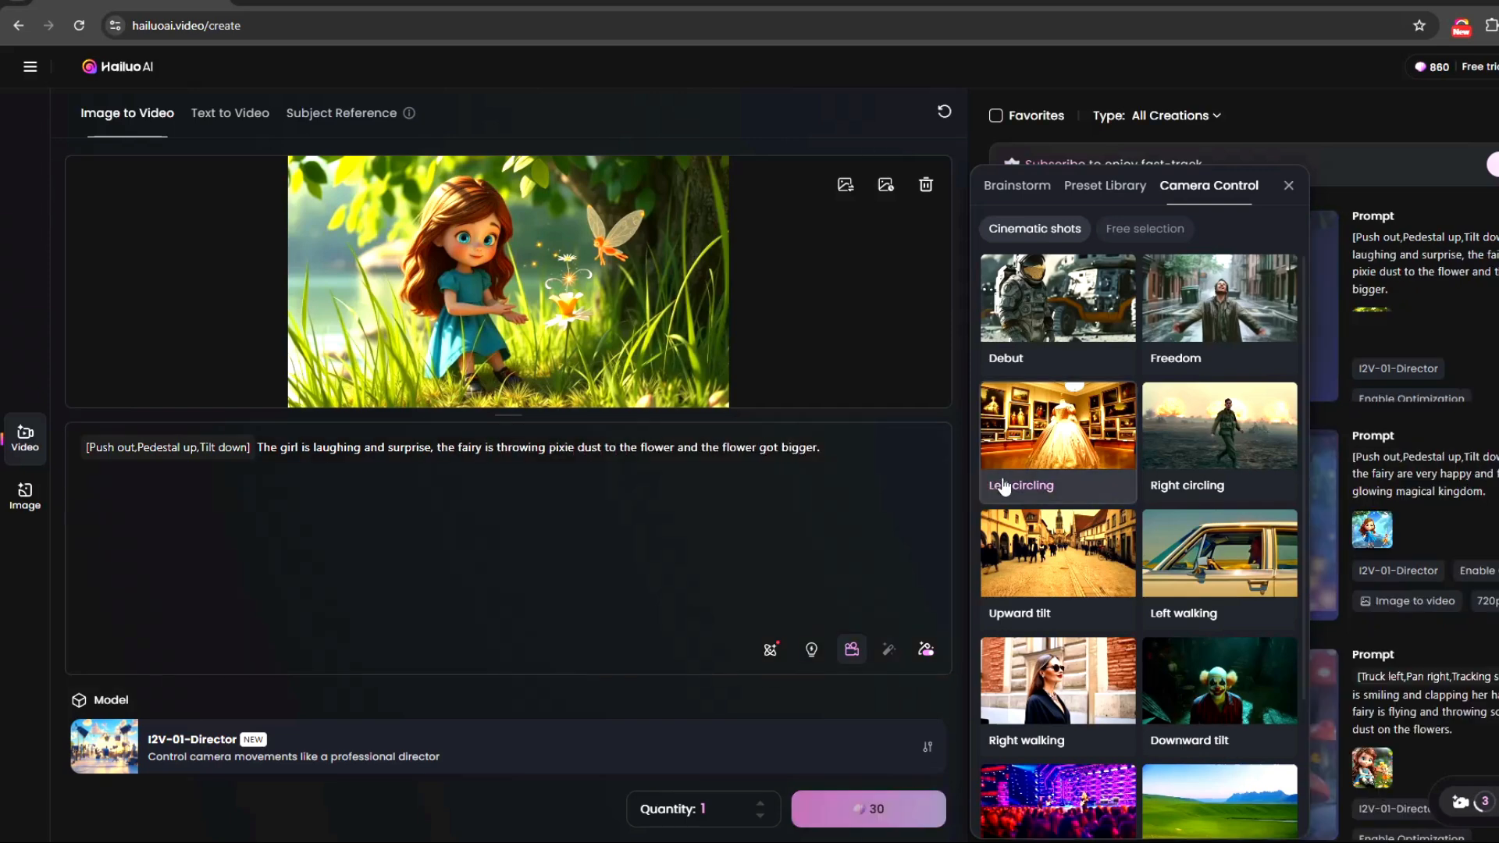
{"action": "key", "text": "Return"}
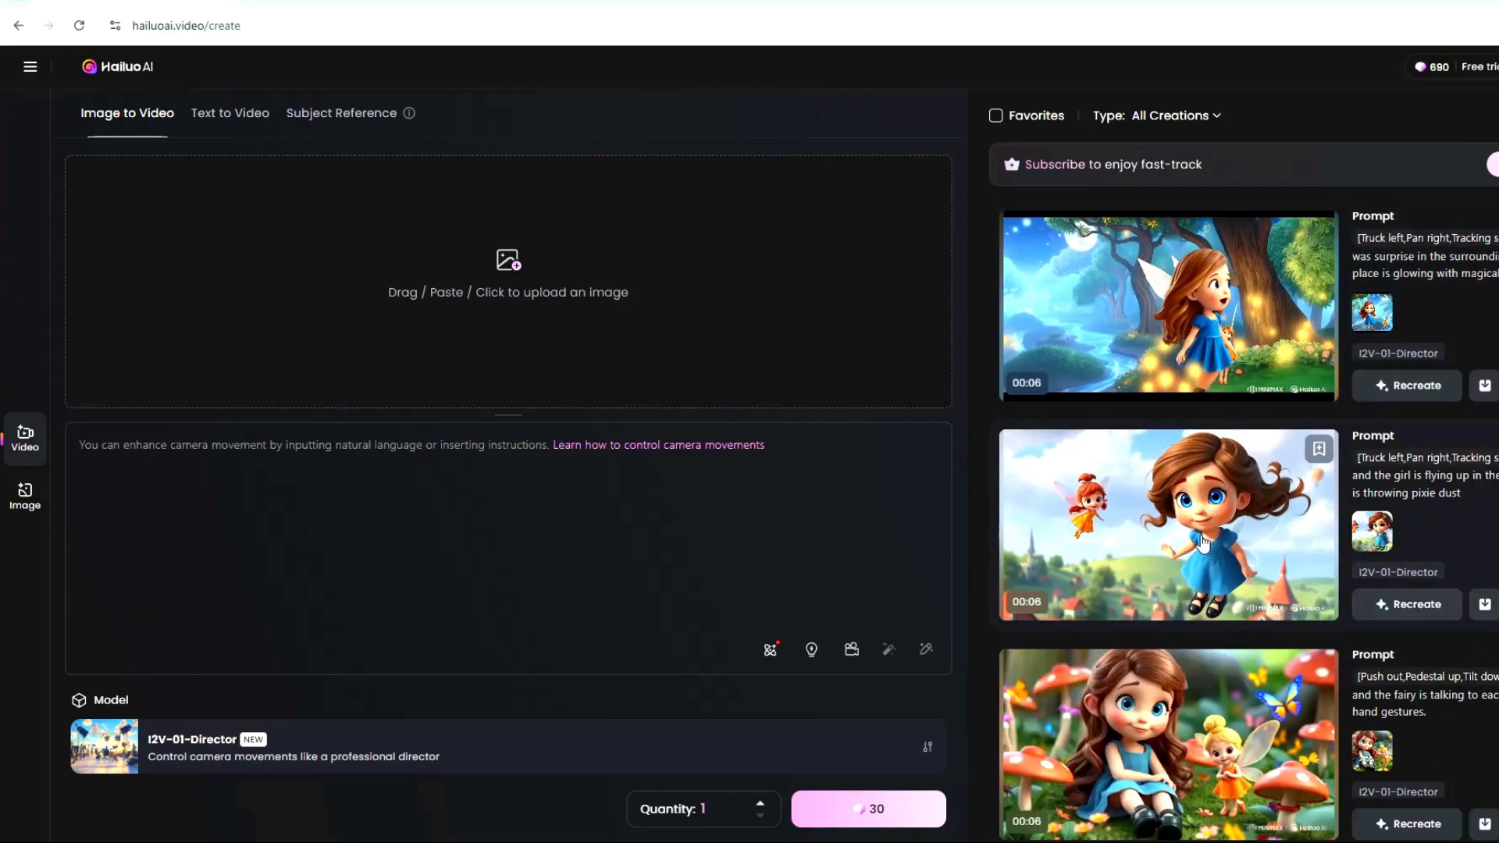
Download the video of the girl and fairy eating cherries into Photo 3d's Video Animation folder, naming the file a
{"action": "scroll", "coordinate": [1138, 591], "scroll_direction": "down", "scroll_amount": 2}
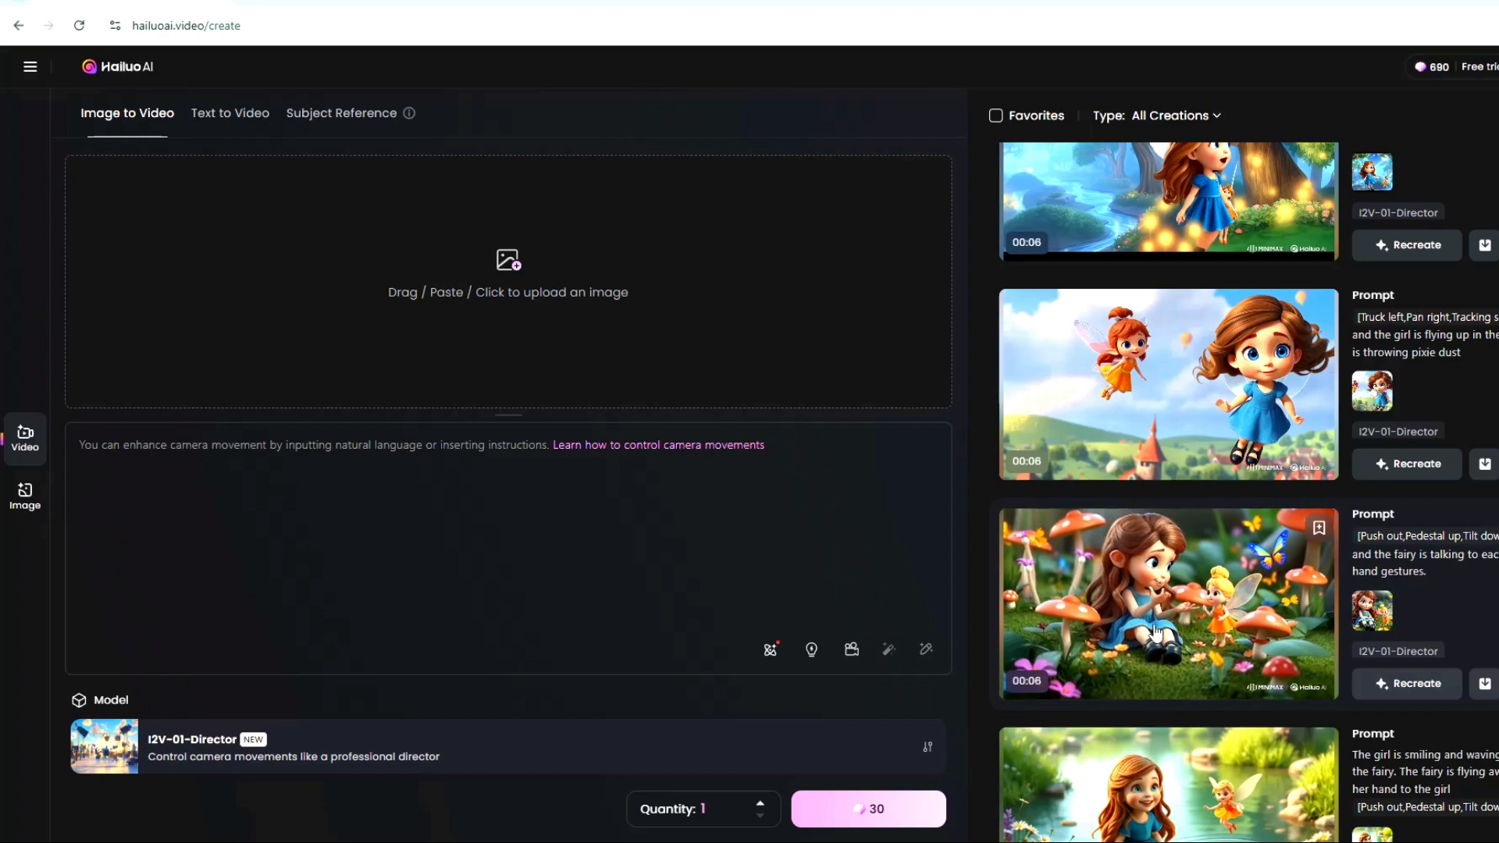
{"action": "scroll", "coordinate": [1272, 640], "scroll_direction": "down", "scroll_amount": 3}
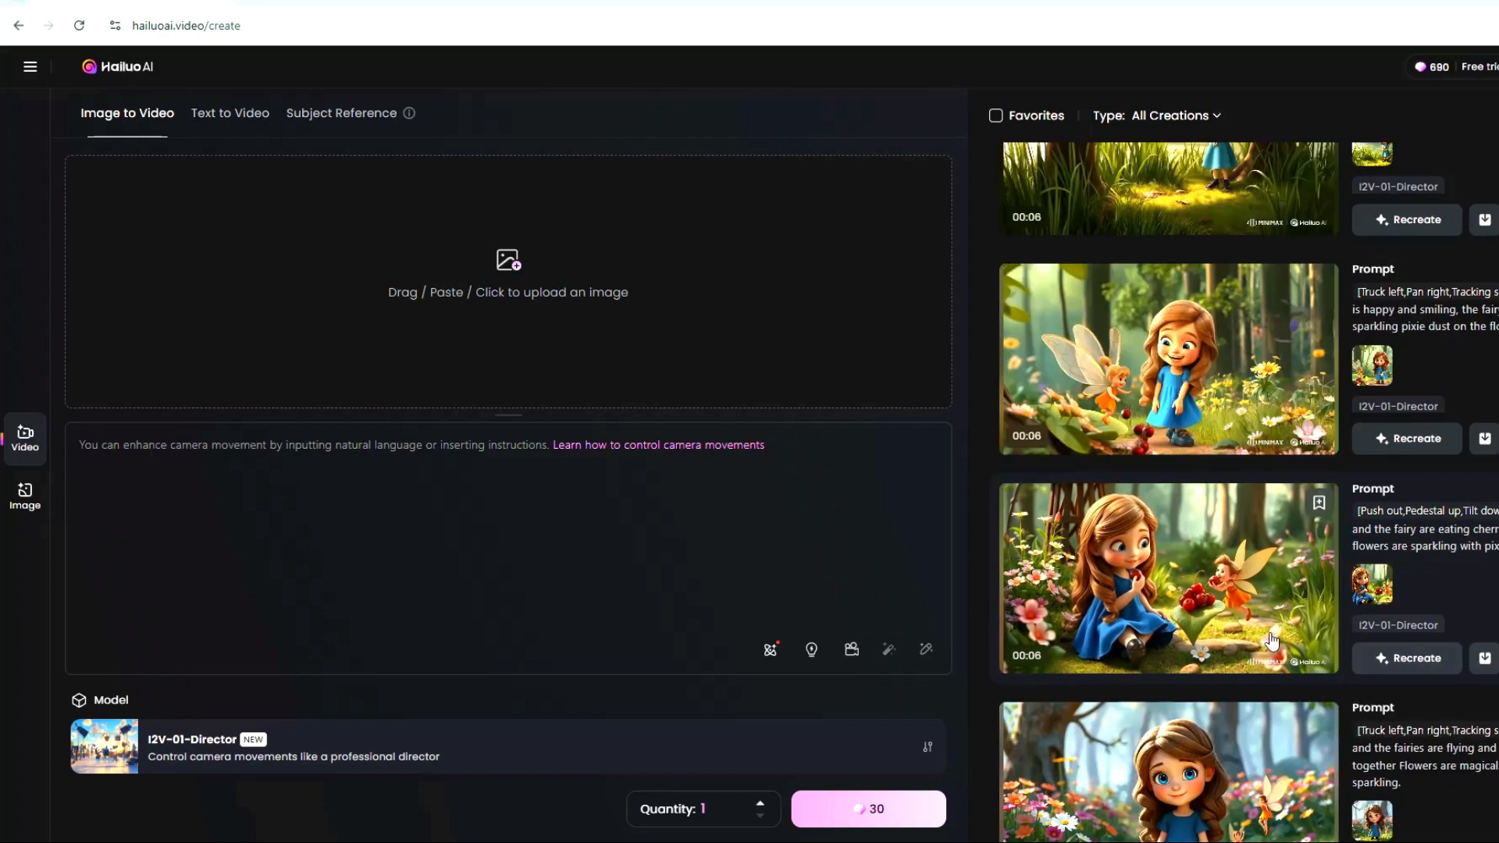
{"action": "mouse_move", "coordinate": [1485, 663]}
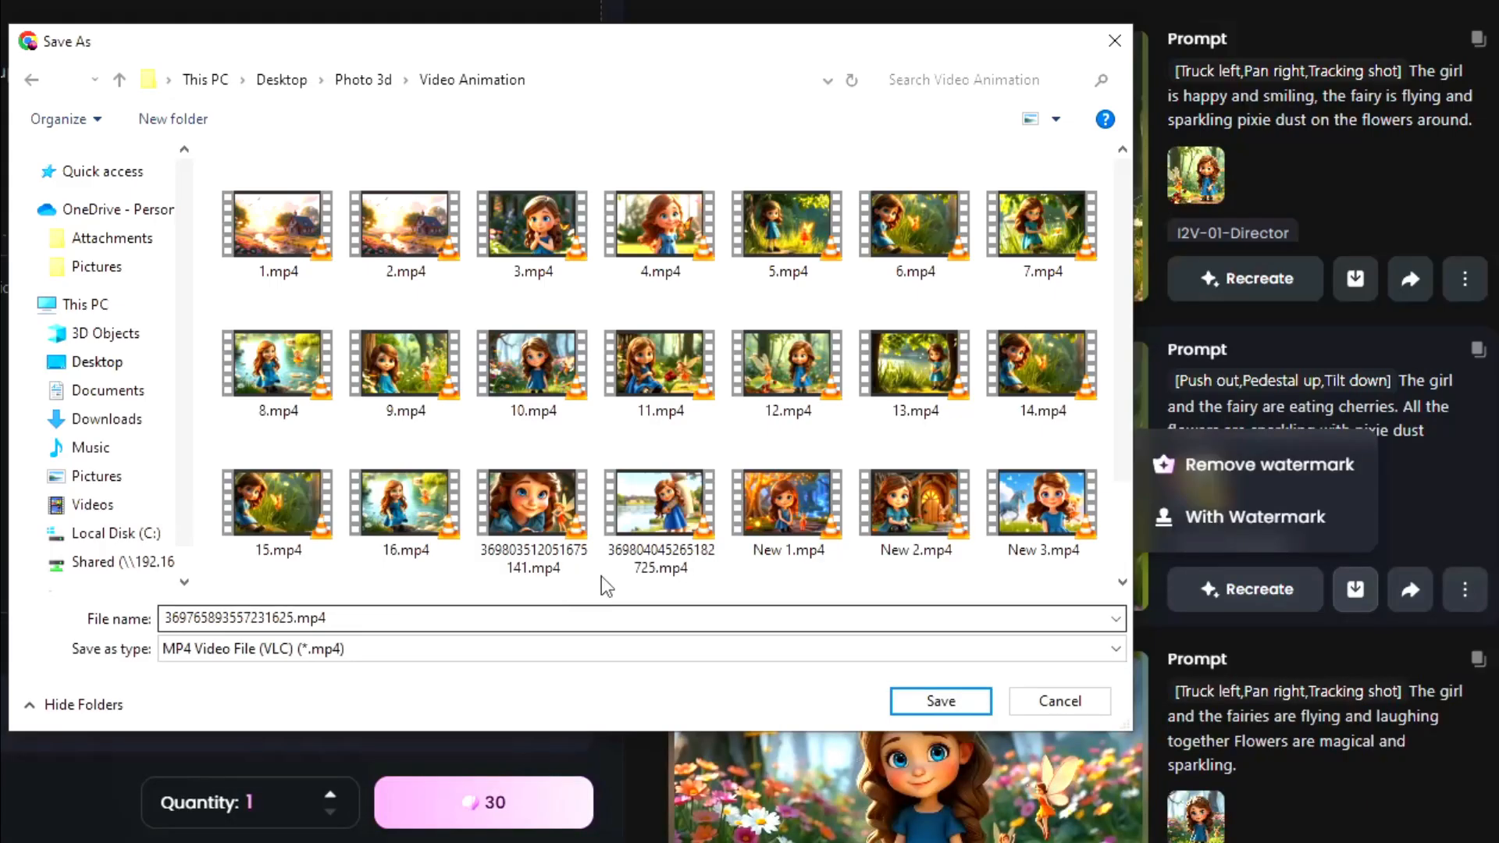
{"action": "scroll", "coordinate": [605, 584], "scroll_direction": "down", "scroll_amount": 3}
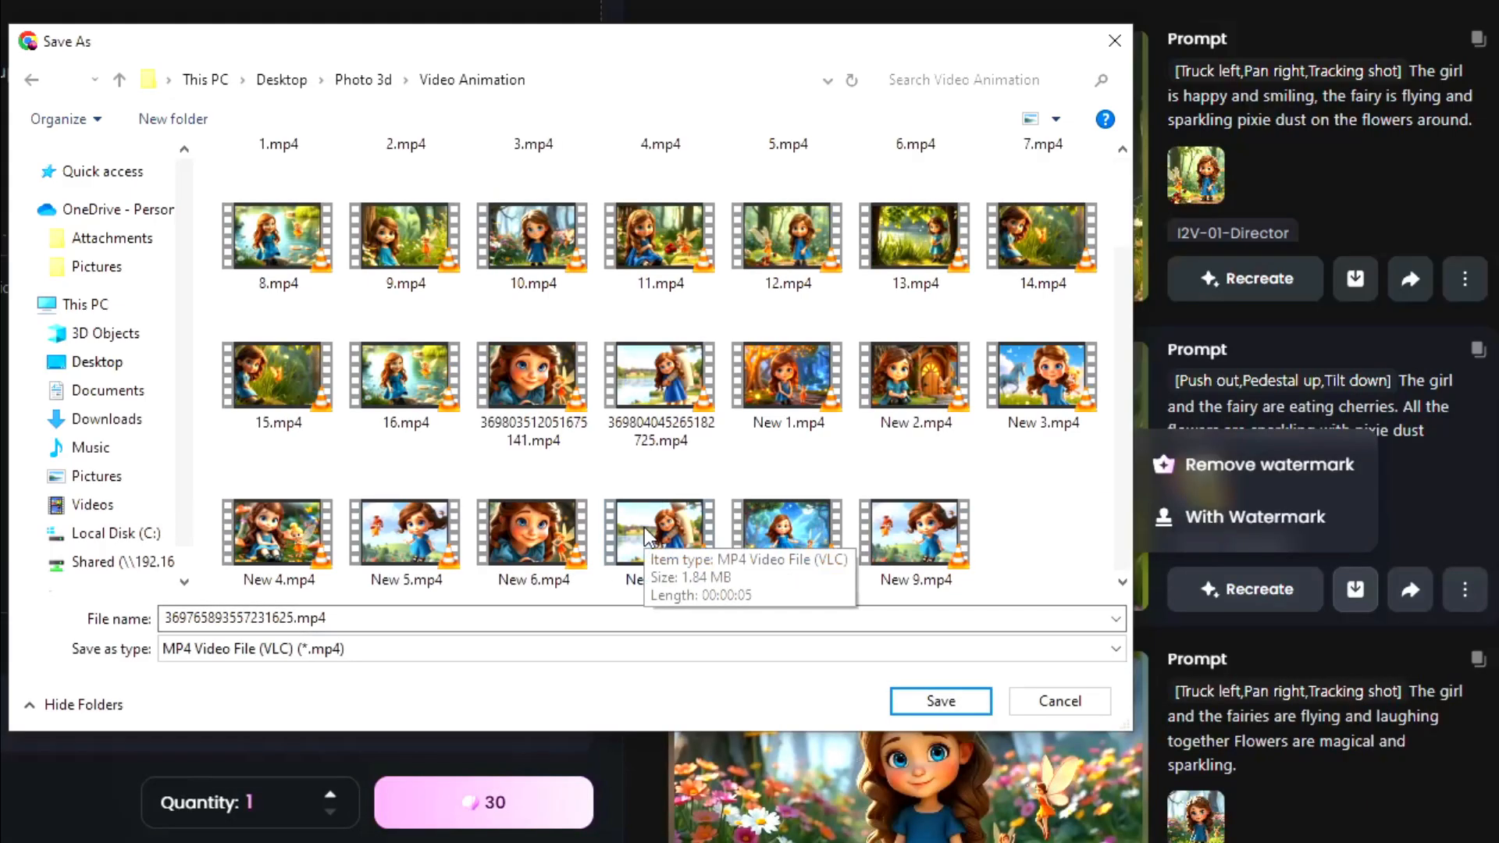
{"action": "double_click", "coordinate": [359, 617]}
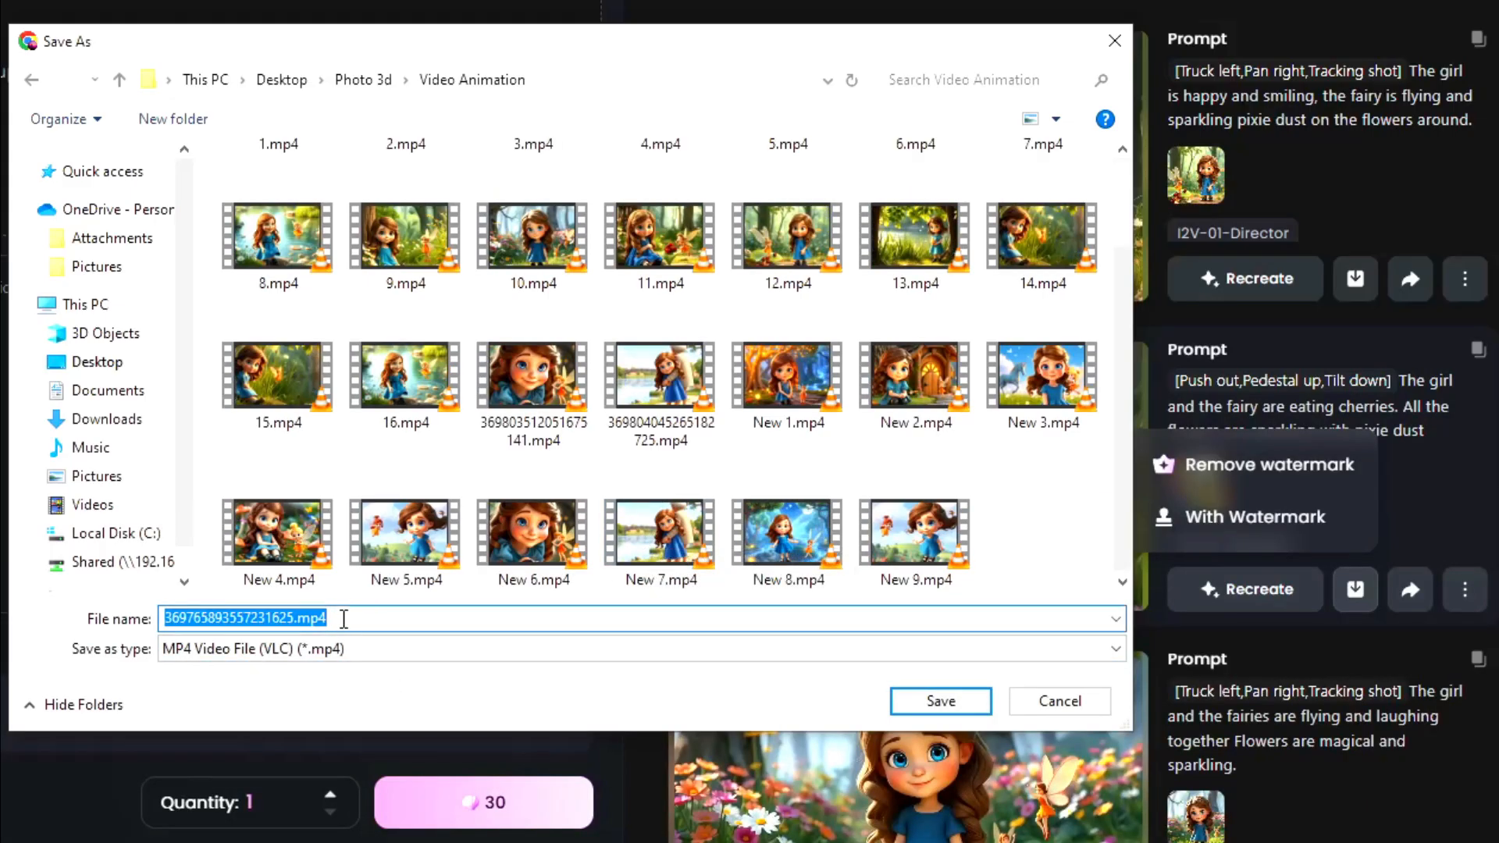
{"action": "key", "text": "BackSpace"}
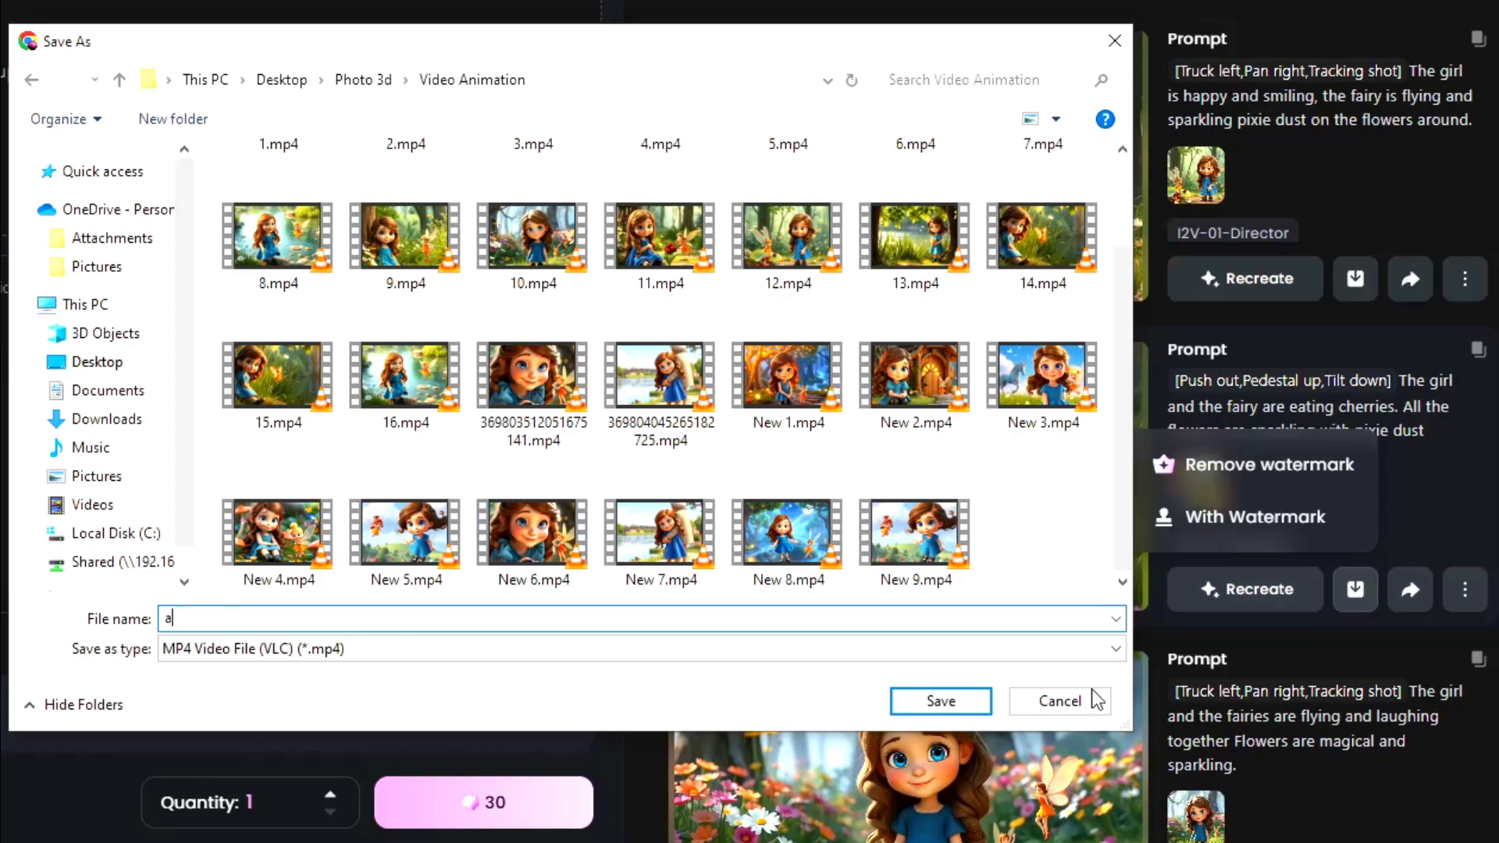
{"action": "left_click", "coordinate": [940, 701]}
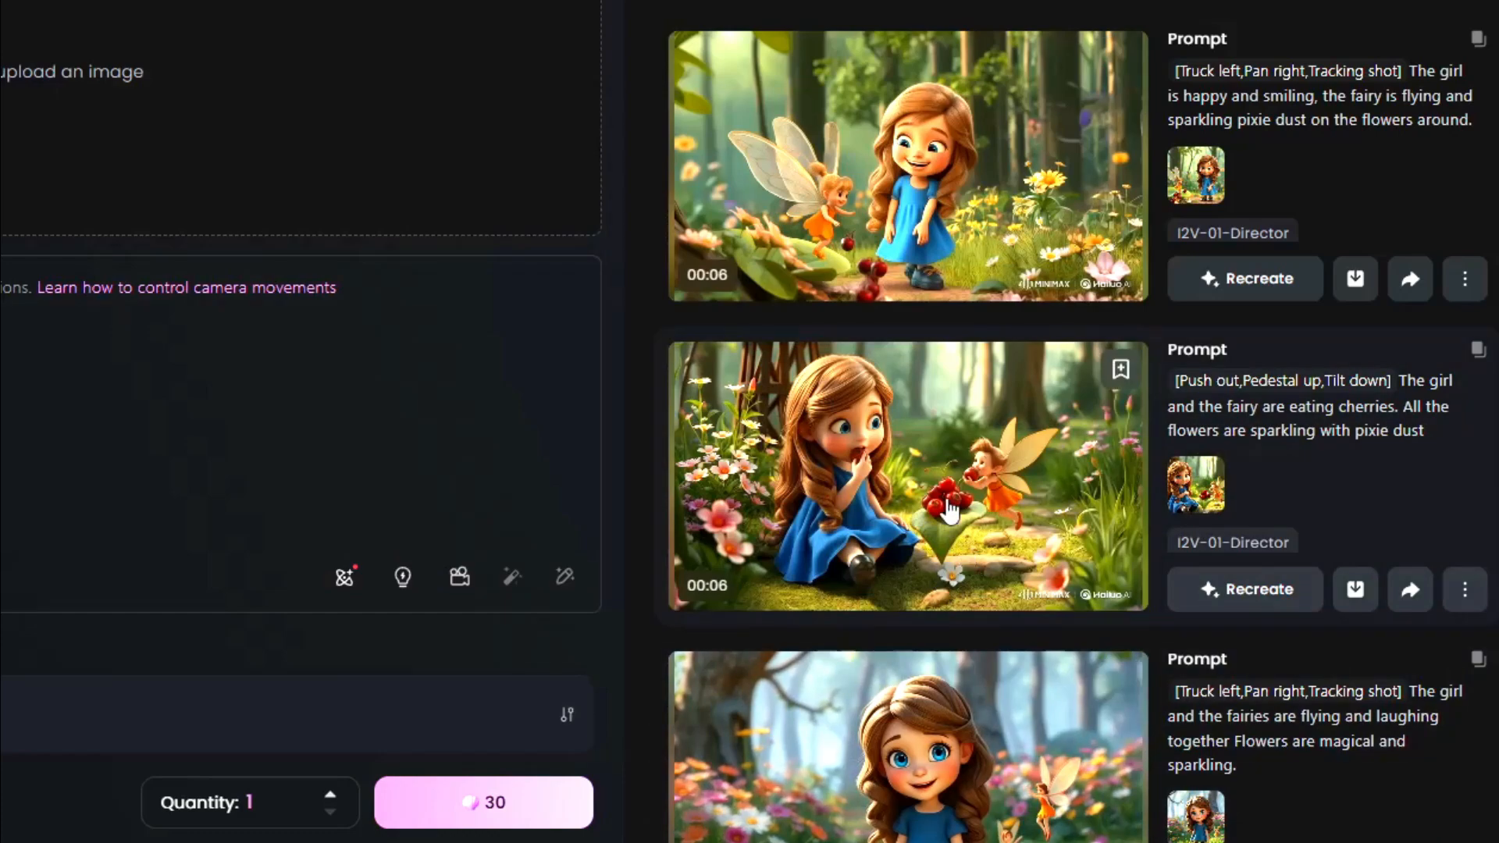
{"action": "scroll", "coordinate": [962, 228], "scroll_direction": "up", "scroll_amount": 3}
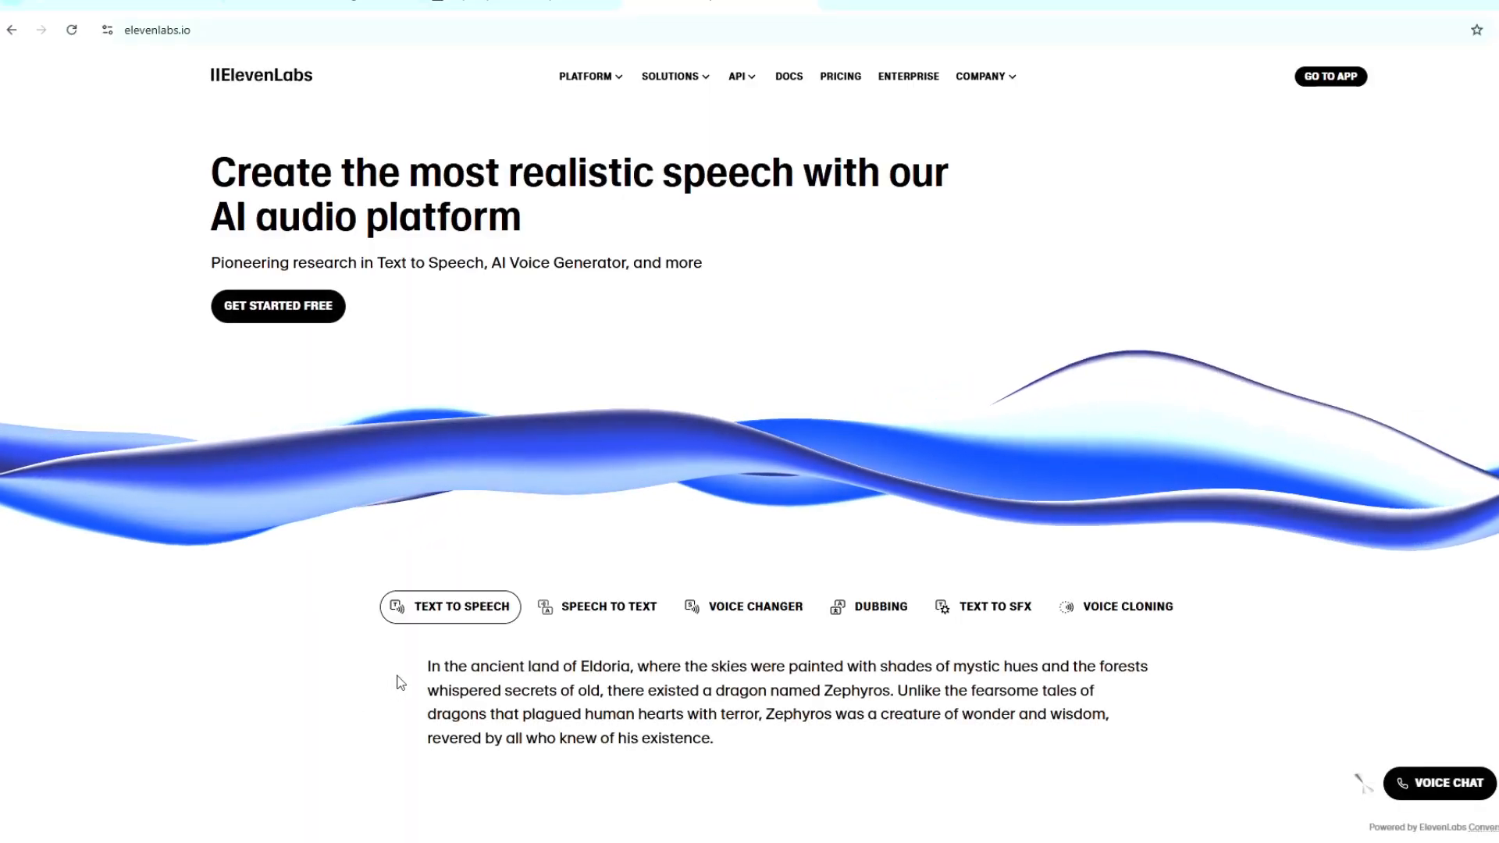
Switch to the ElevenLabs website, enter its app and open the list of voices
{"action": "scroll", "coordinate": [401, 673], "scroll_direction": "down", "scroll_amount": 3}
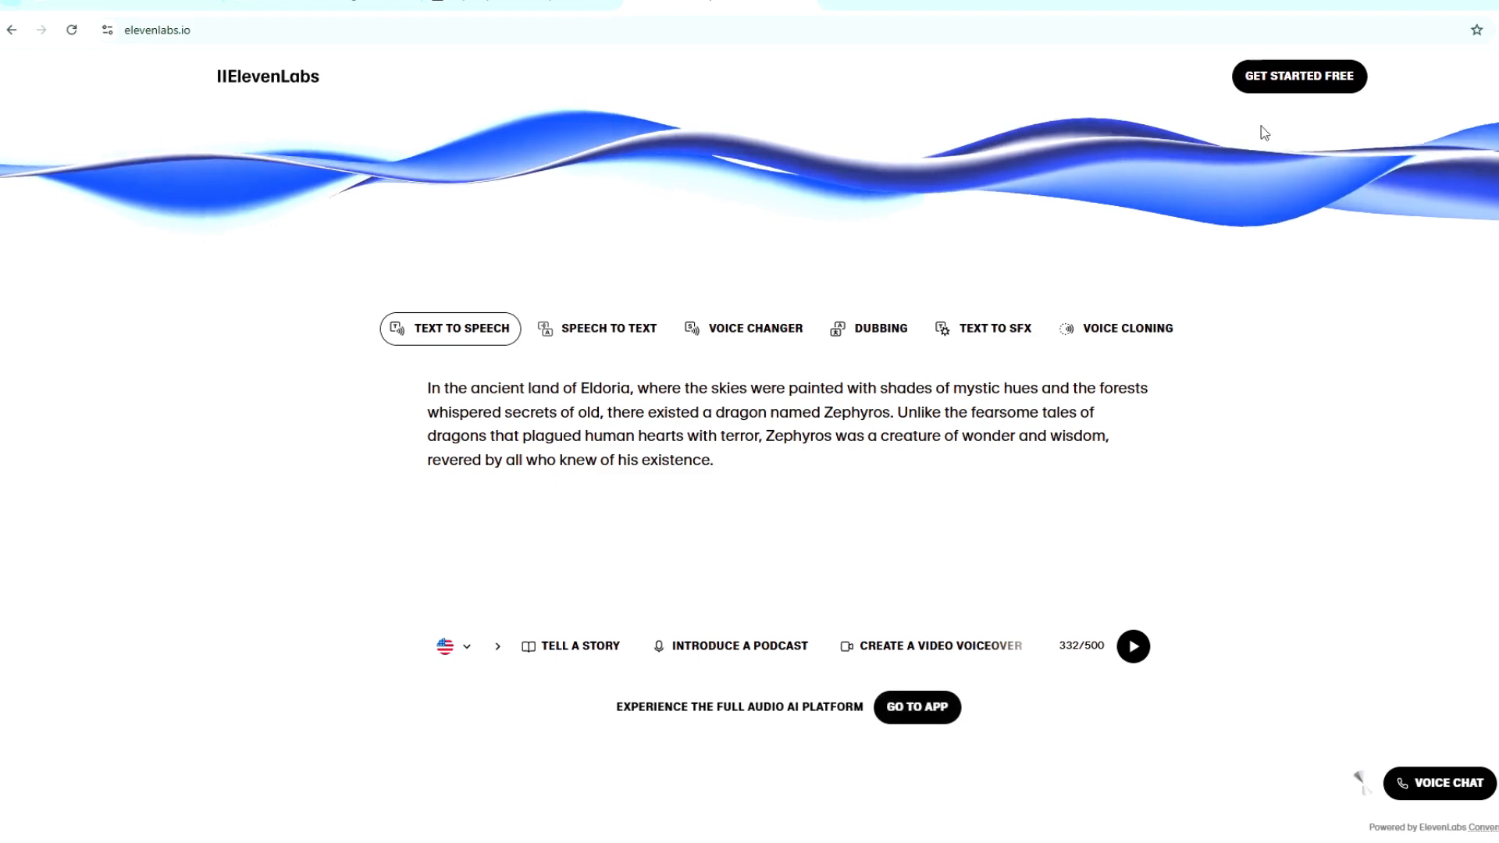
{"action": "left_click", "coordinate": [1286, 91]}
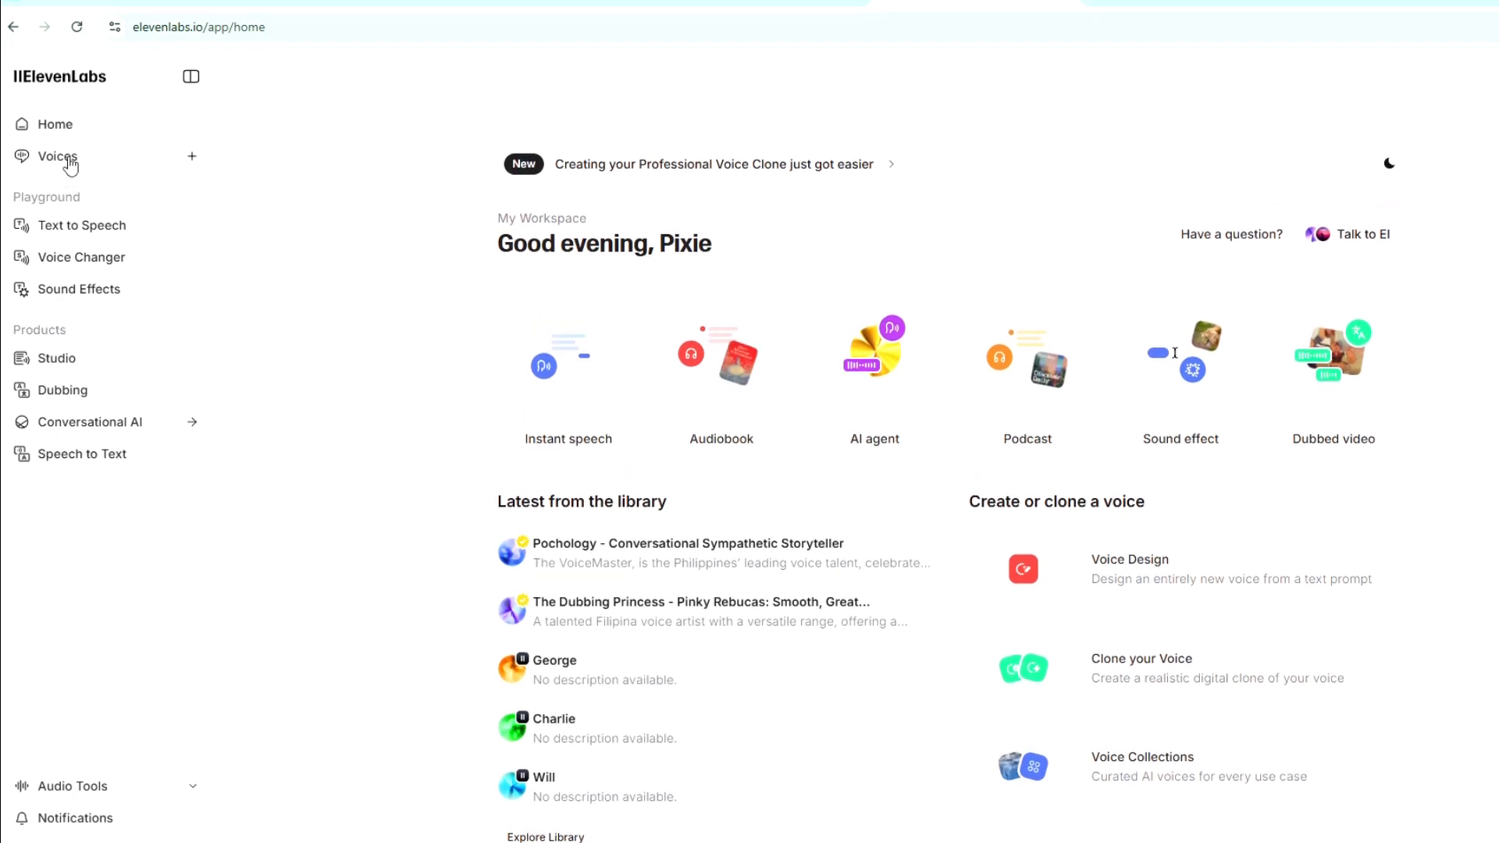
{"action": "left_click", "coordinate": [100, 164]}
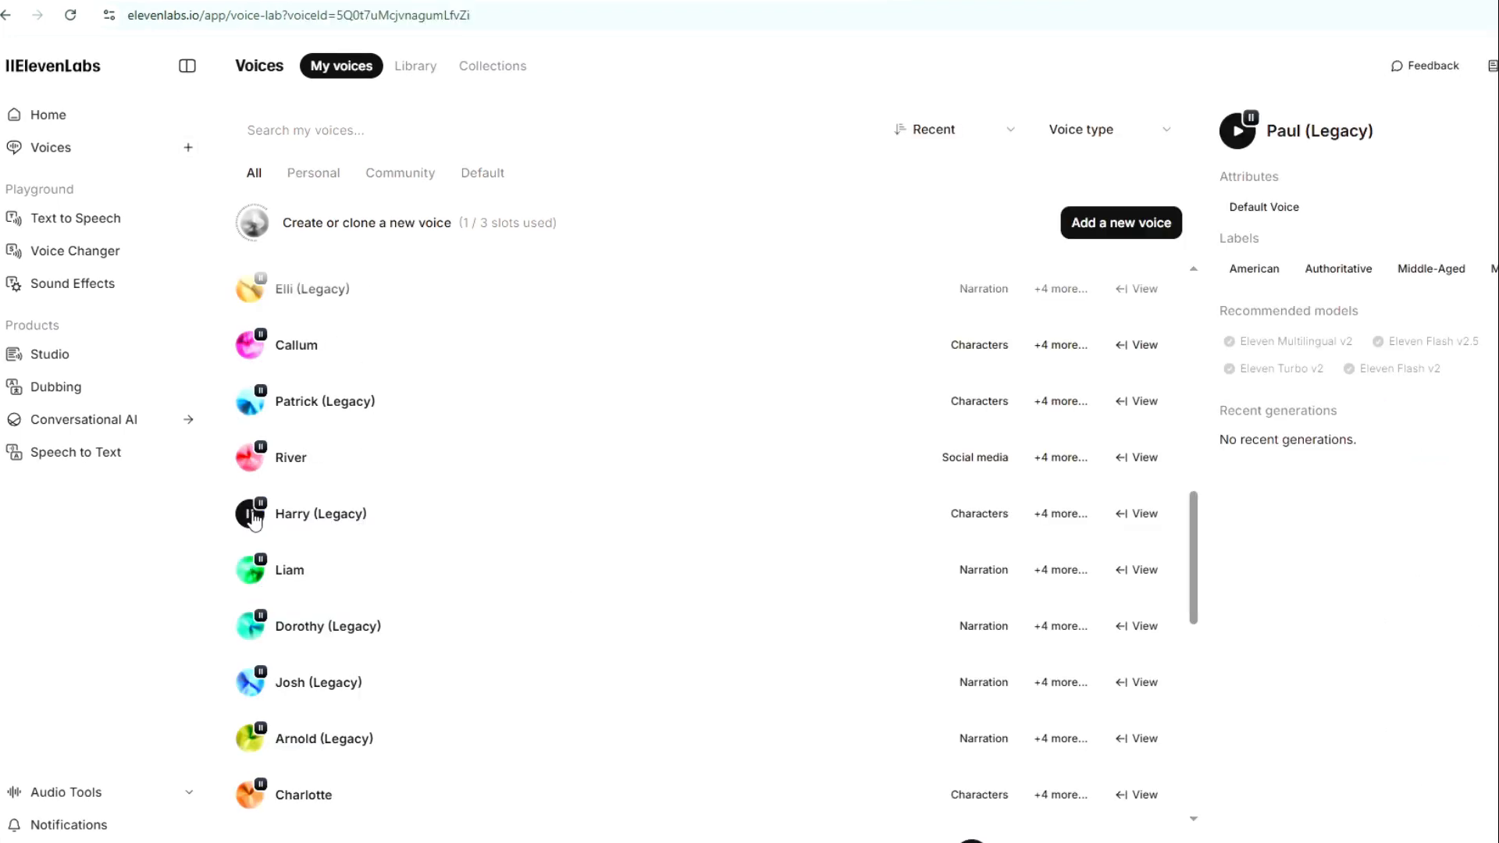
Listen to sample voices in the personal voice list and open the details of the Matilda voice
{"action": "scroll", "coordinate": [253, 522], "scroll_direction": "down", "scroll_amount": 5}
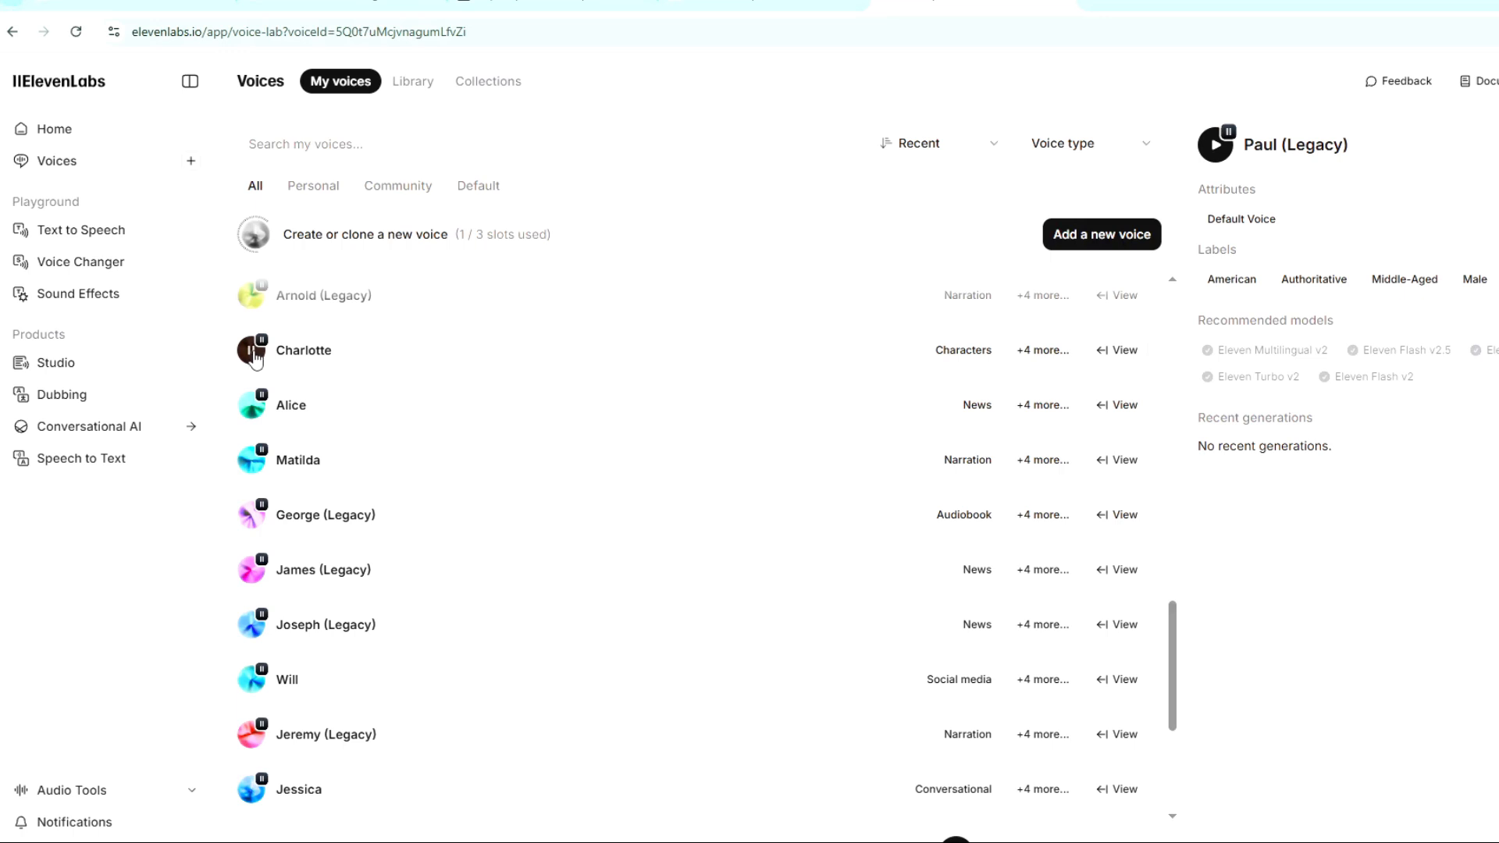
{"action": "scroll", "coordinate": [251, 792], "scroll_direction": "down", "scroll_amount": 6}
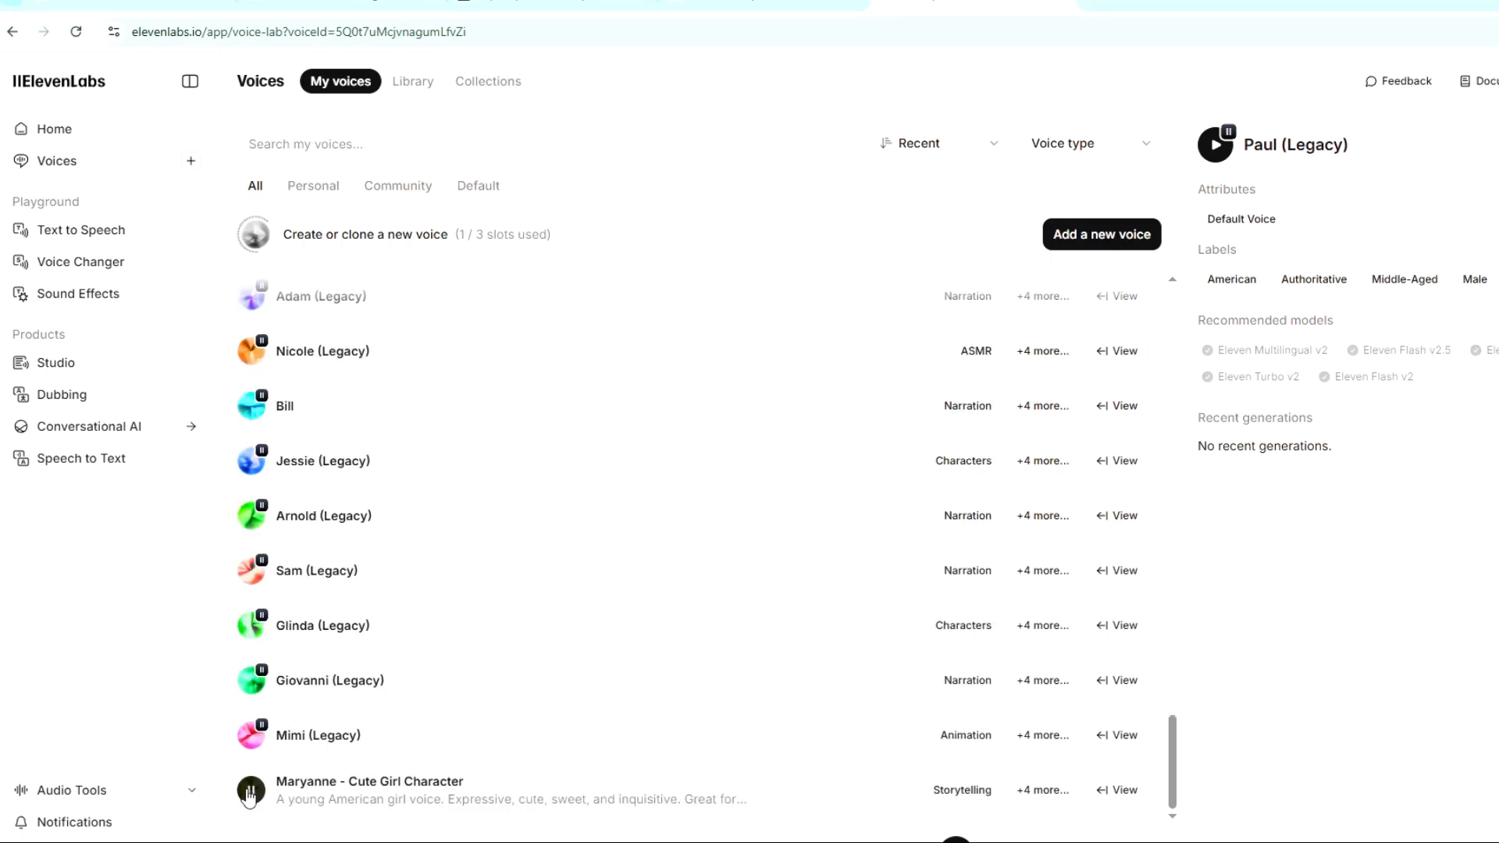
{"action": "scroll", "coordinate": [250, 648], "scroll_direction": "up", "scroll_amount": 5}
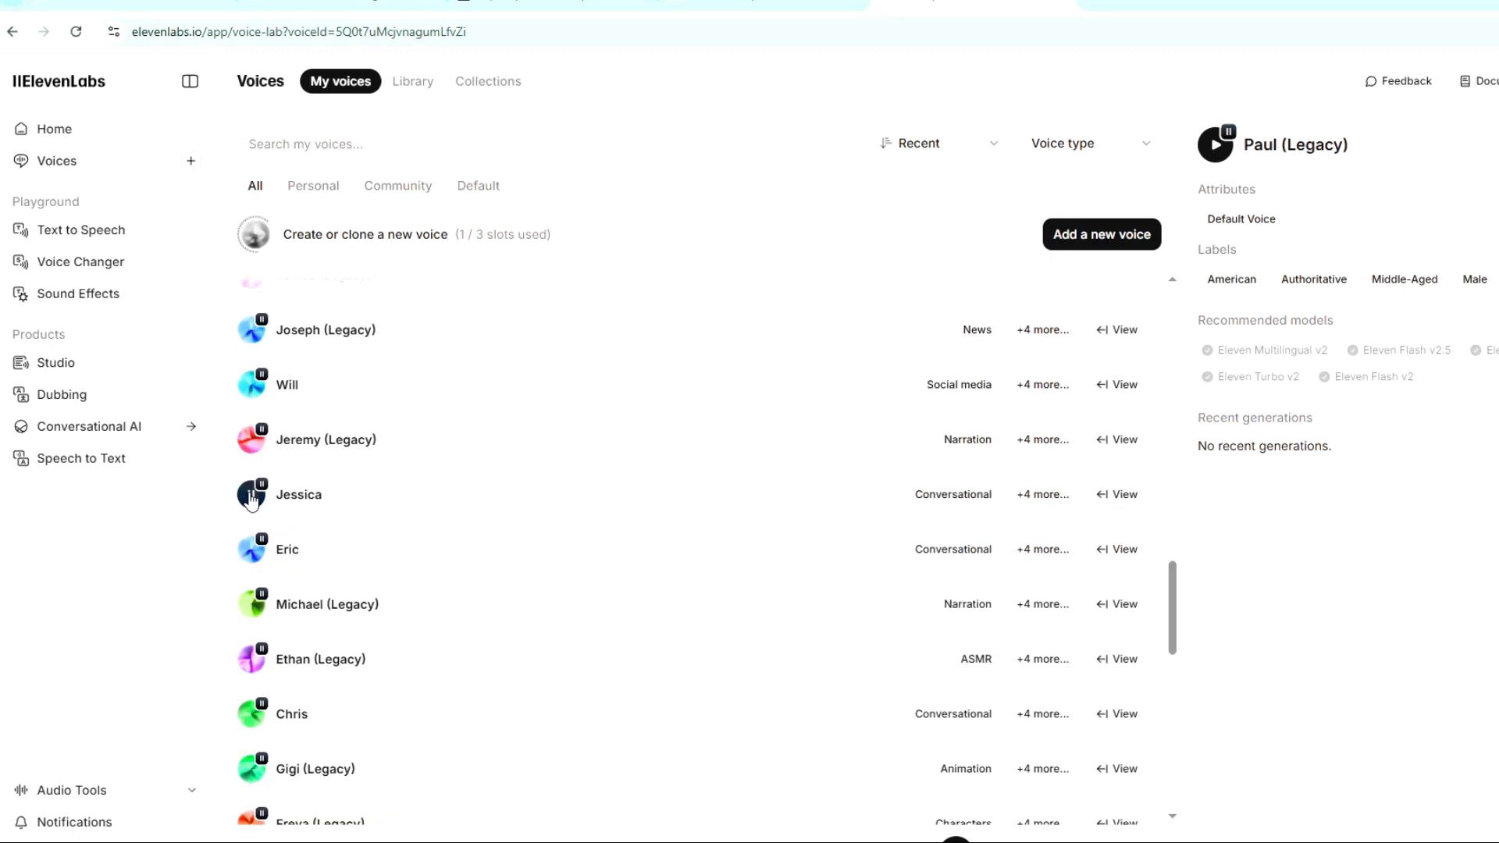
{"action": "scroll", "coordinate": [250, 500], "scroll_direction": "up", "scroll_amount": 4}
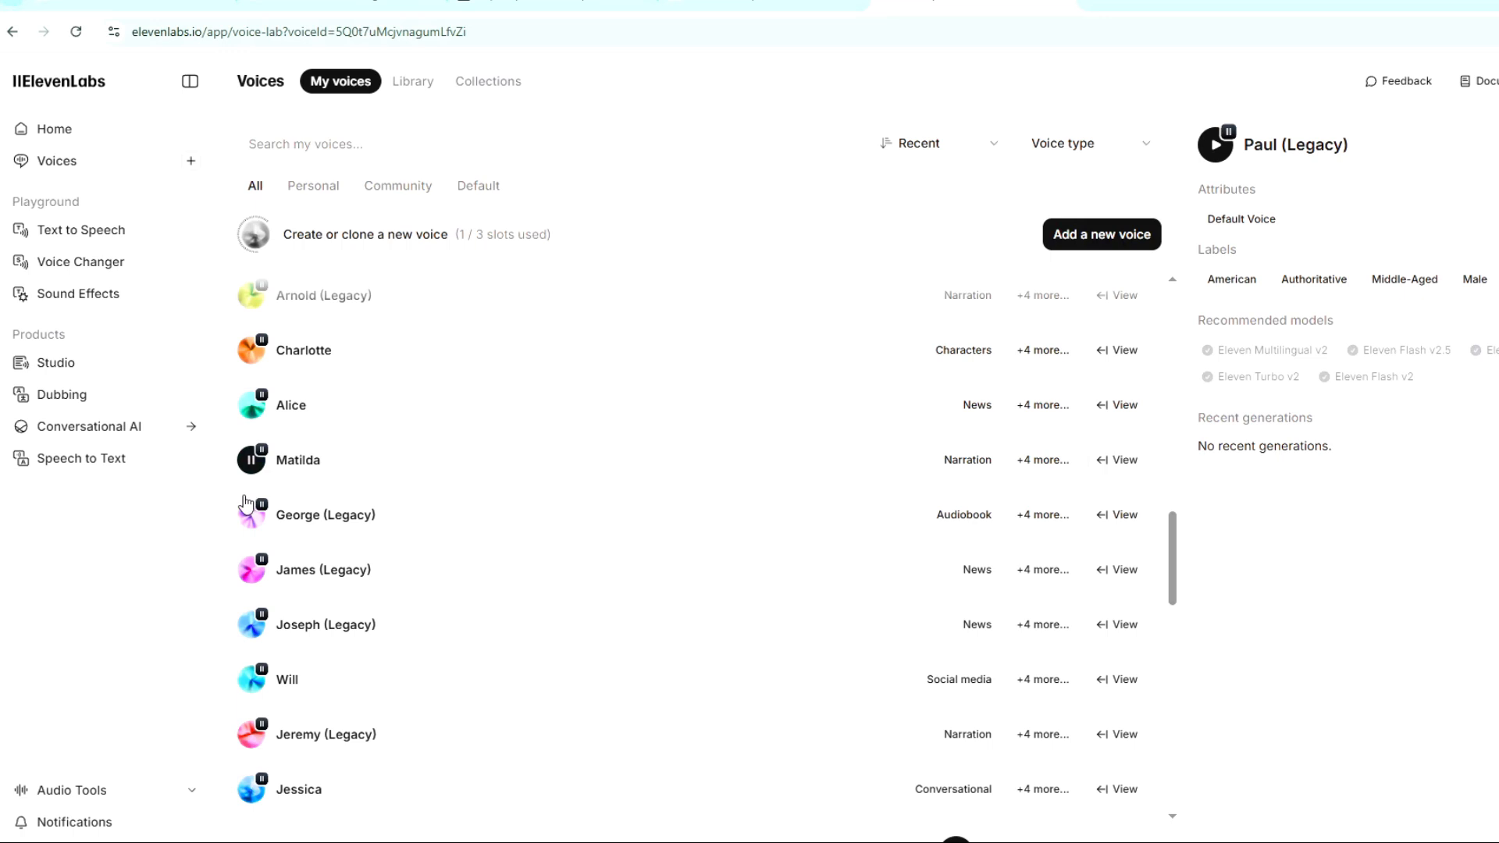
{"action": "left_click", "coordinate": [1046, 468]}
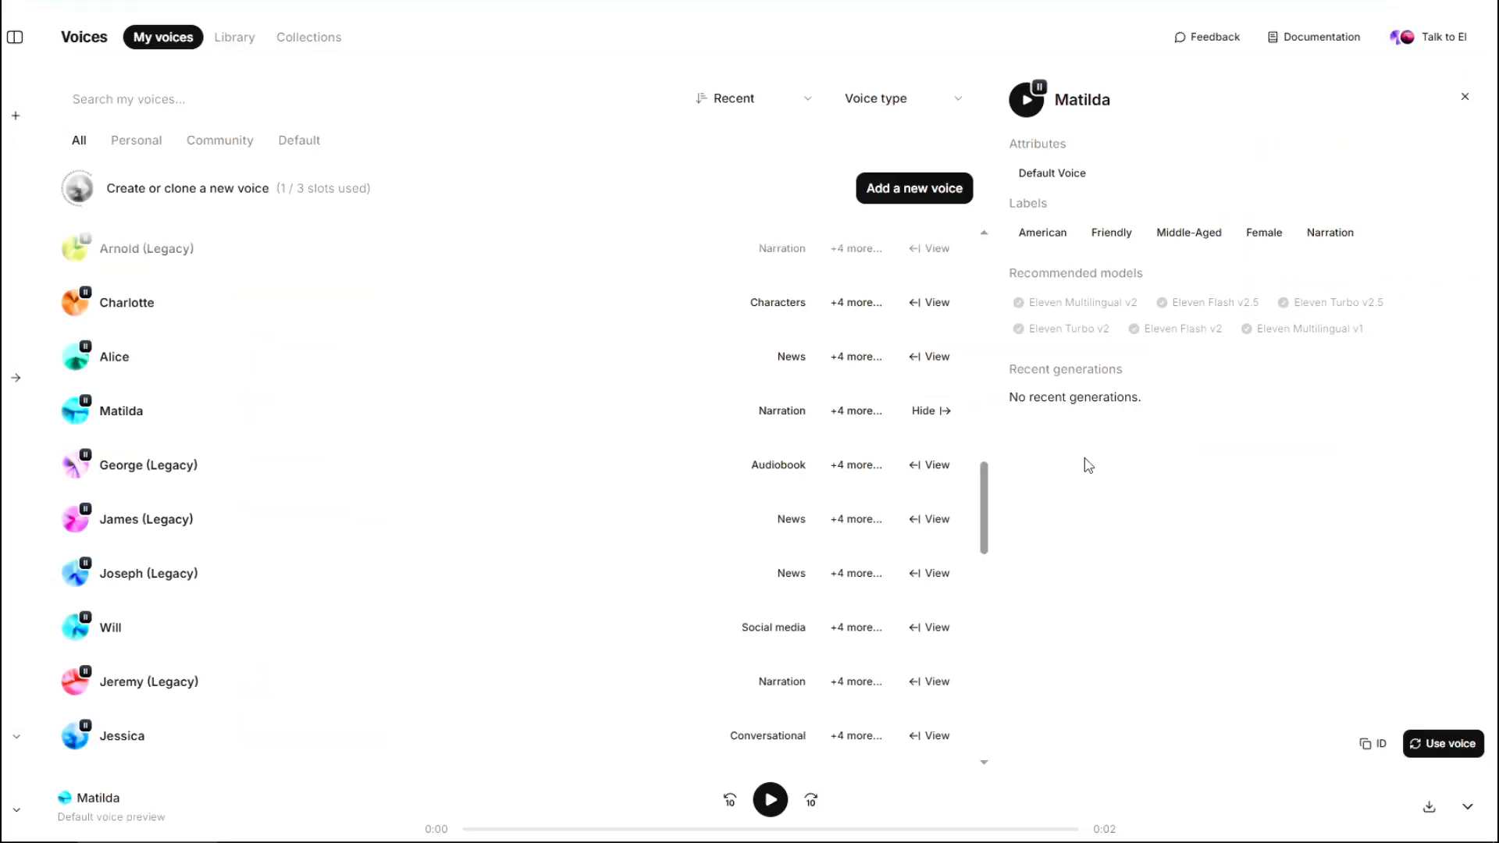
Use Matilda in Text to Speech with the full fairy story copied from the Google Docs document, and generate the speech
{"action": "left_click", "coordinate": [1450, 747]}
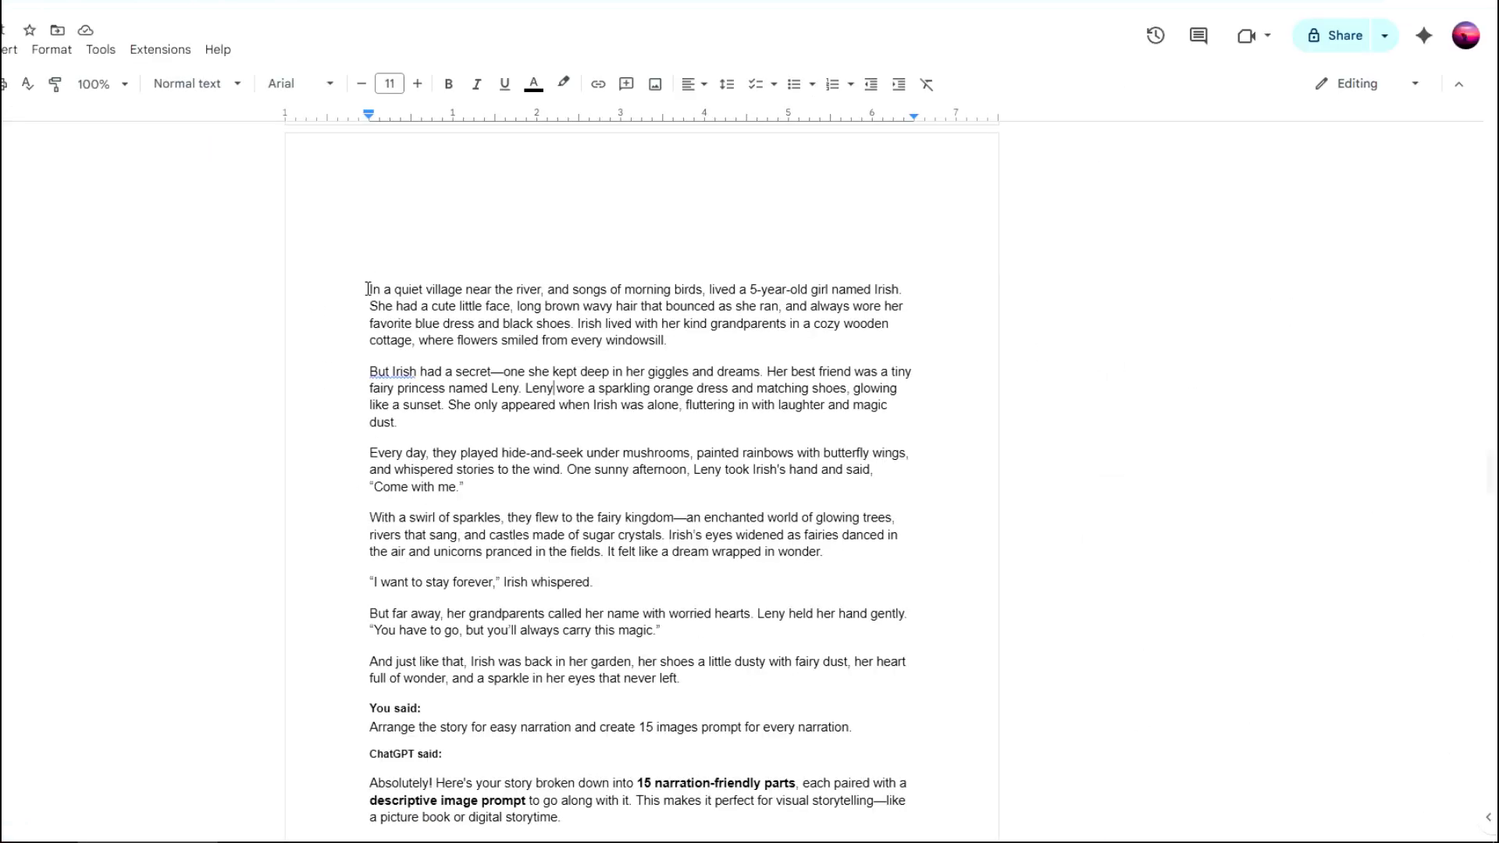
{"action": "left_click_drag", "start_coordinate": [369, 288], "coordinate": [713, 690]}
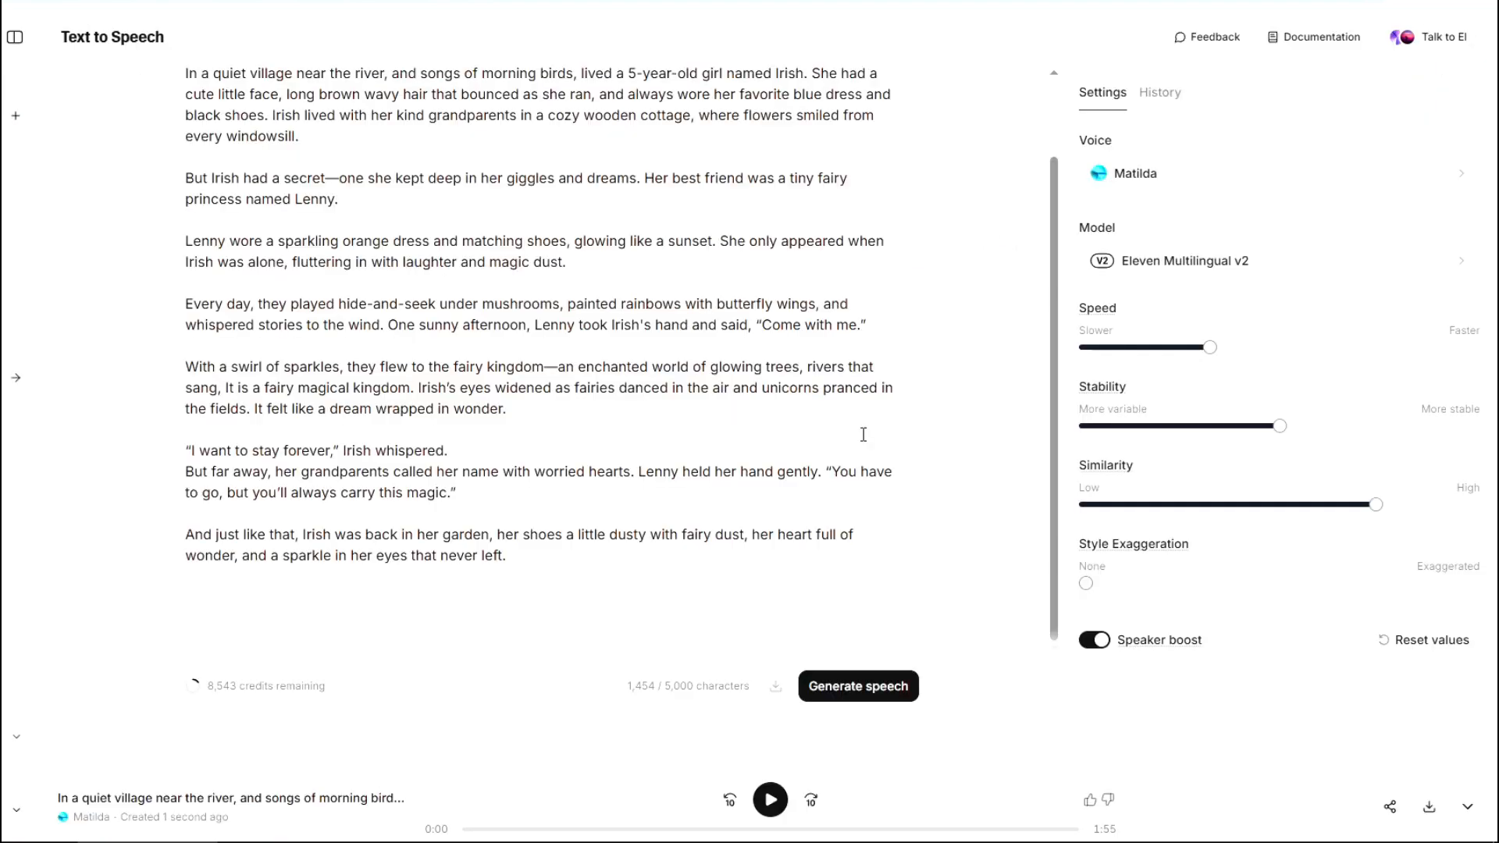
{"action": "left_click", "coordinate": [843, 690]}
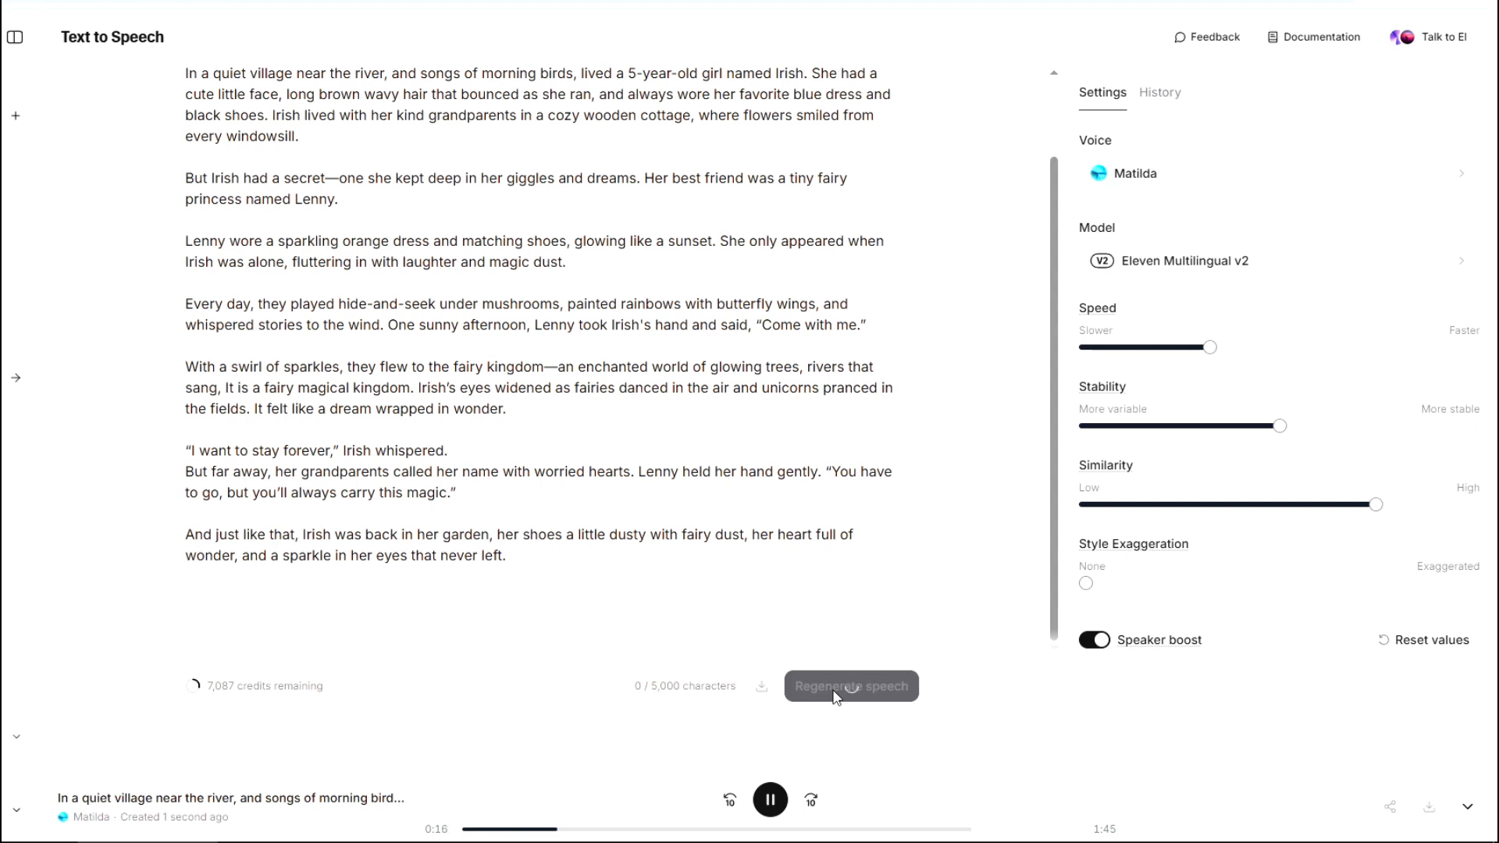
Download the generated narration as an MP3 into the Speech folder inside Photo 3d
{"action": "left_click", "coordinate": [762, 690]}
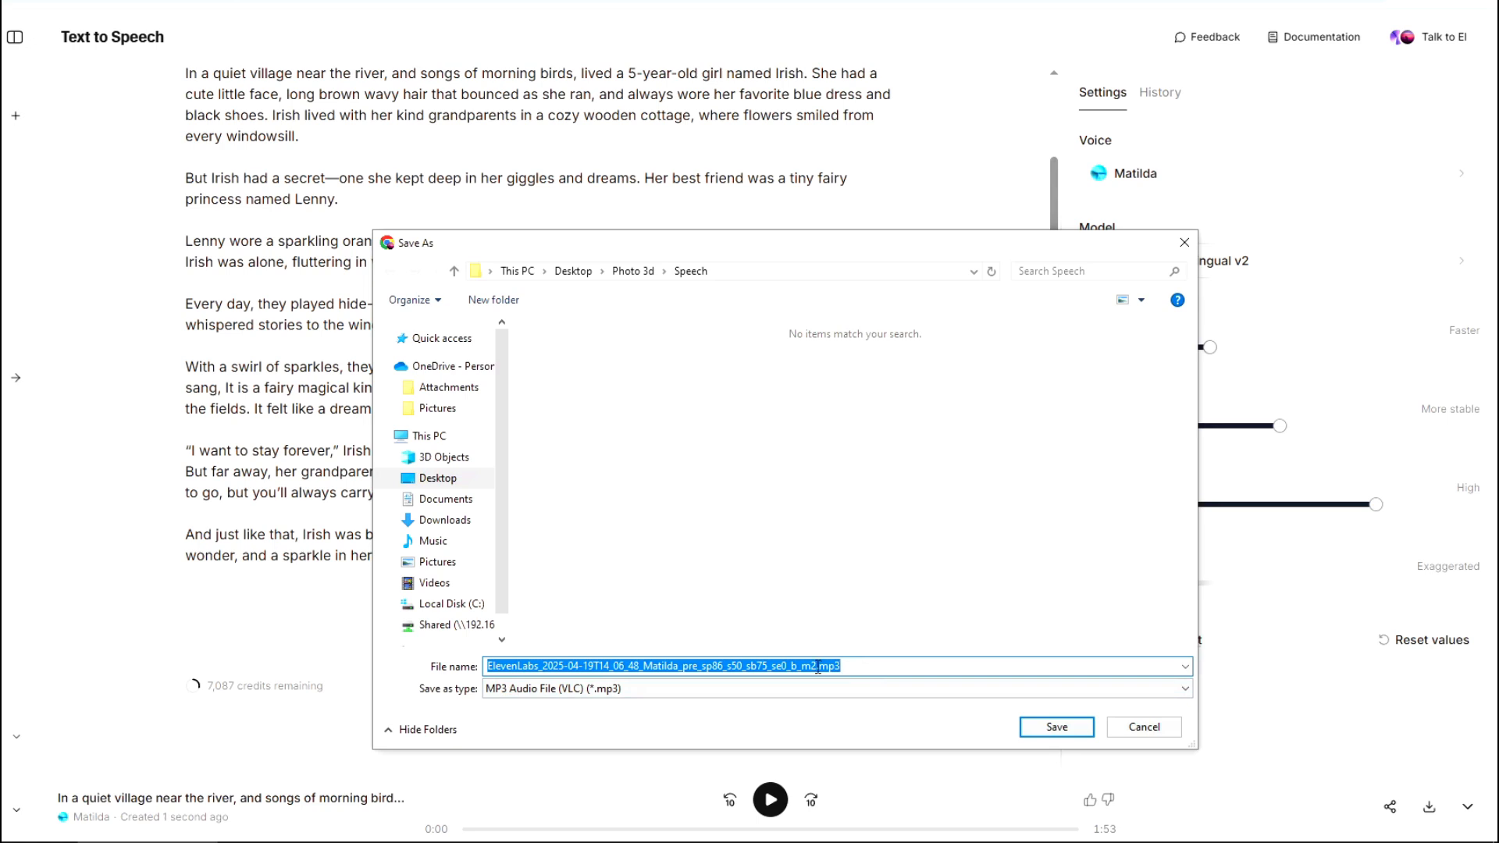
{"action": "left_click", "coordinate": [632, 273]}
{"action": "left_click", "coordinate": [679, 401]}
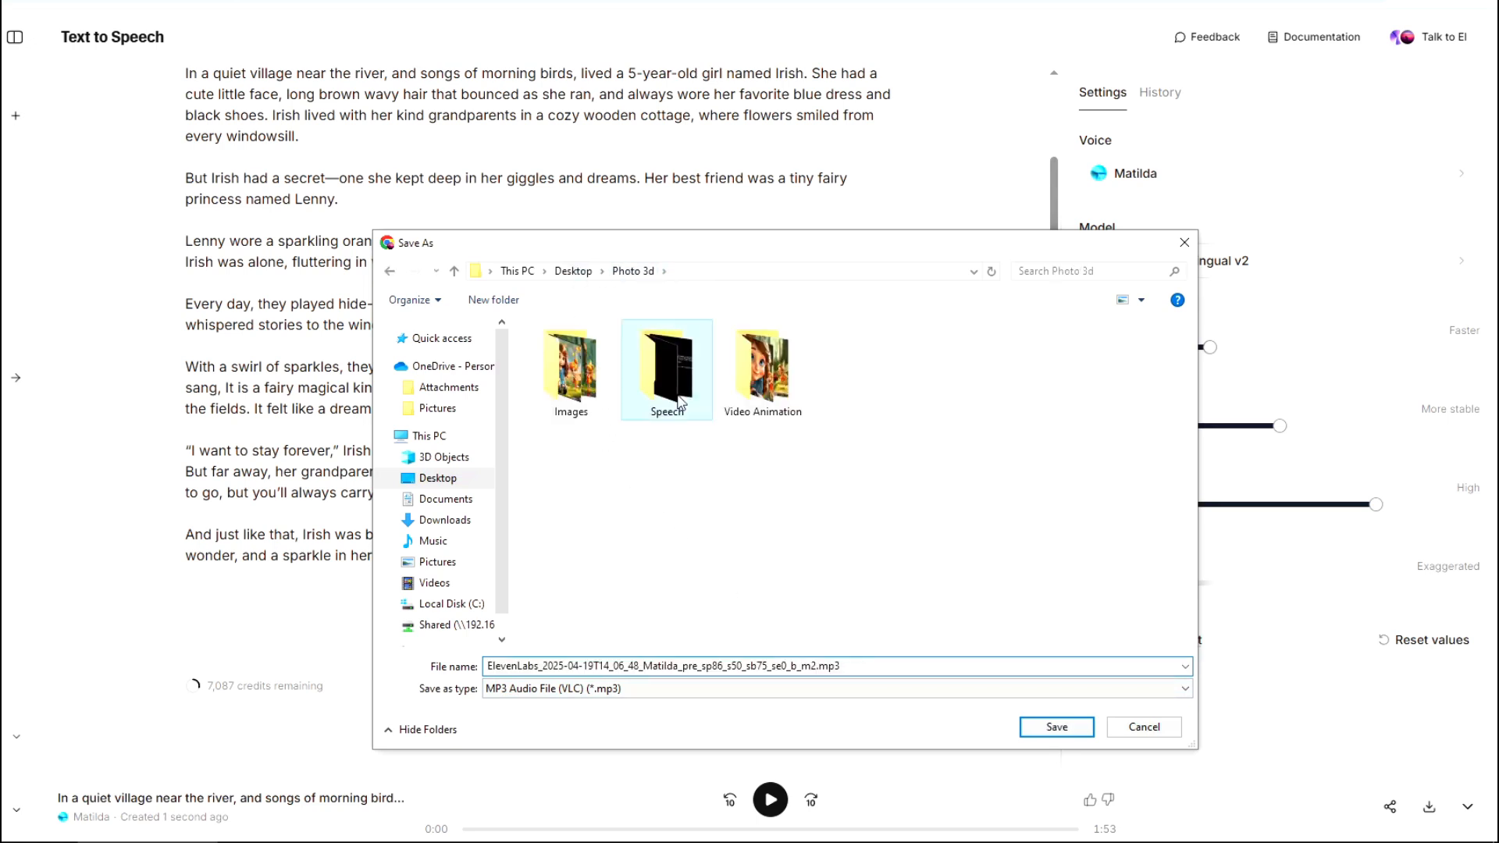
{"action": "double_click", "coordinate": [679, 401]}
{"action": "left_click", "coordinate": [1053, 727]}
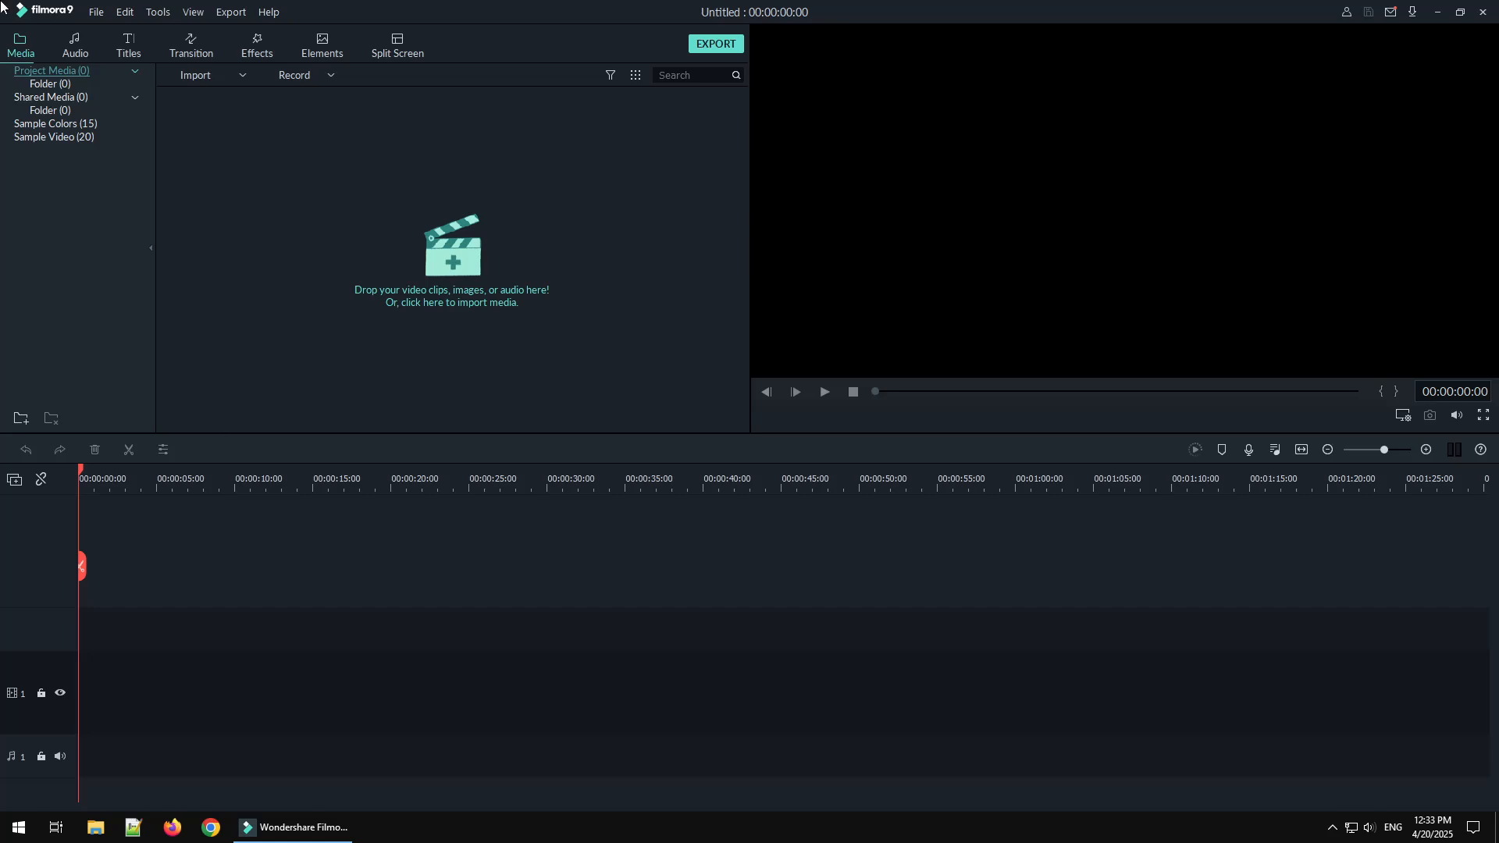
Switch to Filmora9 and import 1.mp4 through 25.mp4 from Photo 3d's Video Animation folder
{"action": "left_click", "coordinate": [184, 75]}
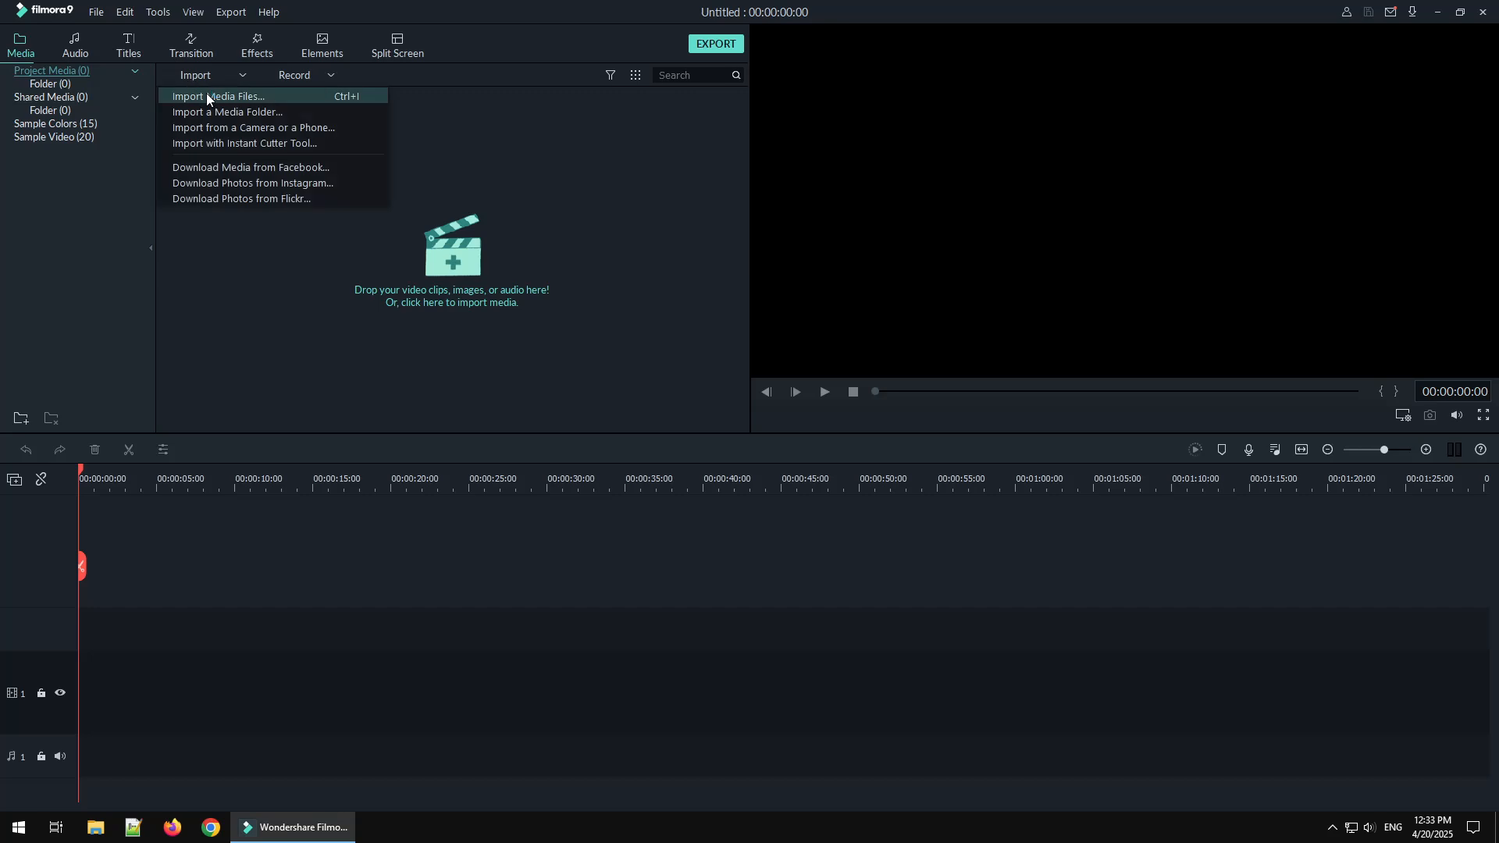
{"action": "left_click", "coordinate": [206, 94]}
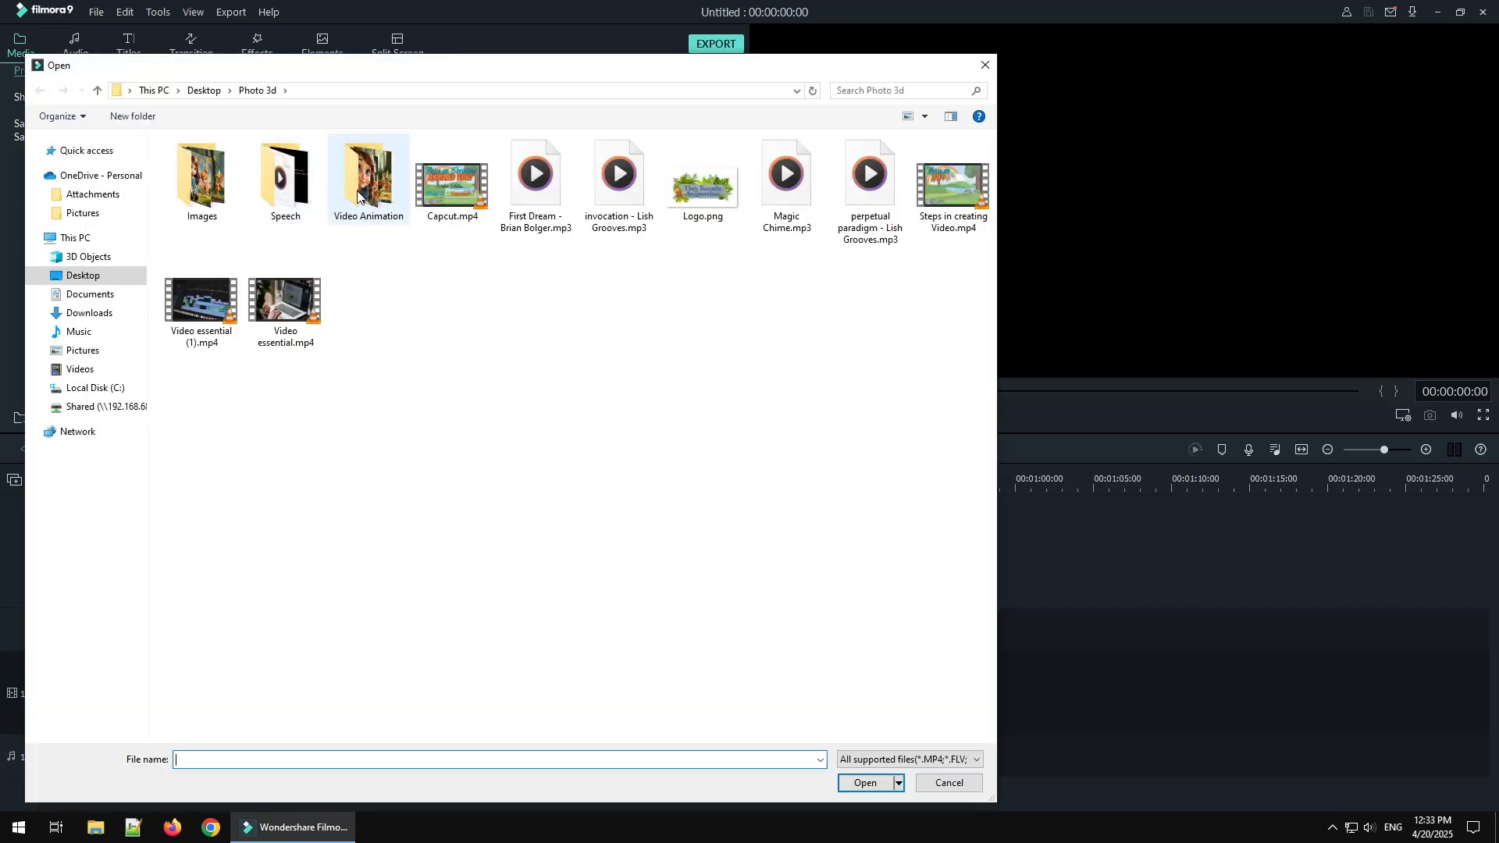
{"action": "double_click", "coordinate": [363, 191]}
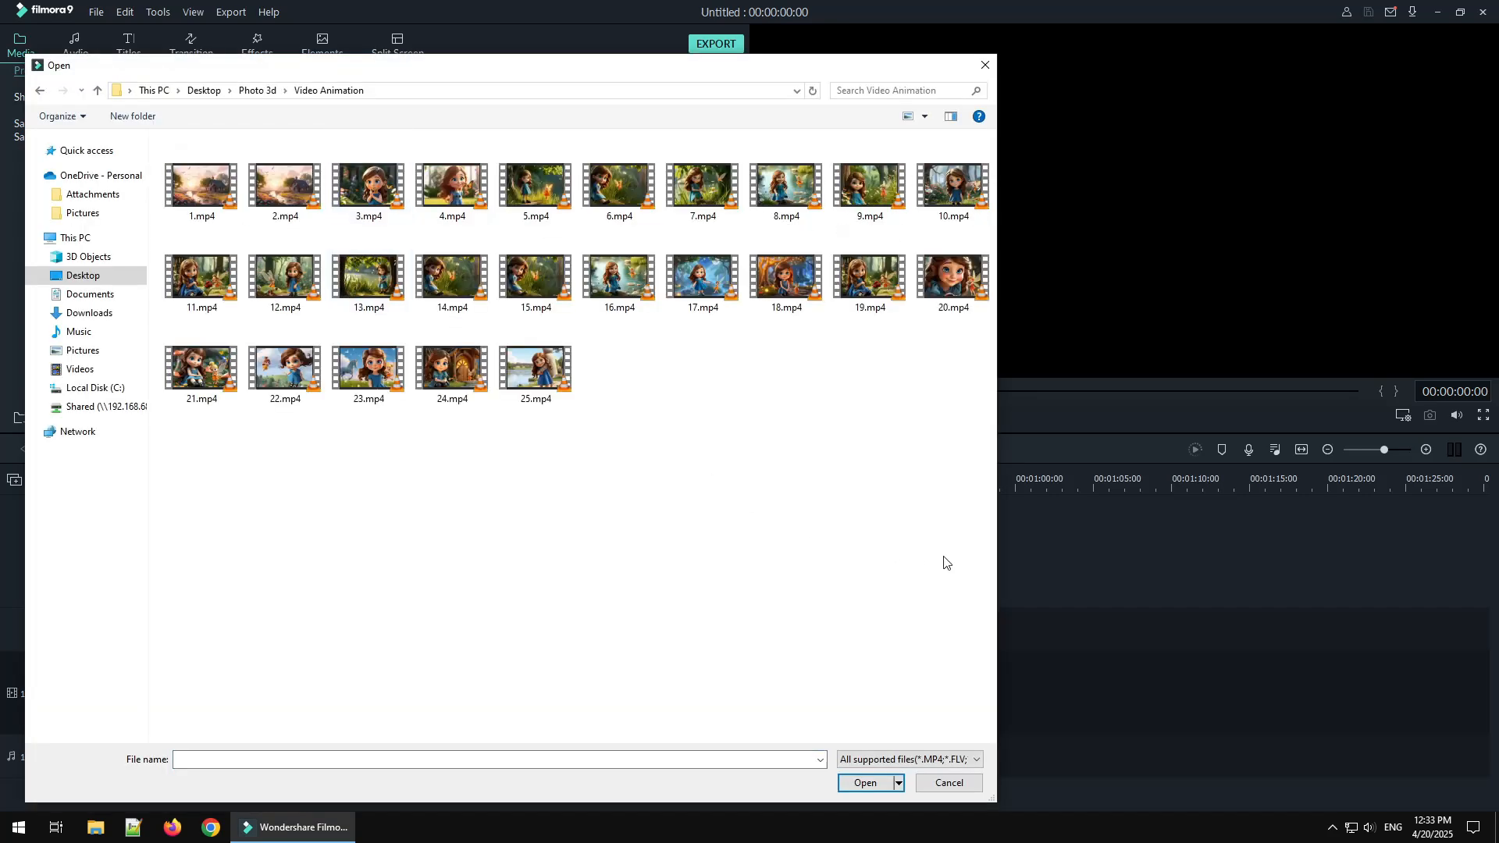
{"action": "left_click_drag", "start_coordinate": [943, 555], "coordinate": [209, 184]}
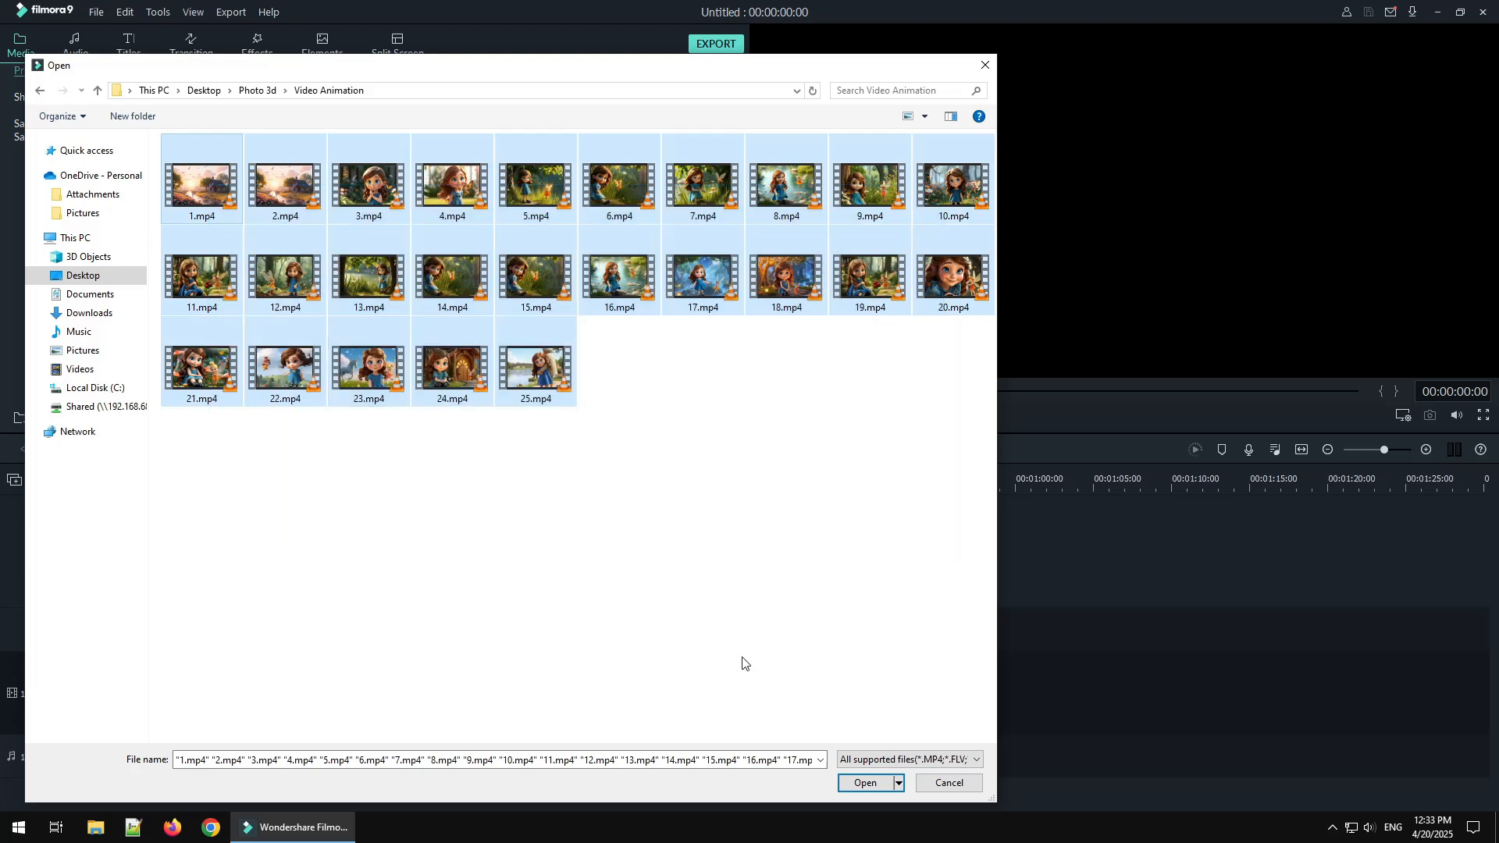
{"action": "left_click", "coordinate": [861, 782]}
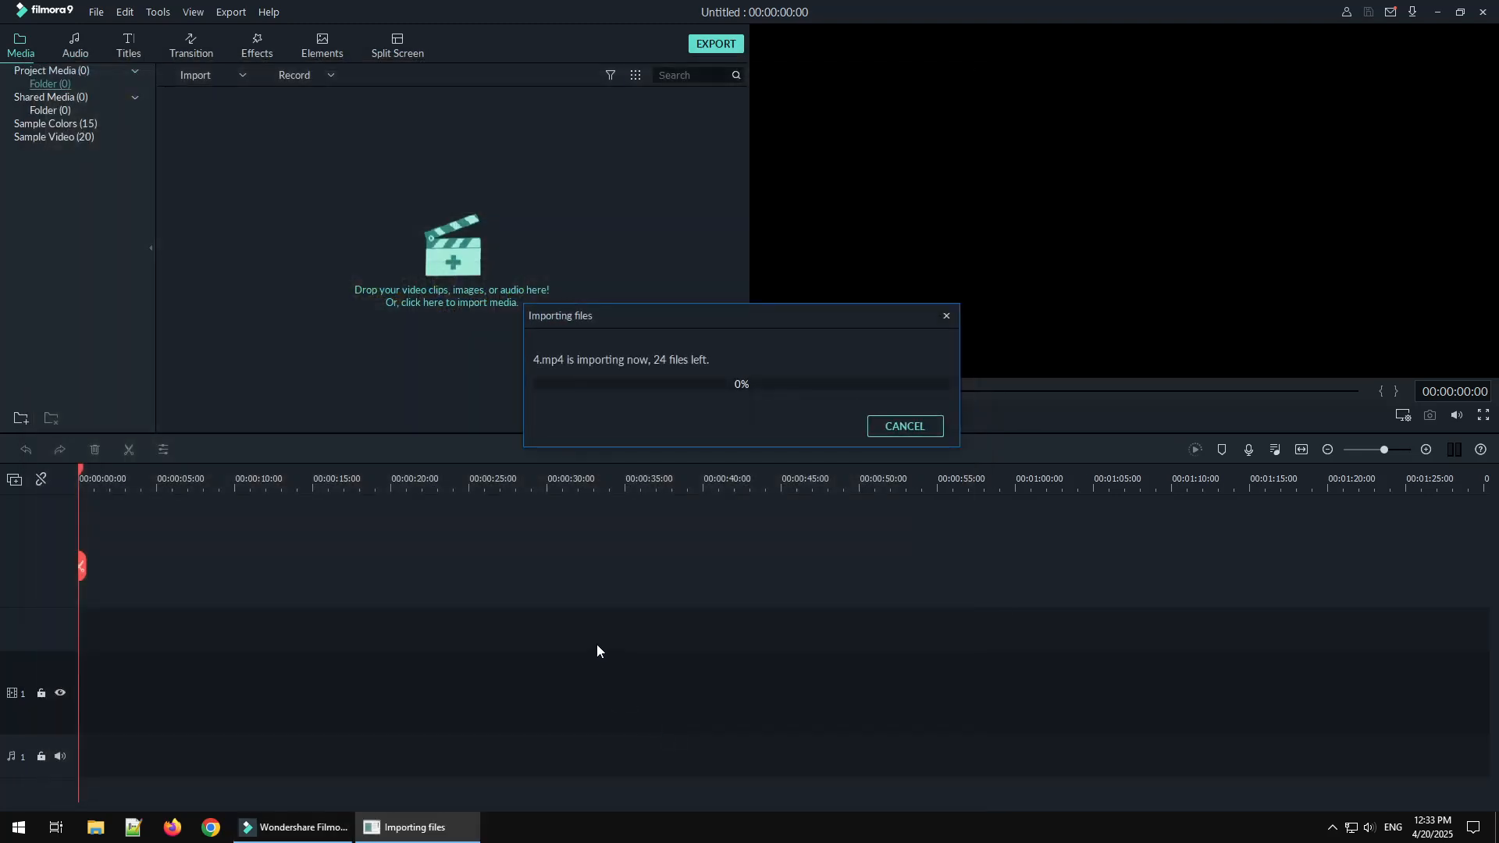
Place all imported clips in numerical order on video track 1 and move the playhead to 00:00:41:12
{"action": "left_click_drag", "start_coordinate": [197, 153], "coordinate": [45, 751]}
{"action": "left_click", "coordinate": [846, 449]}
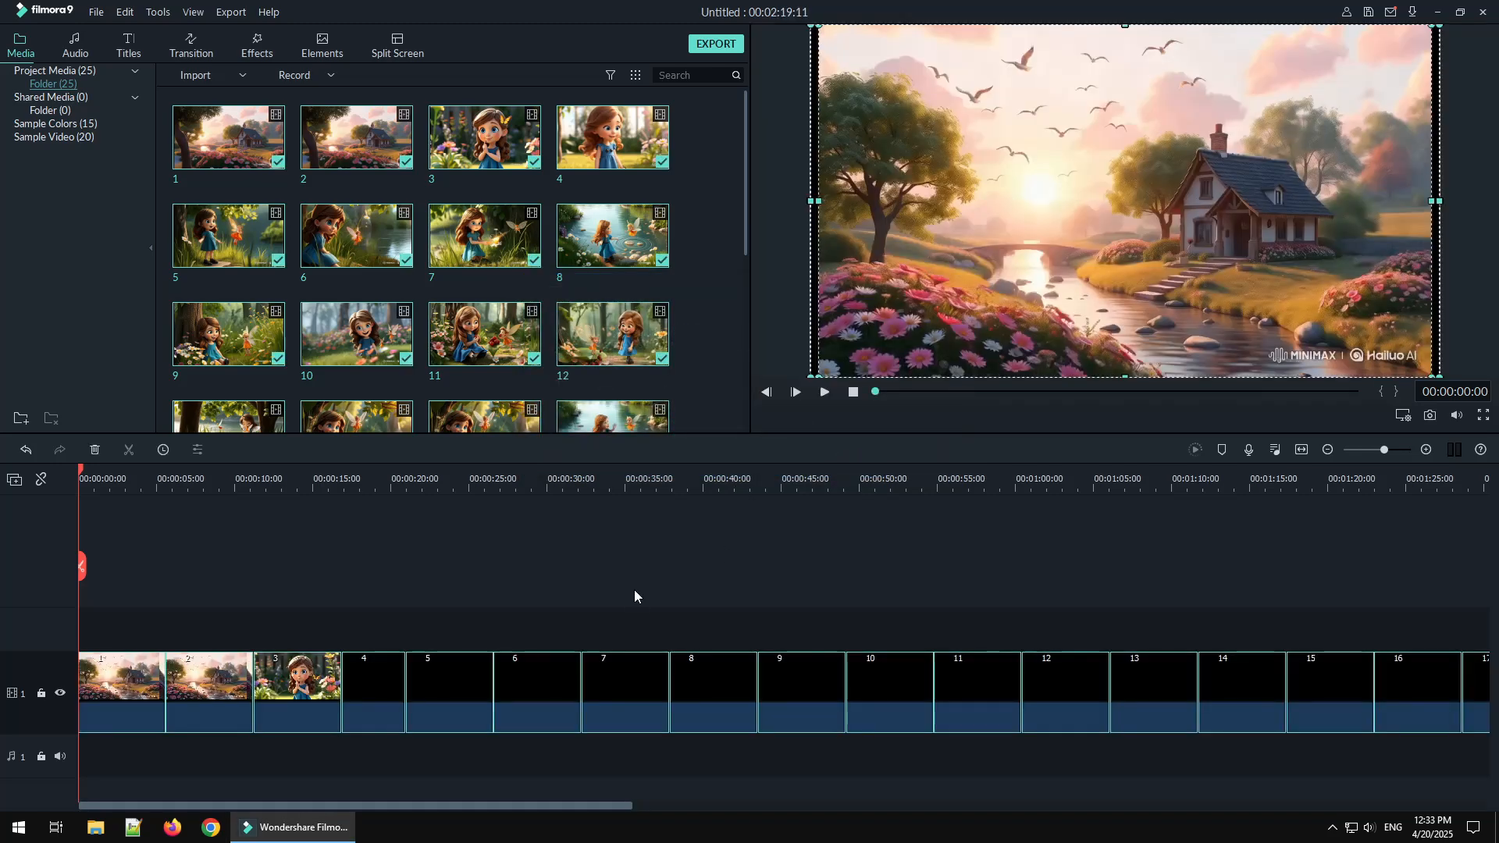
{"action": "left_click", "coordinate": [723, 480]}
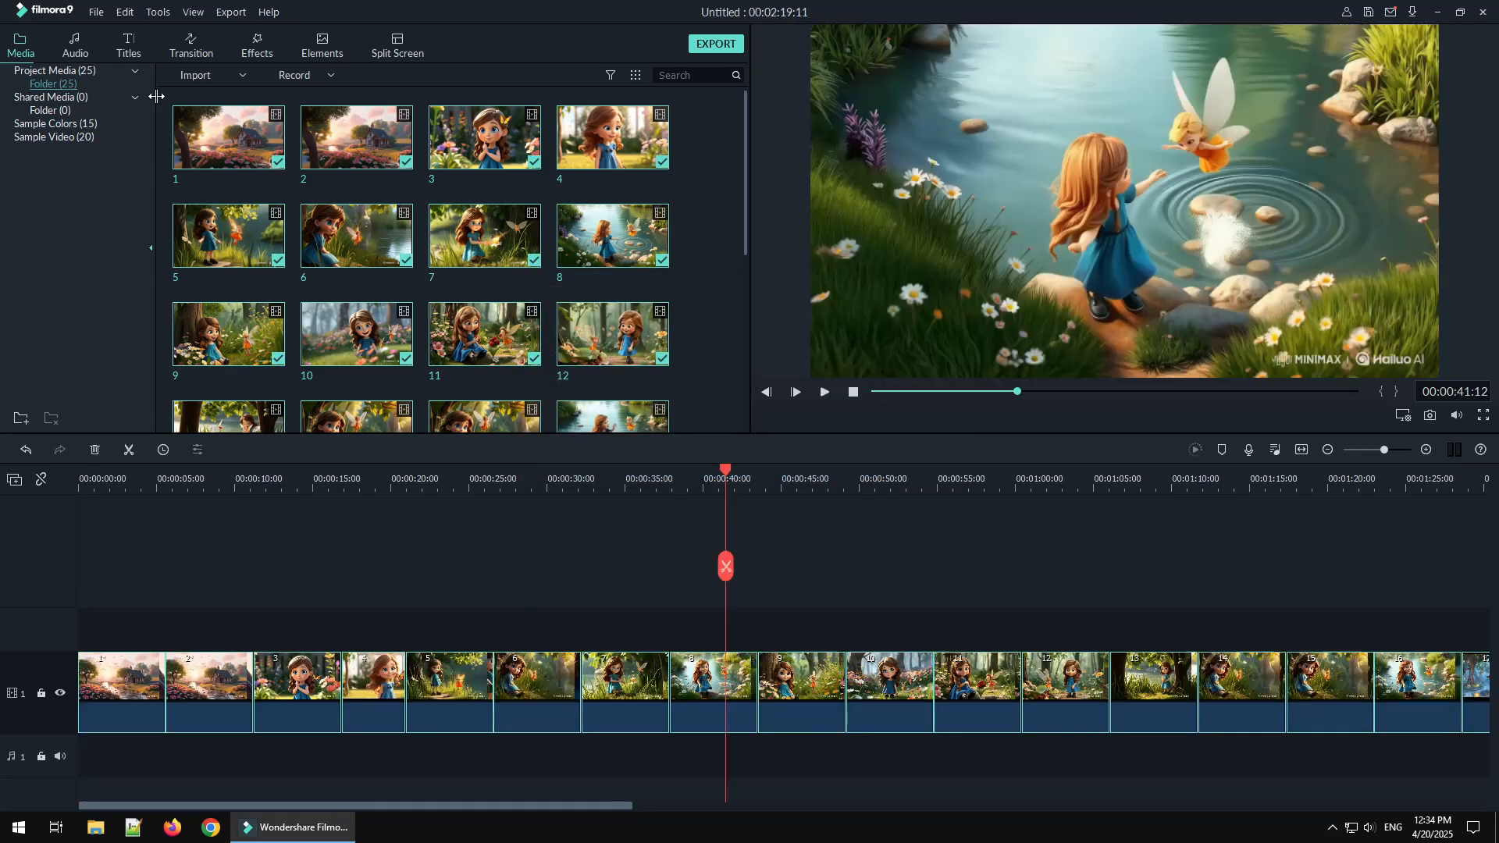
Import the ElevenLabs narration from the Speech folder and place it on audio track 1, starting at the second clip
{"action": "left_click", "coordinate": [209, 75]}
{"action": "left_click", "coordinate": [221, 89]}
{"action": "double_click", "coordinate": [183, 202]}
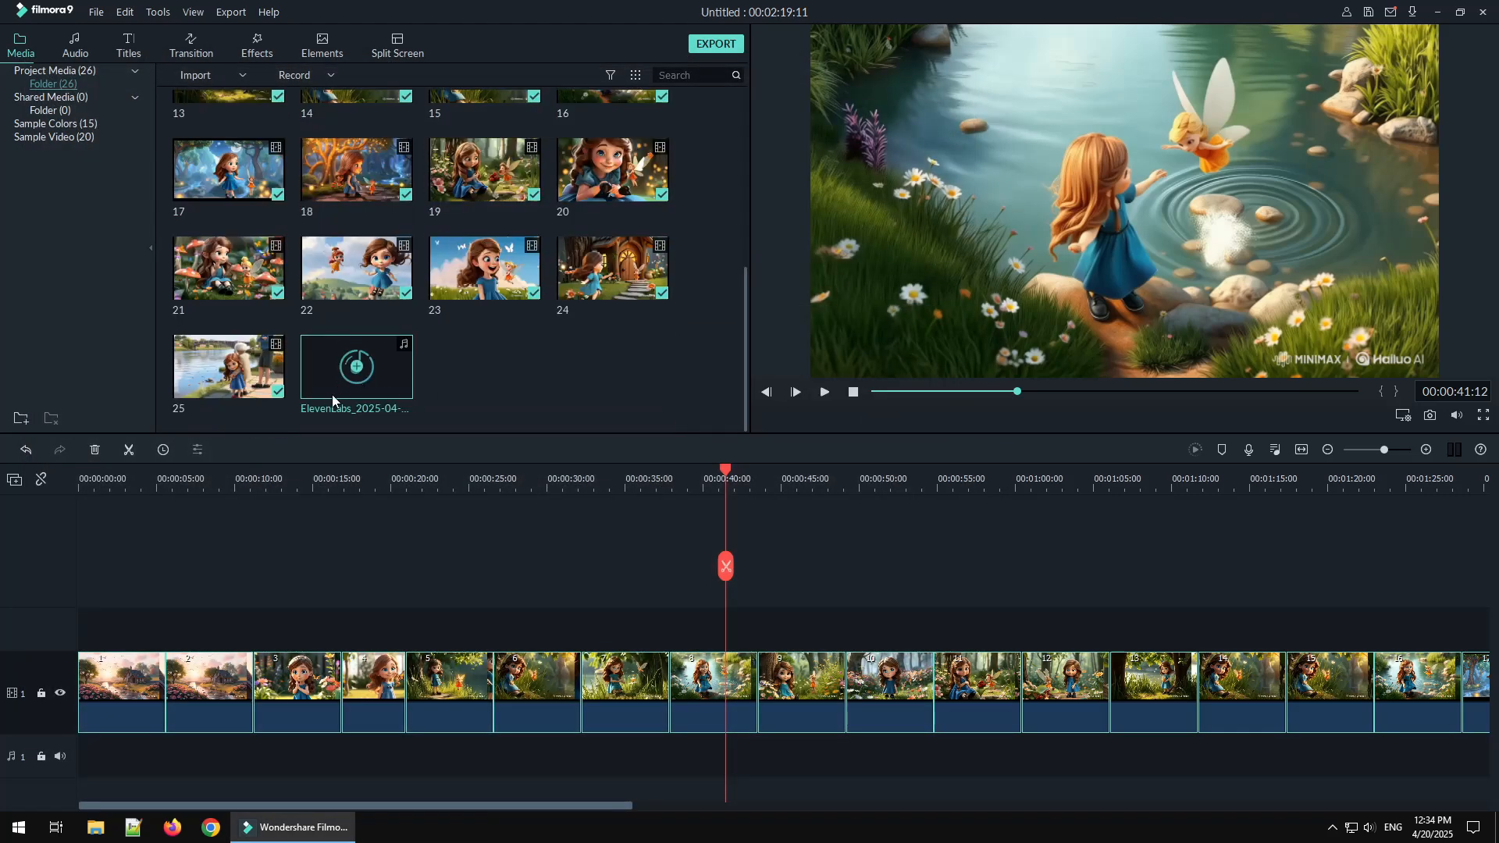
{"action": "left_click_drag", "start_coordinate": [324, 391], "coordinate": [43, 761]}
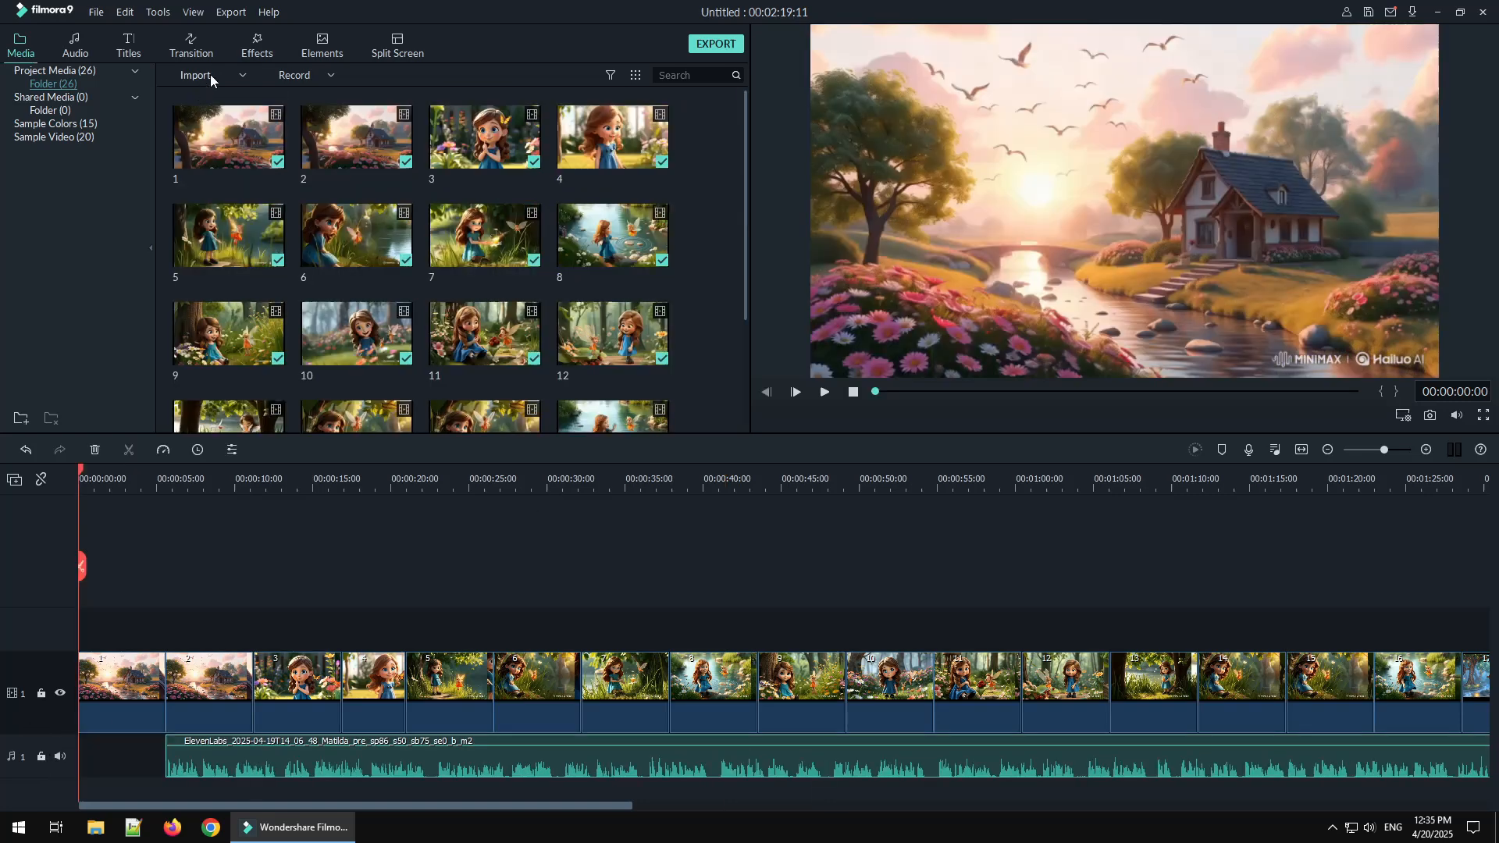
Import the First Dream music MP3 from the Photo 3d folder into the project media
{"action": "left_click", "coordinate": [209, 73]}
{"action": "left_click", "coordinate": [236, 92]}
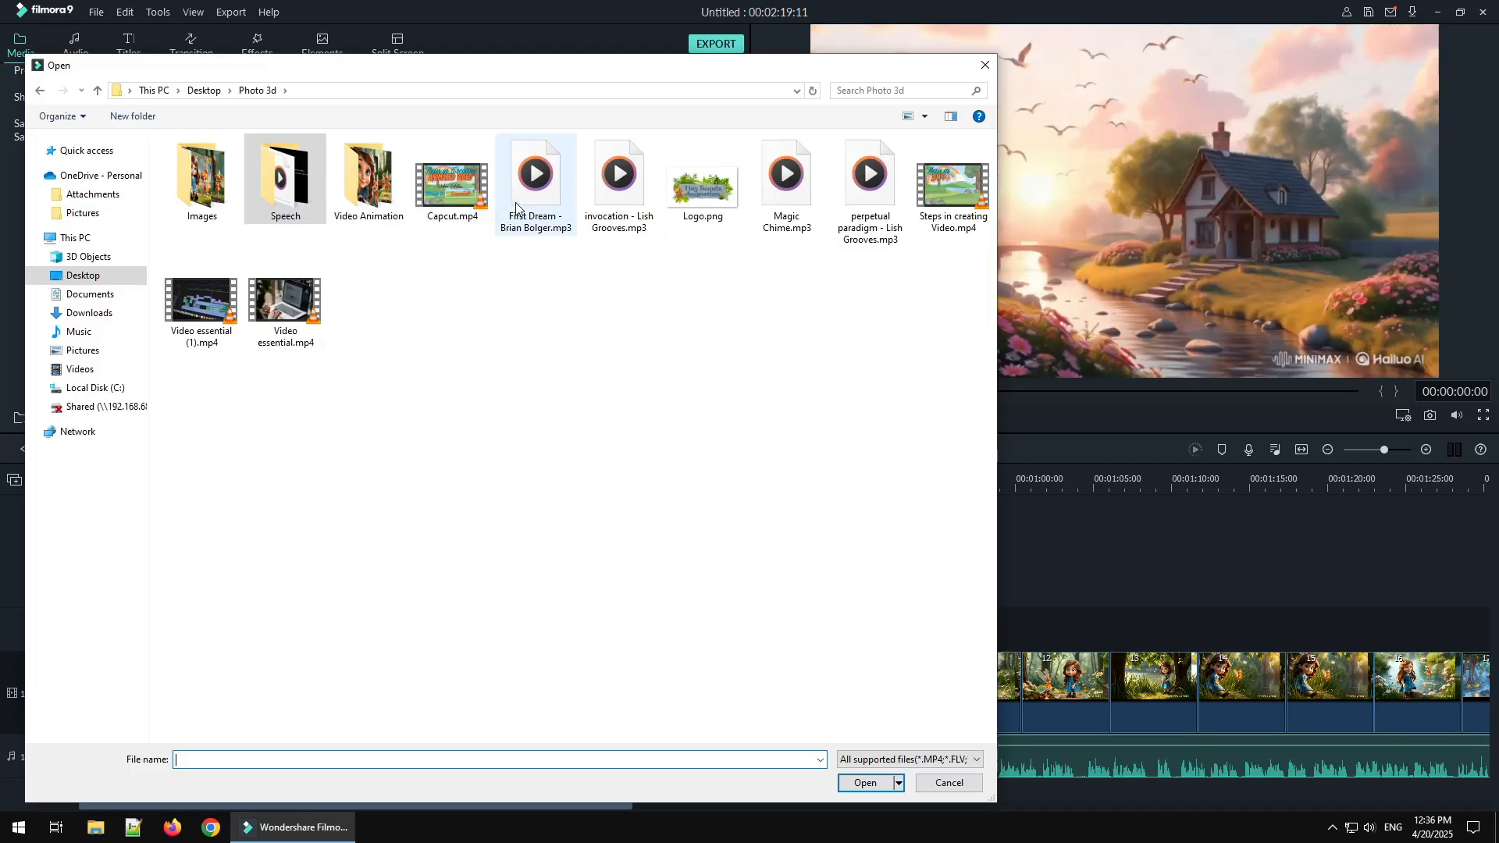
{"action": "left_click", "coordinate": [521, 201]}
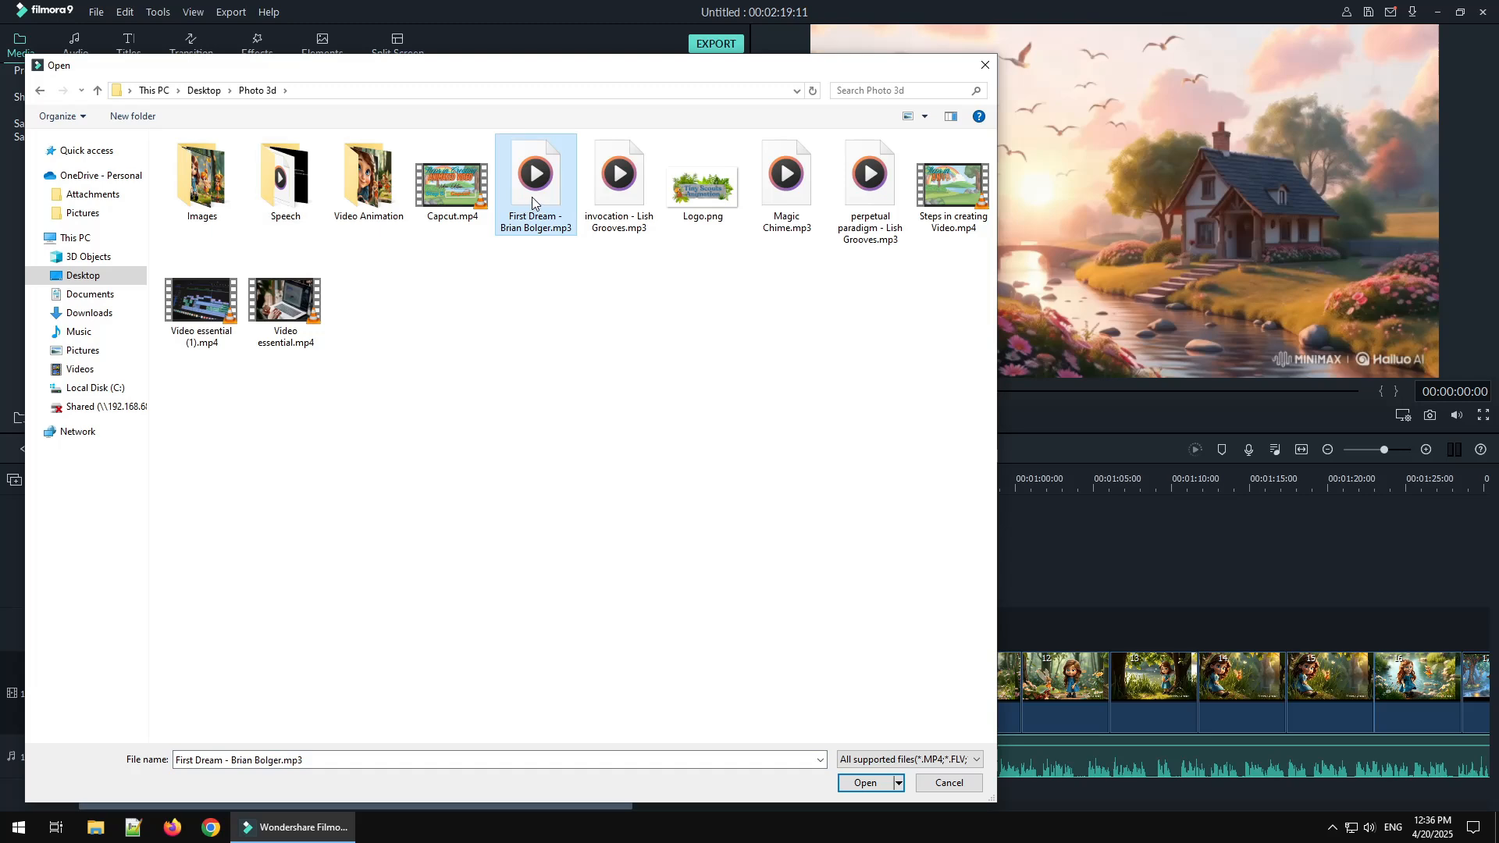
{"action": "double_click", "coordinate": [531, 196]}
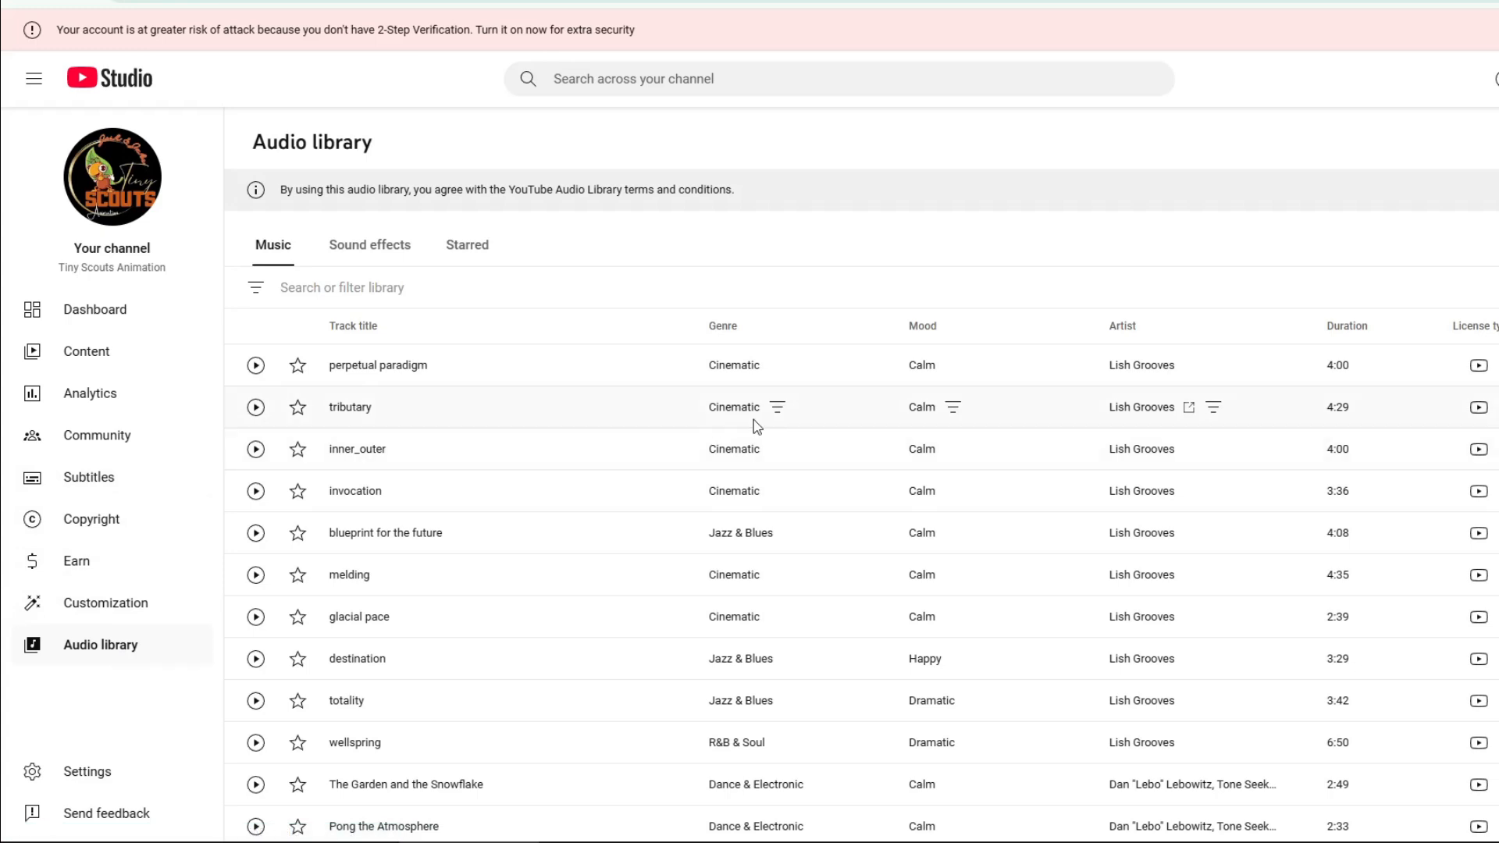
Switch to YouTube Studio's audio library and view its sound effects
{"action": "left_click", "coordinate": [361, 245]}
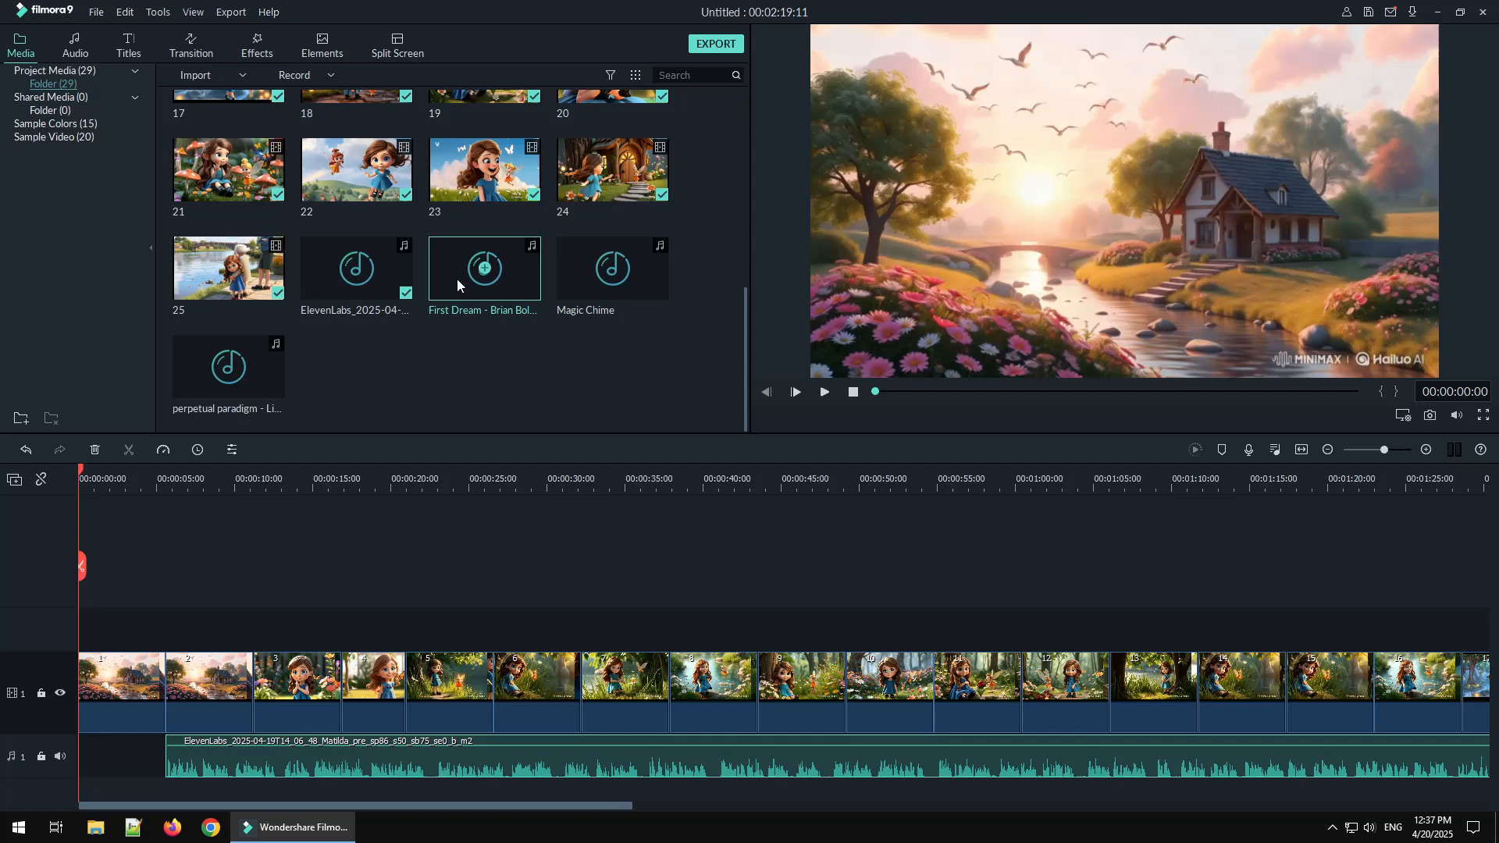
Place the First Dream music on audio track 2 at the very start of the timeline
{"action": "left_click_drag", "start_coordinate": [457, 279], "coordinate": [69, 795]}
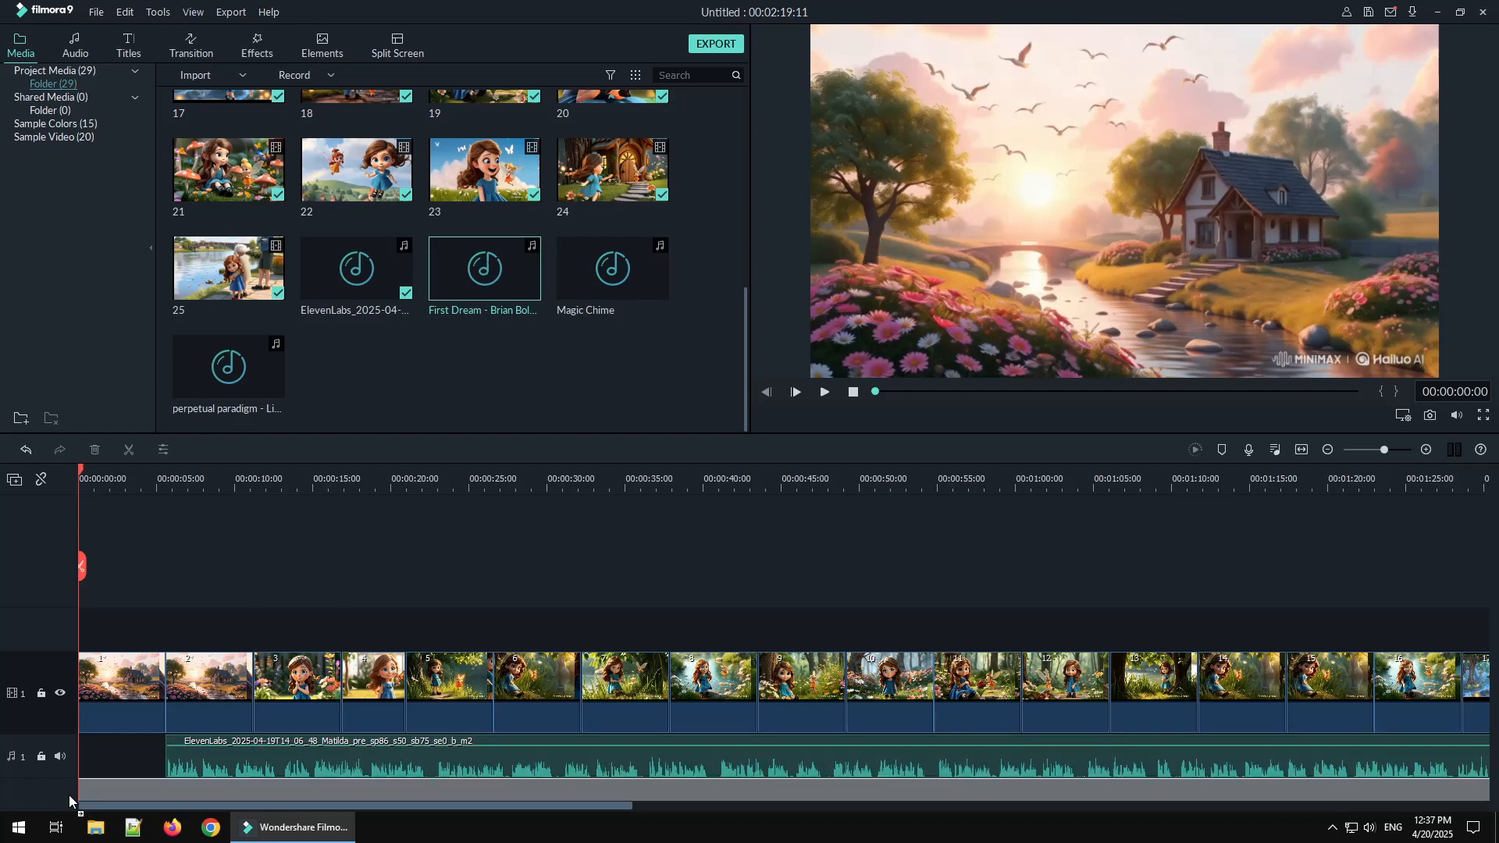
{"action": "left_click_drag", "start_coordinate": [69, 795], "coordinate": [69, 795]}
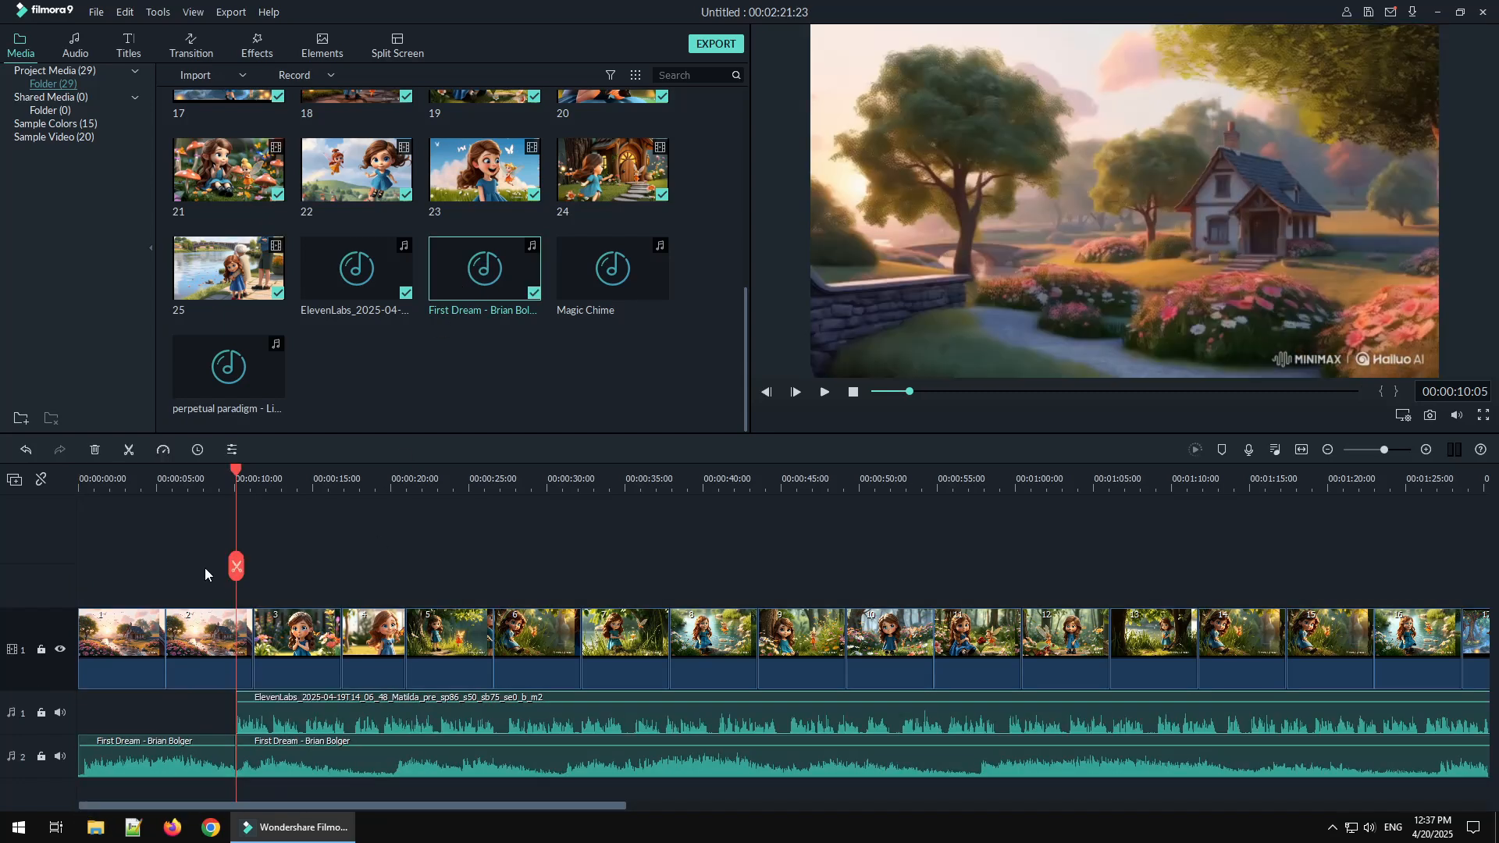
{"action": "left_click", "coordinate": [156, 648]}
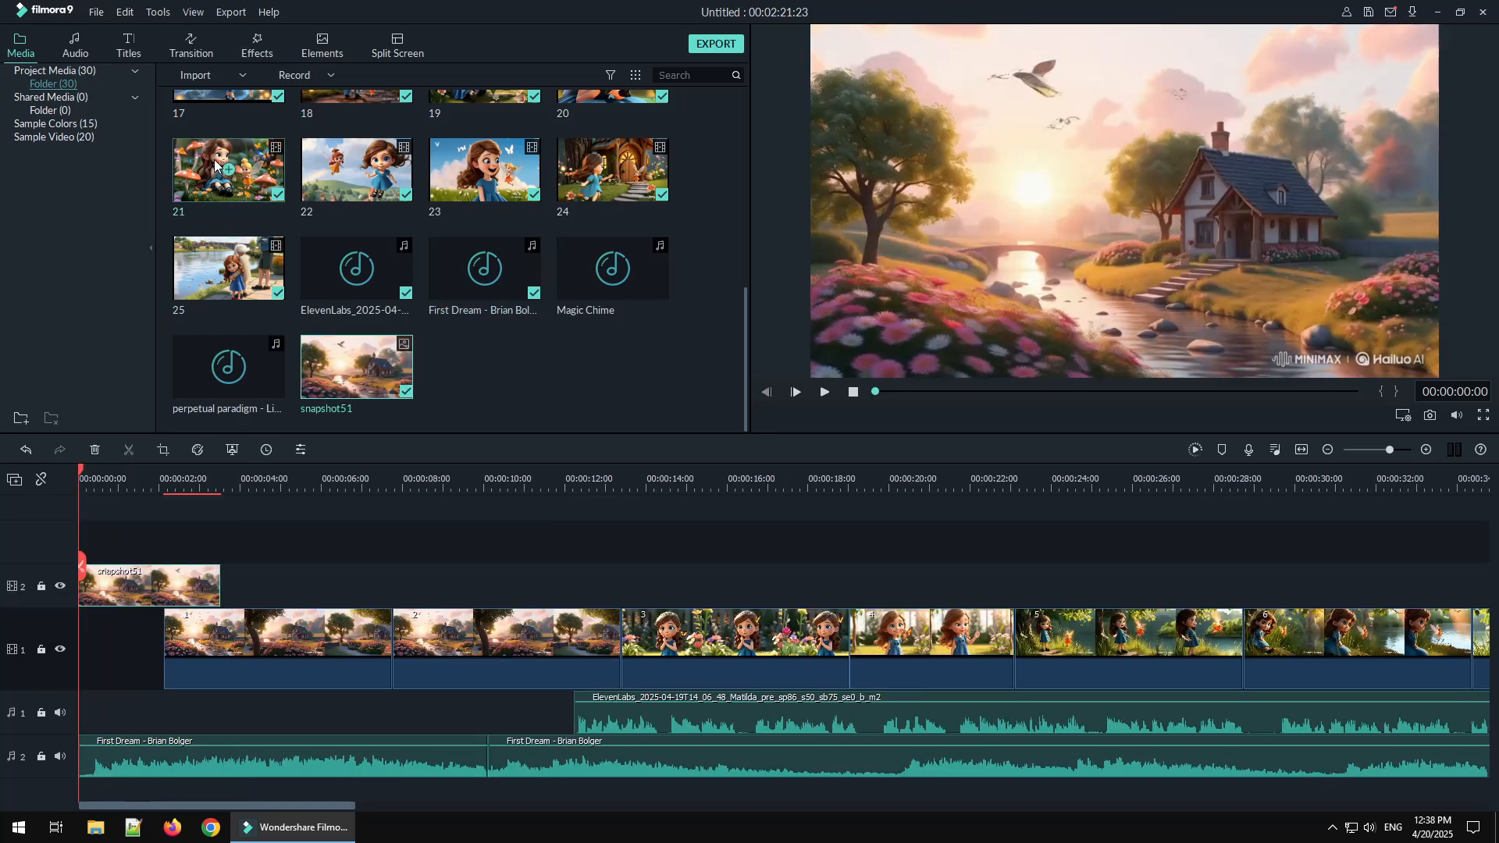
Add the Title 1 preset on video track 3 directly above the opening snapshot
{"action": "left_click", "coordinate": [129, 45]}
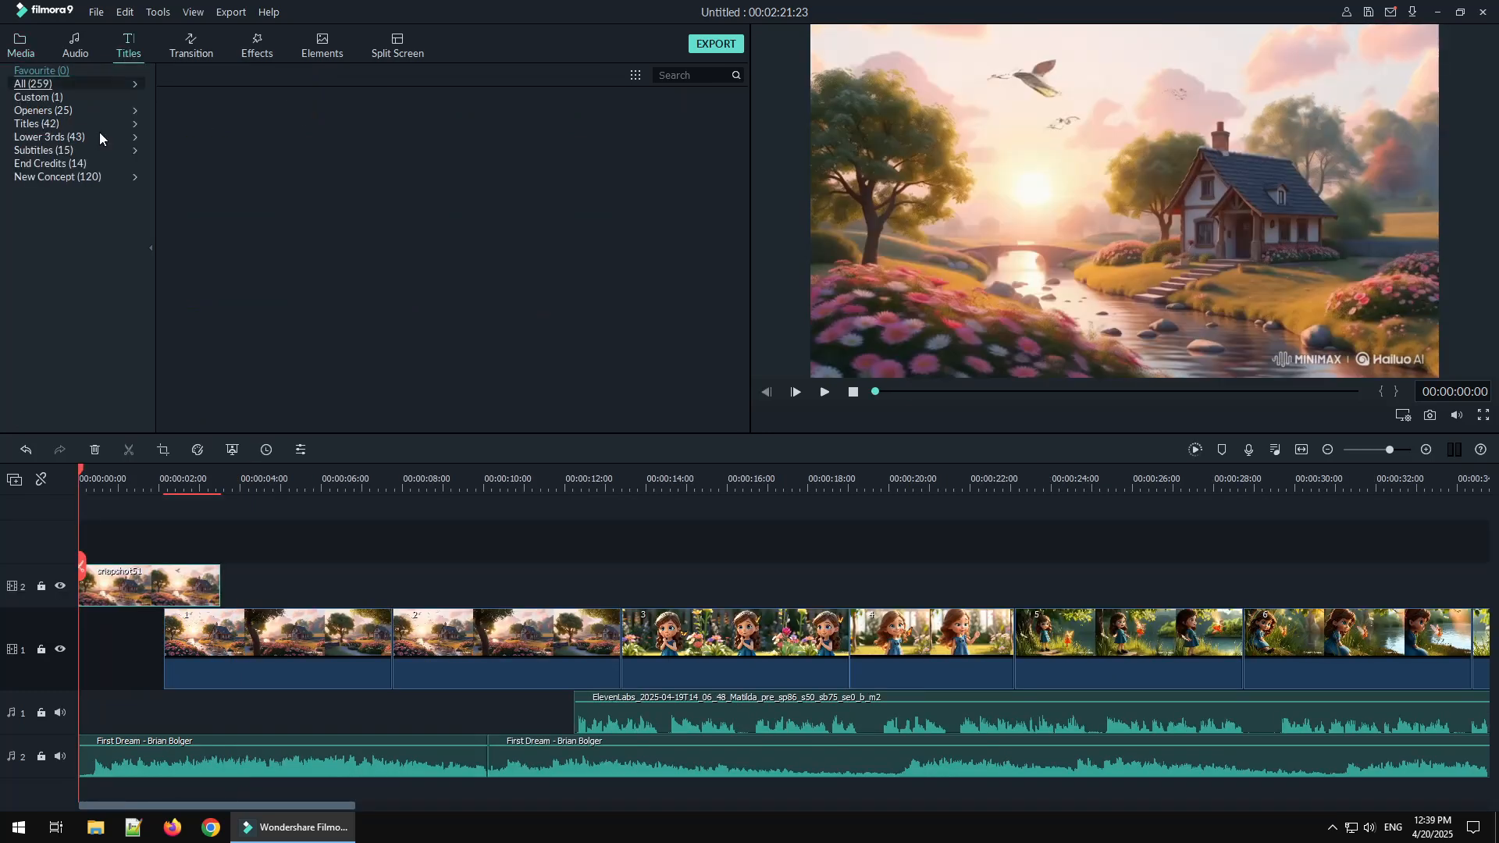
{"action": "left_click", "coordinate": [49, 122]}
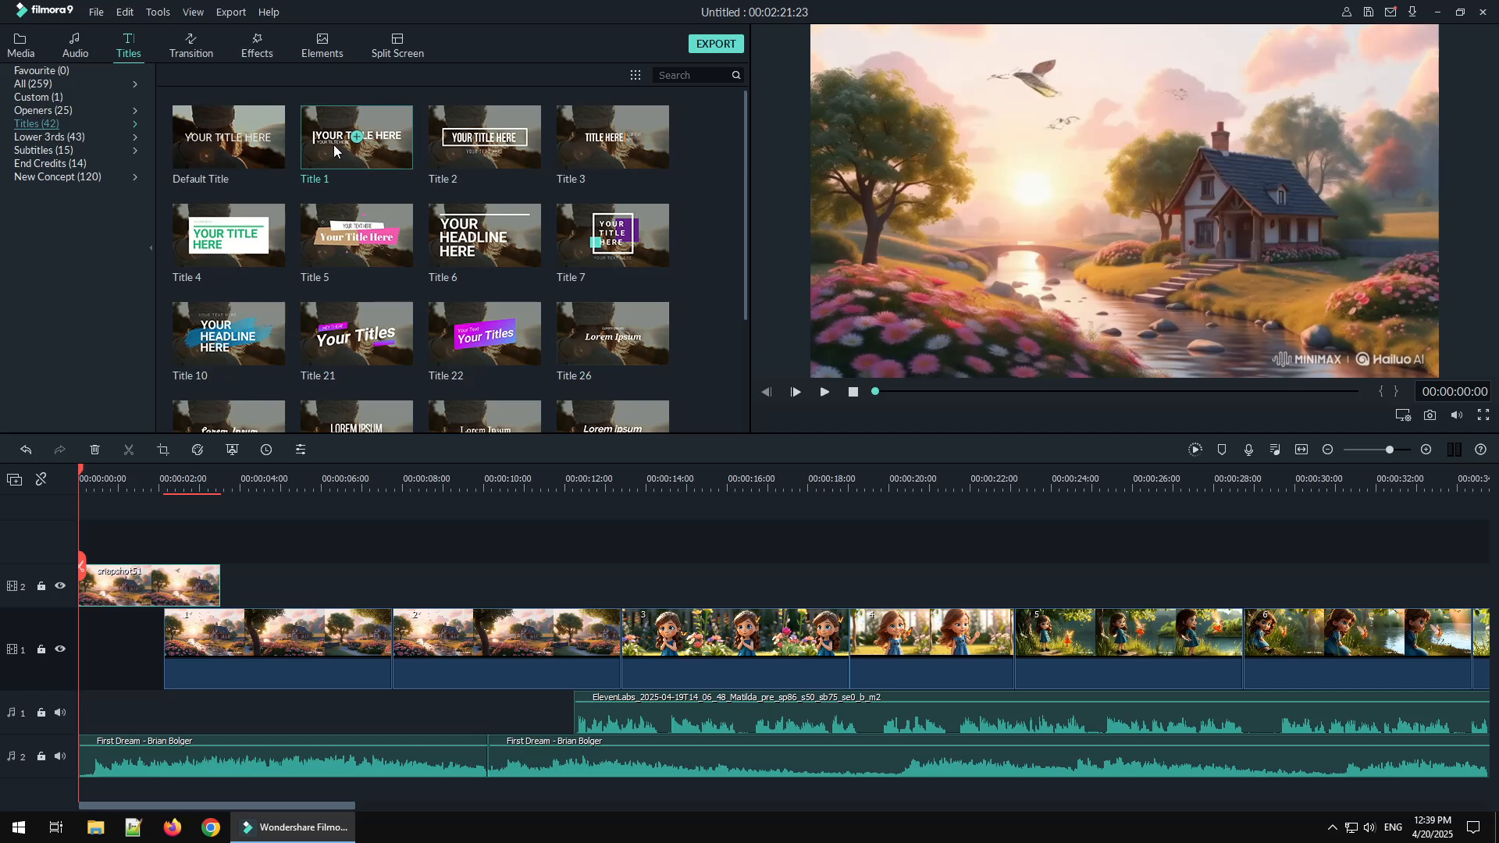
{"action": "scroll", "coordinate": [336, 148], "scroll_direction": "down", "scroll_amount": 5}
{"action": "scroll", "coordinate": [392, 305], "scroll_direction": "down", "scroll_amount": 2}
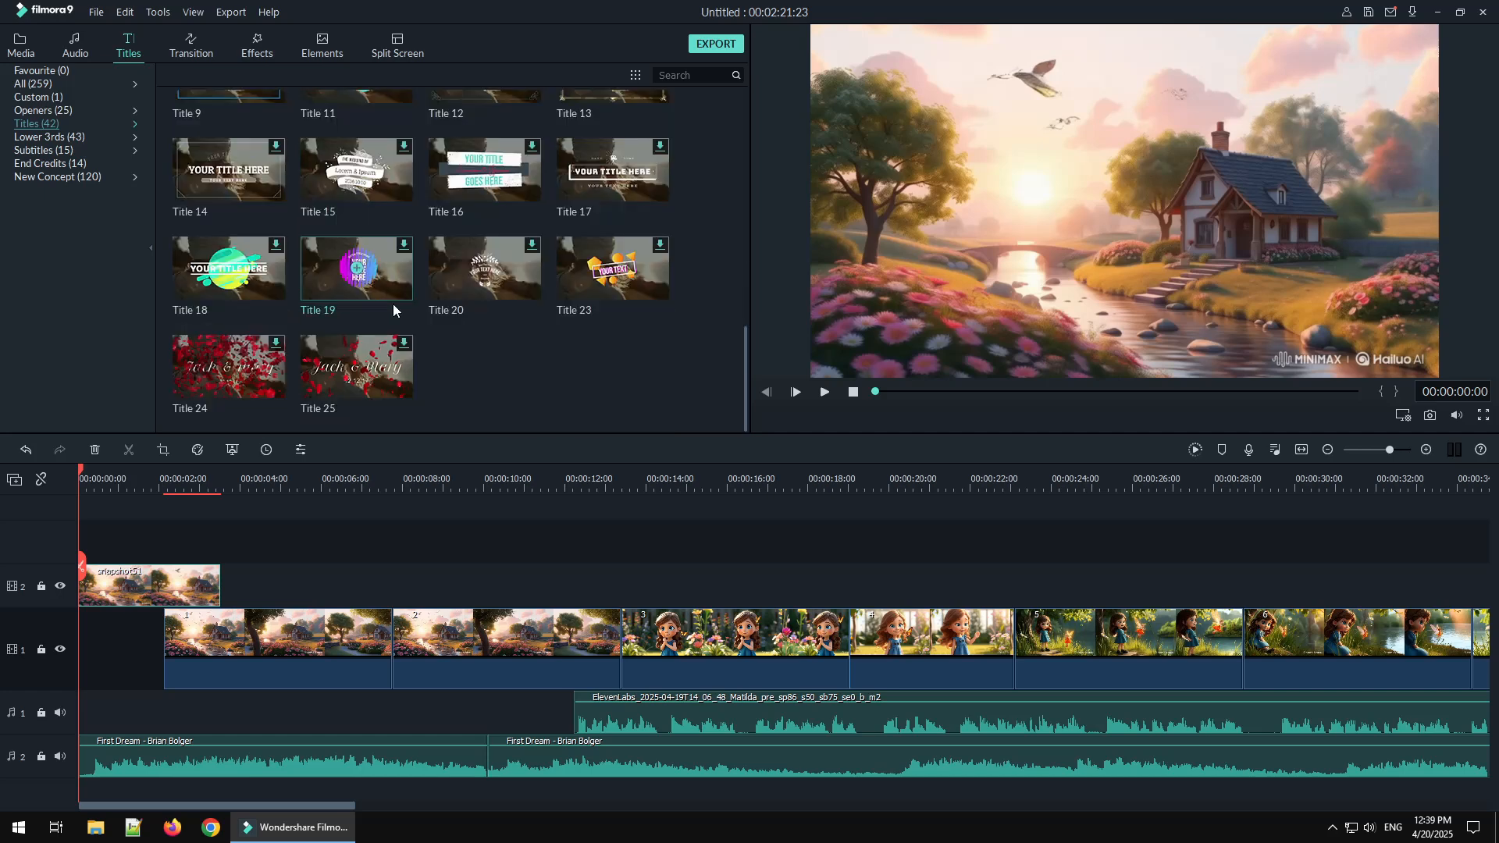
{"action": "scroll", "coordinate": [396, 300], "scroll_direction": "up", "scroll_amount": 10}
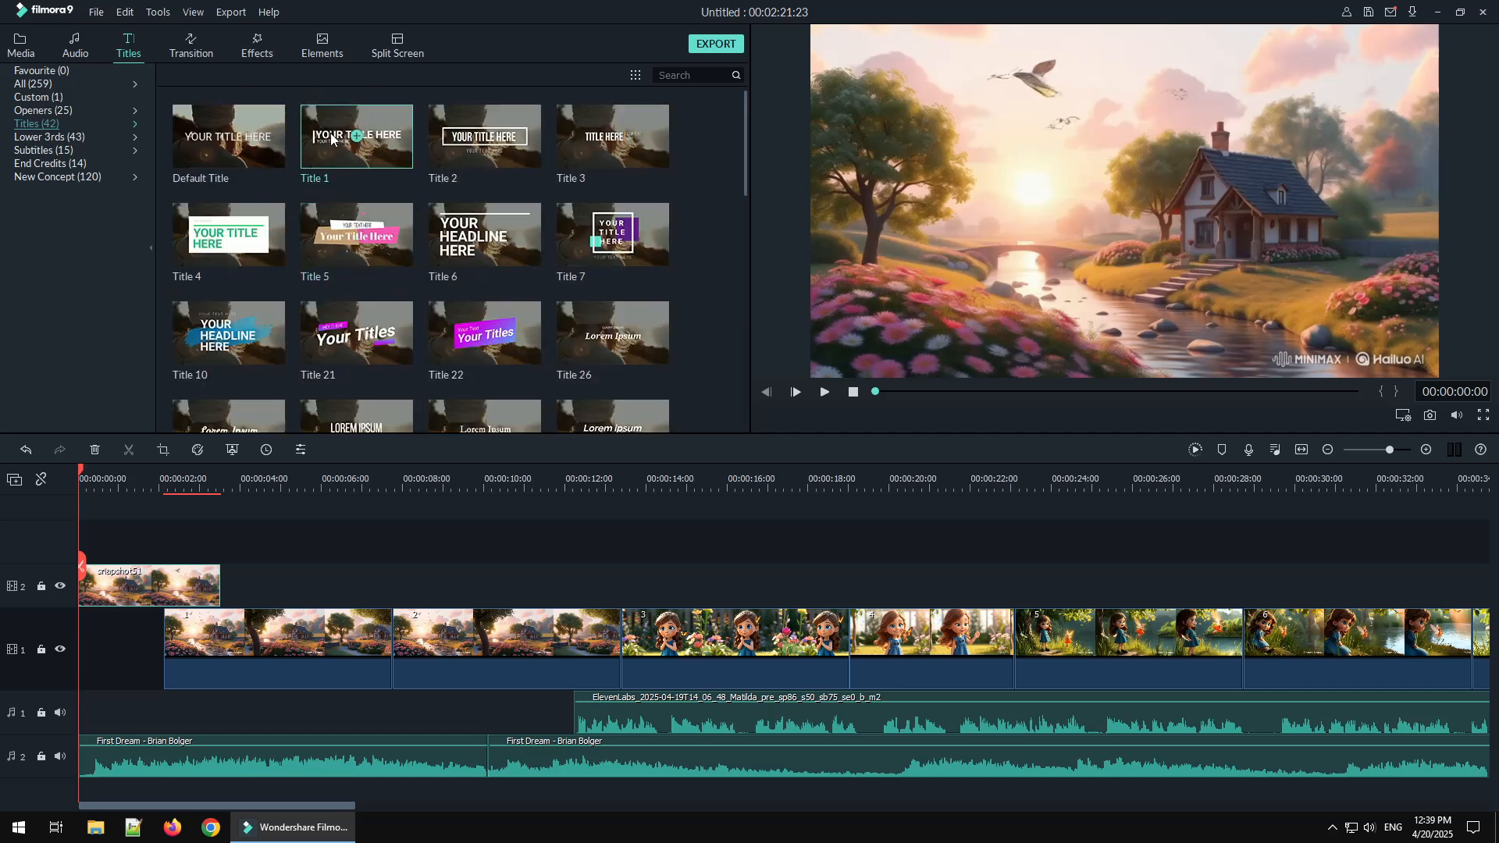
{"action": "left_click_drag", "start_coordinate": [335, 136], "coordinate": [56, 563]}
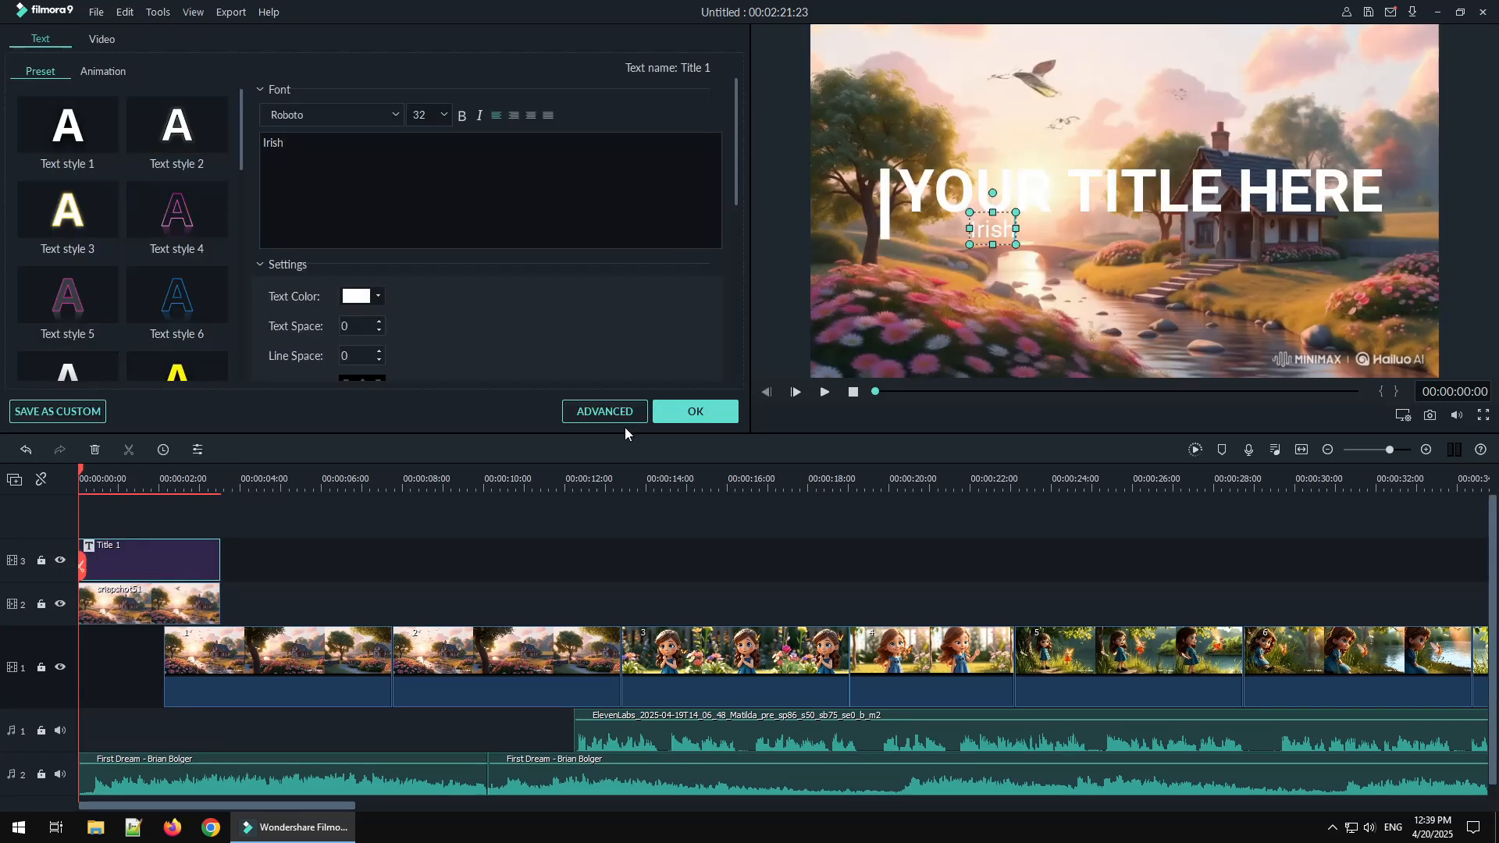
Open the title's advanced text editing and delete its small "Irish" subtitle and the vertical bar
{"action": "left_click", "coordinate": [621, 413]}
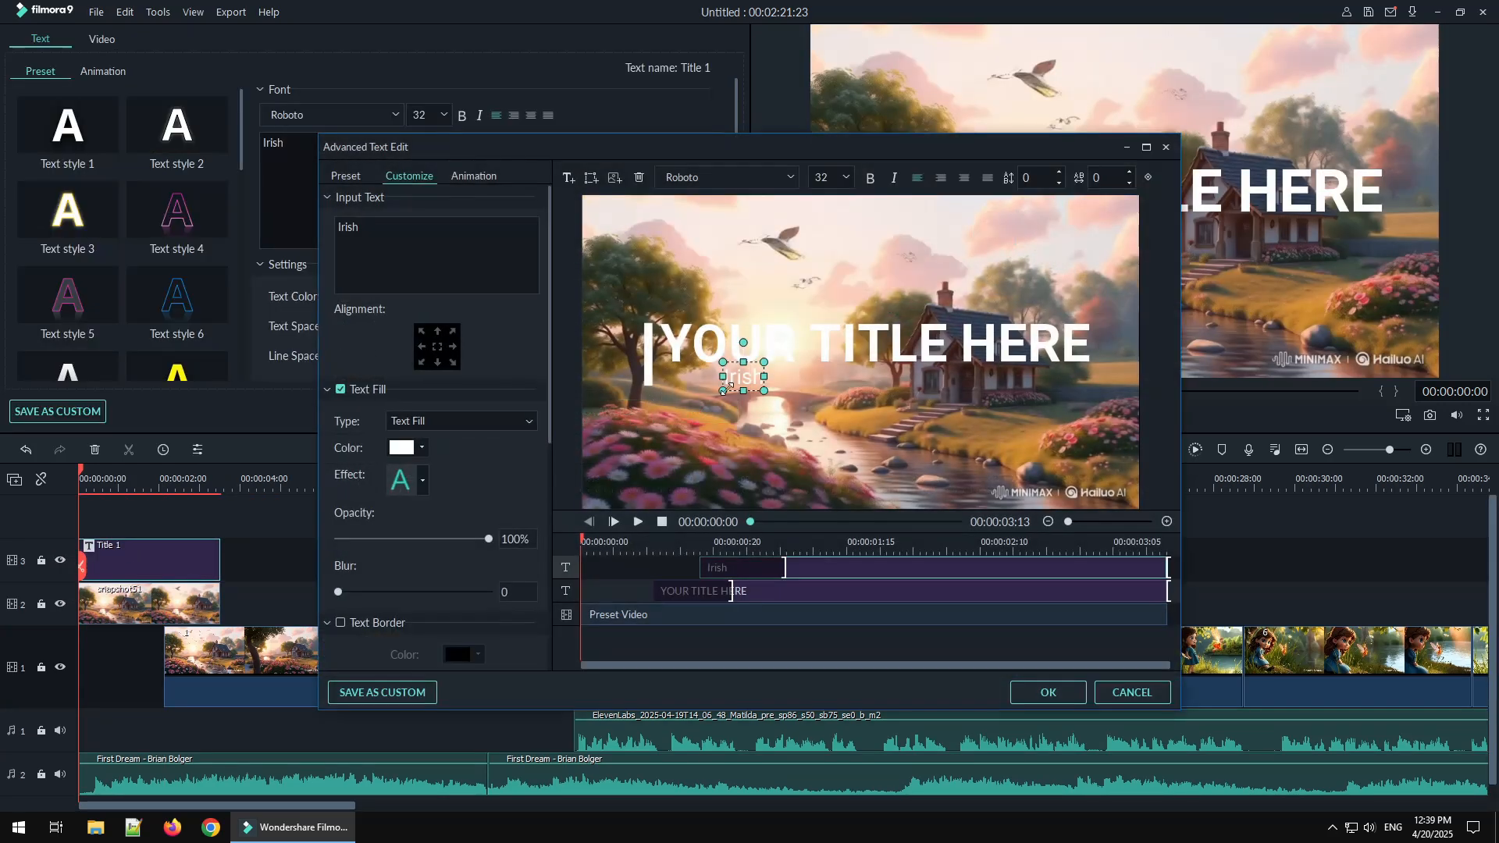
{"action": "left_click", "coordinate": [638, 177]}
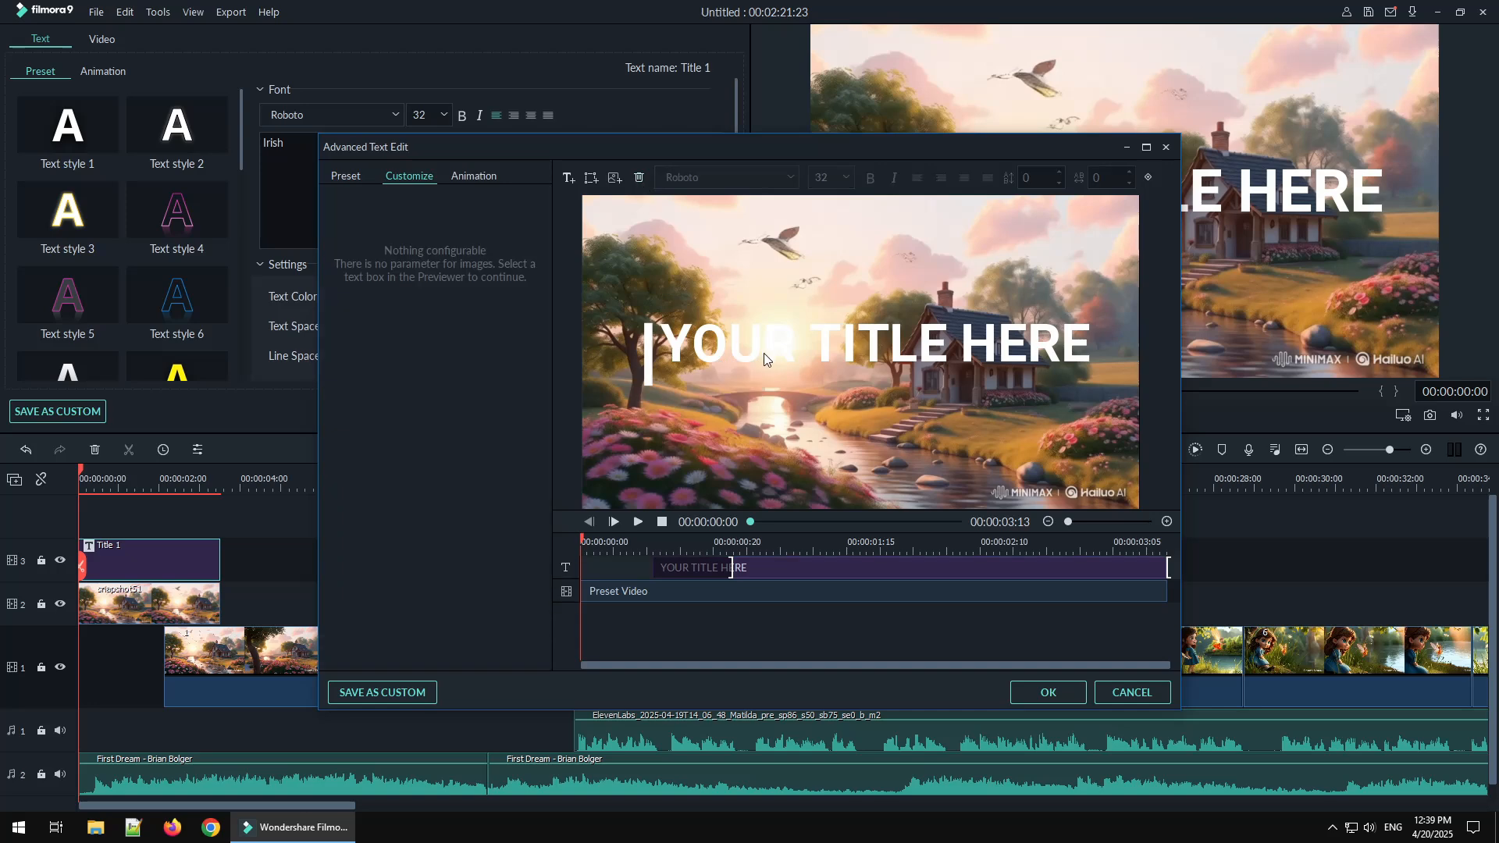
{"action": "left_click", "coordinate": [648, 379]}
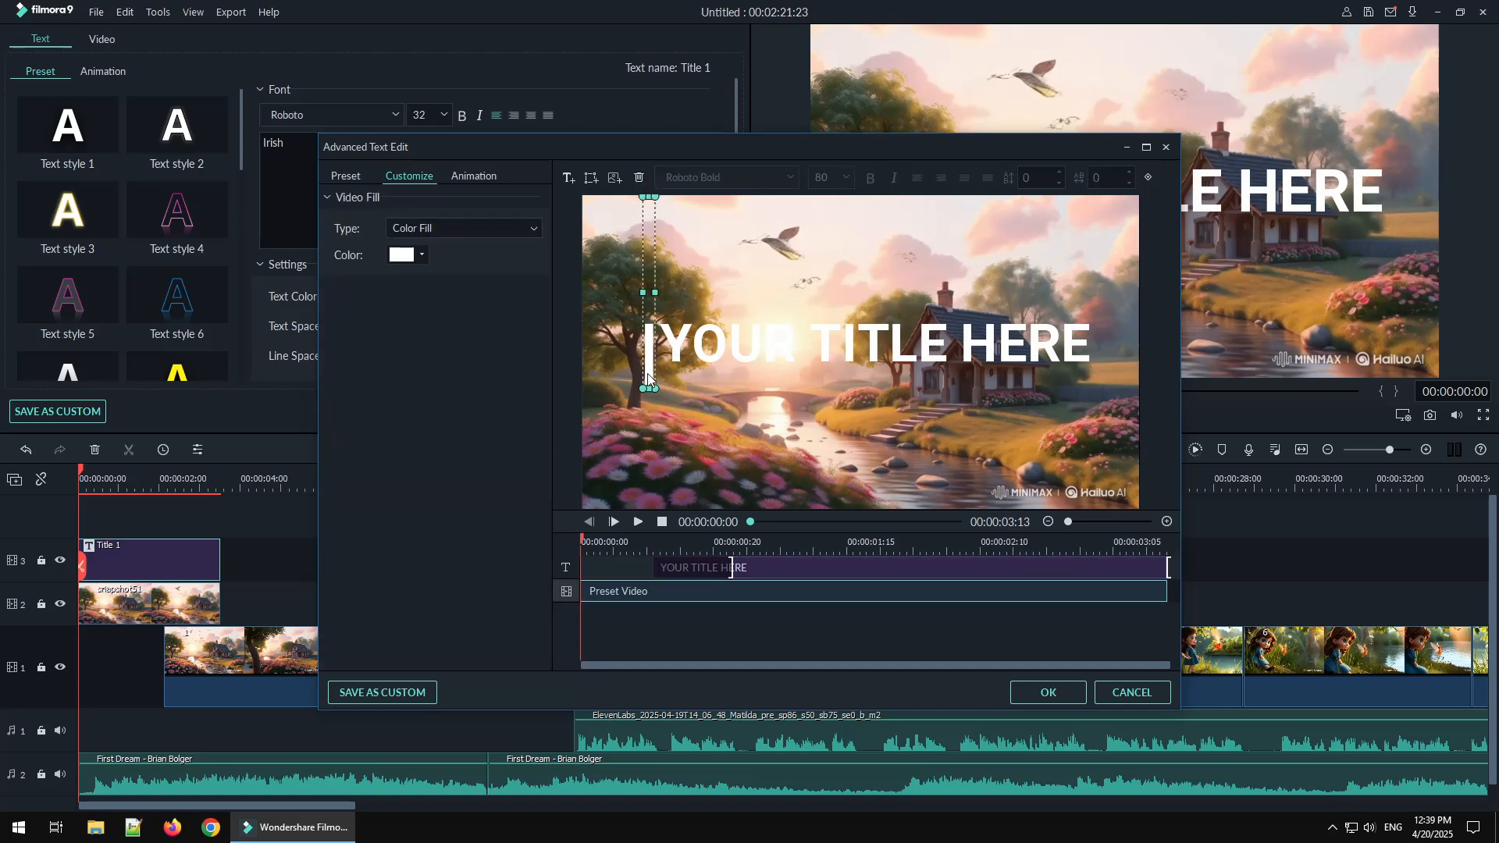
{"action": "left_click", "coordinate": [638, 177]}
Replace the remaining title placeholder text with "Irish Little Adventure"
{"action": "left_click", "coordinate": [733, 358]}
{"action": "left_click_drag", "start_coordinate": [450, 245], "coordinate": [302, 213]}
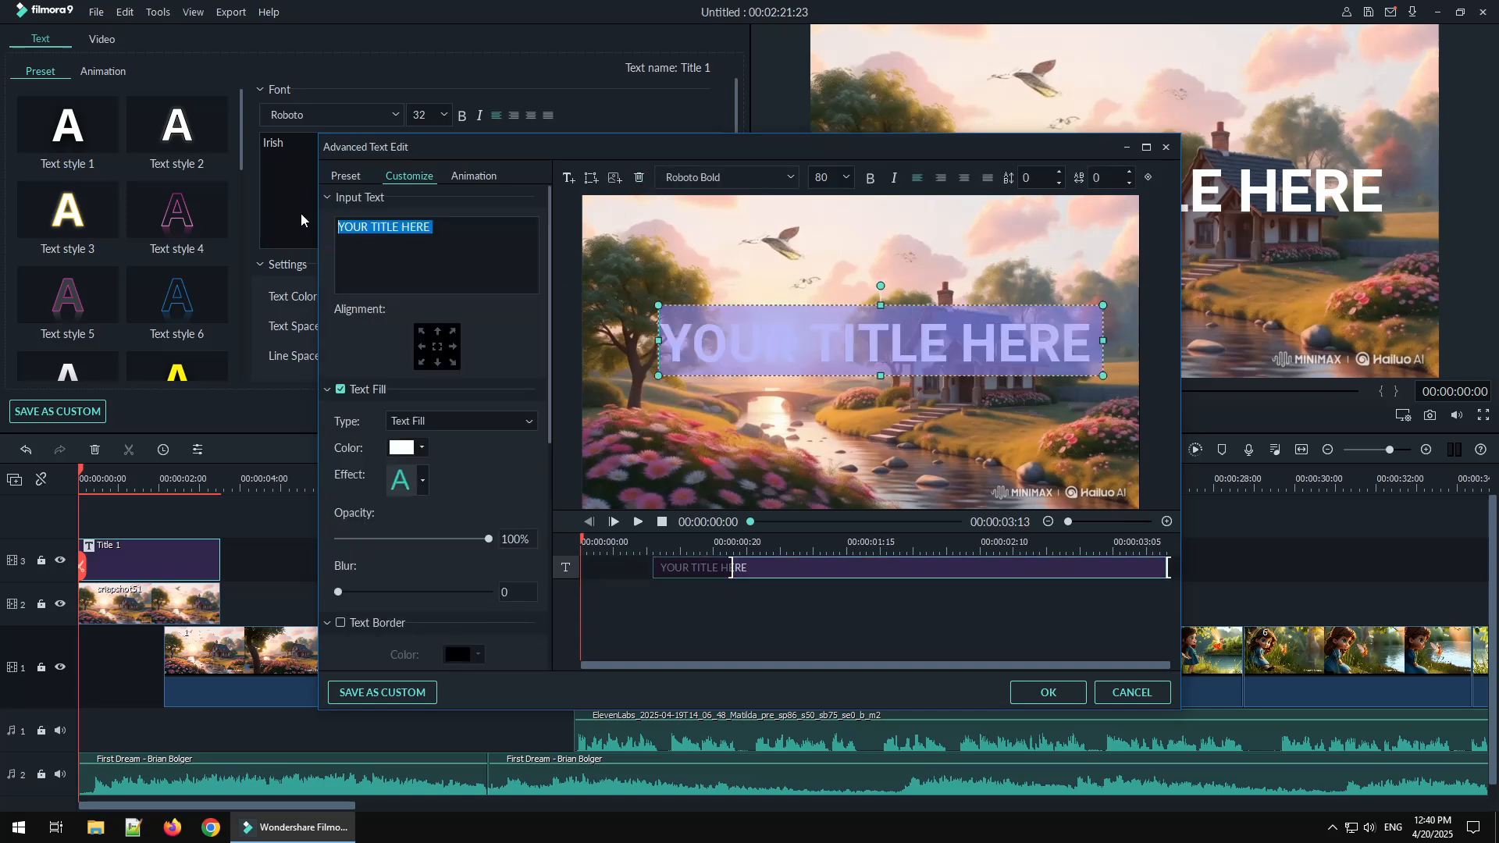
{"action": "key", "text": "BackSpace"}
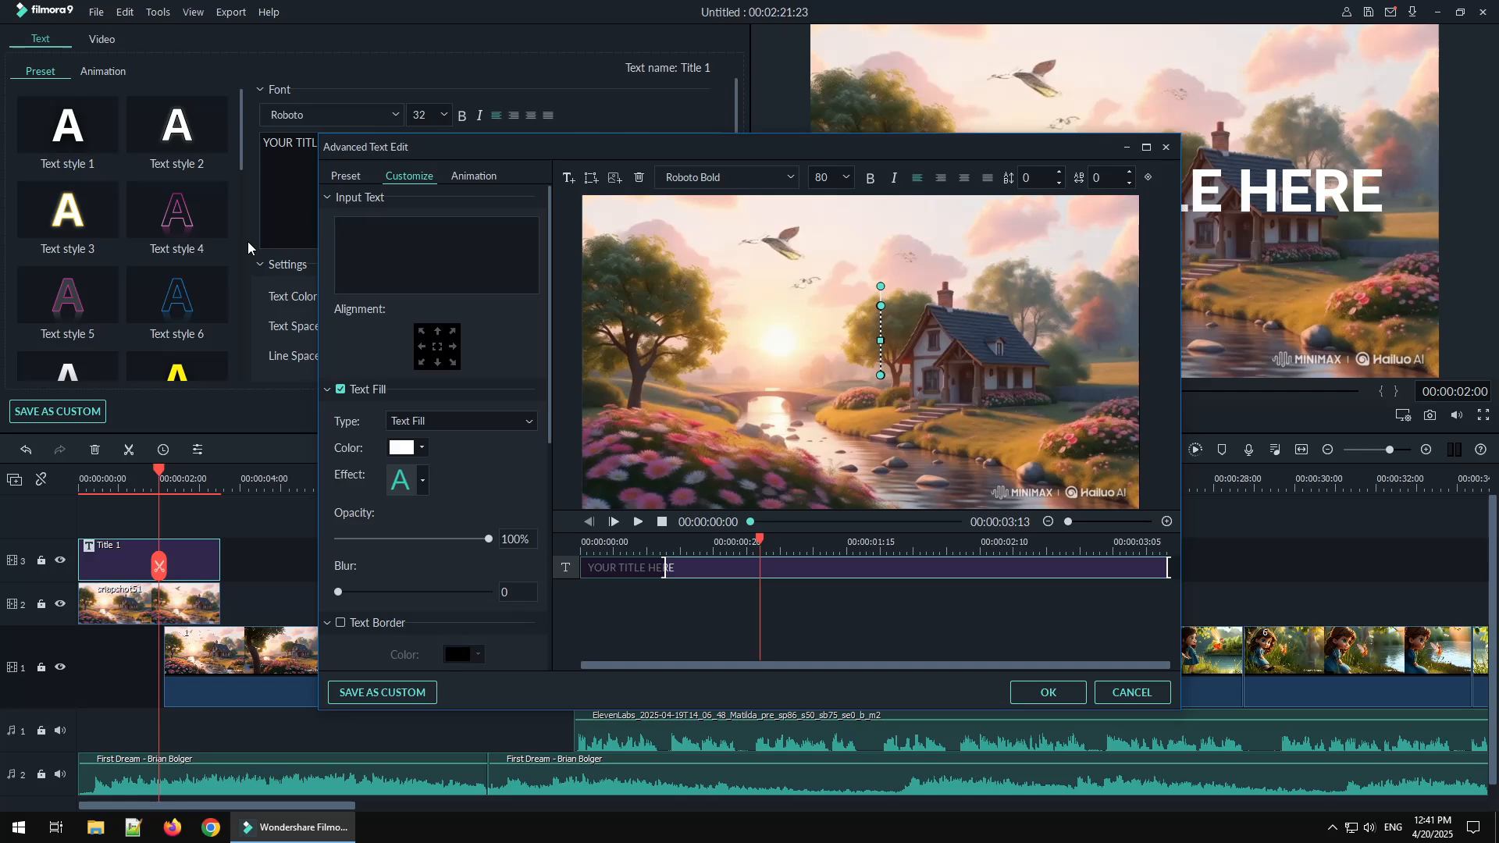
{"action": "type", "text": "Irish"}
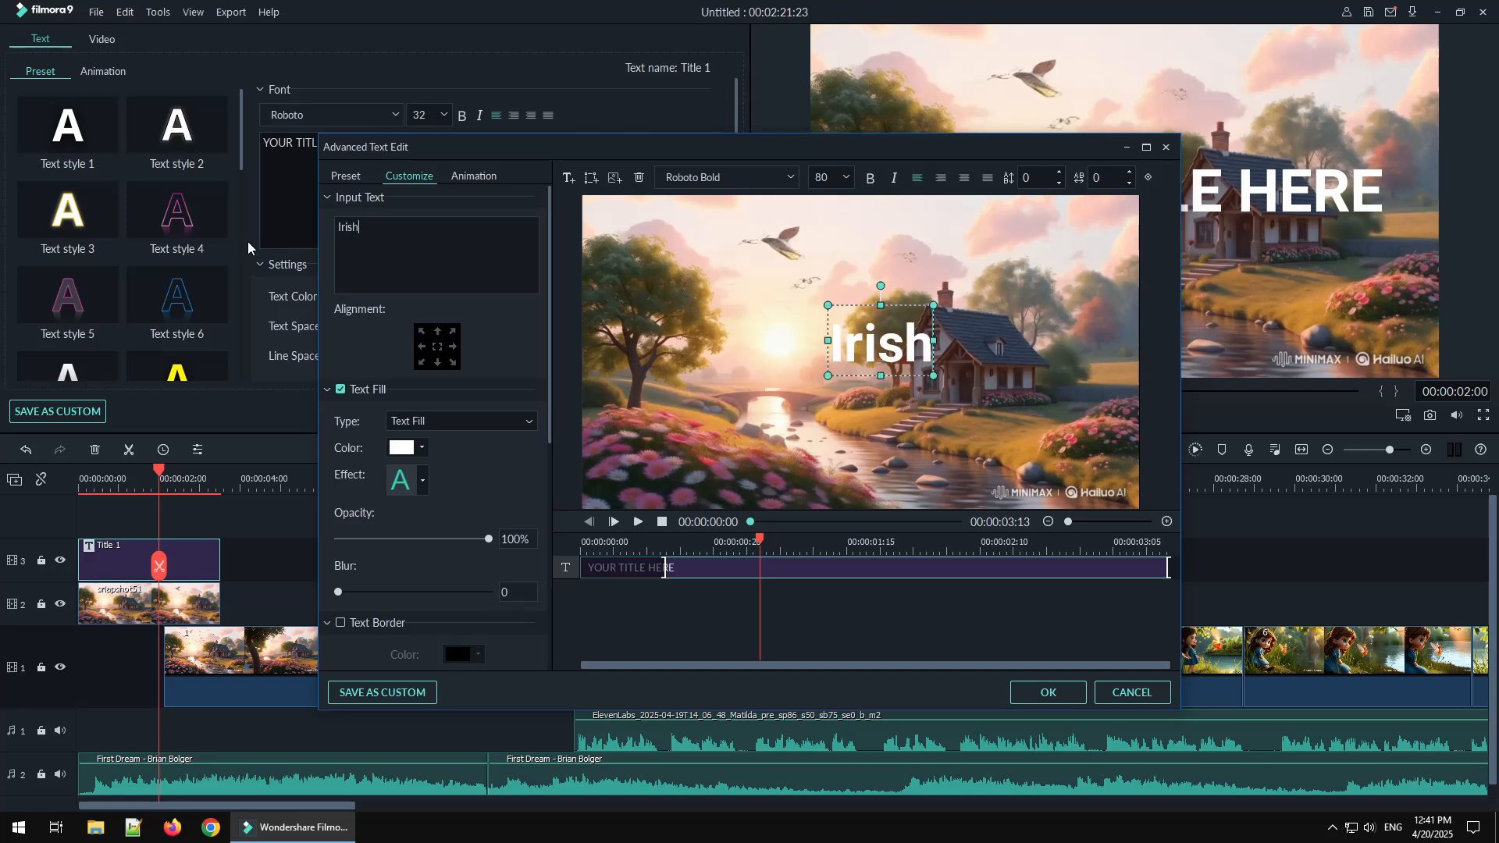
{"action": "type", "text": " Little"}
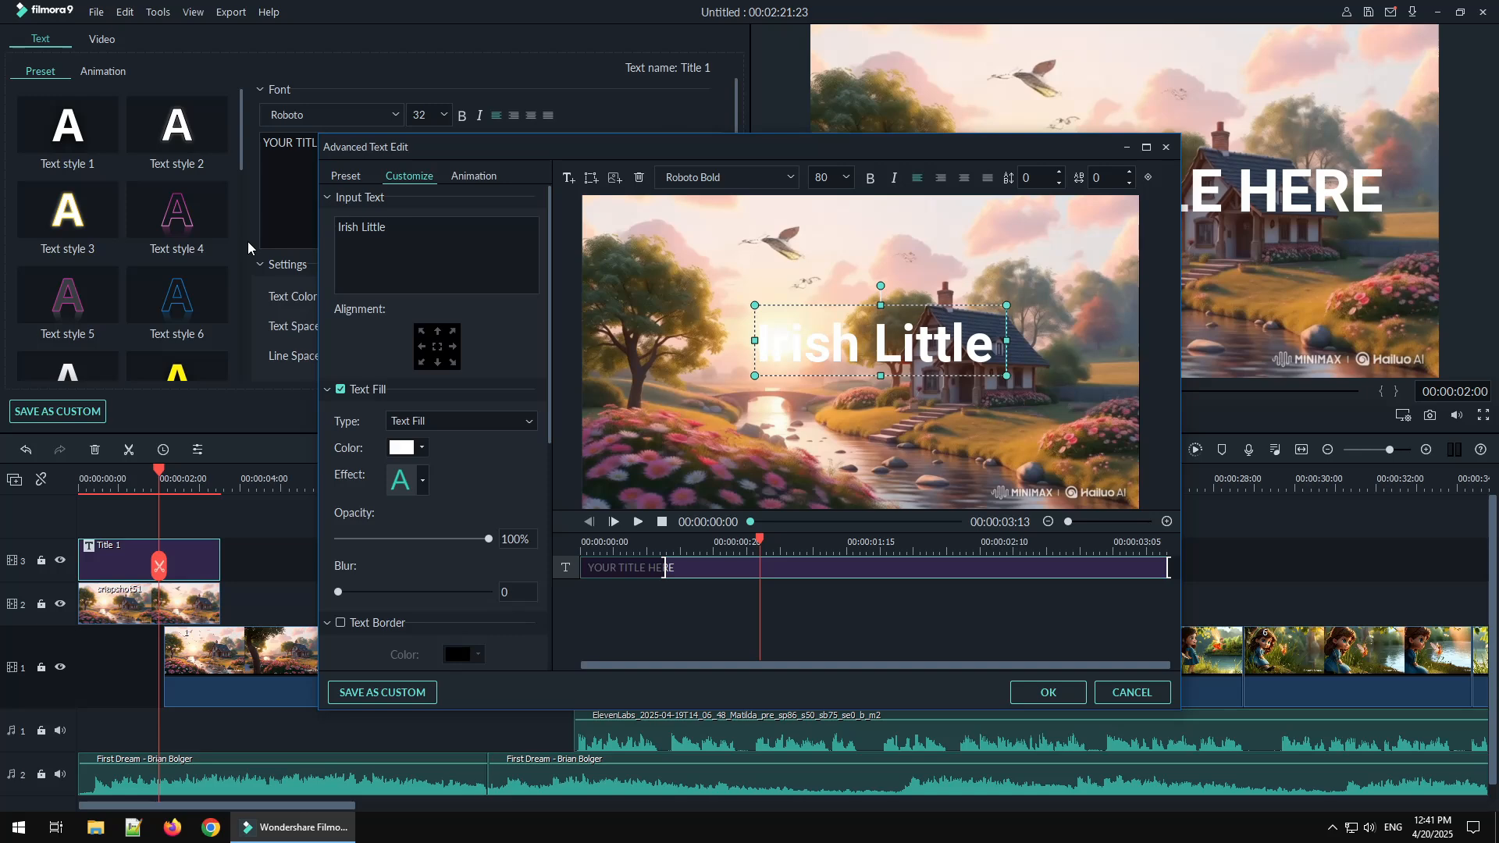
{"action": "type", "text": " Adventure"}
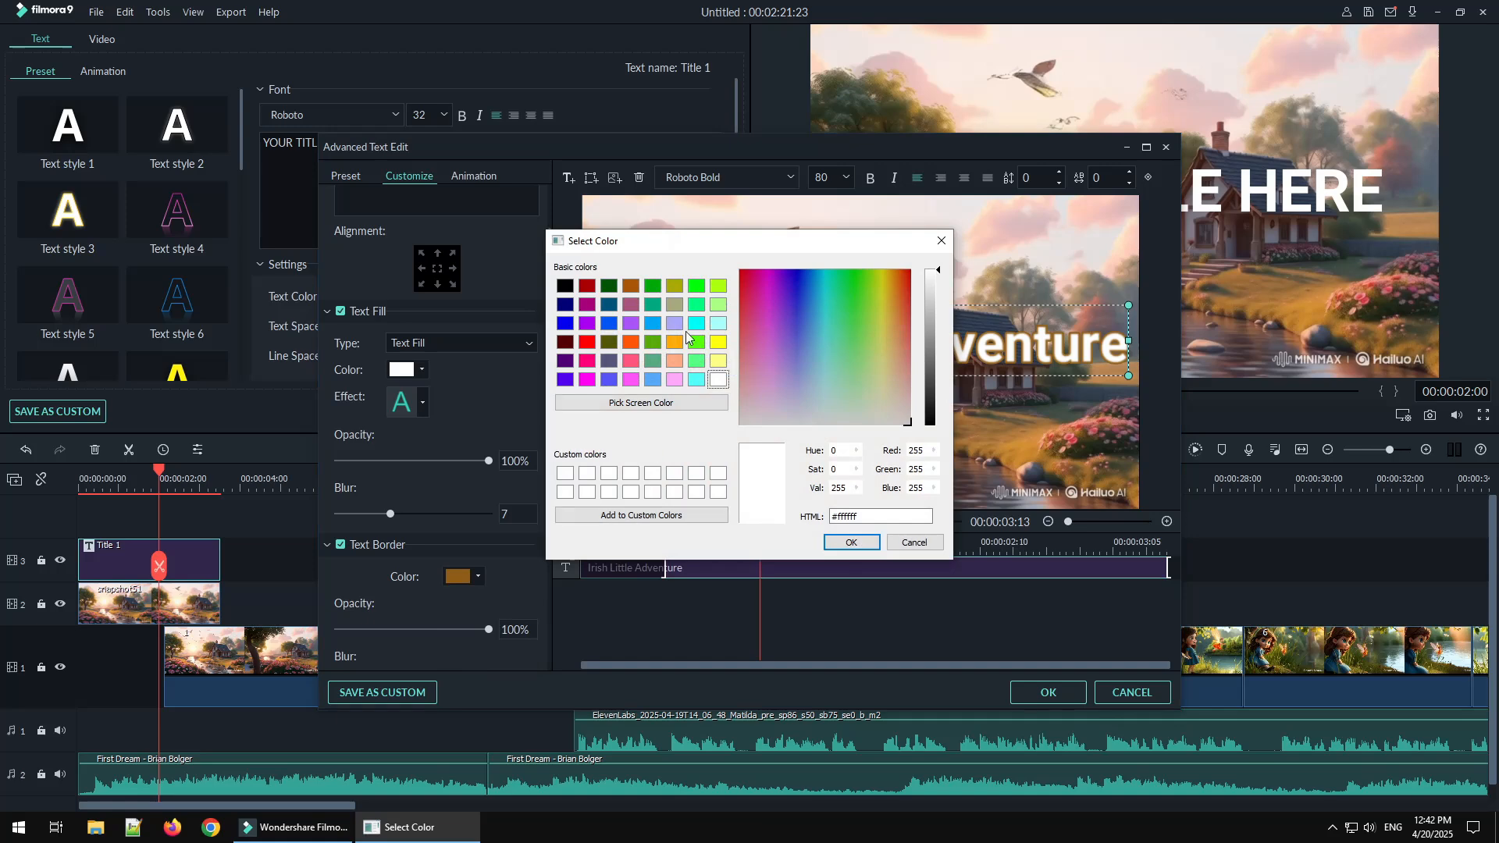
Choose the color #ffaa00 for the title text styling, apply the Type Writer animation, and play the opening
{"action": "left_click", "coordinate": [676, 343]}
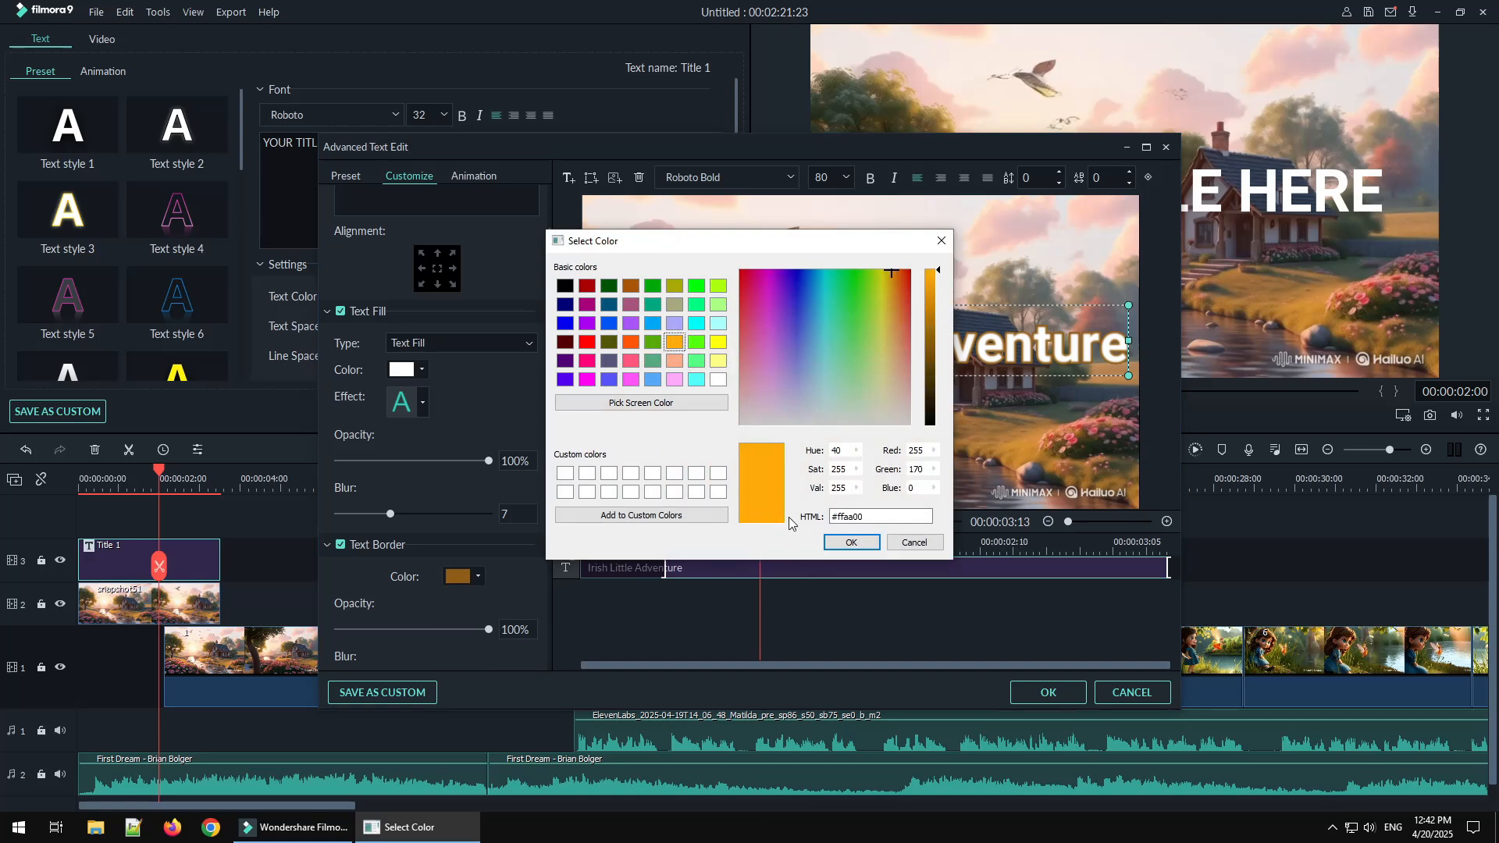
{"action": "left_click", "coordinate": [851, 542]}
{"action": "left_click", "coordinate": [478, 178]}
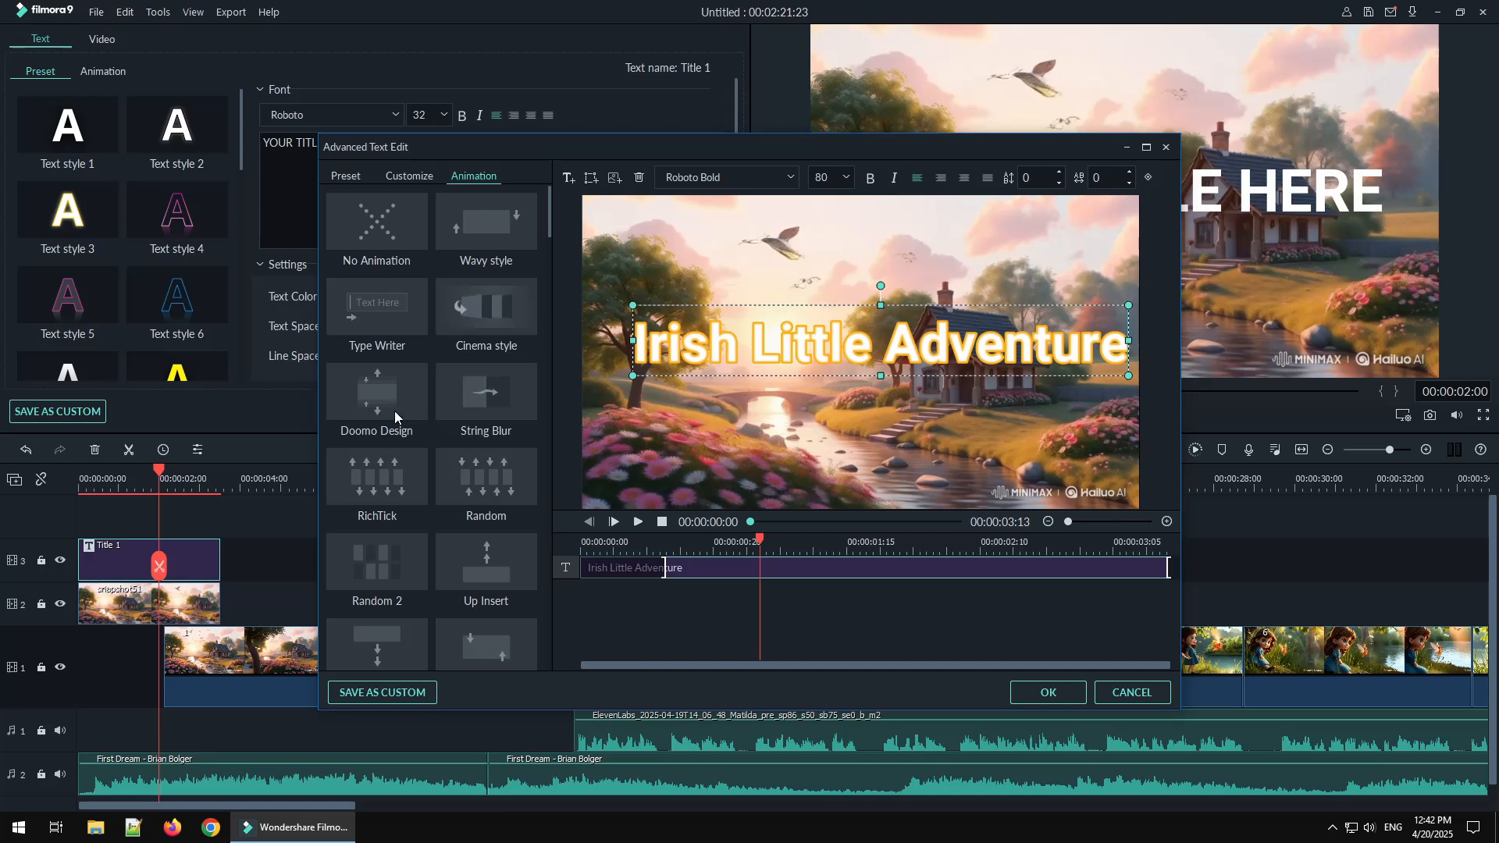
{"action": "left_click", "coordinate": [360, 312]}
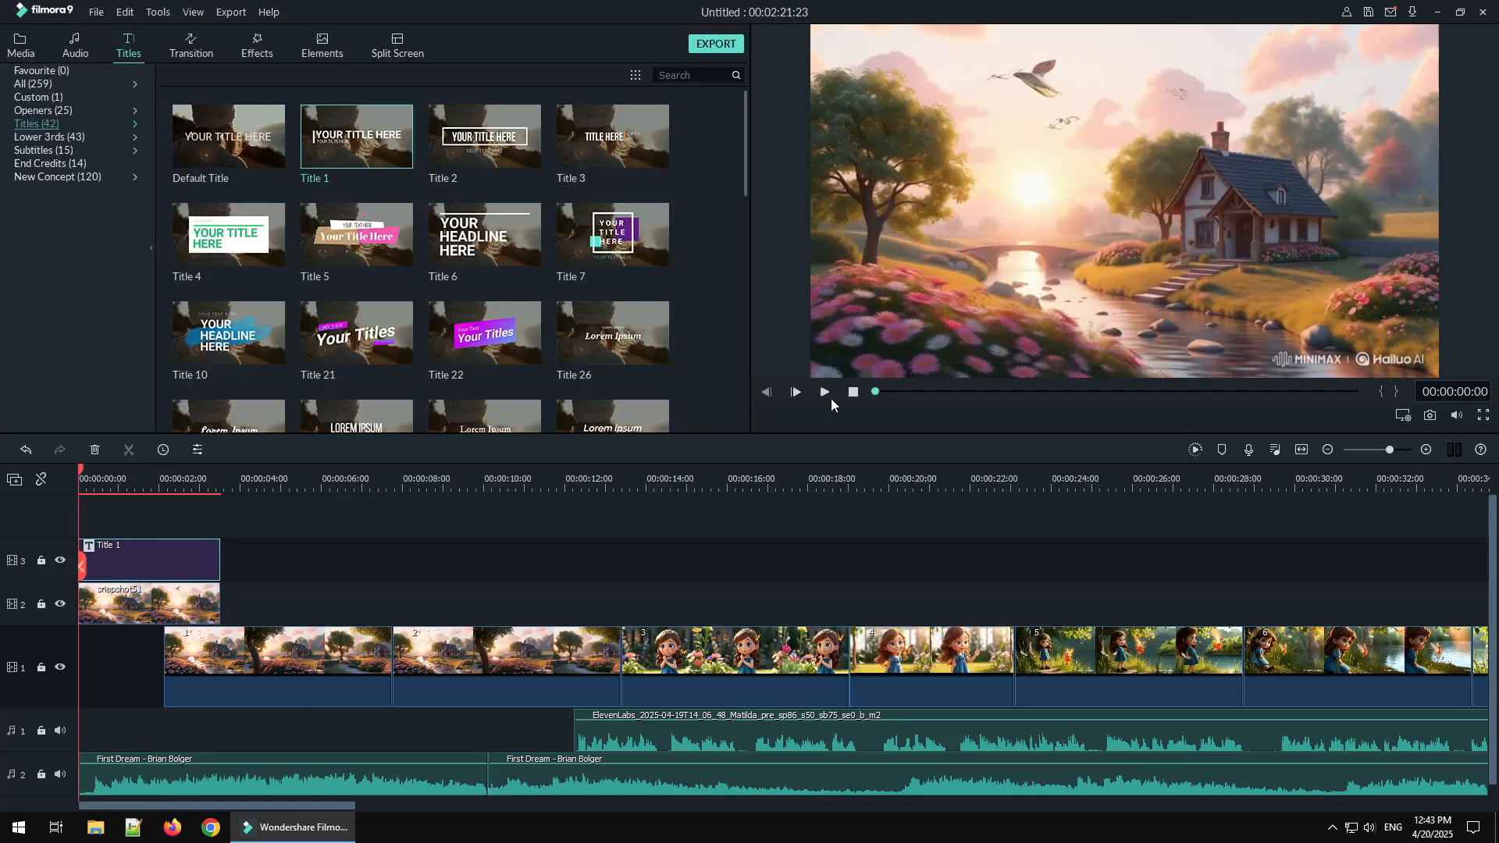
{"action": "left_click", "coordinate": [825, 393]}
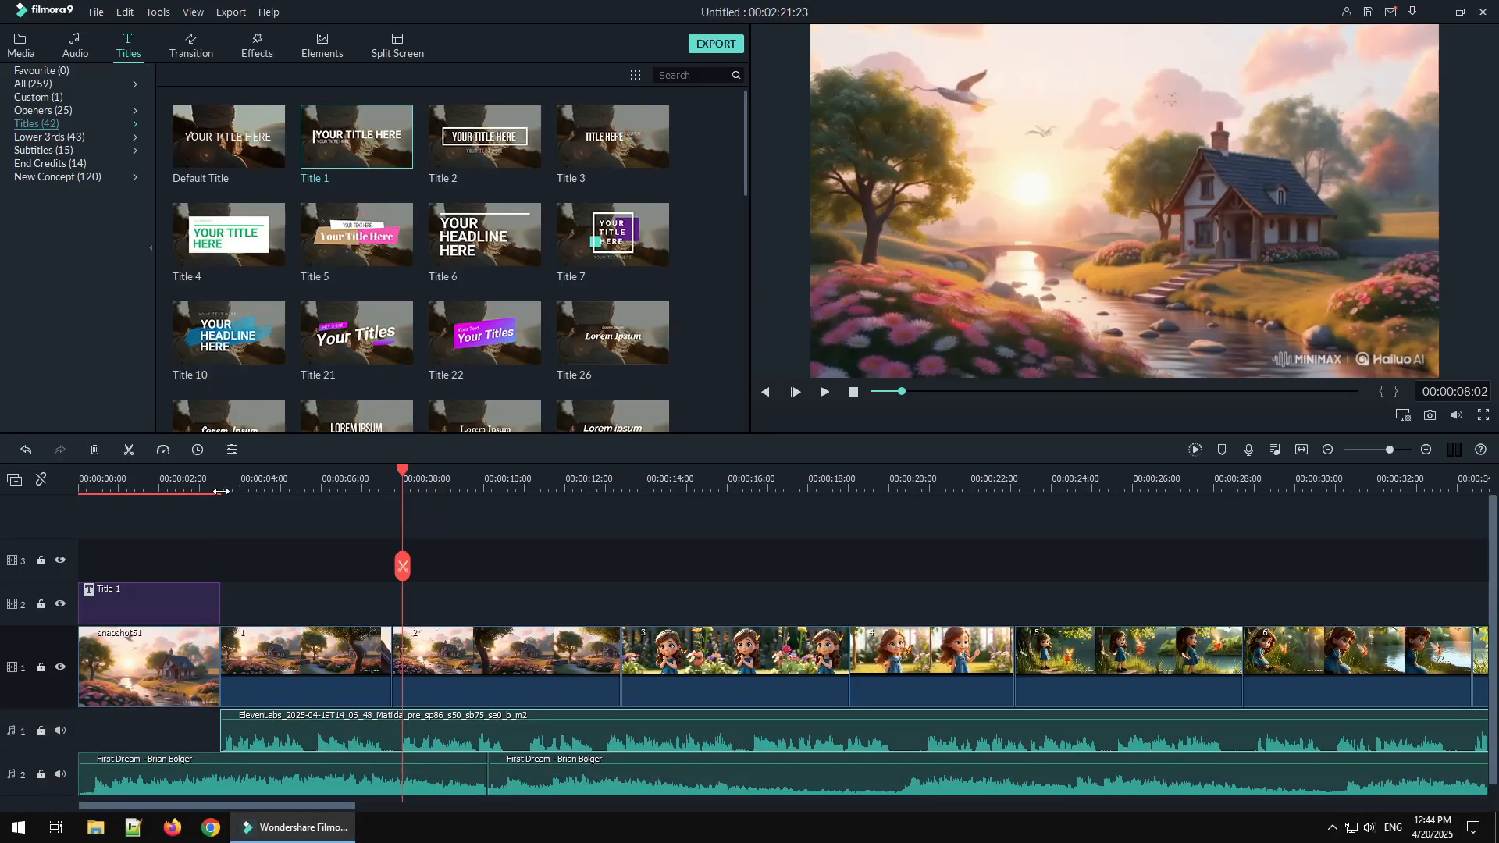
Split the First Dream music at 00:00:03:13, lower the second part's volume to about -8.36 dB, and play it with the narration
{"action": "left_click", "coordinate": [221, 491]}
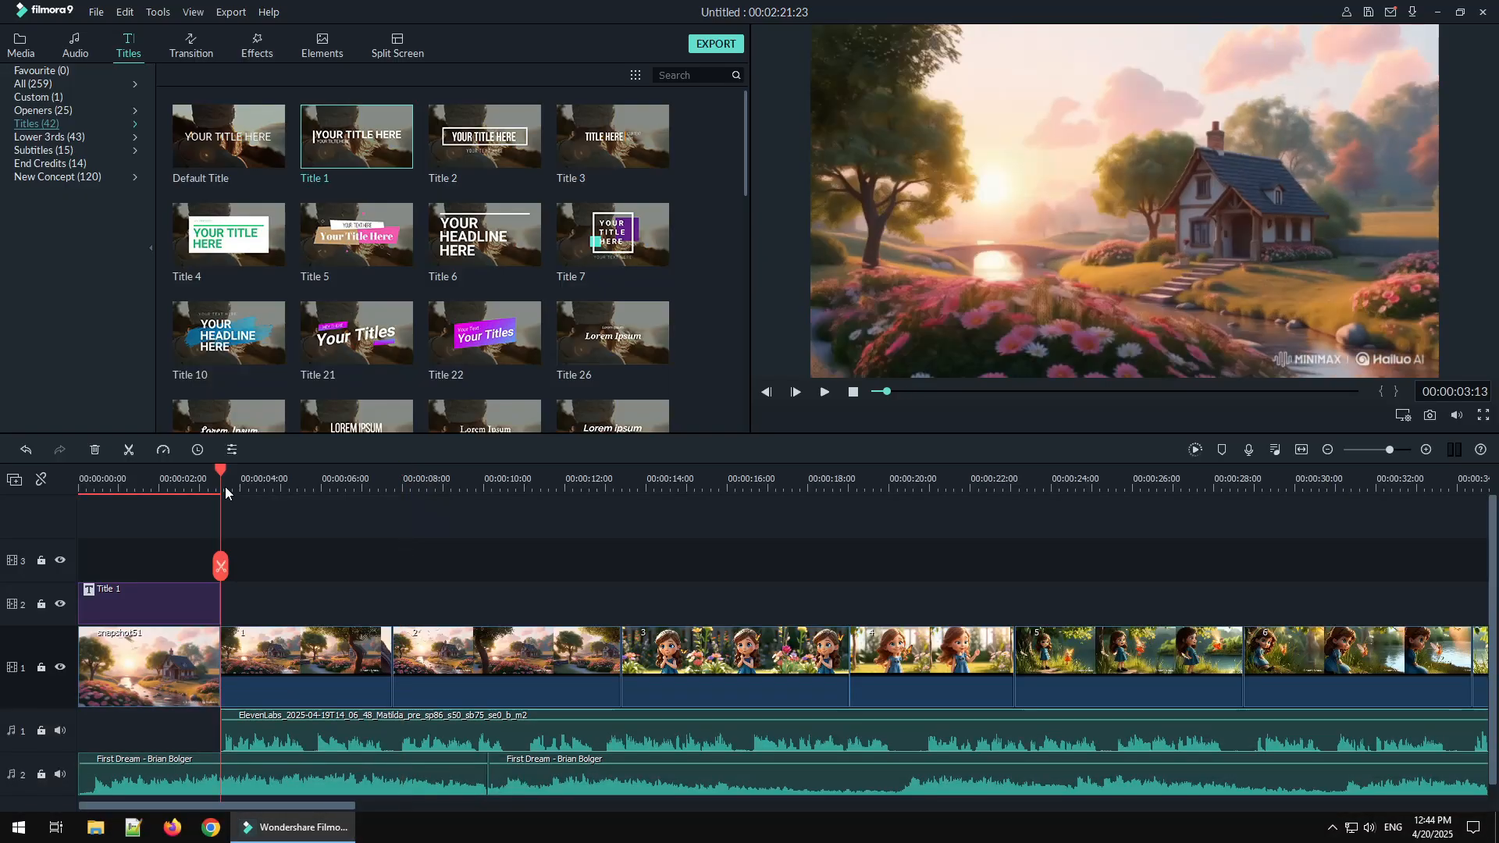
{"action": "left_click", "coordinate": [253, 784]}
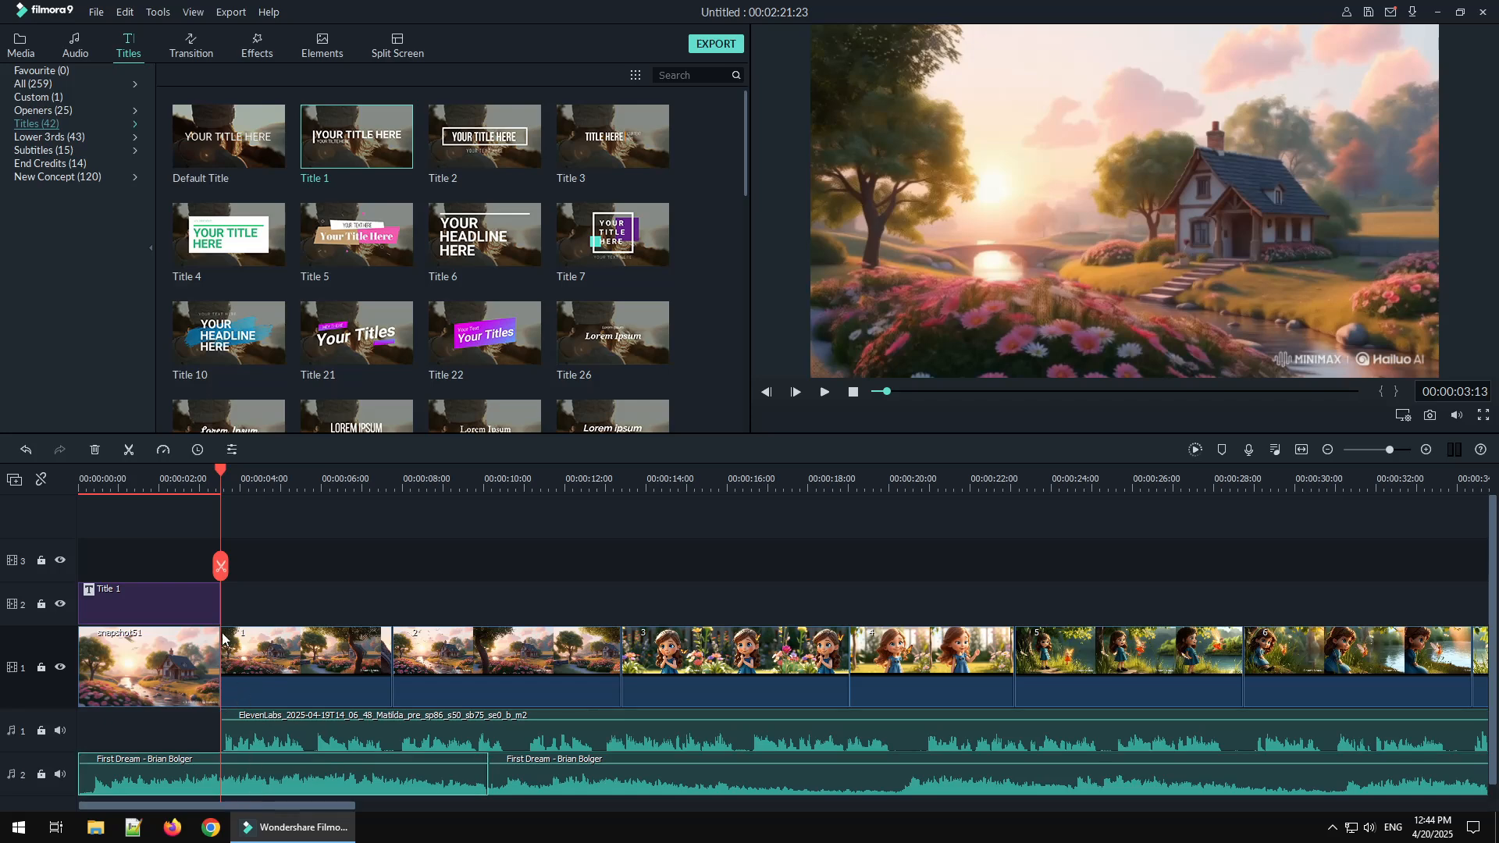
{"action": "key", "text": "ctrl+b"}
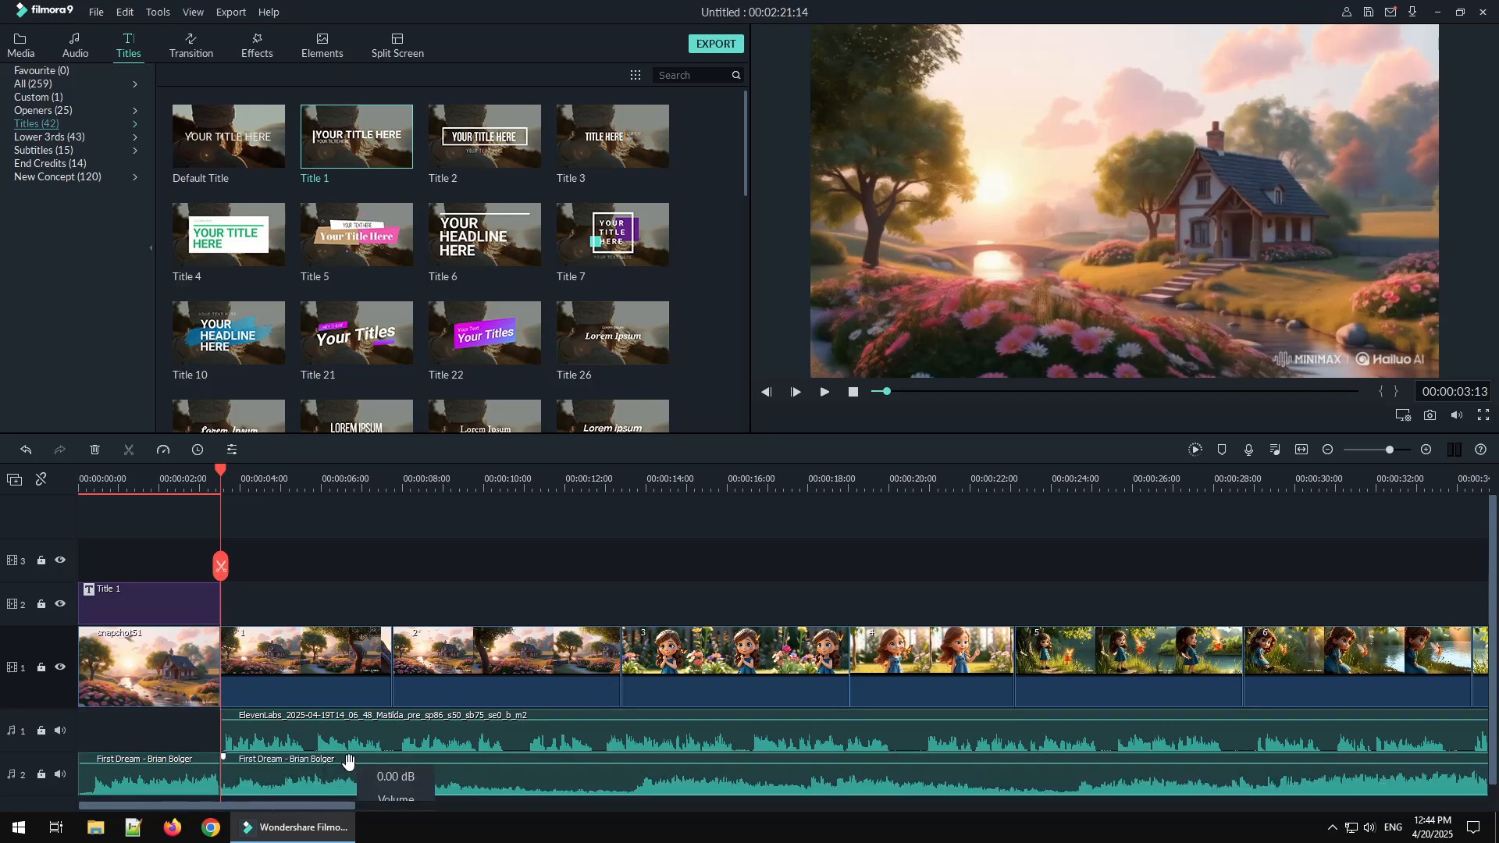
{"action": "left_click_drag", "start_coordinate": [347, 759], "coordinate": [347, 768]}
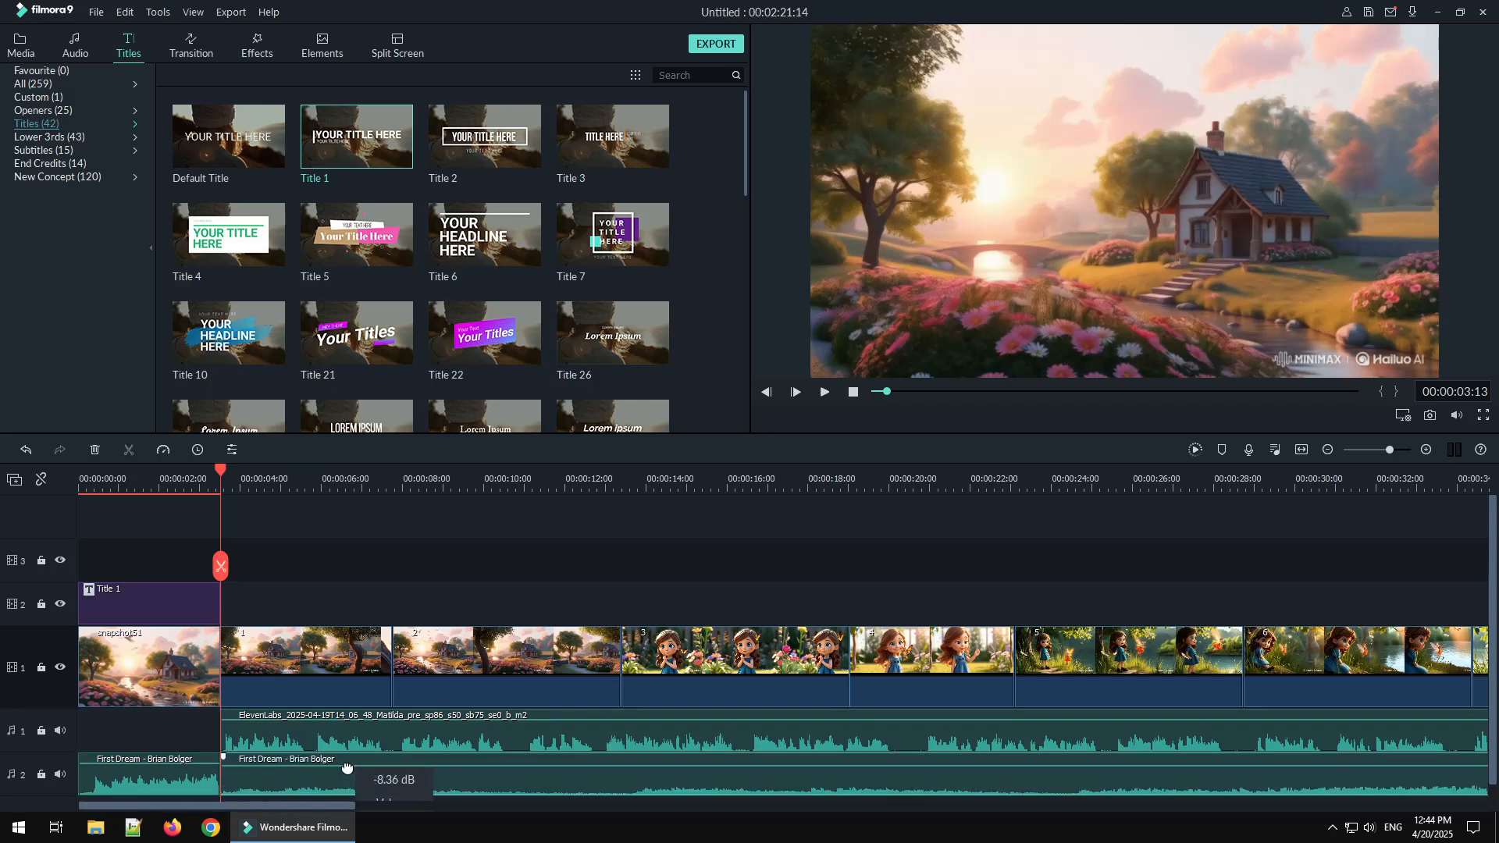
{"action": "left_click", "coordinate": [826, 392]}
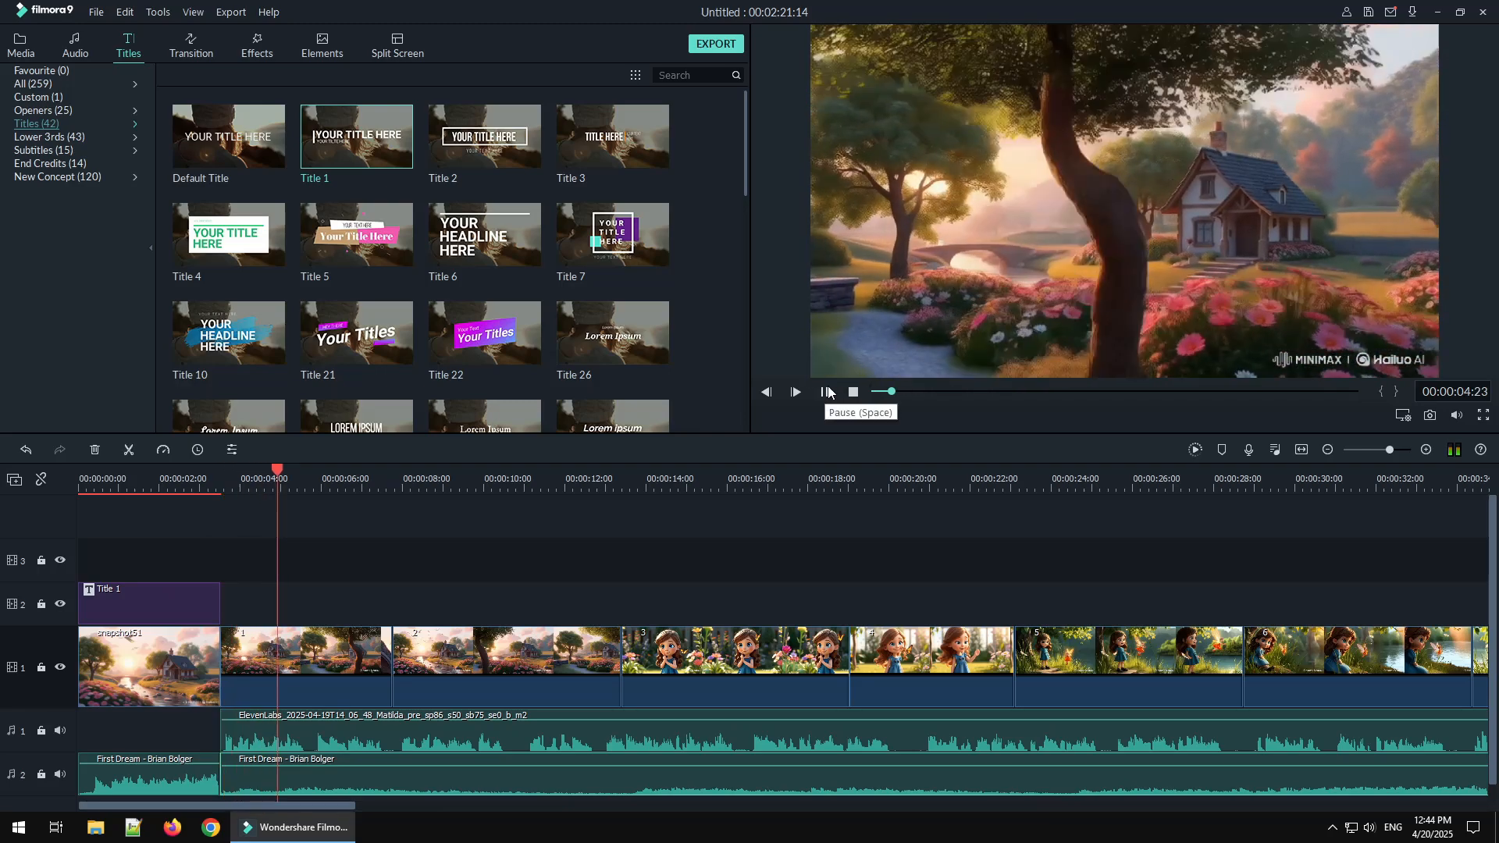
Split clip 2 at 00:00:10:10, delete its first part, and move the remainder against the end of clip 1
{"action": "left_click", "coordinate": [503, 535]}
{"action": "left_click", "coordinate": [500, 539]}
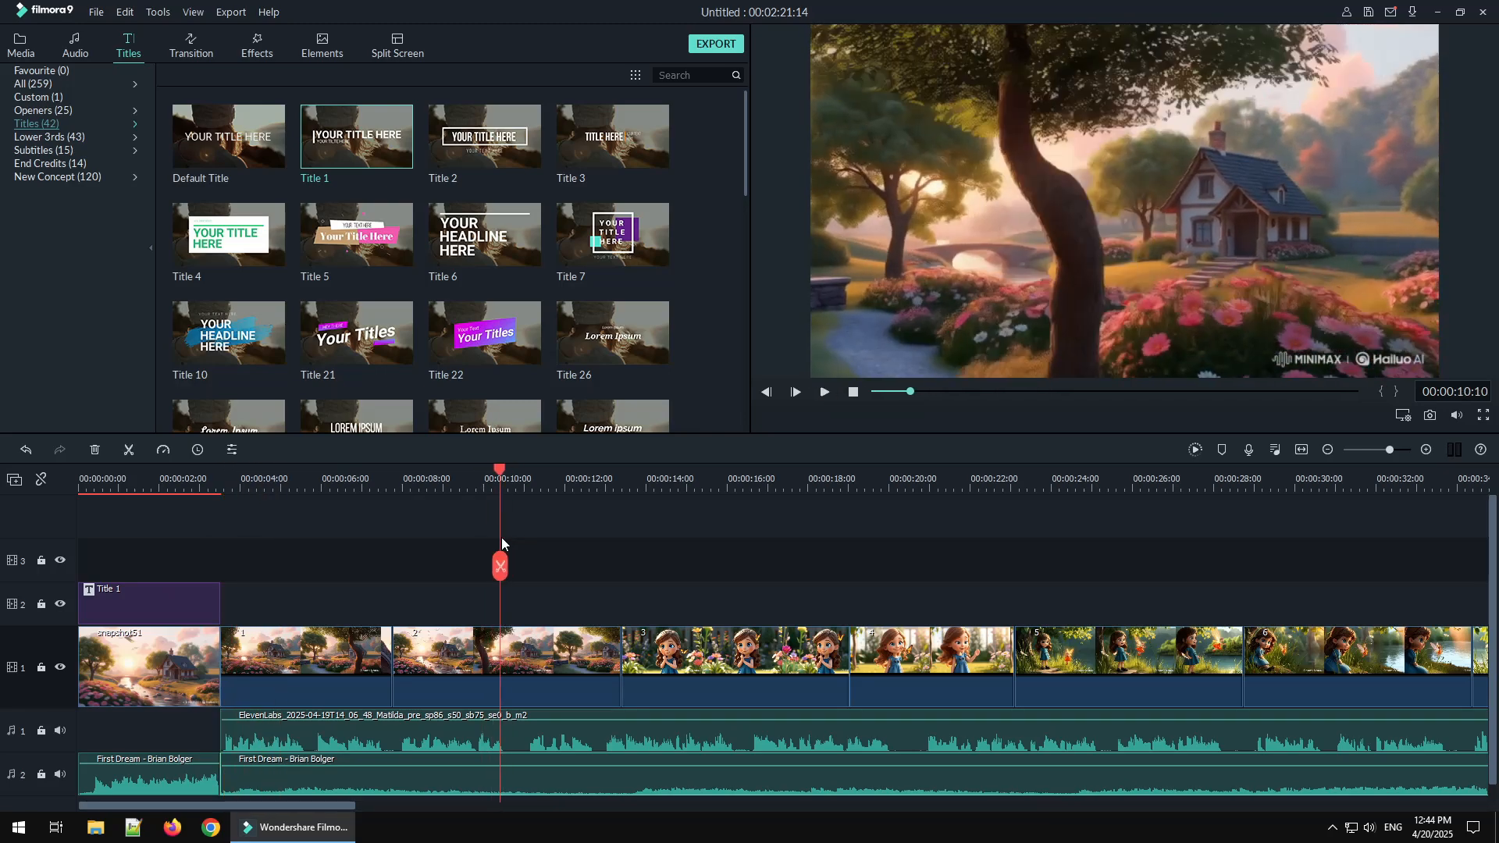
{"action": "left_click", "coordinate": [502, 645]}
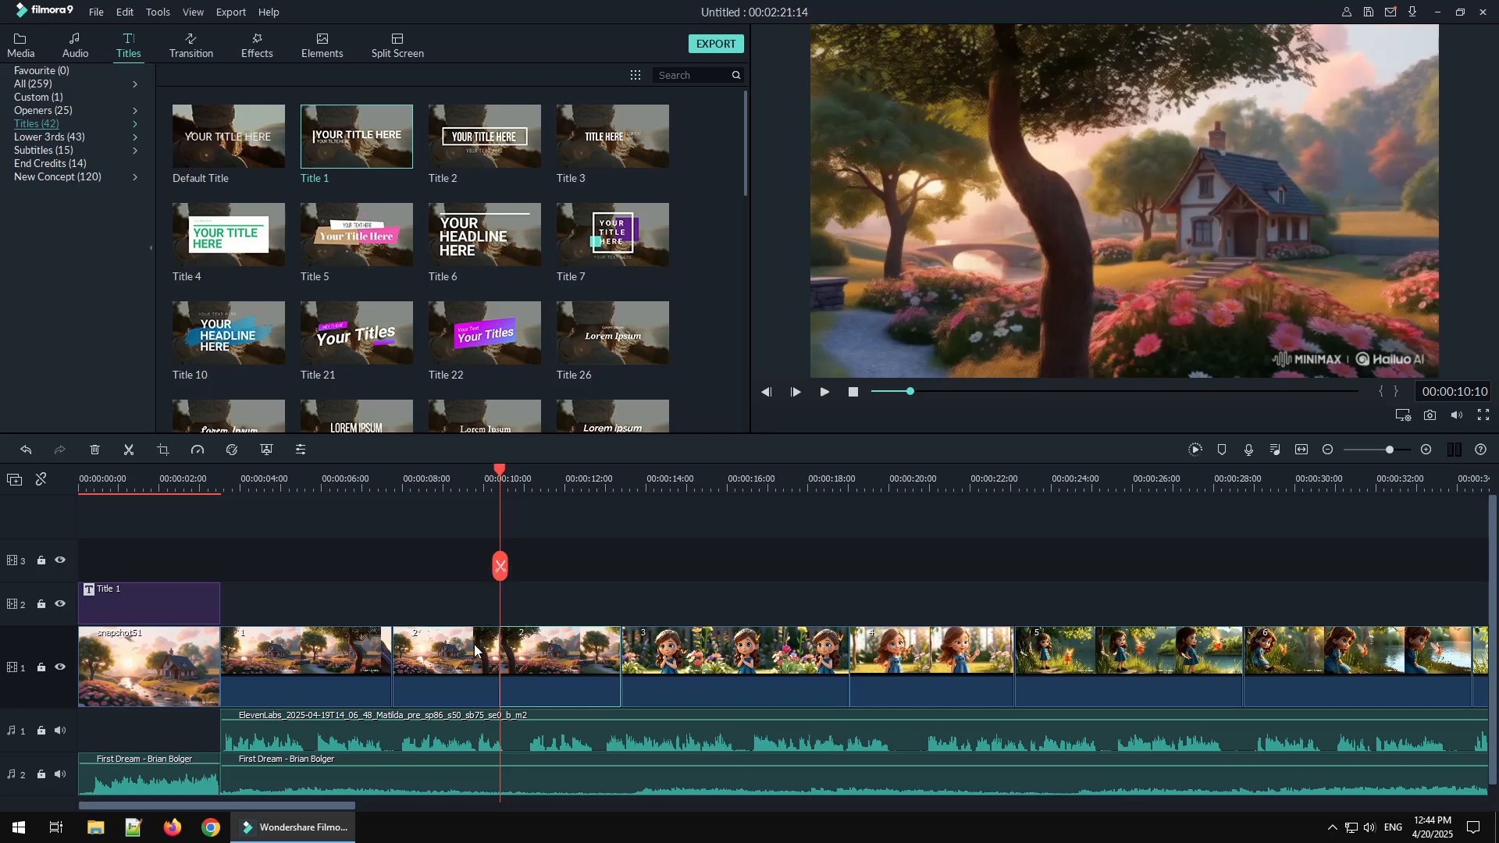
{"action": "key", "text": "ctrl+b"}
{"action": "left_click", "coordinate": [95, 450]}
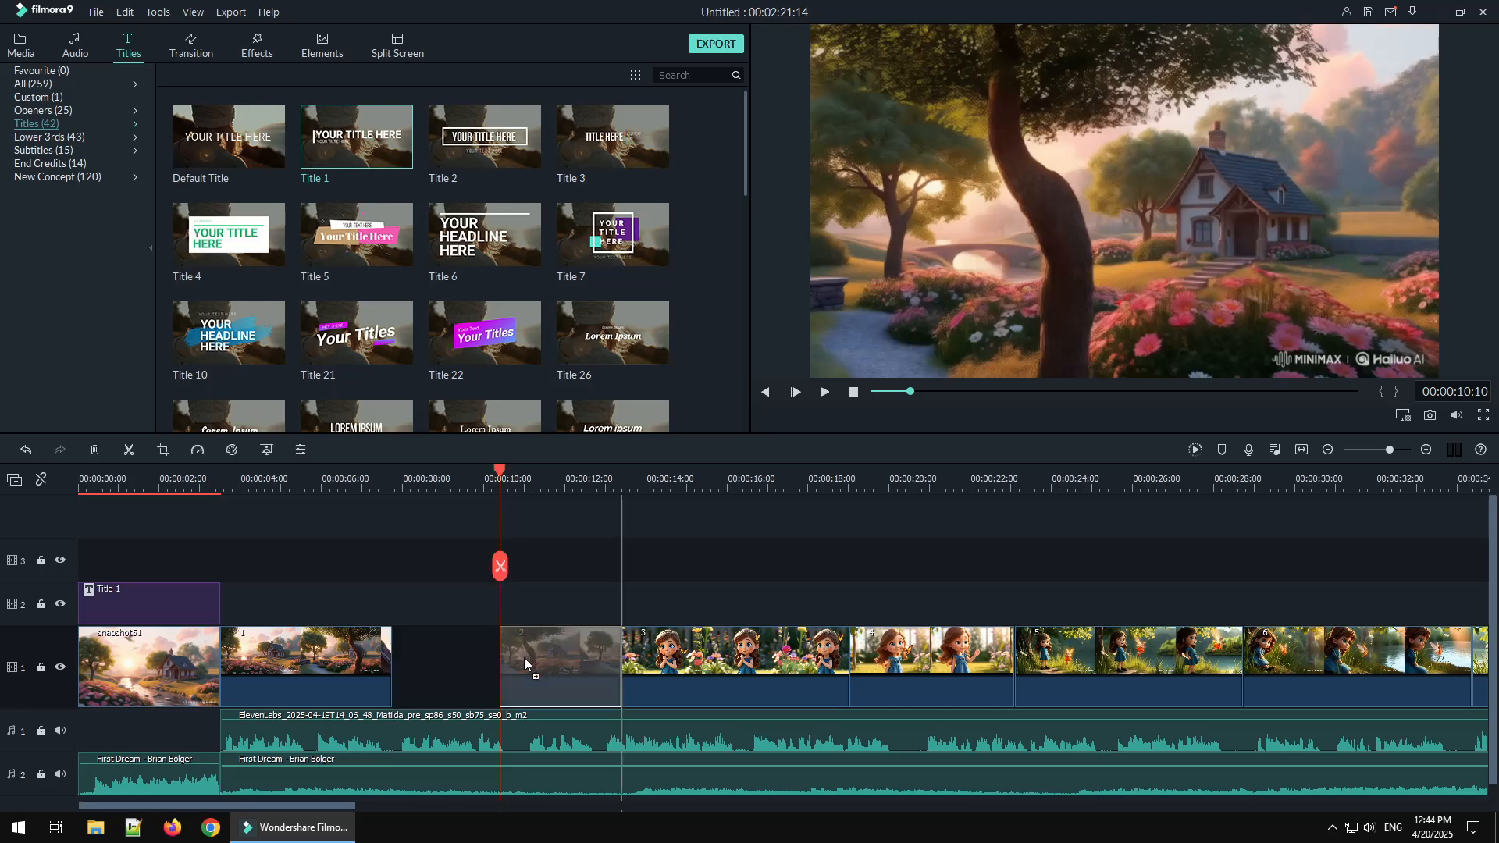
{"action": "left_click_drag", "start_coordinate": [523, 657], "coordinate": [416, 658]}
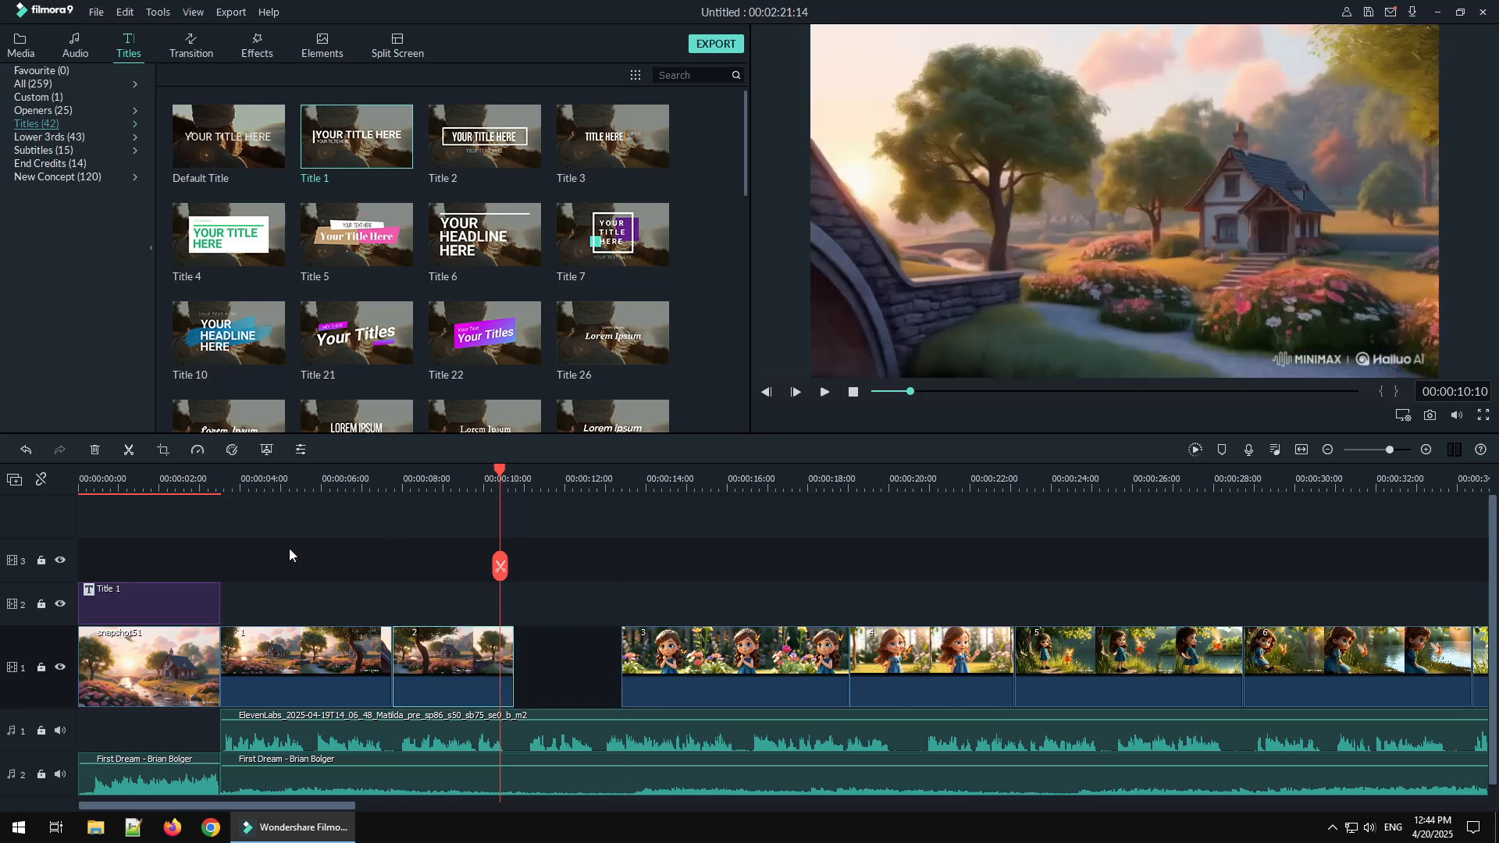
Play the opening clips from 00:00:03:13, move clip 3 against the end of clip 2, and play on to 00:00:16:14
{"action": "left_click", "coordinate": [222, 490]}
{"action": "left_click", "coordinate": [827, 392]}
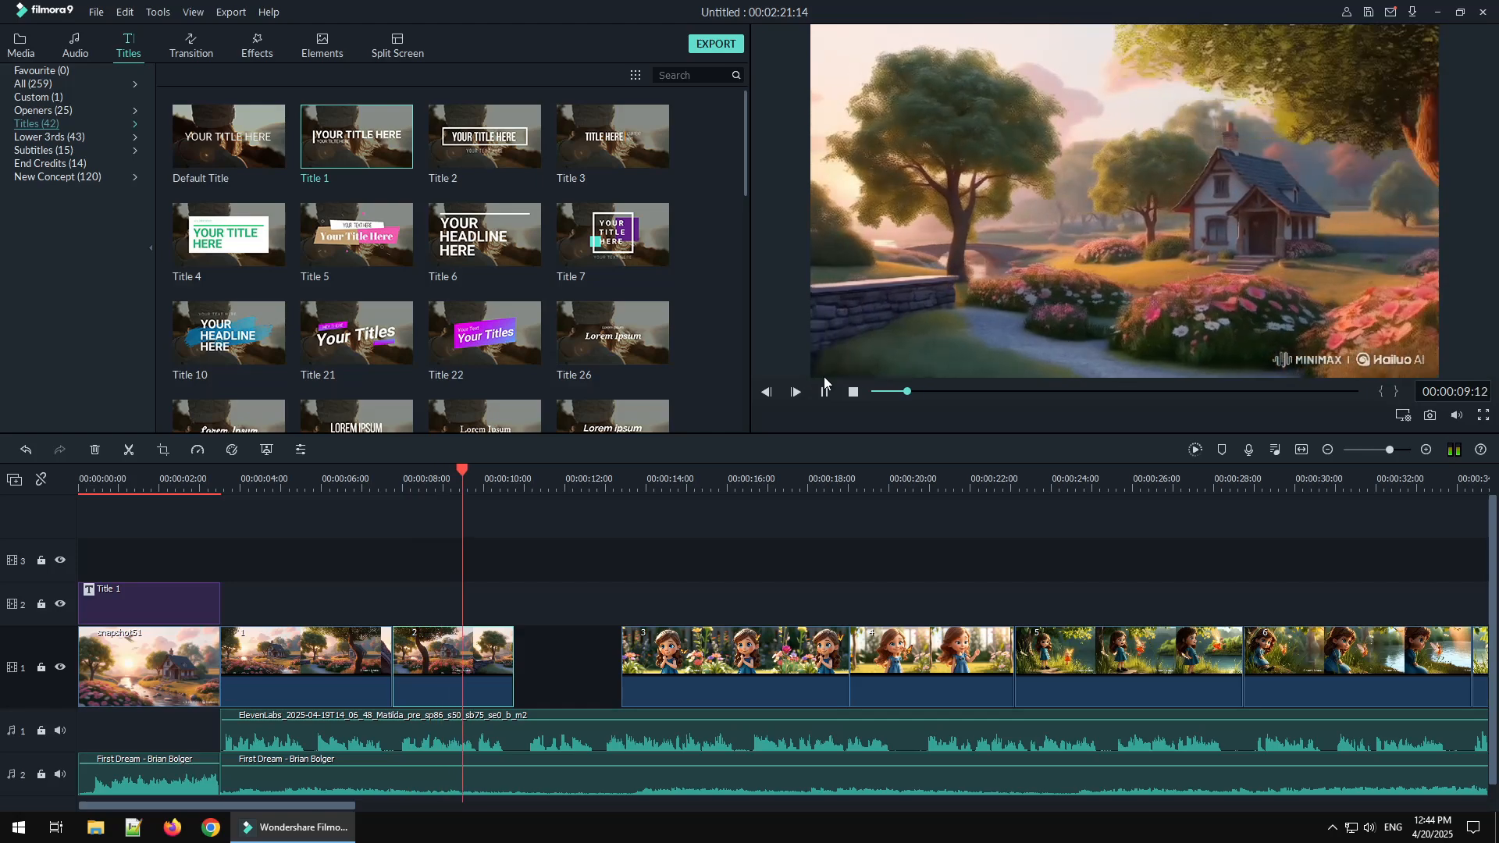
{"action": "left_click", "coordinate": [824, 392]}
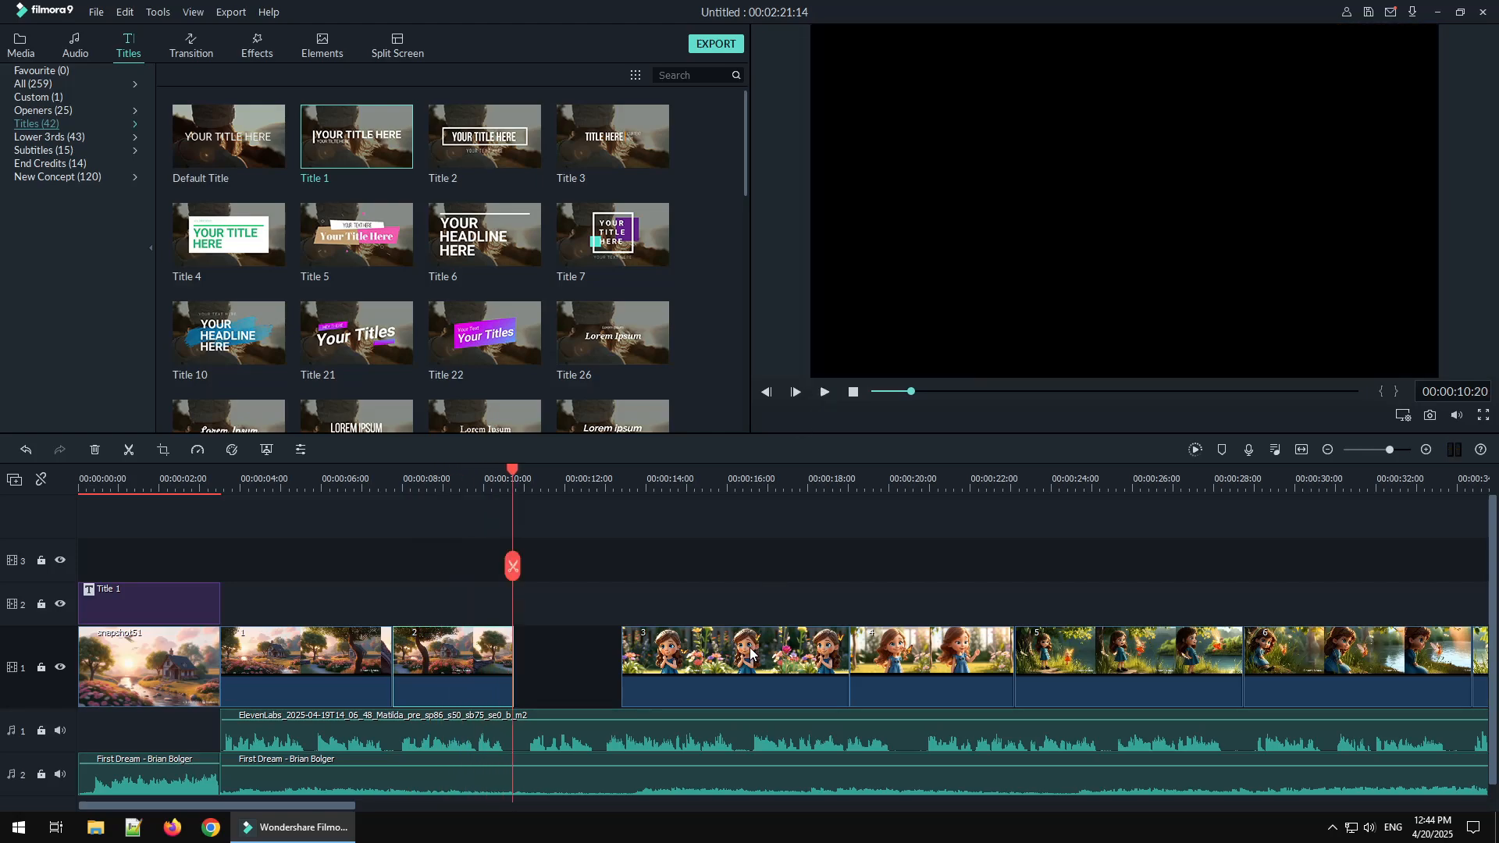
{"action": "left_click_drag", "start_coordinate": [748, 646], "coordinate": [648, 650]}
{"action": "left_click", "coordinate": [825, 393]}
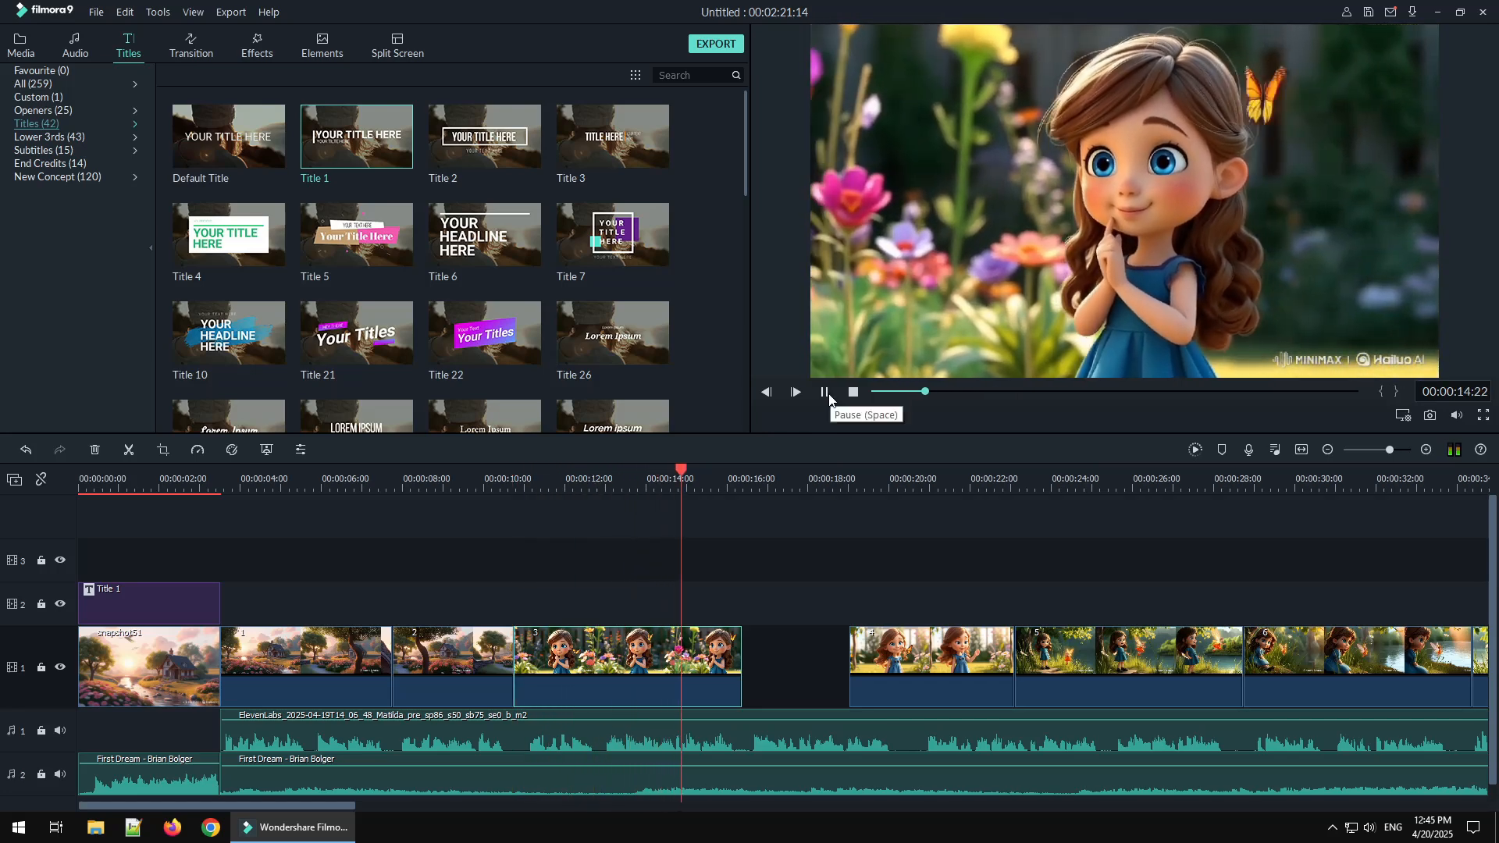
{"action": "left_click", "coordinate": [826, 393]}
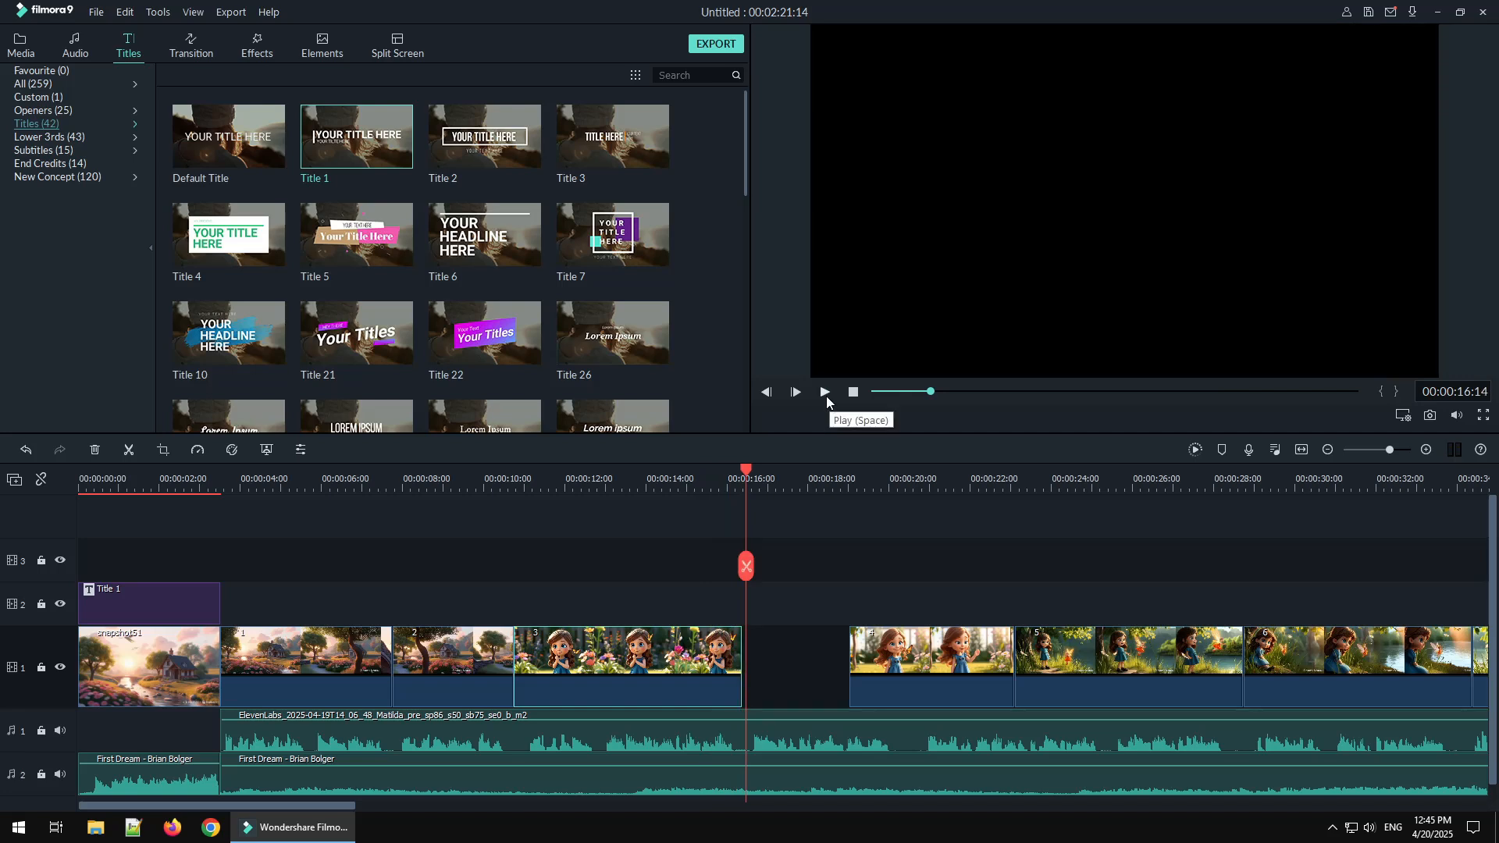
Try slowing clip 3 to 0.50x speed and undo the change
{"action": "left_click", "coordinate": [198, 453]}
{"action": "left_click", "coordinate": [323, 498]}
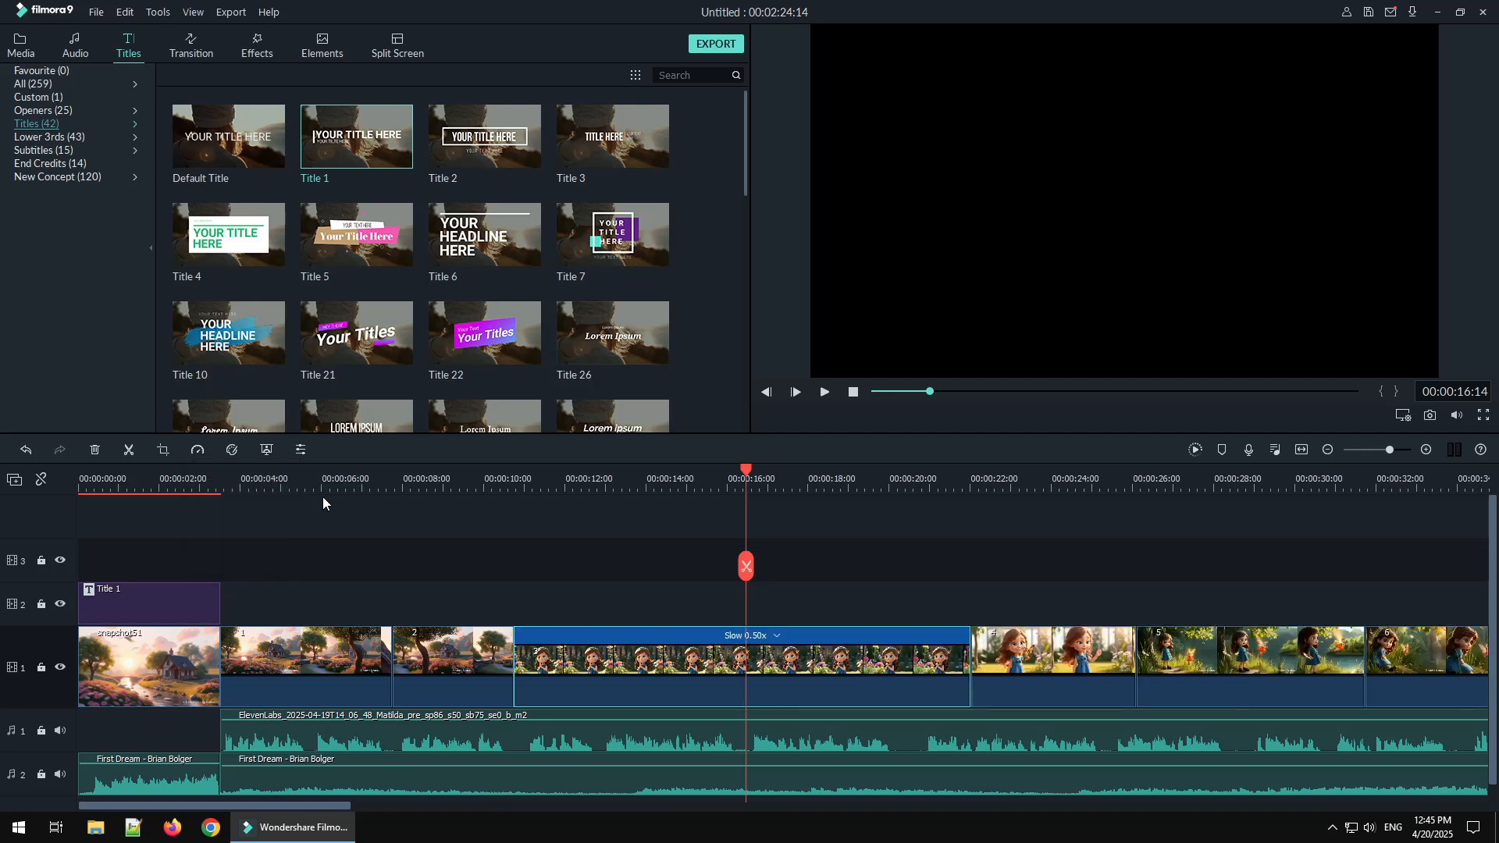
{"action": "key", "text": "ctrl+z"}
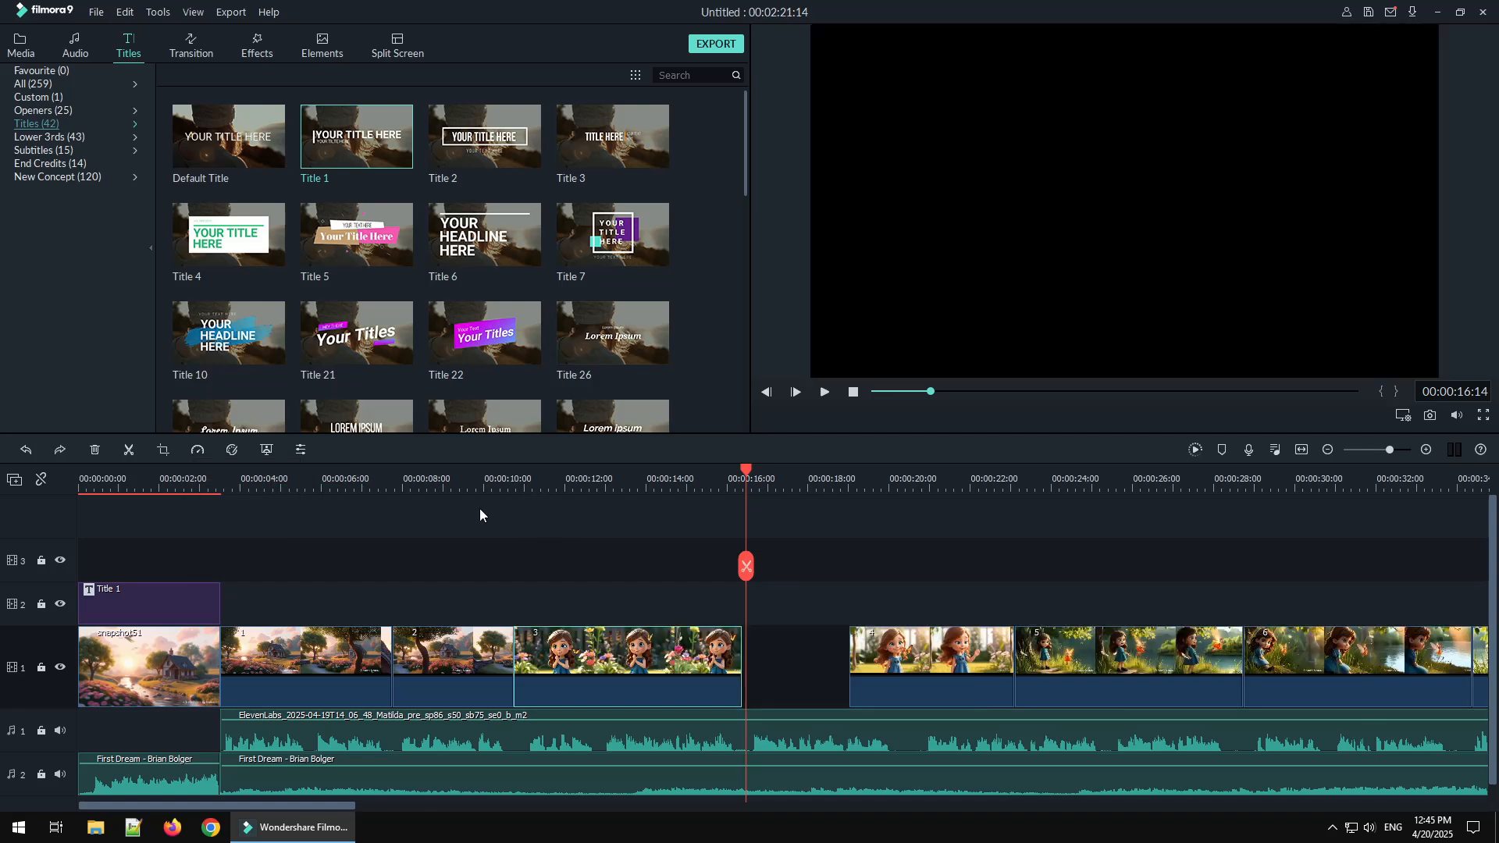
Move clip 5 out of the way, place clip 6 in its slot on video track 1, and play the new order
{"action": "left_click", "coordinate": [200, 451]}
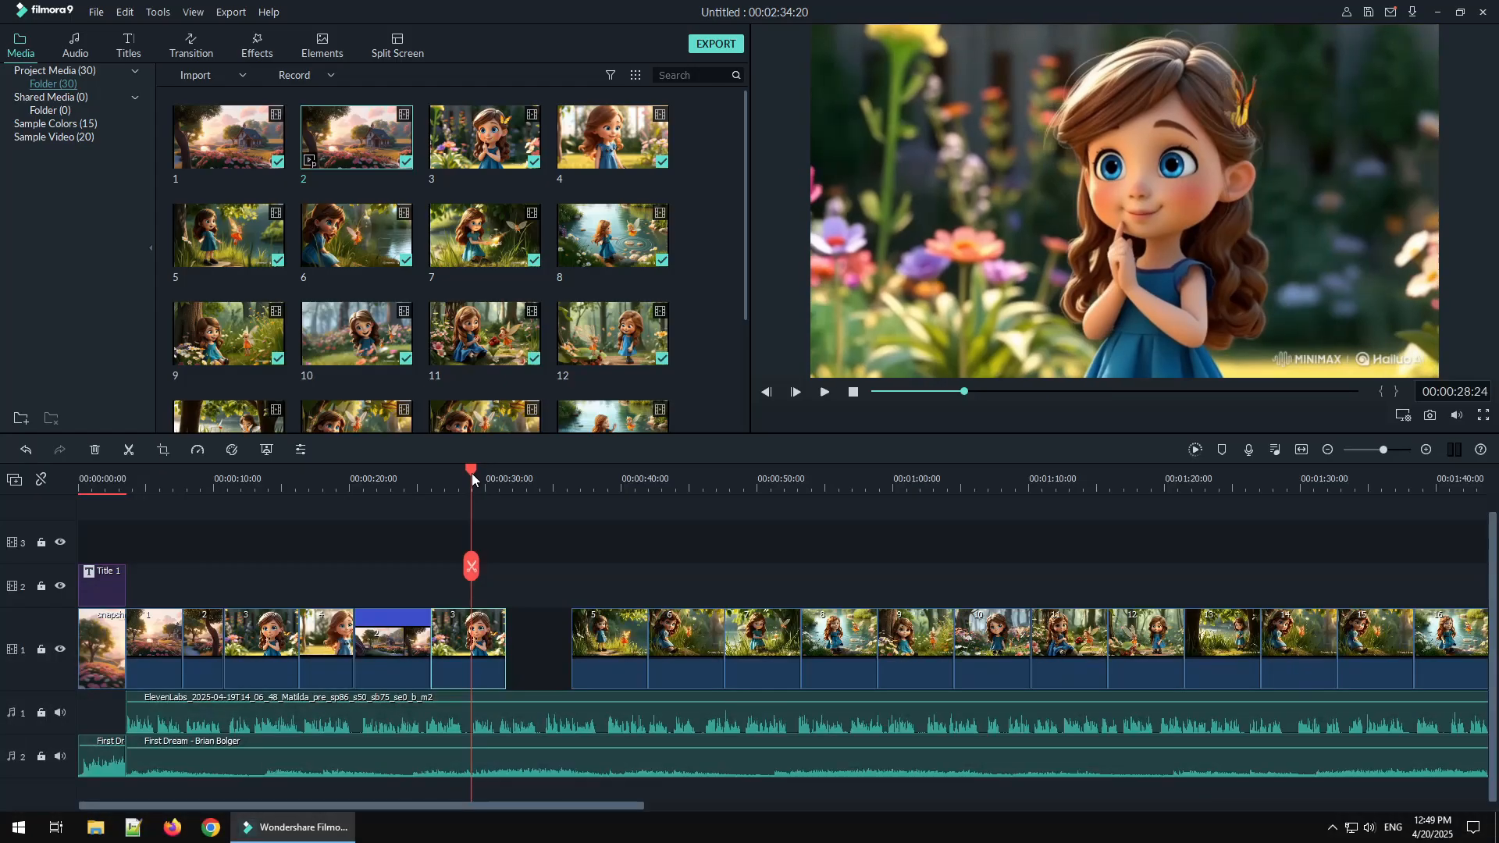
{"action": "key", "text": "space"}
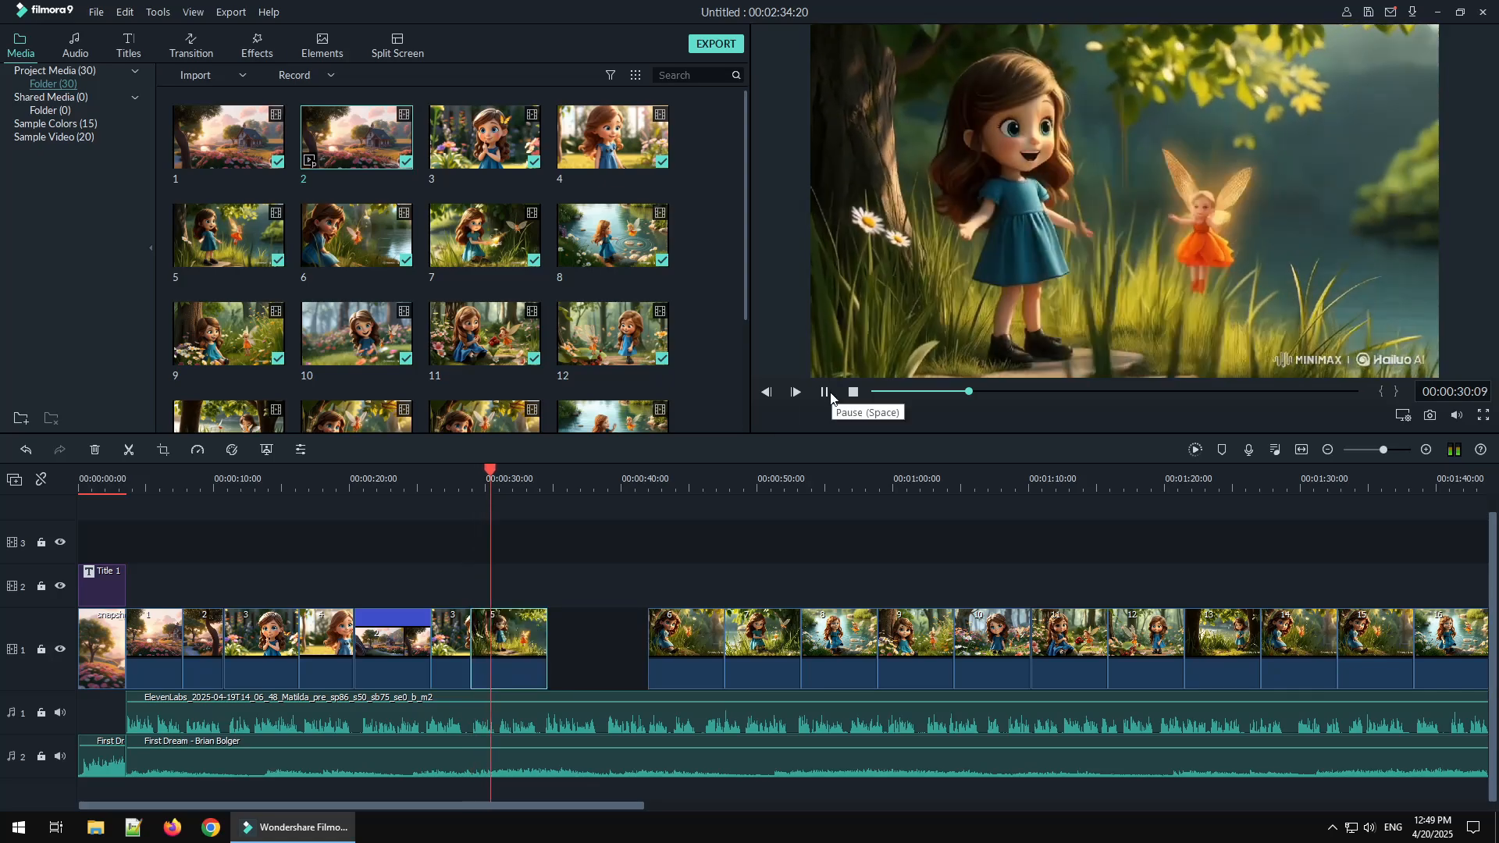
{"action": "left_click", "coordinate": [824, 392]}
{"action": "left_click_drag", "start_coordinate": [686, 644], "coordinate": [540, 587]}
{"action": "left_click_drag", "start_coordinate": [509, 646], "coordinate": [644, 647]}
{"action": "left_click_drag", "start_coordinate": [539, 587], "coordinate": [508, 647]}
{"action": "left_click", "coordinate": [466, 480]}
{"action": "left_click", "coordinate": [825, 393]}
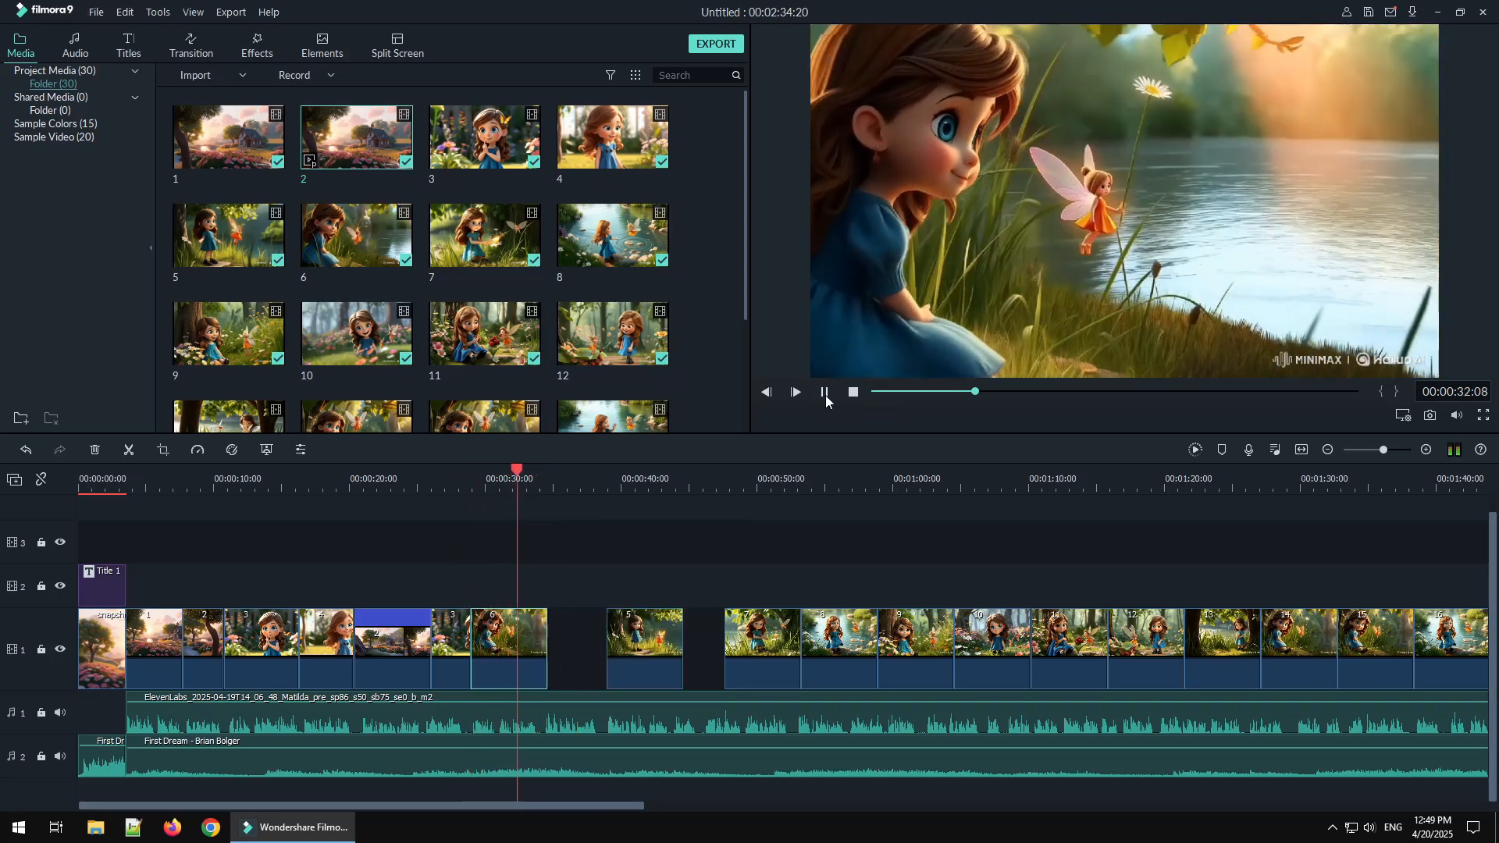
Move clip 5 against the end of clip 6 and play the joined clips
{"action": "left_click", "coordinate": [826, 393]}
{"action": "left_click_drag", "start_coordinate": [665, 641], "coordinate": [610, 639]}
{"action": "left_click", "coordinate": [824, 392]}
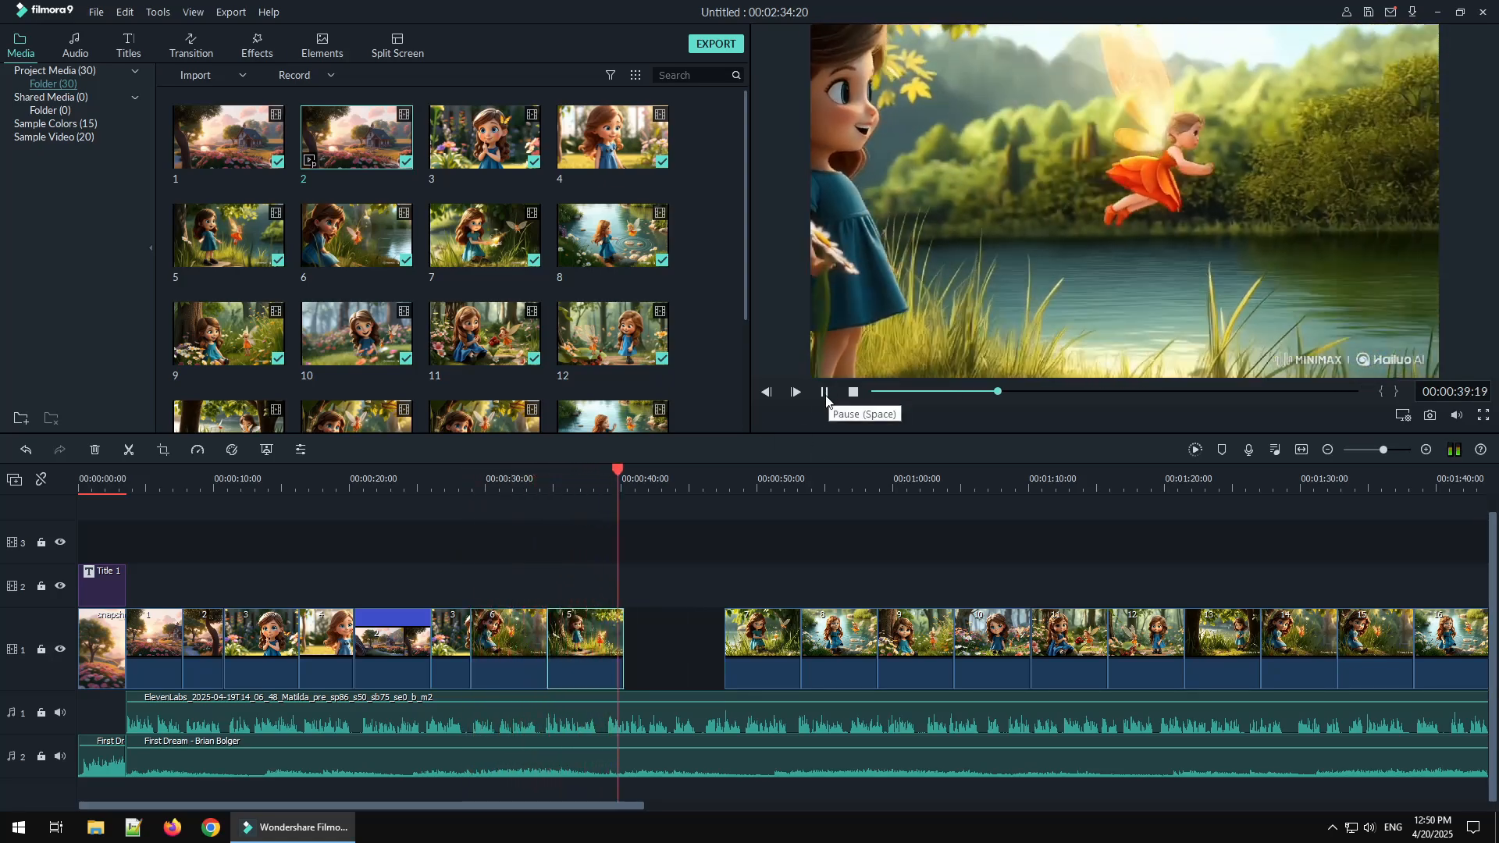
{"action": "left_click", "coordinate": [826, 487]}
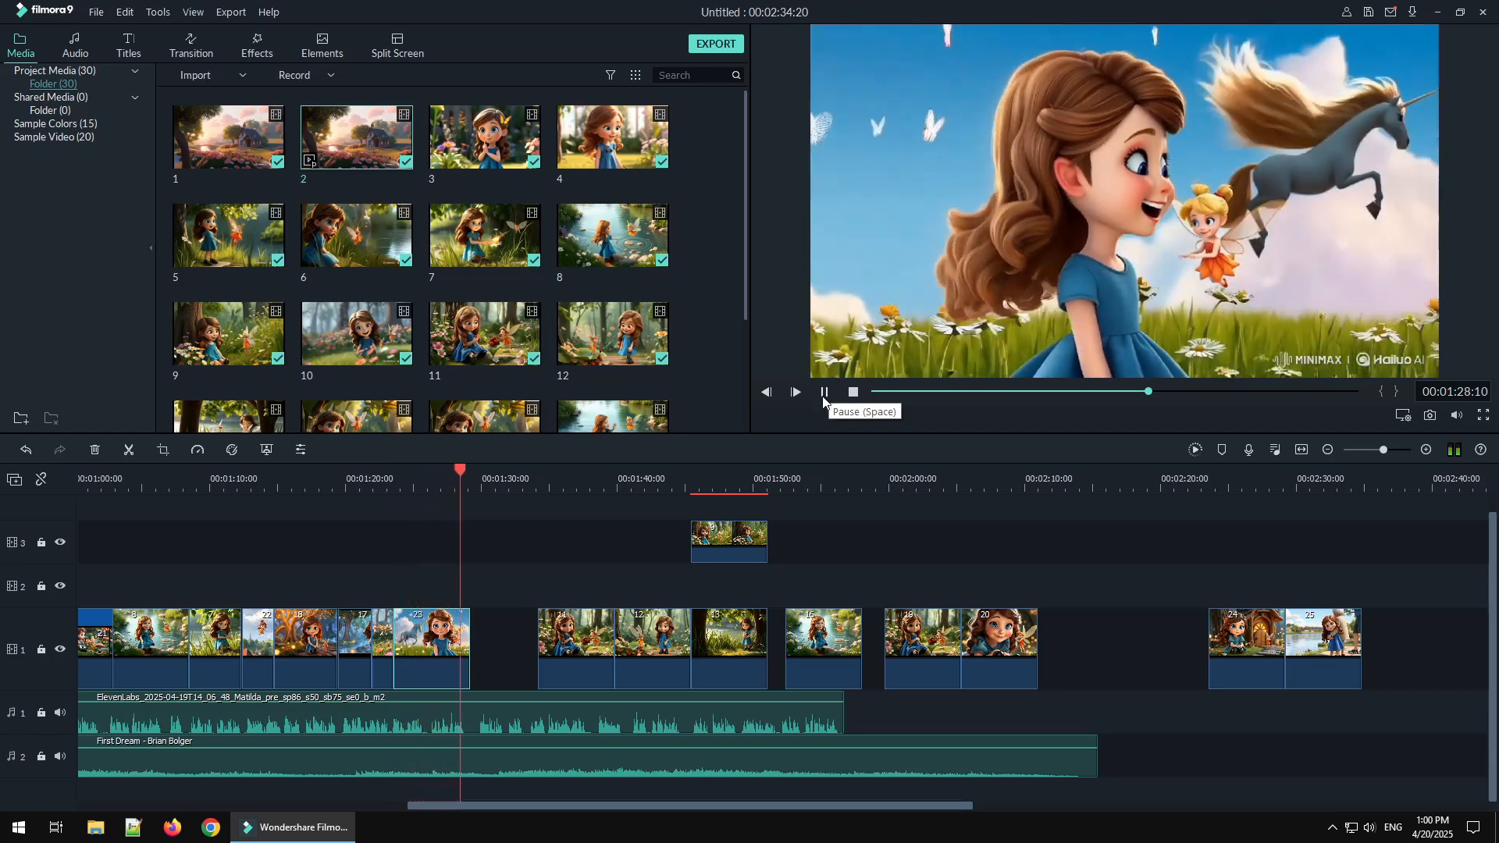
Move the clip that follows the gap against the end of clip 23 and play the join with the narration
{"action": "left_click", "coordinate": [649, 491]}
{"action": "left_click", "coordinate": [461, 488]}
{"action": "left_click_drag", "start_coordinate": [576, 642], "coordinate": [531, 627]}
{"action": "left_click", "coordinate": [824, 393]}
{"action": "left_click", "coordinate": [824, 393]}
Move clip 20 into the gap ahead of clip 12 and play that passage with the narration
{"action": "left_click", "coordinate": [724, 488]}
{"action": "left_click", "coordinate": [644, 488]}
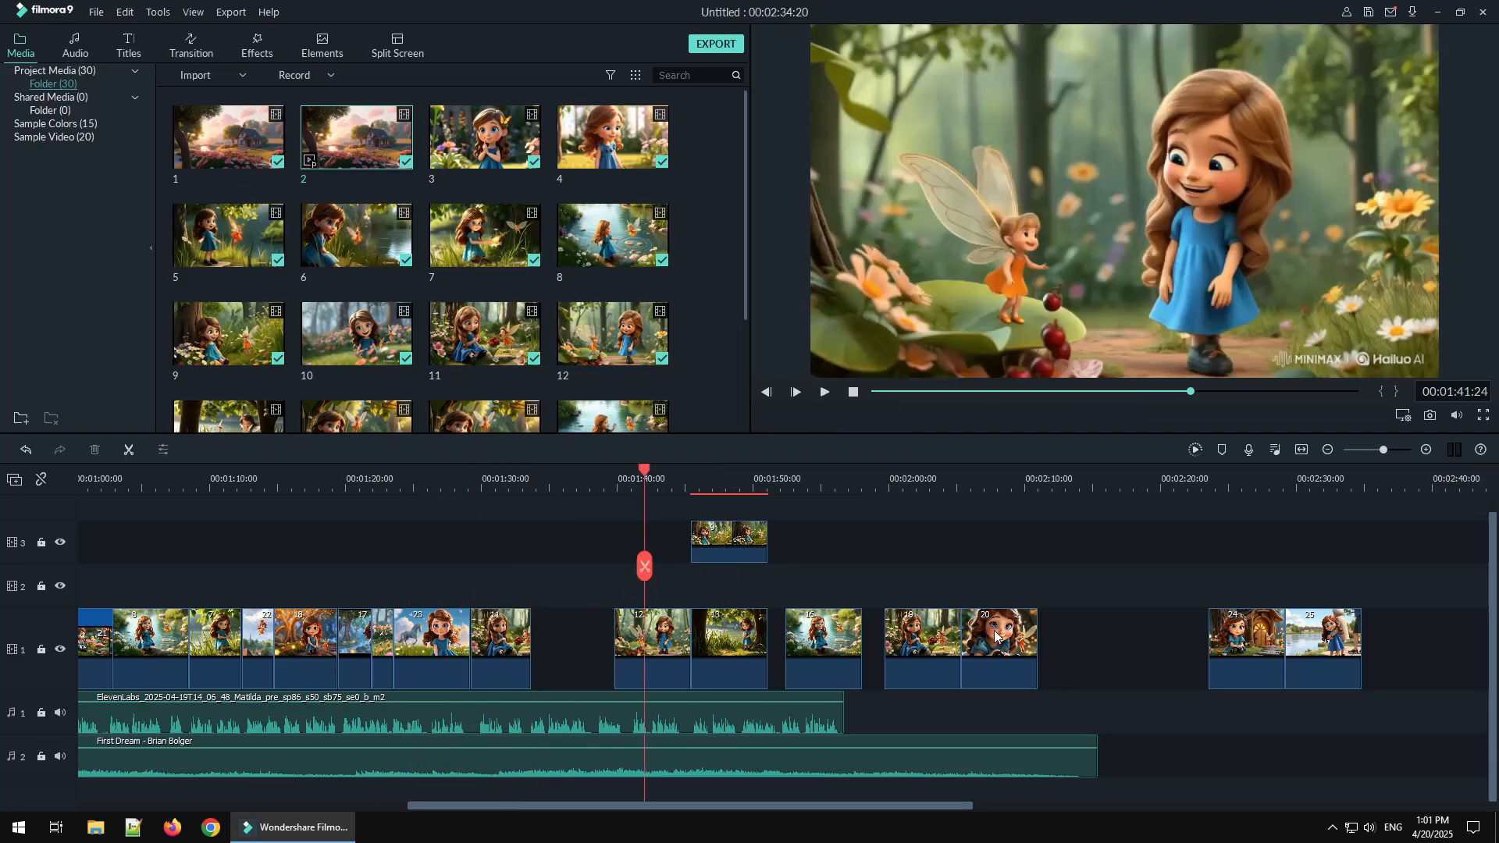
{"action": "left_click_drag", "start_coordinate": [994, 632], "coordinate": [566, 606]}
{"action": "left_click", "coordinate": [522, 486]}
{"action": "left_click", "coordinate": [828, 394]}
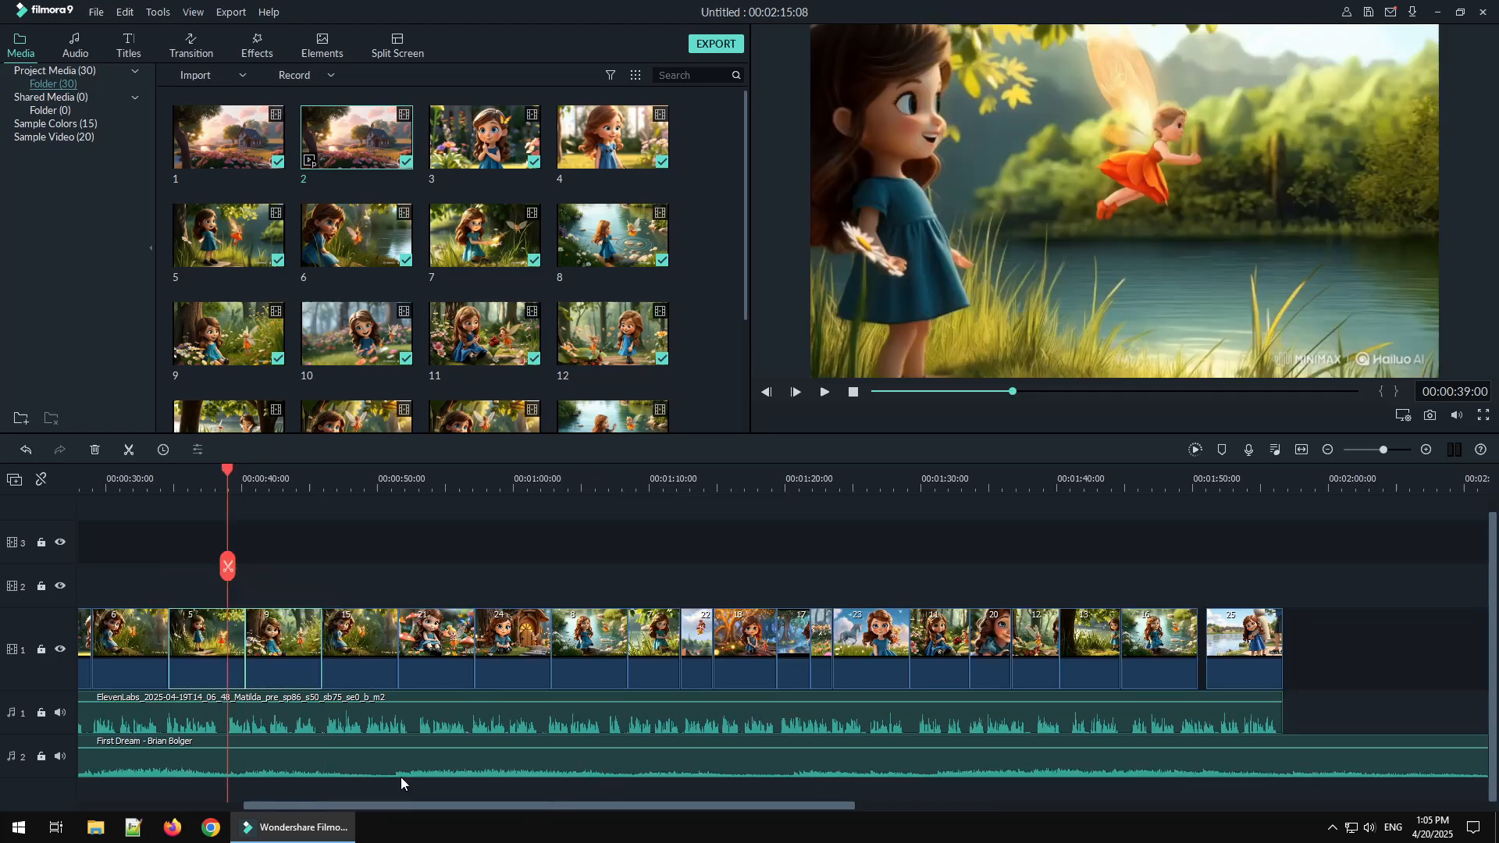
{"action": "left_click", "coordinate": [798, 642]}
{"action": "left_click_drag", "start_coordinate": [798, 642], "coordinate": [816, 686]}
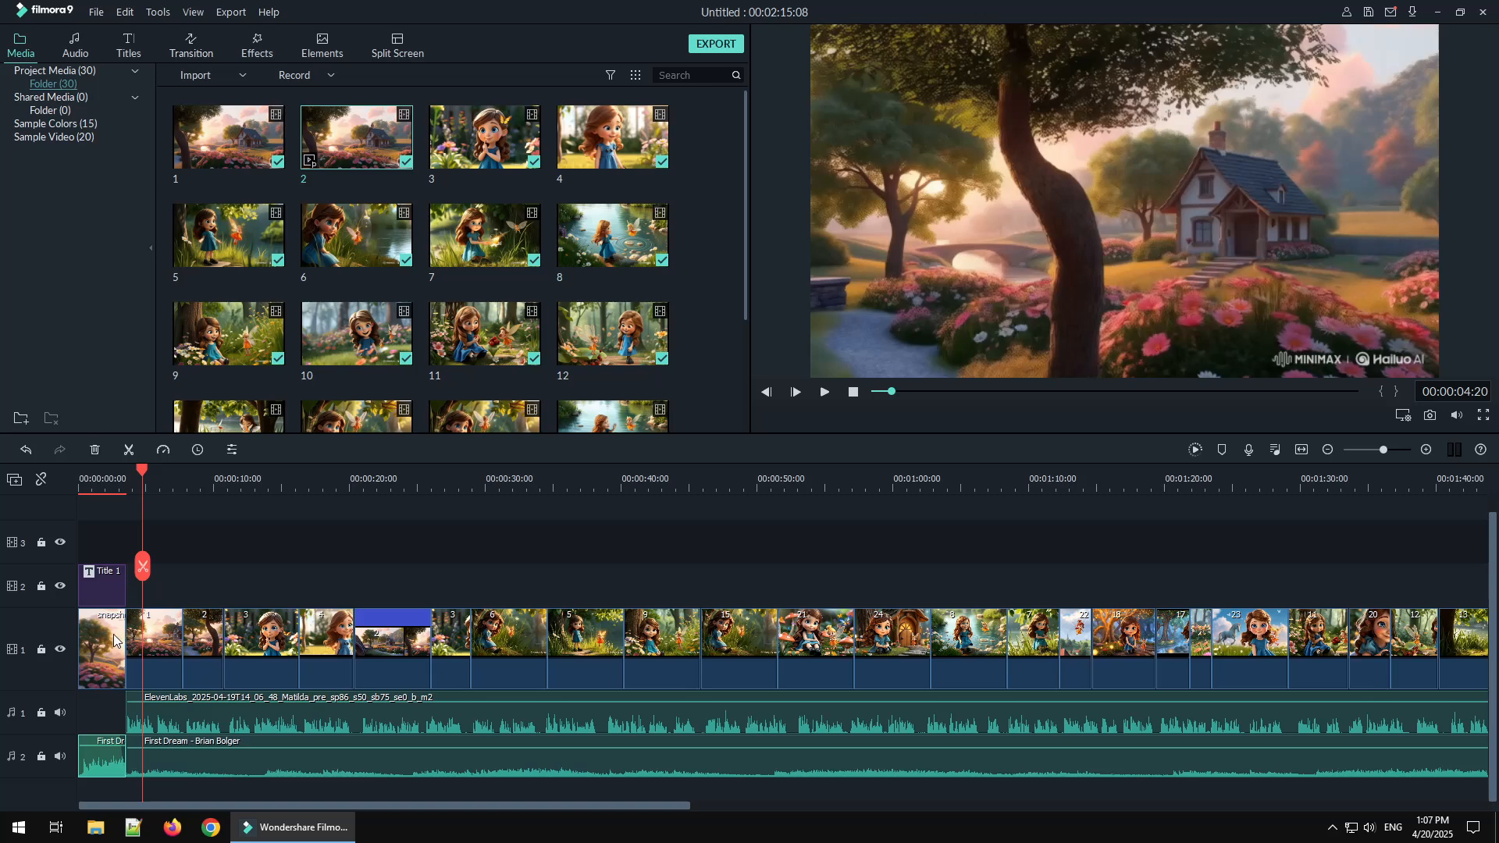
Add the basic Fade transition between the opening snapshot and clip 1
{"action": "left_click", "coordinate": [192, 53]}
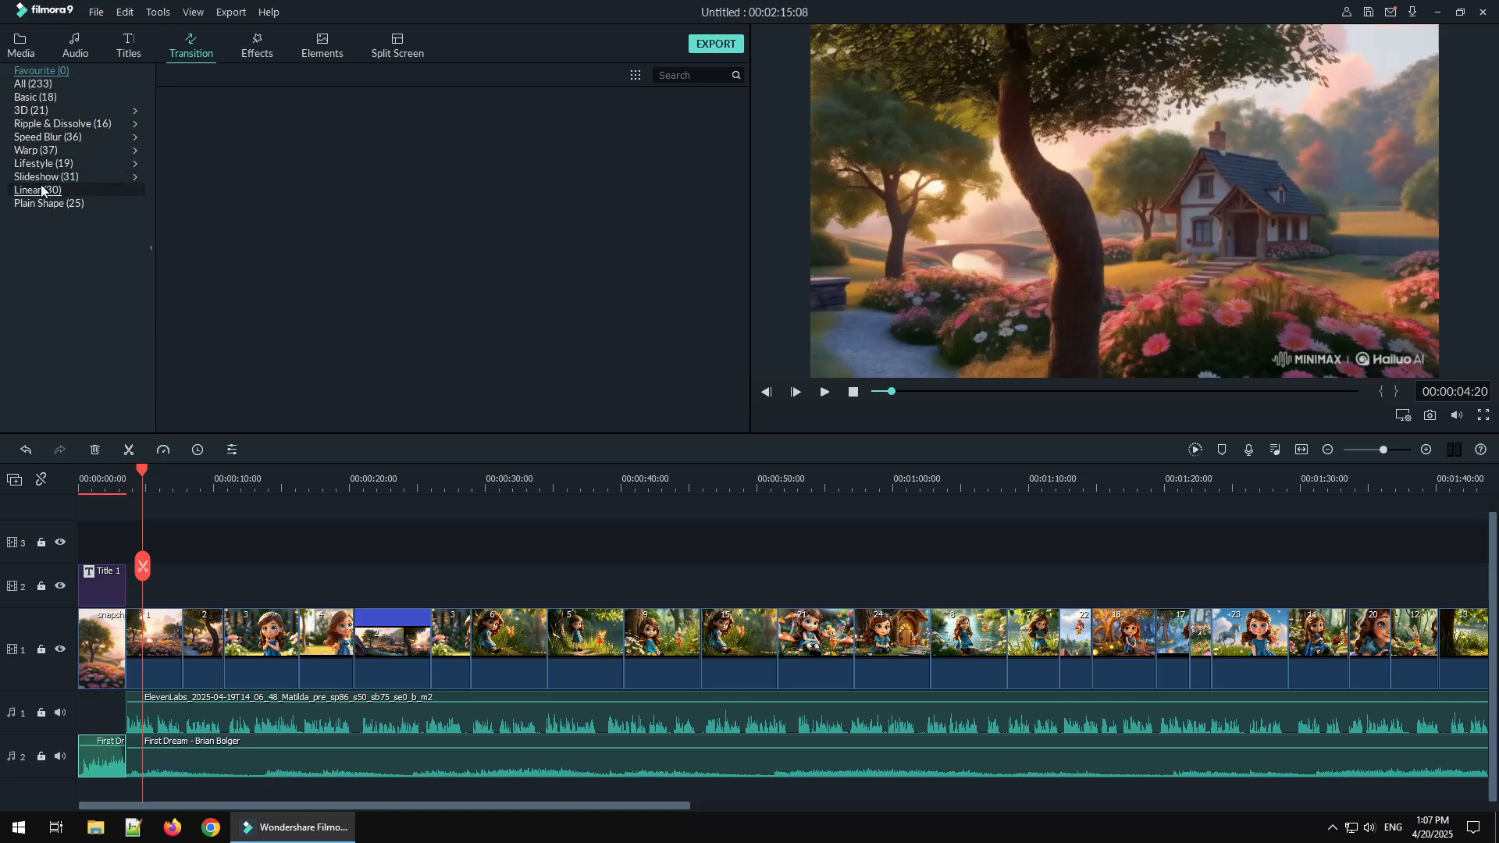
{"action": "left_click", "coordinate": [30, 99]}
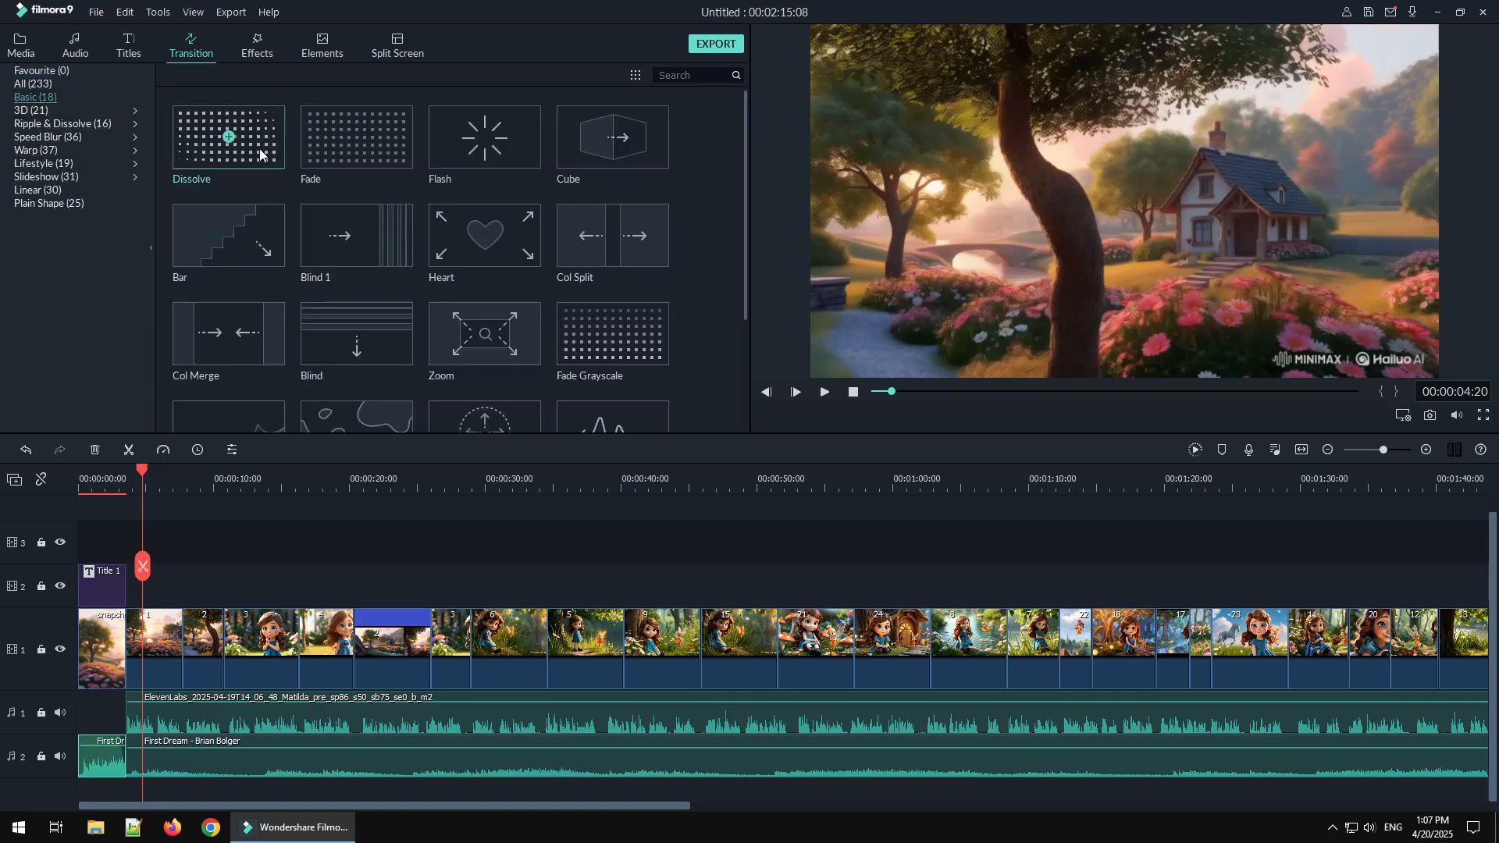
{"action": "left_click_drag", "start_coordinate": [324, 152], "coordinate": [138, 648]}
{"action": "right_click", "coordinate": [128, 649]}
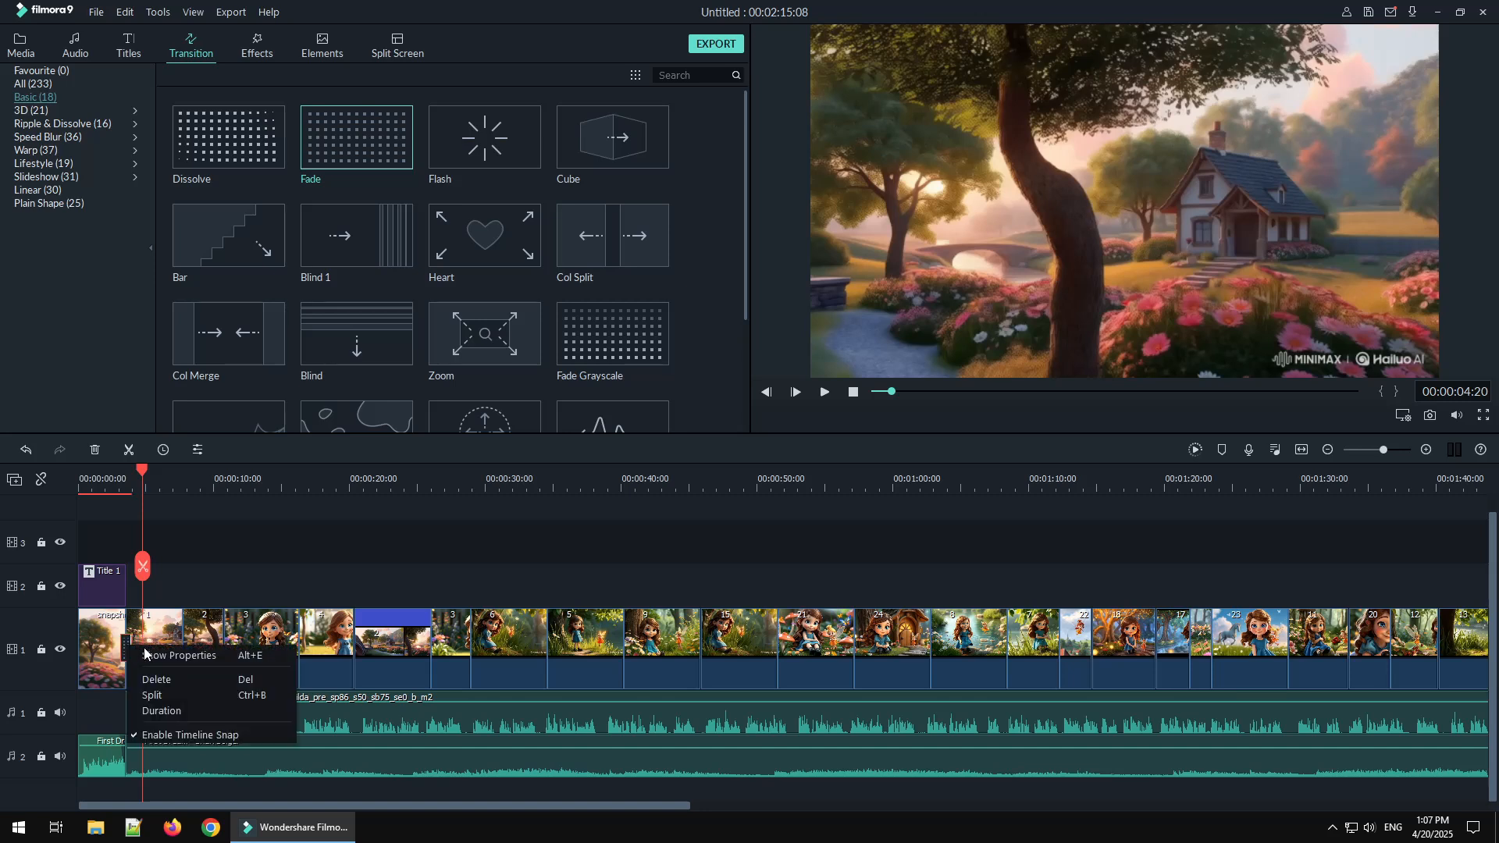
{"action": "left_click", "coordinate": [144, 608]}
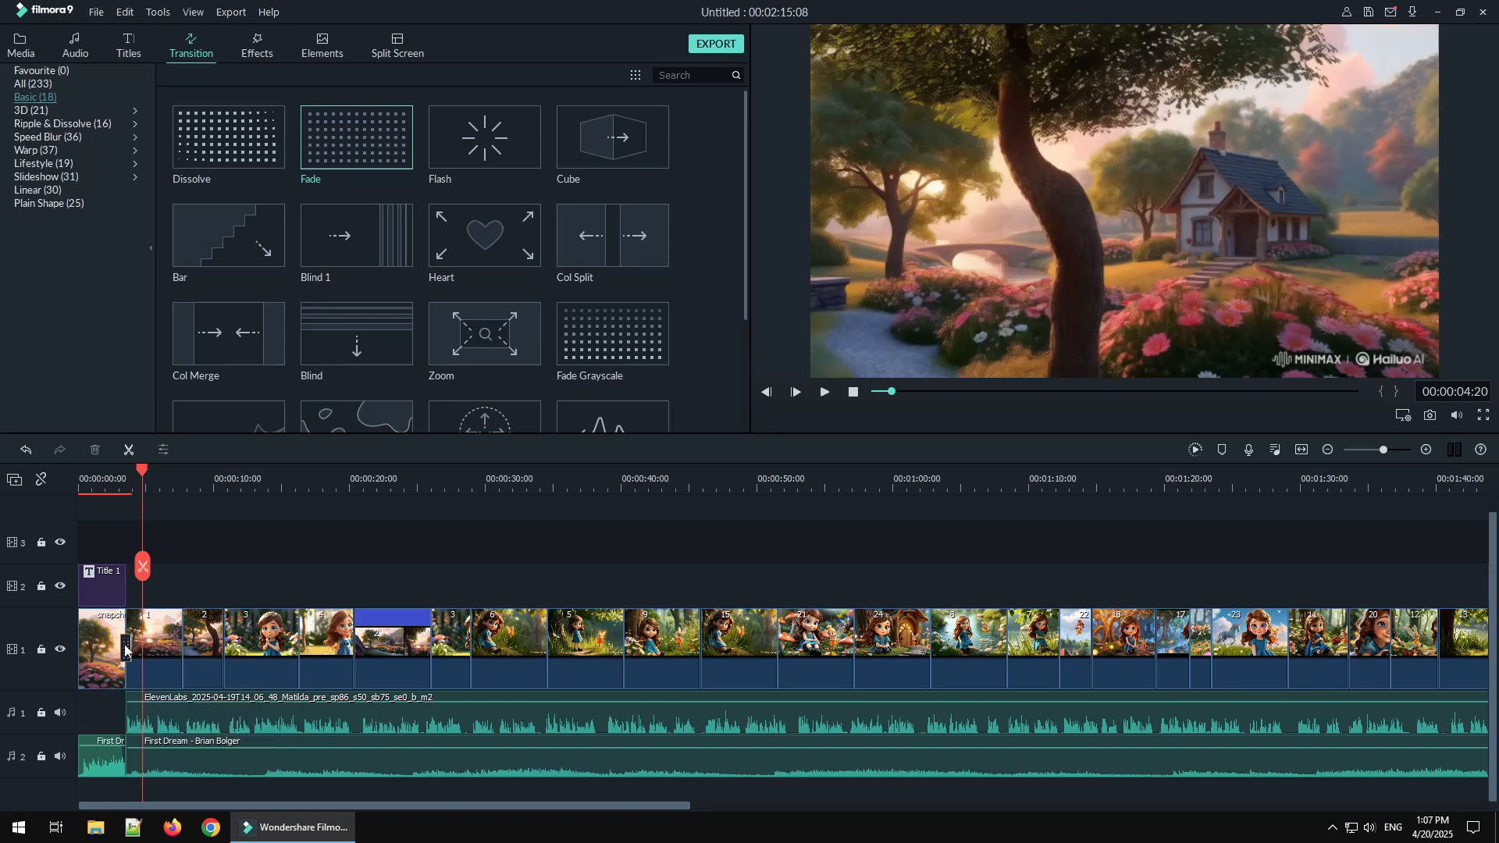
Add Fade transitions between clips 1 and 2 and at the start of clip 25
{"action": "left_click_drag", "start_coordinate": [186, 637], "coordinate": [185, 645]}
{"action": "right_click", "coordinate": [186, 648]}
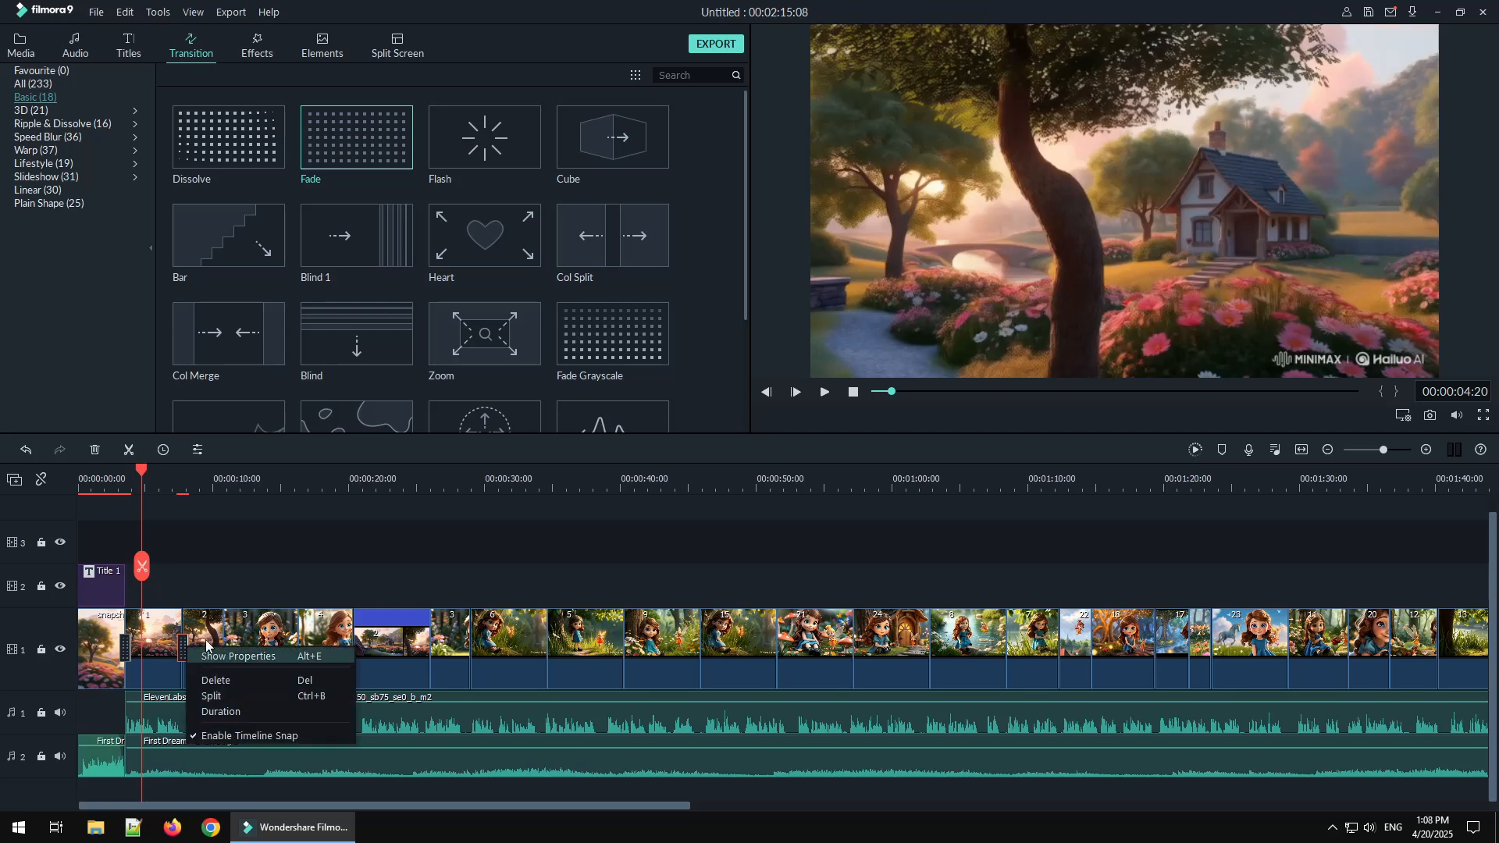
{"action": "left_click", "coordinate": [205, 644]}
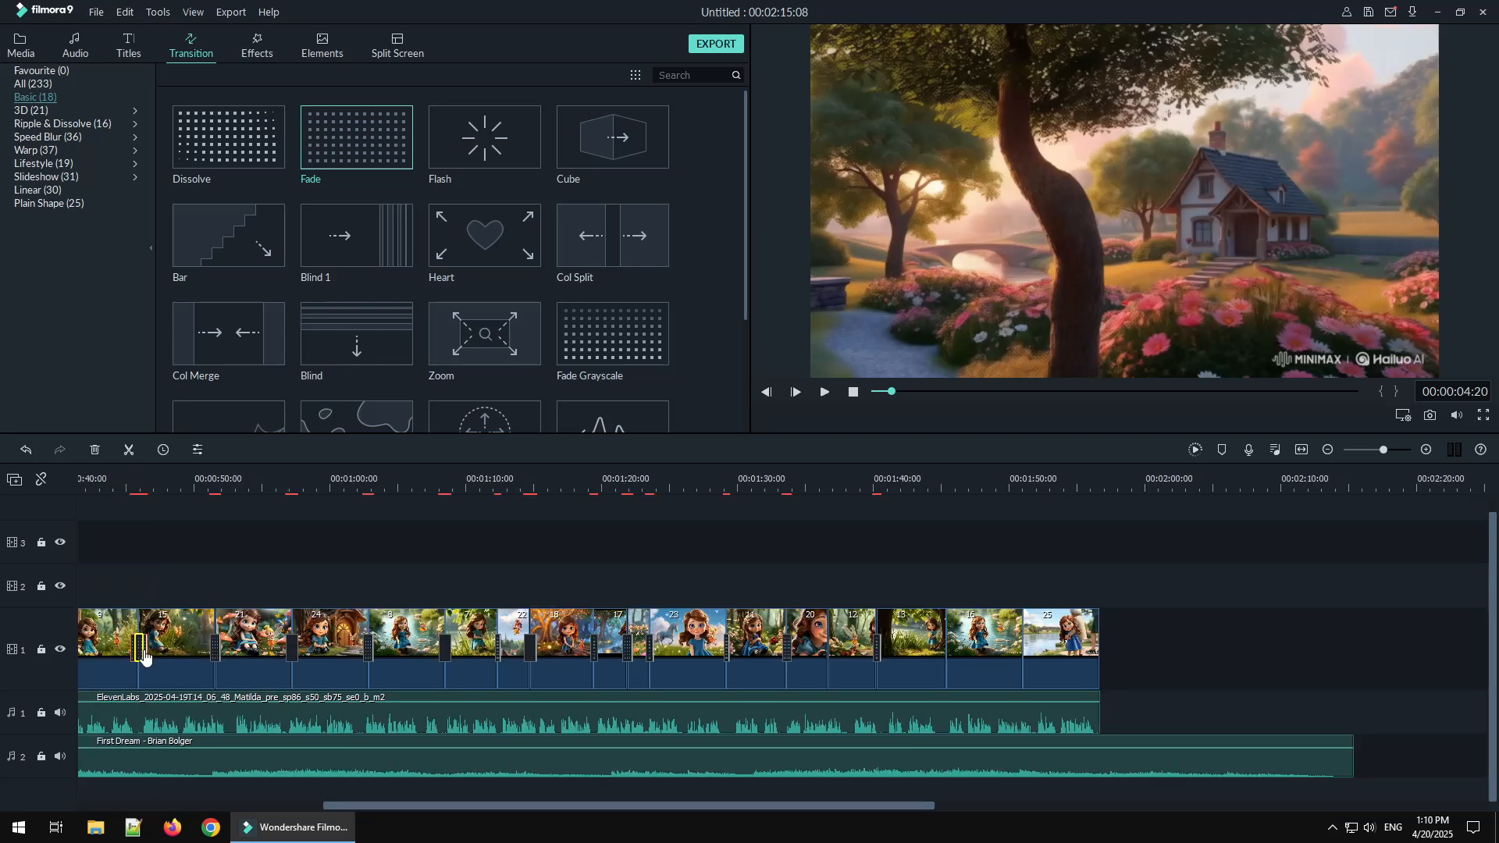
{"action": "left_click_drag", "start_coordinate": [353, 134], "coordinate": [1036, 660]}
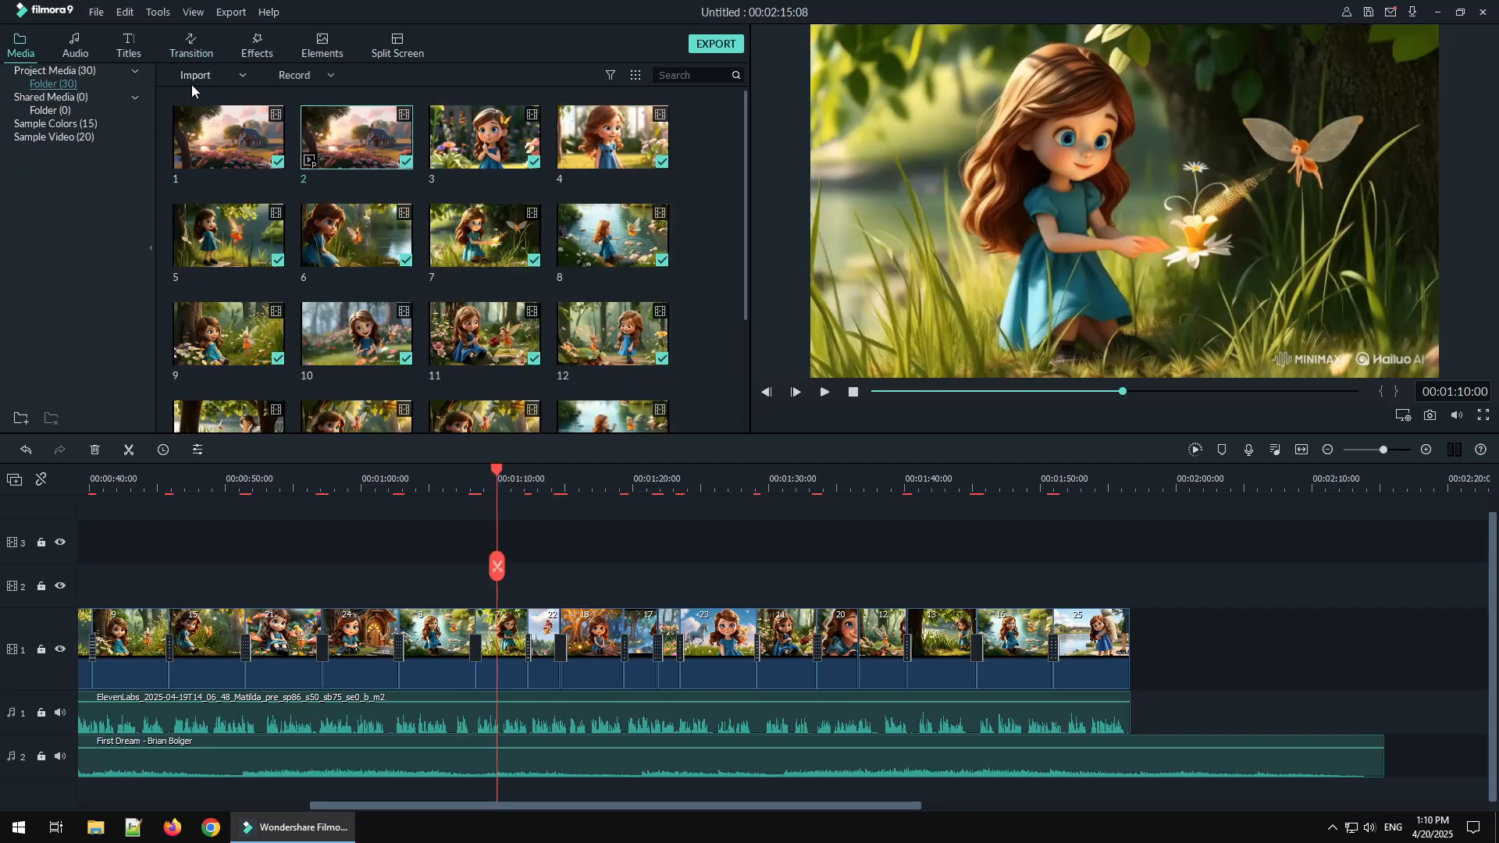
Place the Magic Chime sound on audio track 3 at 00:01:10:00 and play it from 00:01:09:21
{"action": "scroll", "coordinate": [439, 363], "scroll_direction": "down", "scroll_amount": 5}
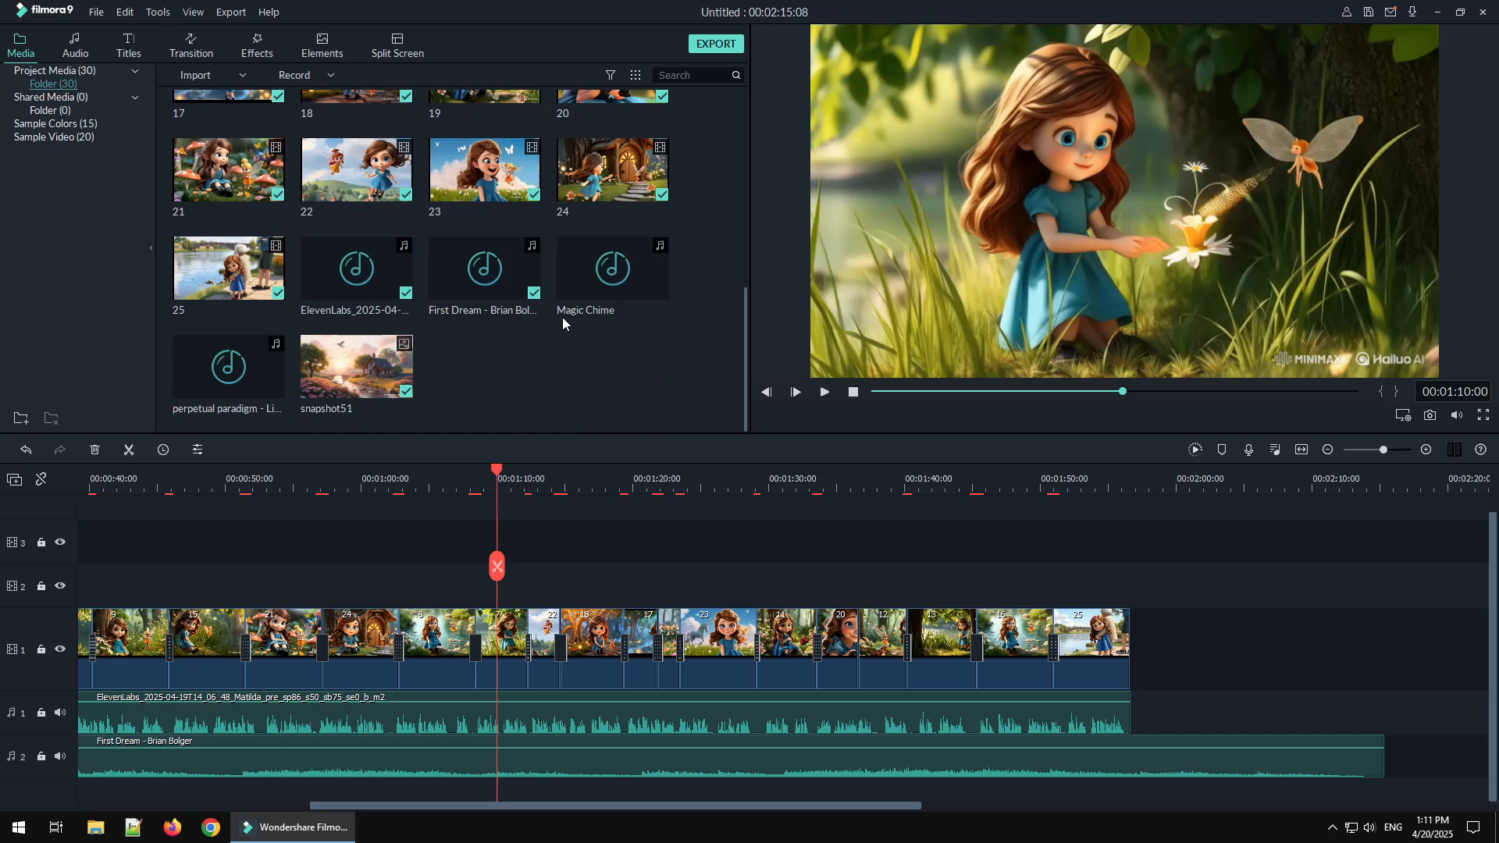
{"action": "left_click_drag", "start_coordinate": [590, 290], "coordinate": [503, 798]}
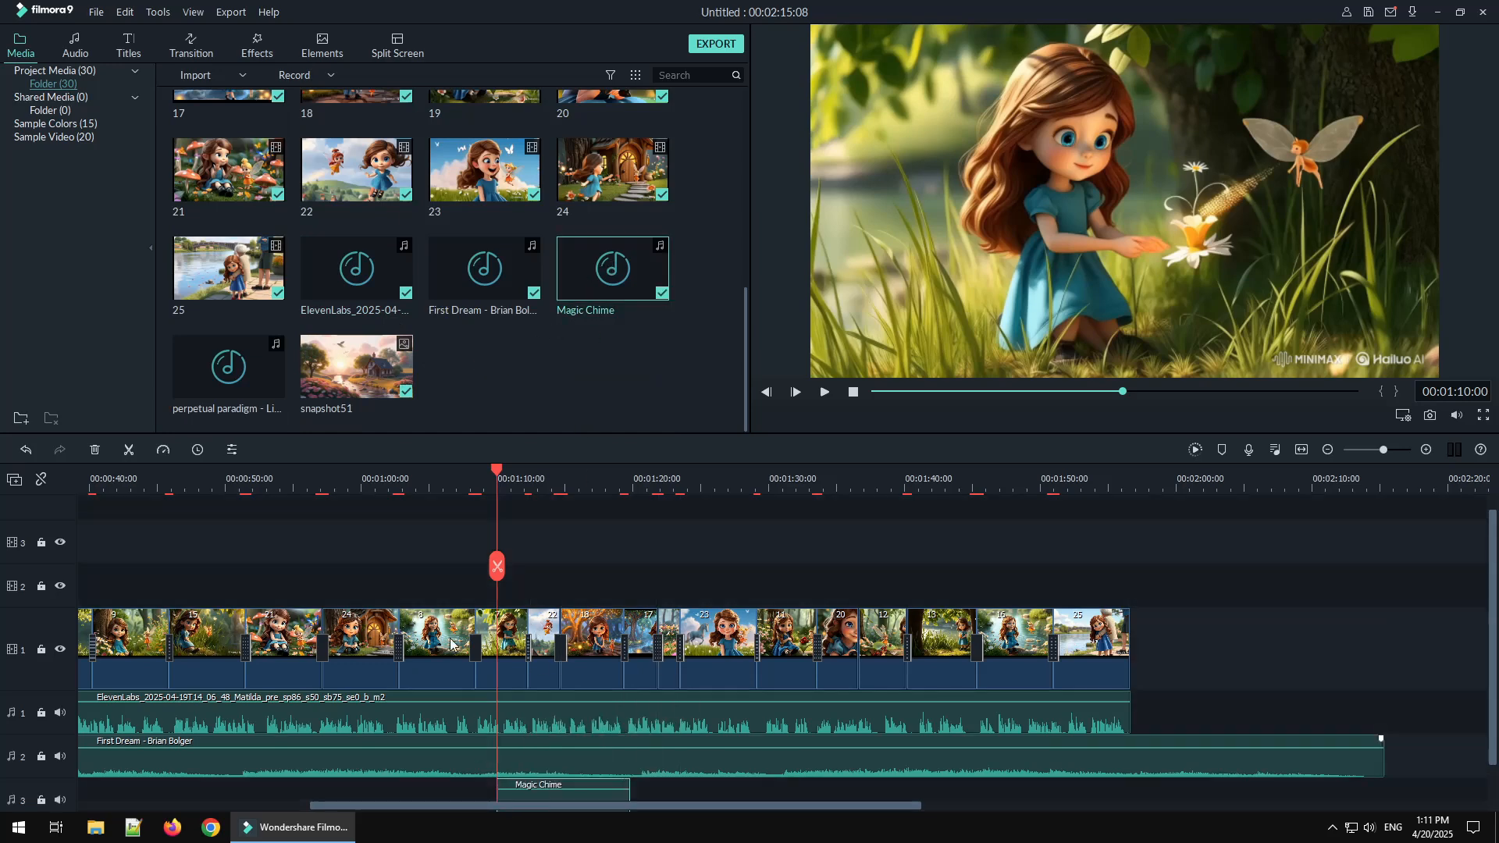
{"action": "left_click_drag", "start_coordinate": [496, 473], "coordinate": [490, 480]}
{"action": "left_click", "coordinate": [824, 392]}
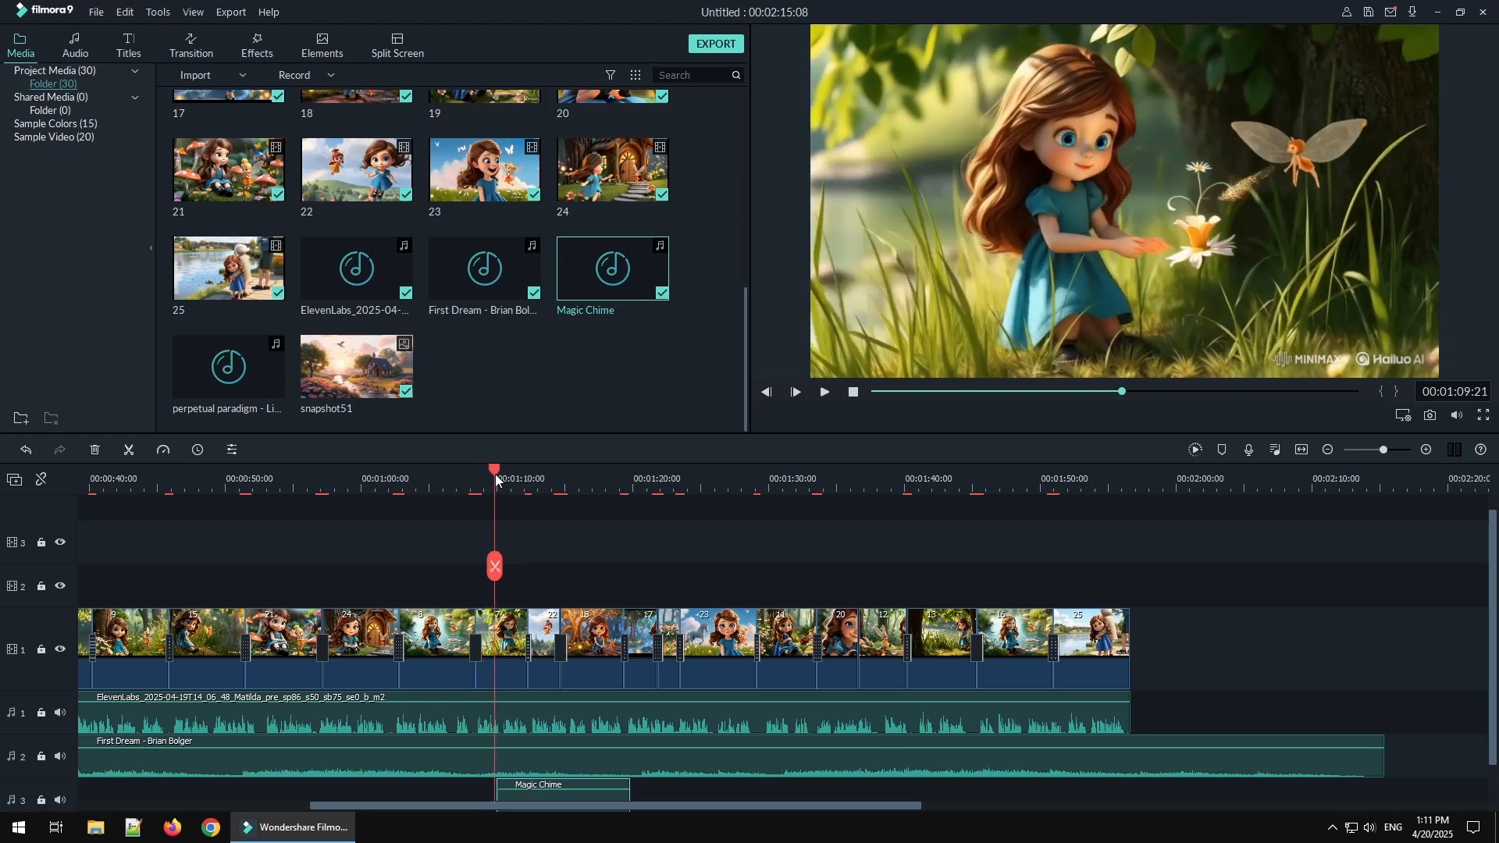
{"action": "left_click", "coordinate": [825, 392]}
Import Logo.png from the Photo 3d folder and place it at the start of video track 3
{"action": "left_click", "coordinate": [207, 75]}
{"action": "left_click", "coordinate": [234, 96]}
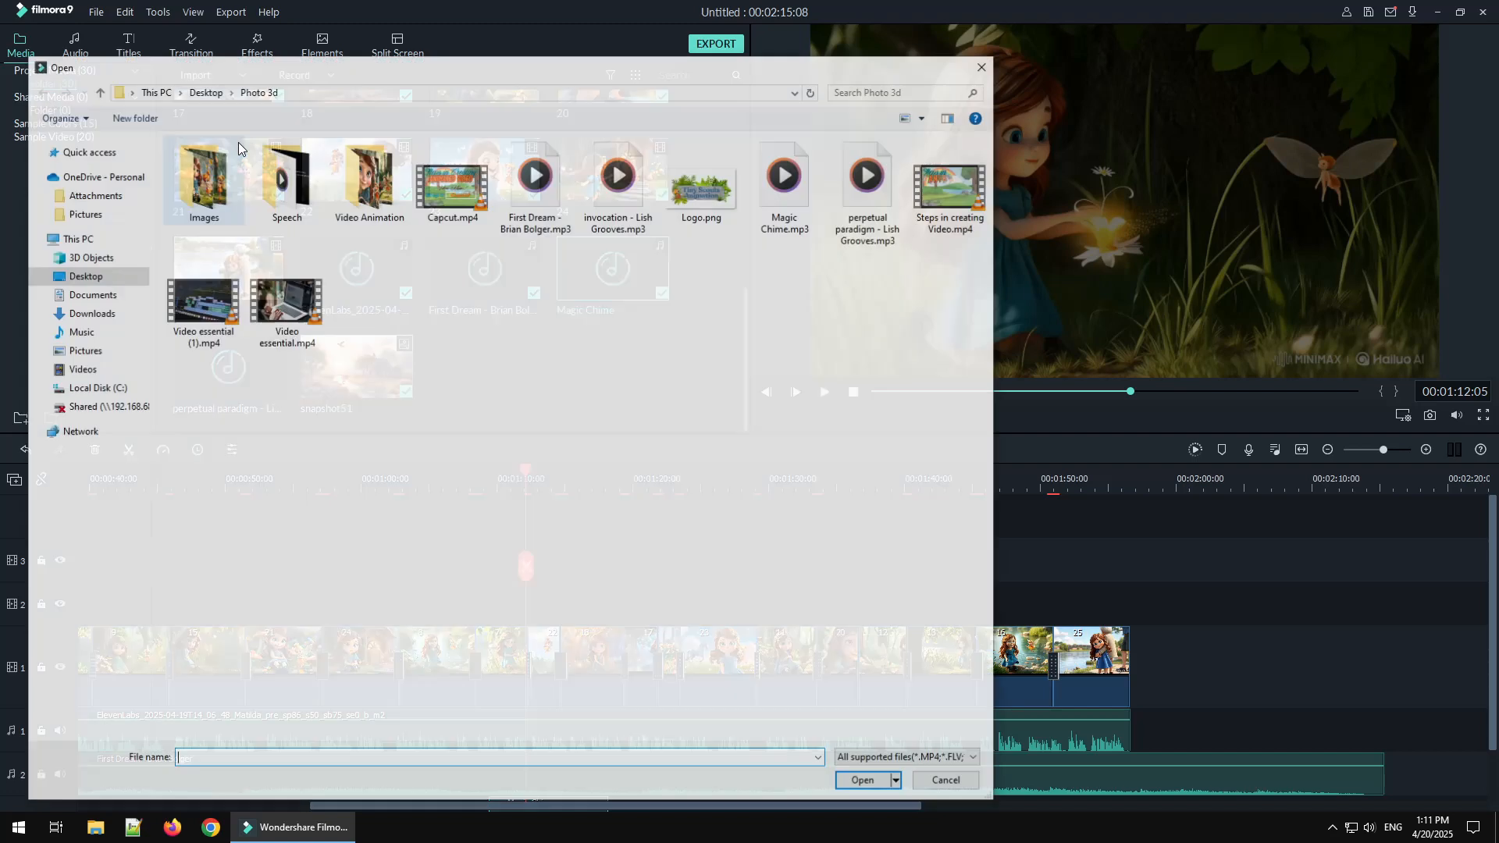
{"action": "double_click", "coordinate": [677, 198]}
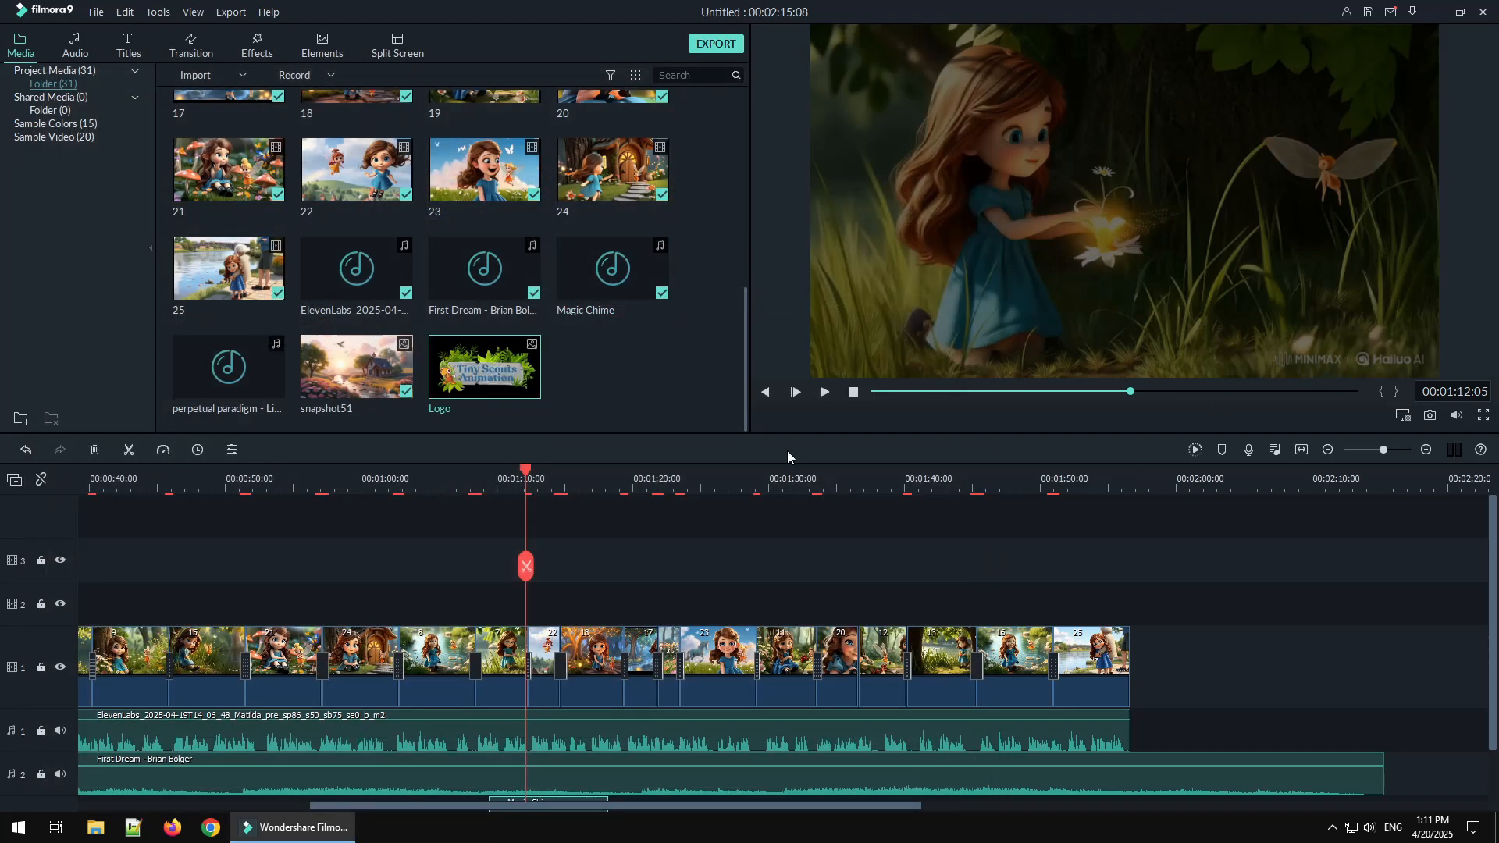
{"action": "left_click", "coordinate": [593, 485]}
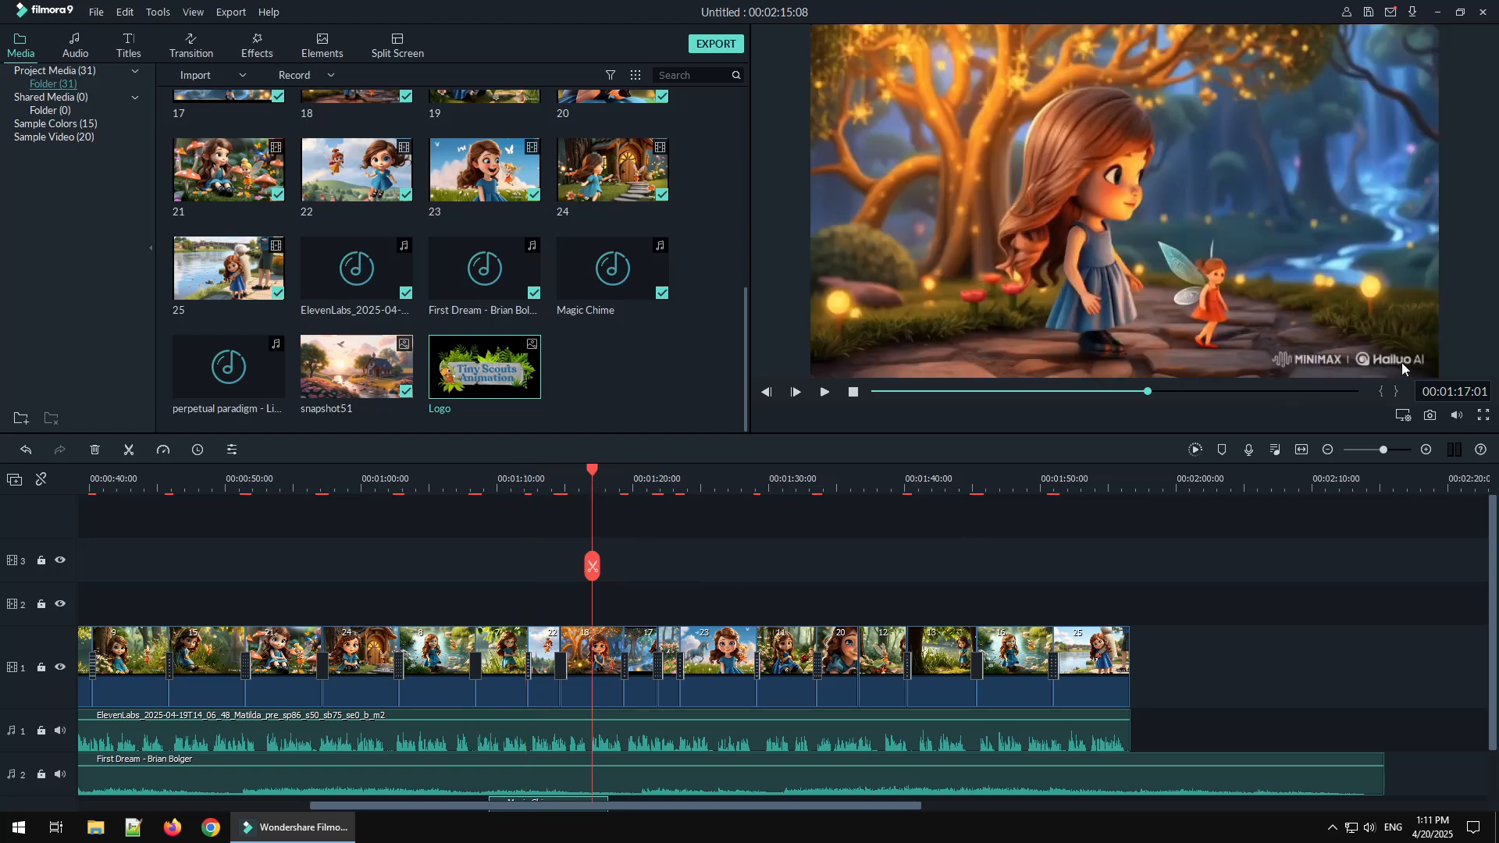
{"action": "left_click_drag", "start_coordinate": [854, 803], "coordinate": [278, 761]}
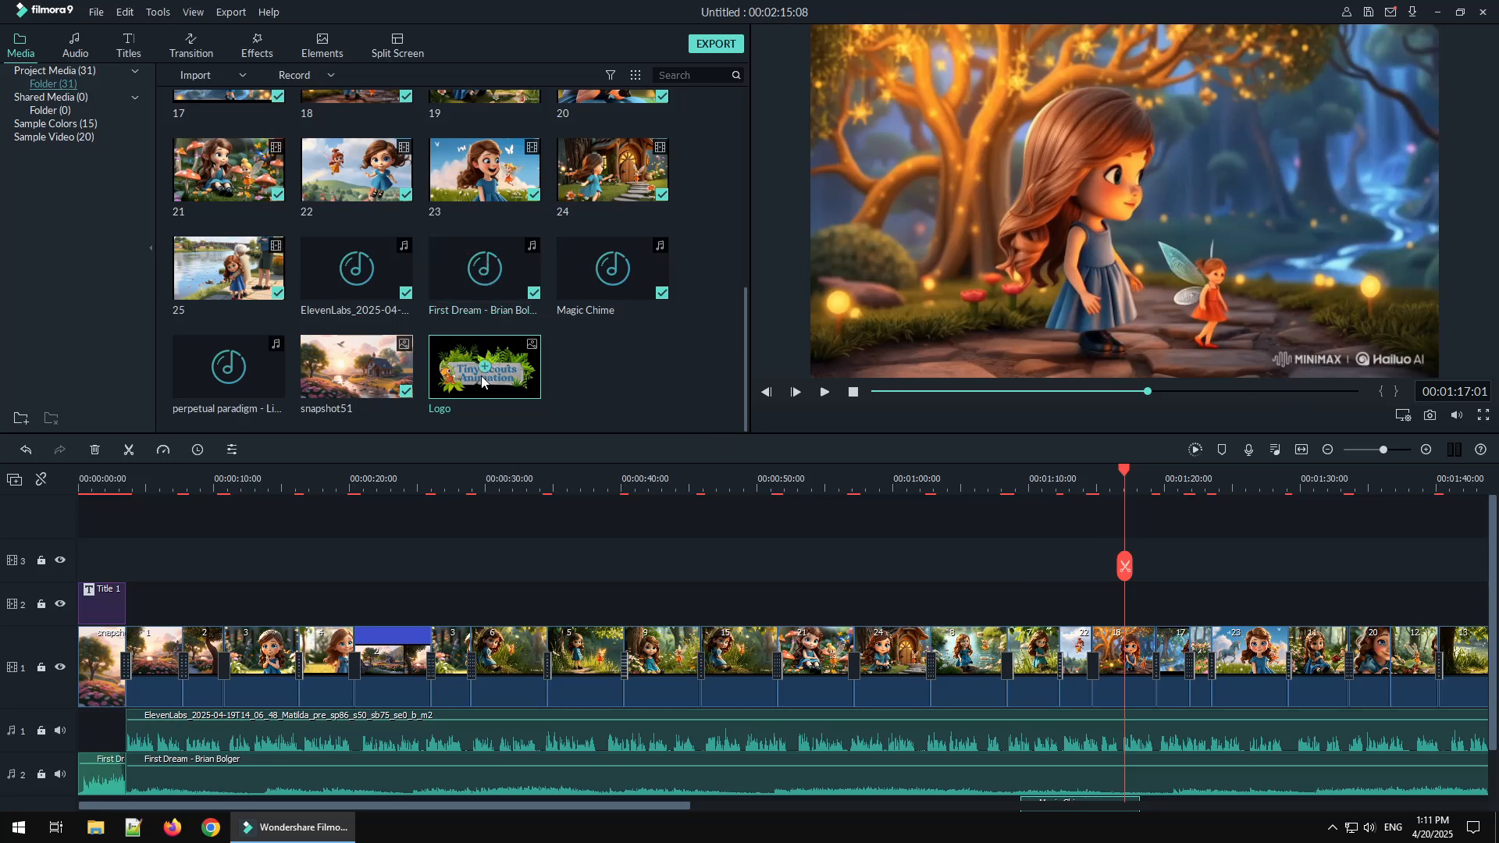
{"action": "left_click_drag", "start_coordinate": [482, 380], "coordinate": [78, 555]}
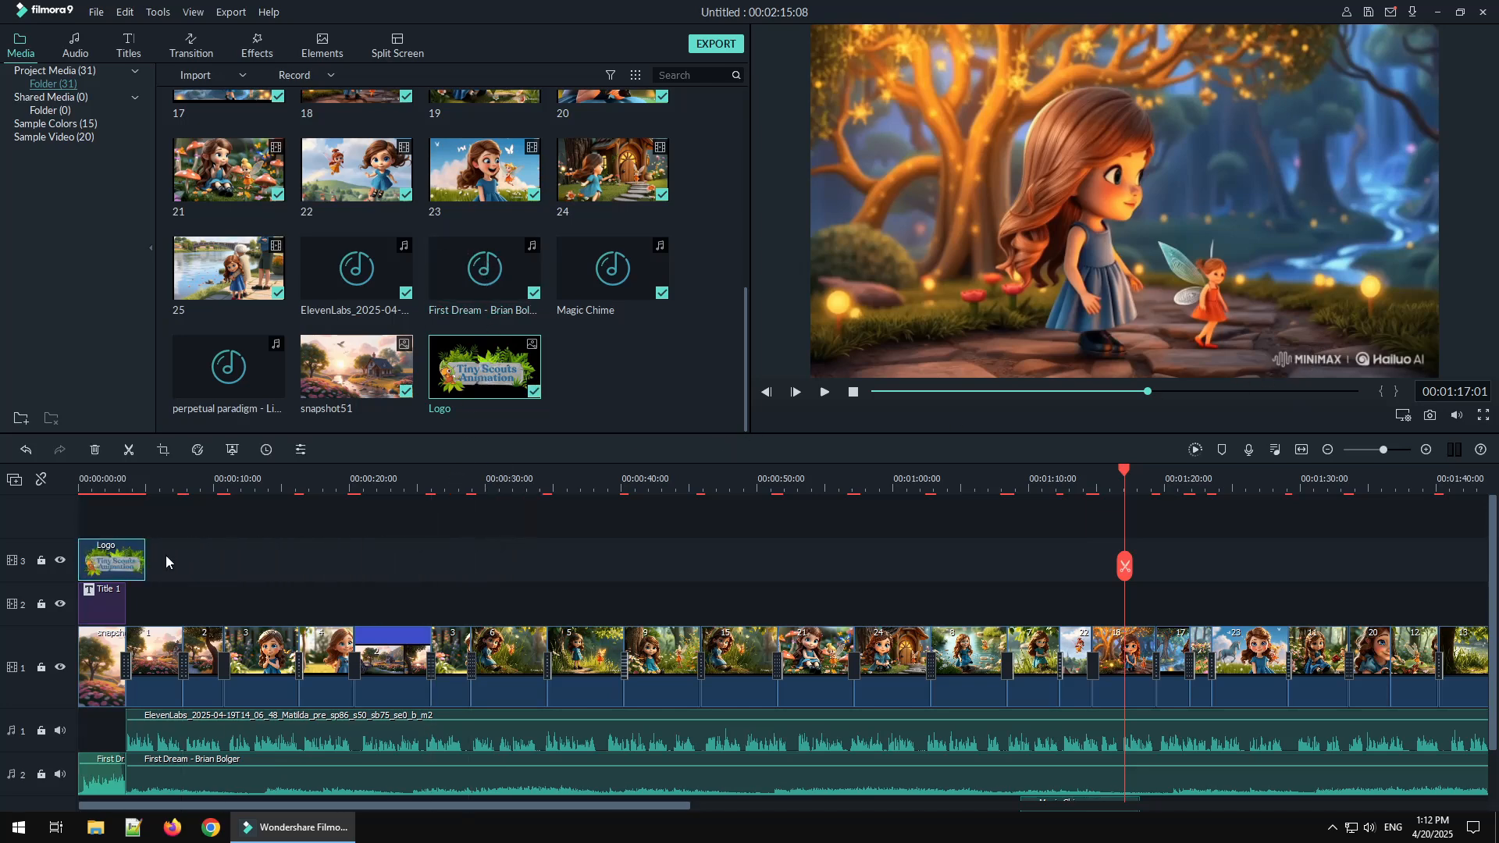
Shrink the logo to about 30% of the frame width in the picture's lower-right corner and extend its clip to the story's end
{"action": "left_click", "coordinate": [109, 482]}
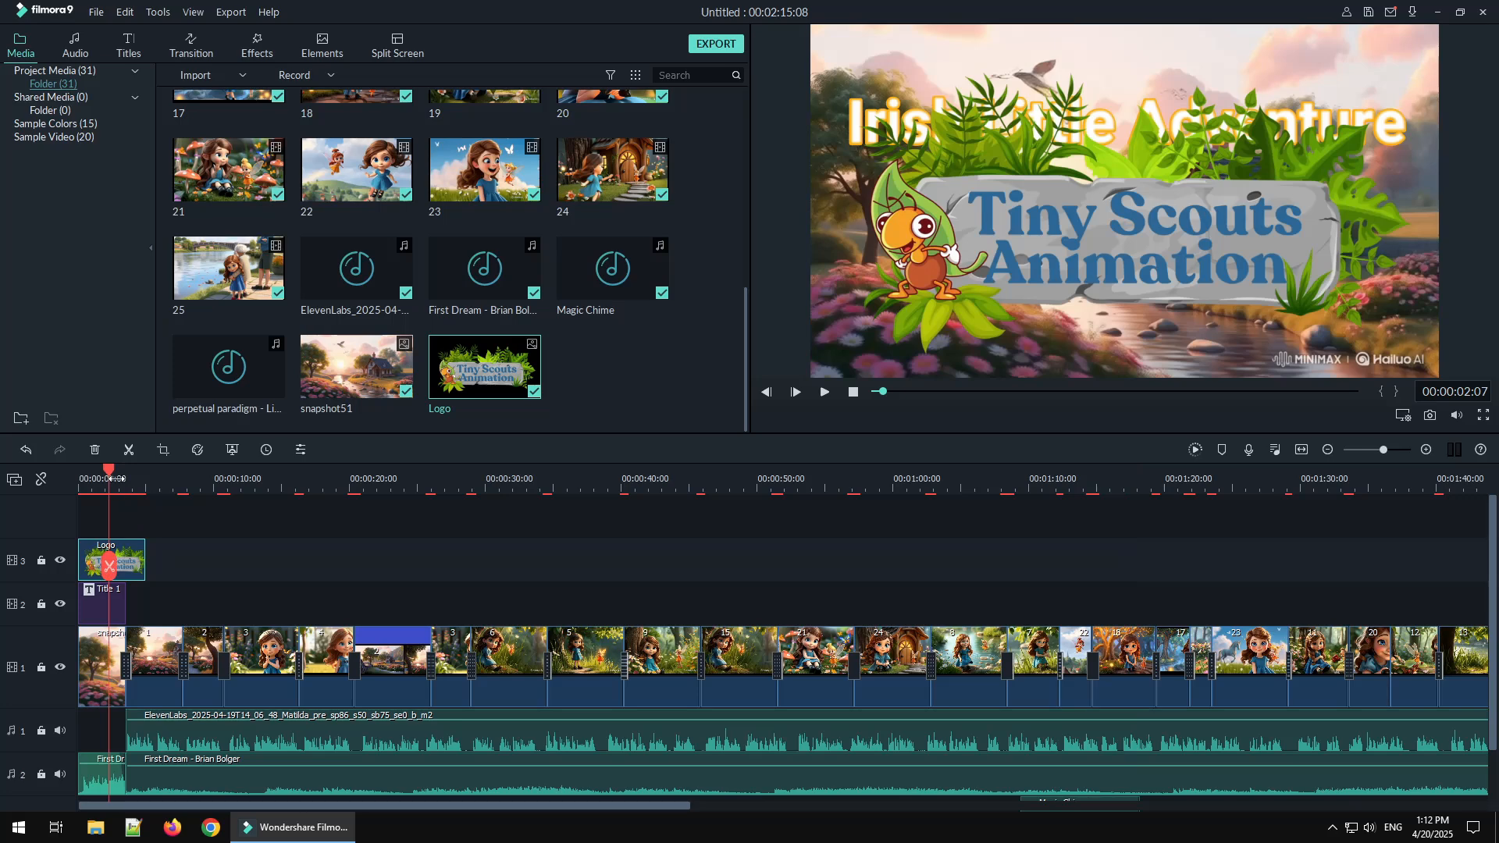
{"action": "left_click", "coordinate": [998, 224]}
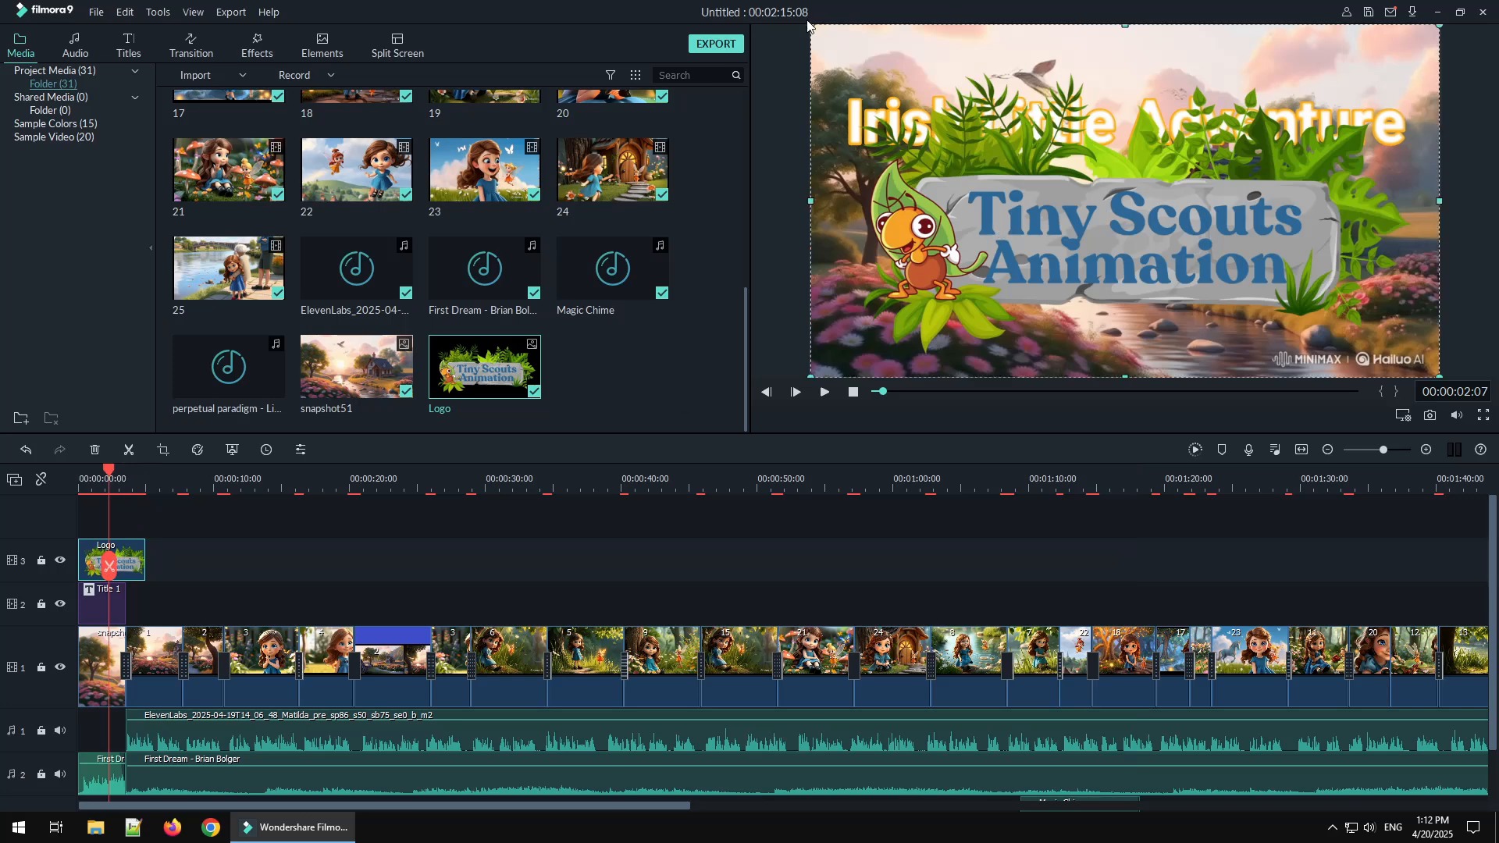
{"action": "left_click_drag", "start_coordinate": [810, 26], "coordinate": [1256, 279]}
{"action": "left_click_drag", "start_coordinate": [1334, 342], "coordinate": [1252, 348]}
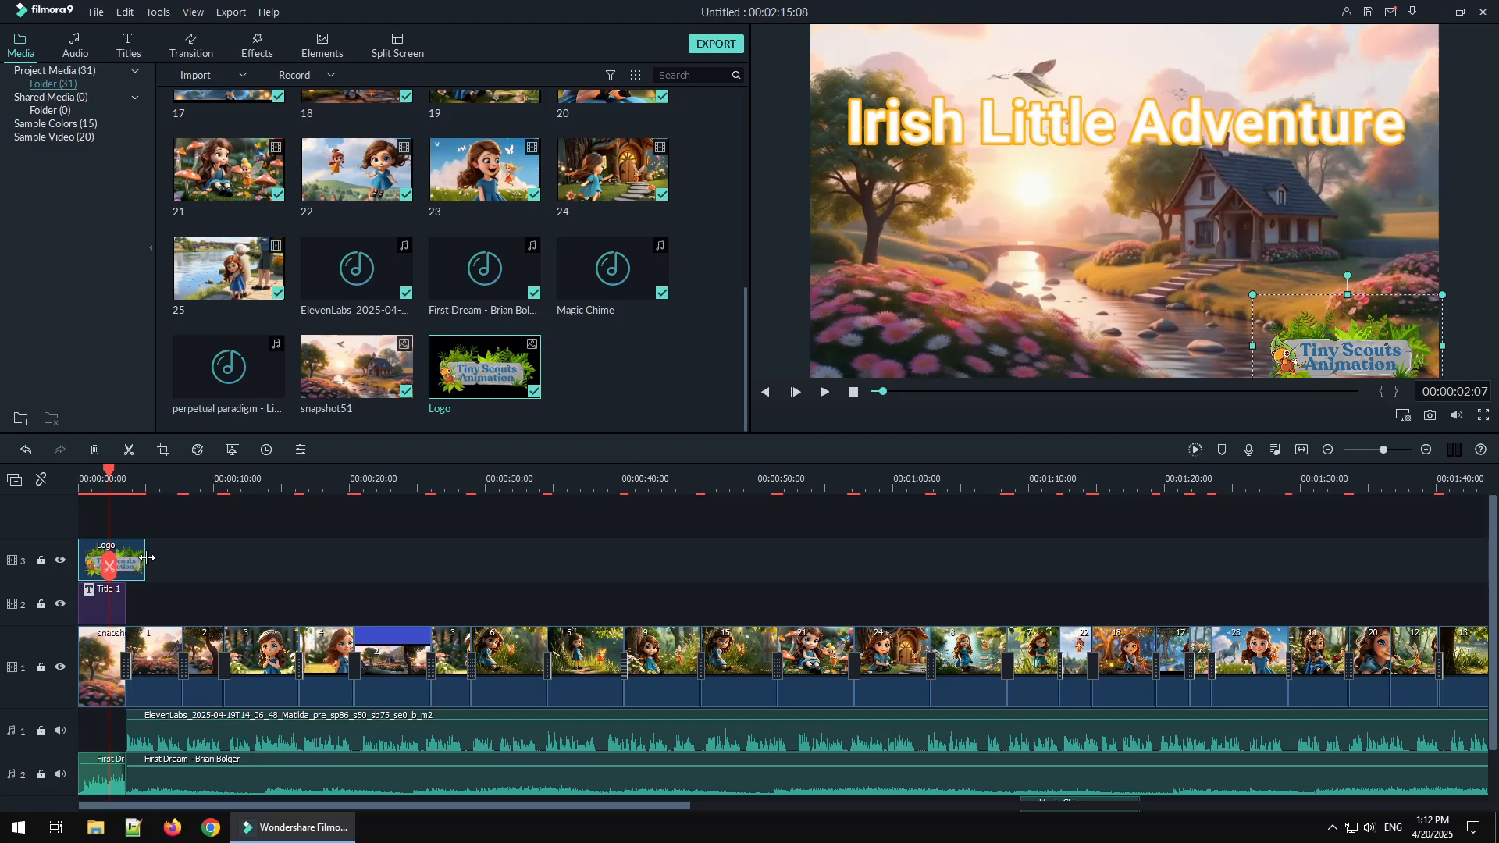
{"action": "left_click_drag", "start_coordinate": [148, 557], "coordinate": [1308, 609]}
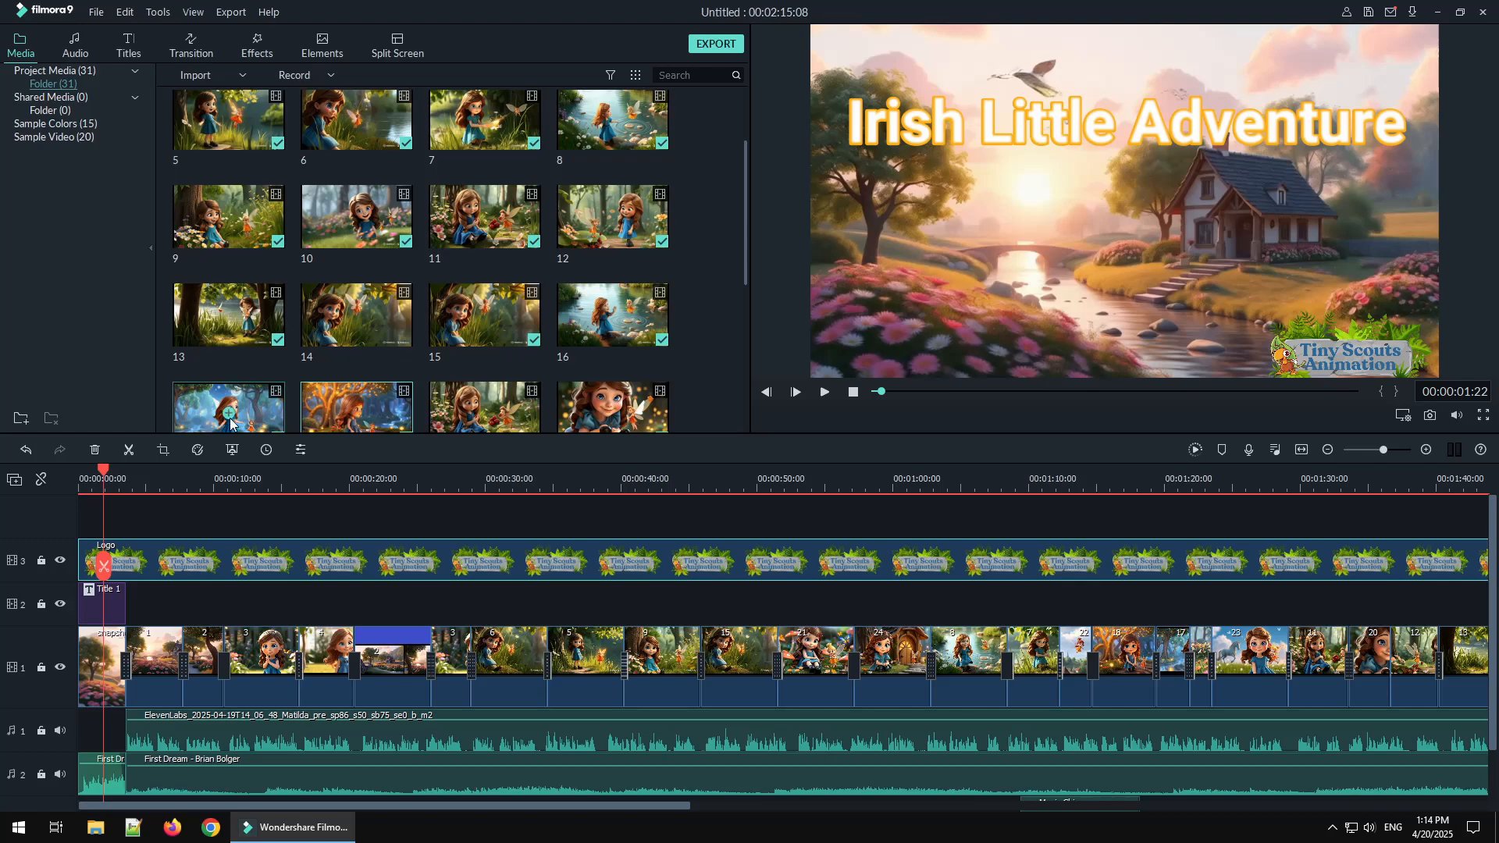
Replace the opening snapshot51 image on video track 1 with clip 17 beneath Title 1
{"action": "left_click_drag", "start_coordinate": [120, 464], "coordinate": [80, 702]}
{"action": "left_click", "coordinate": [105, 709]}
{"action": "key", "text": "Delete"}
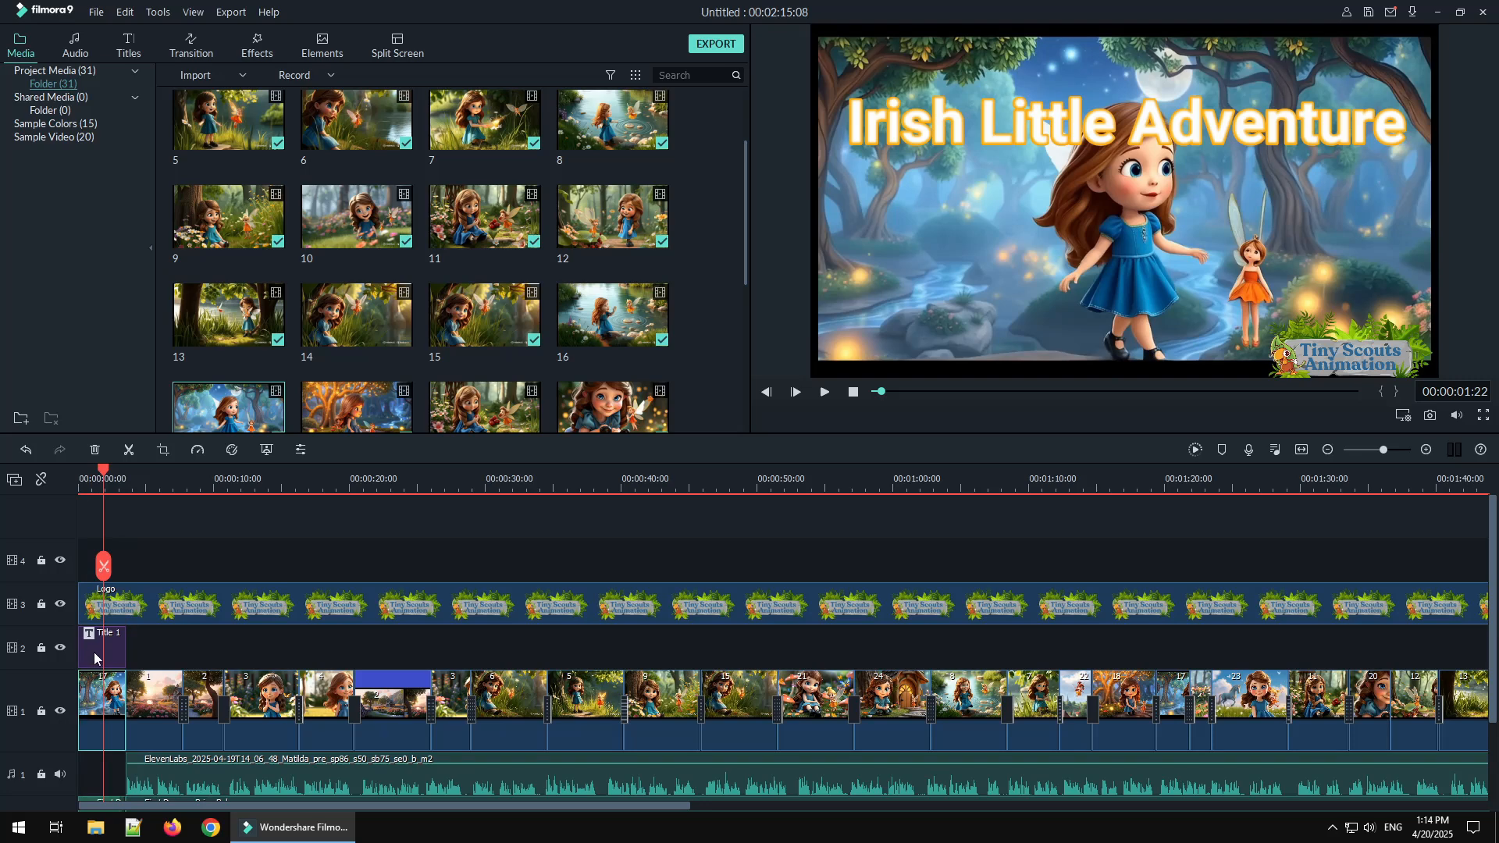
Capture a still of clip 17 without the title and place it at the start of video track 1 as the opening image
{"action": "left_click", "coordinate": [90, 648]}
{"action": "left_click", "coordinate": [1431, 416]}
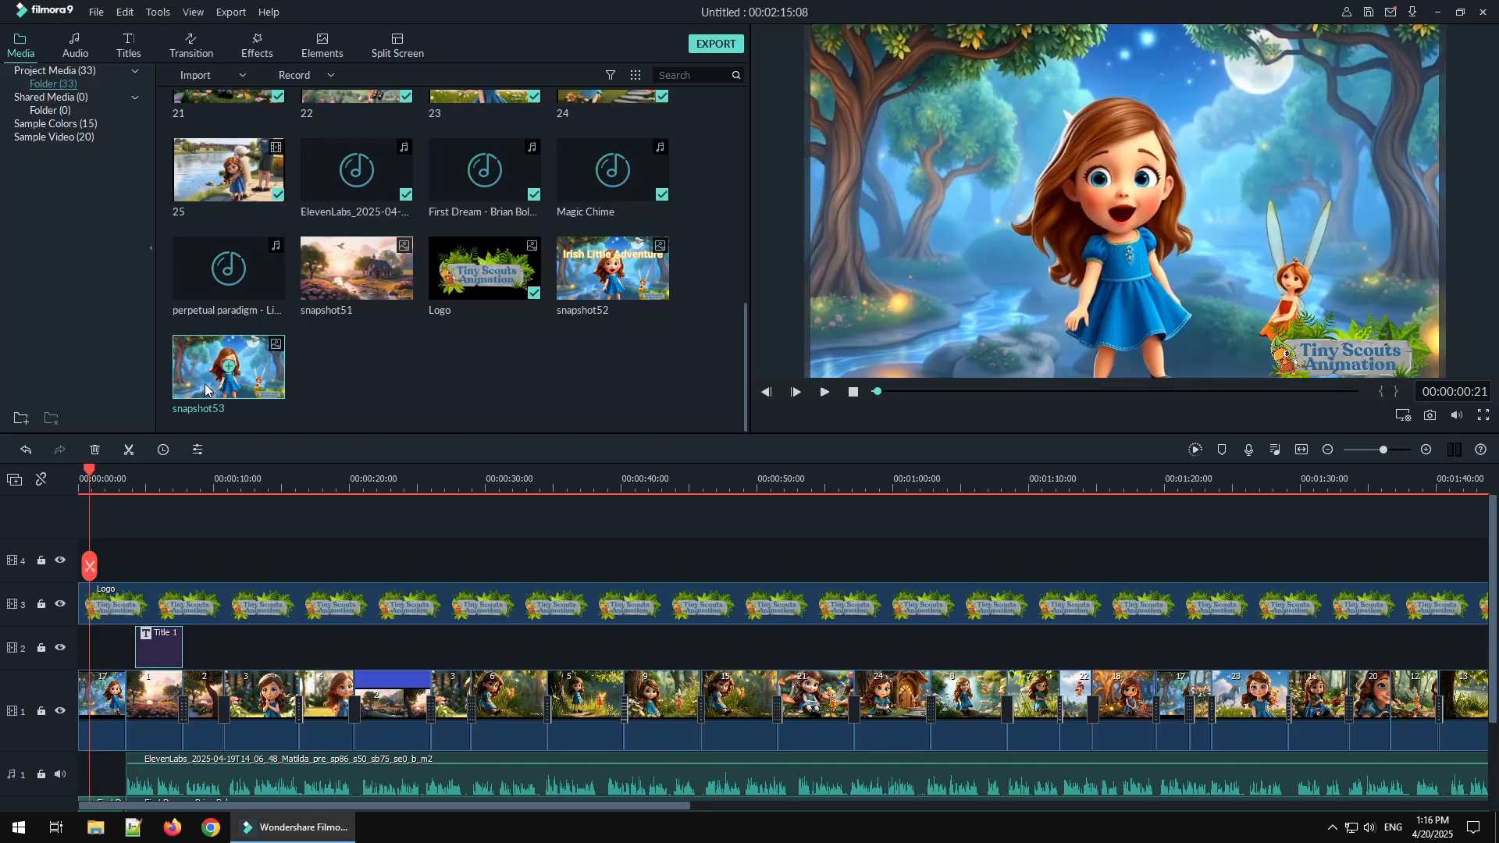
{"action": "left_click_drag", "start_coordinate": [206, 391], "coordinate": [127, 568]}
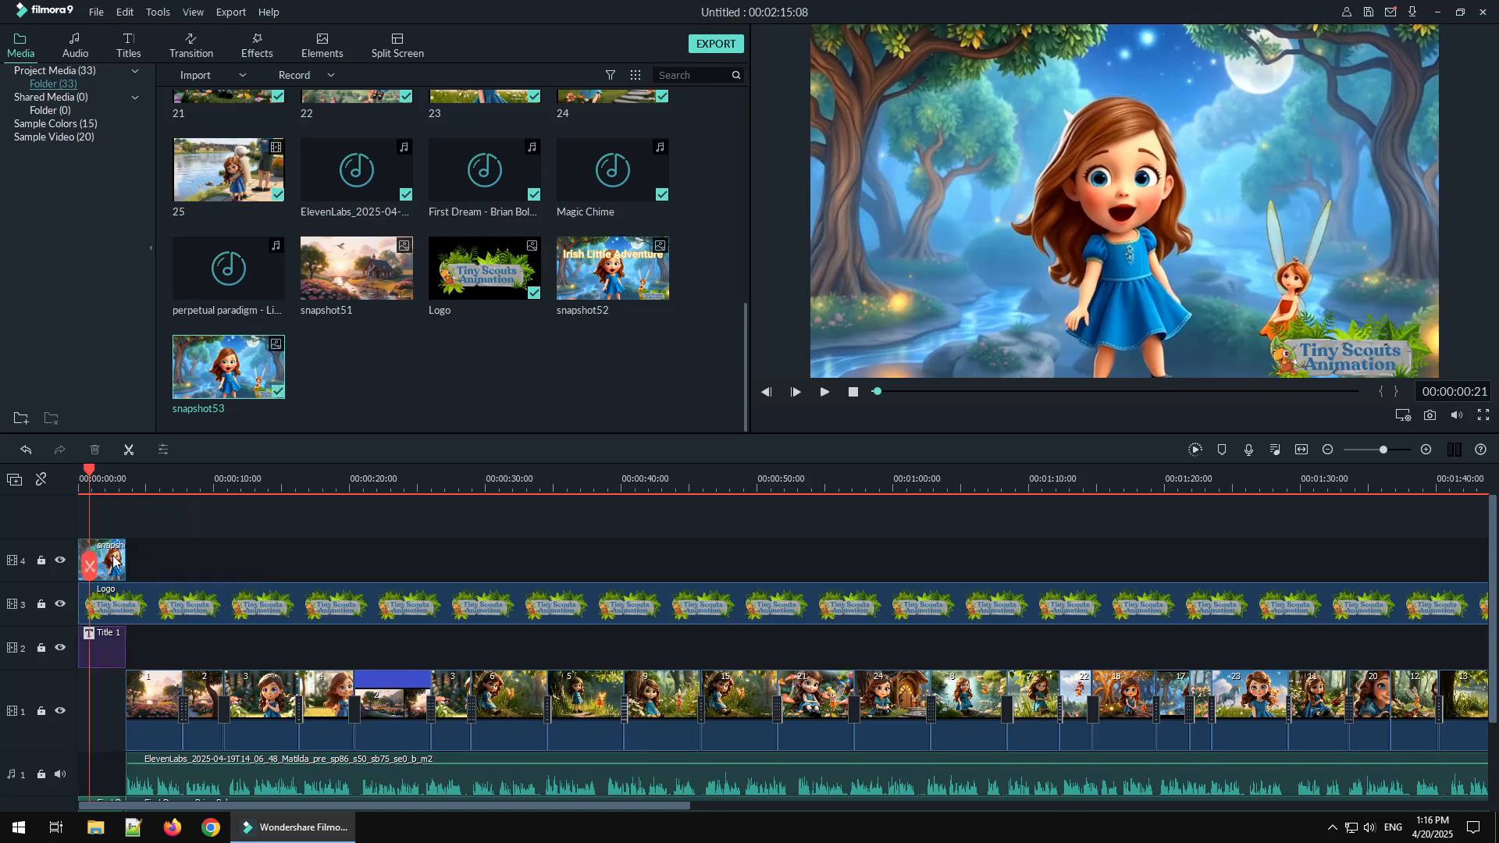
{"action": "left_click_drag", "start_coordinate": [111, 564], "coordinate": [90, 713]}
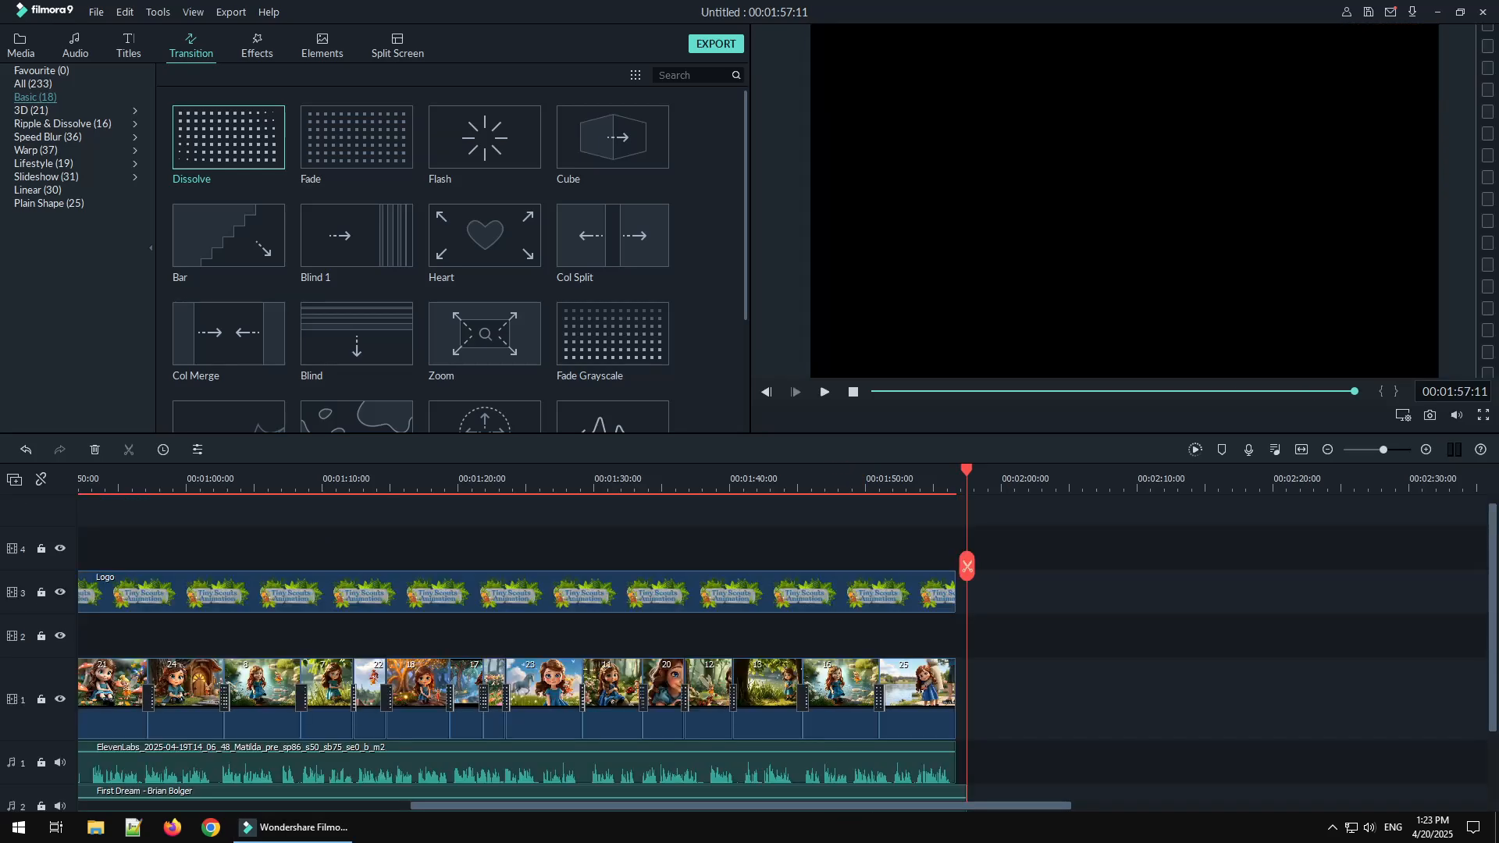
Export the project to the Desktop as a MOV file named Irish Little Adventure
{"action": "left_click", "coordinate": [715, 44]}
{"action": "type", "text": "Ir"}
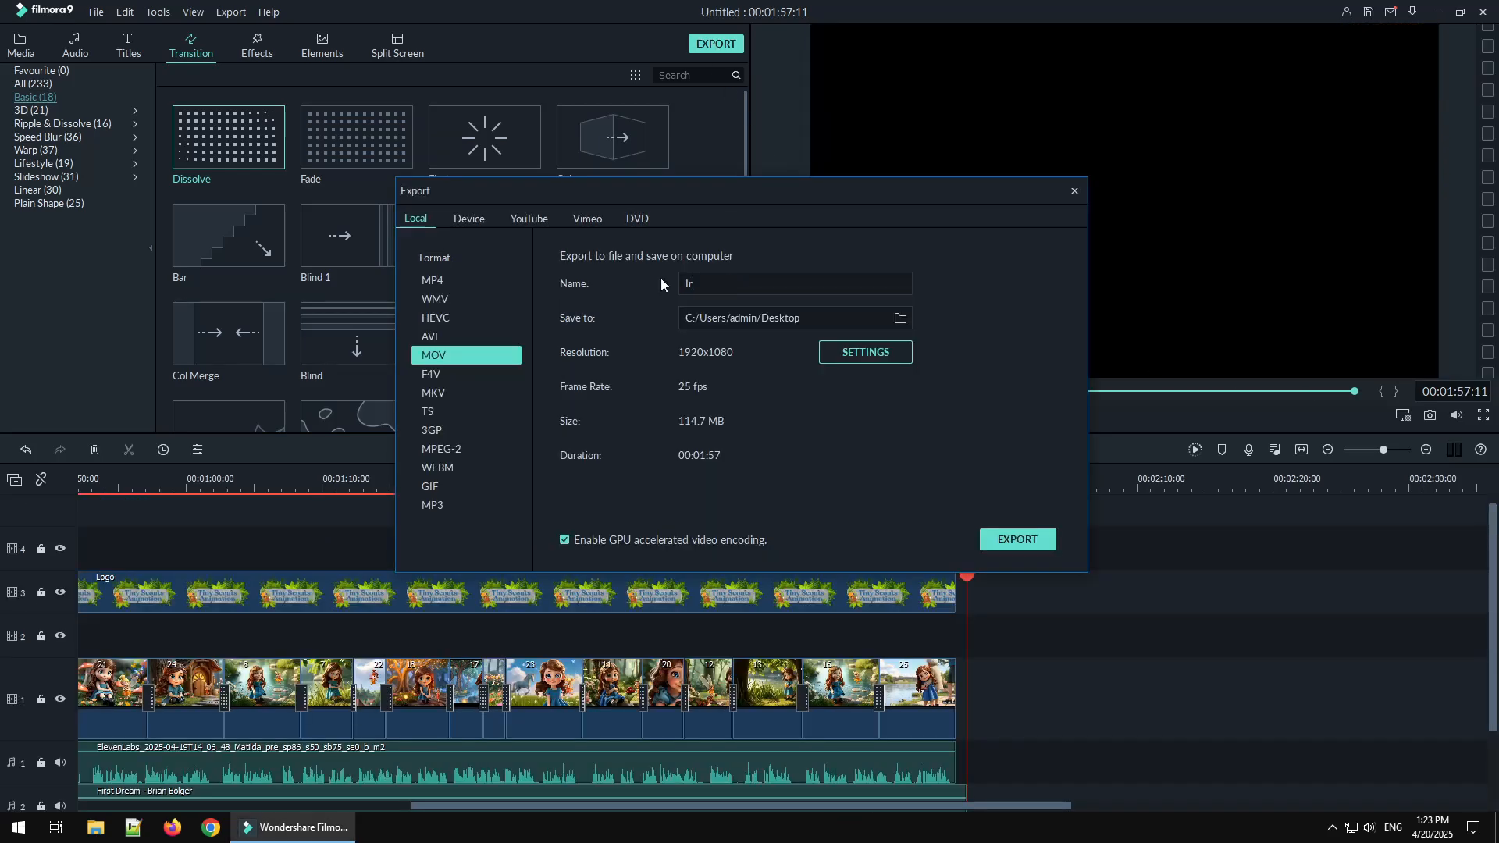
{"action": "type", "text": "ish Little Adventure"}
{"action": "left_click", "coordinate": [1043, 543]}
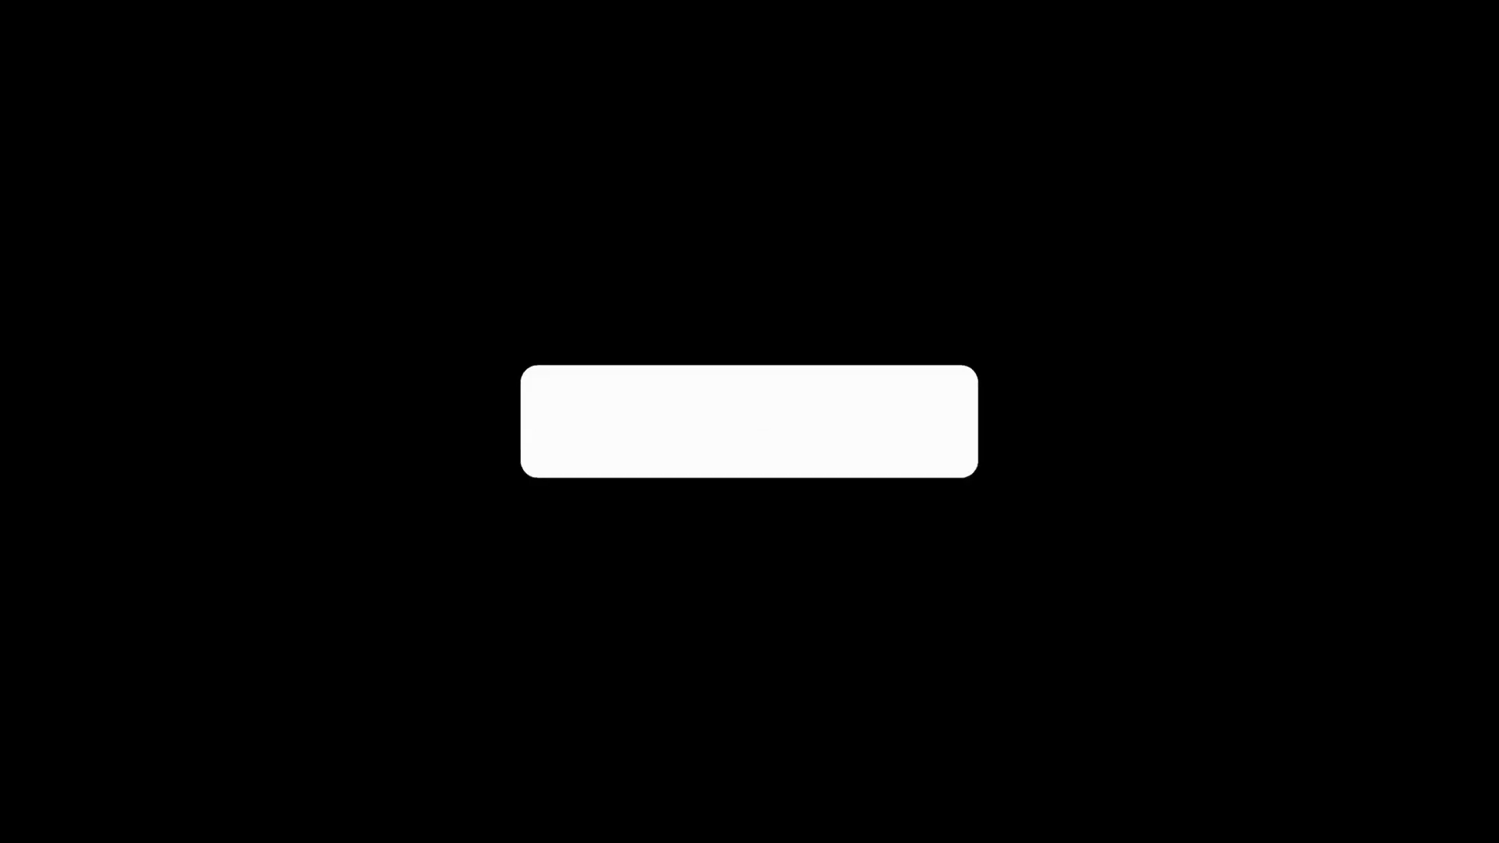